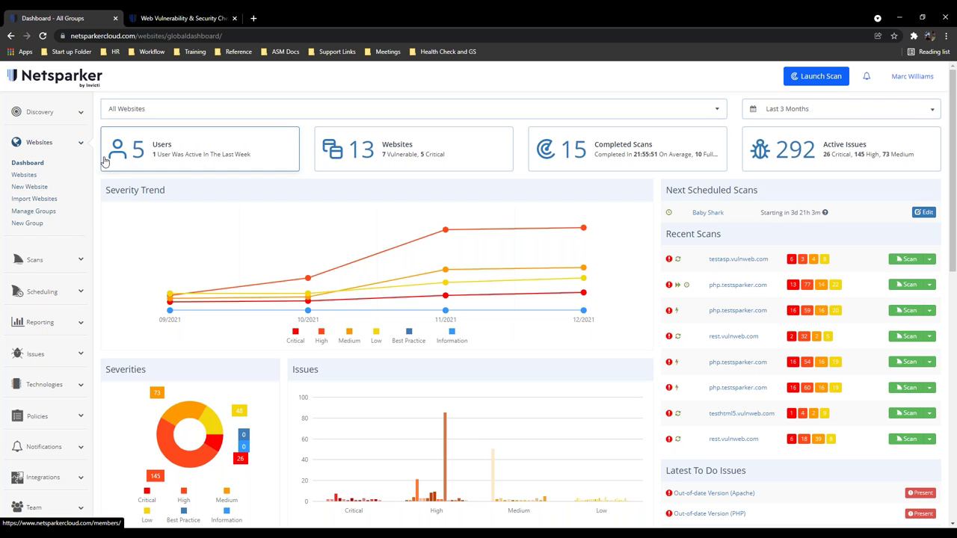
- Review Discovered Websites and discovery settings, tick angular.testsparker.com, then show the Websites list
left_click(54, 116)
left_click(46, 133)
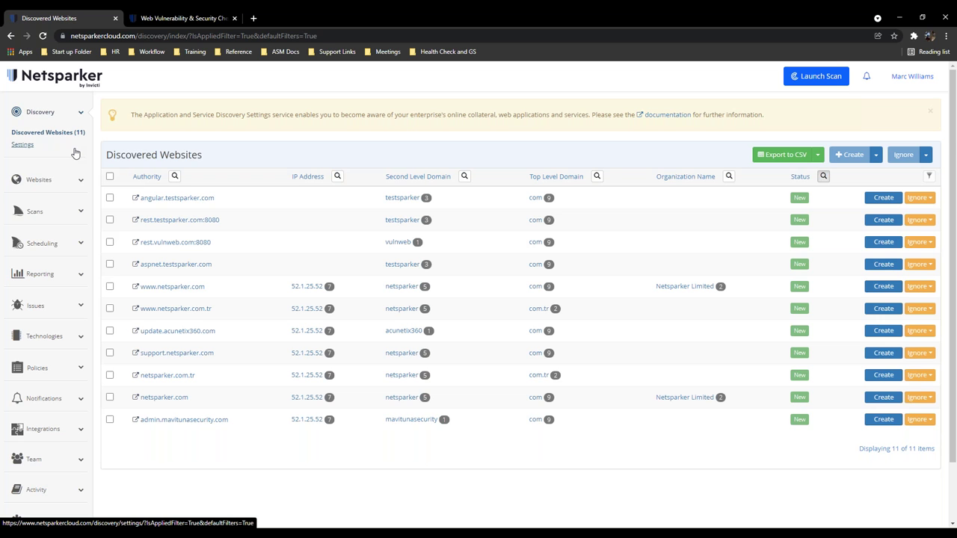
left_click(49, 145)
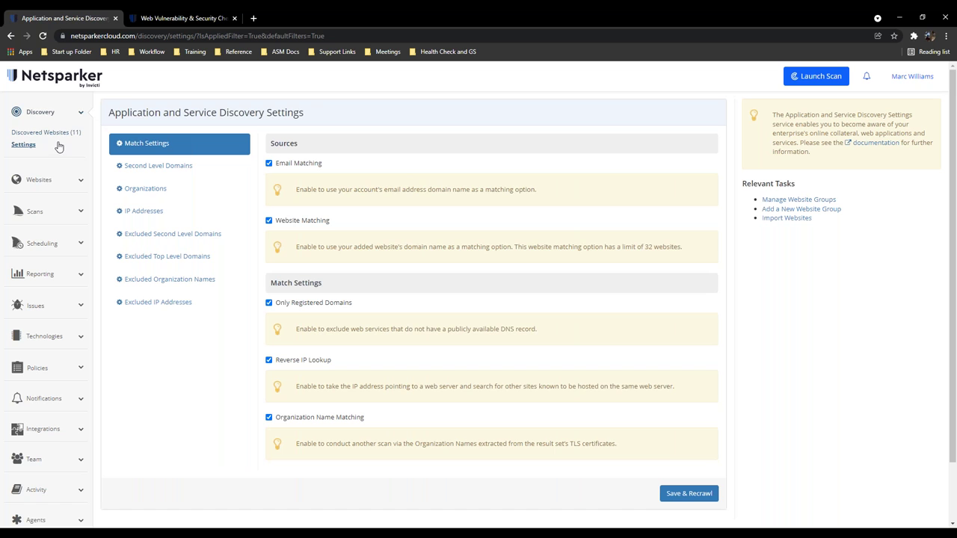
left_click(55, 132)
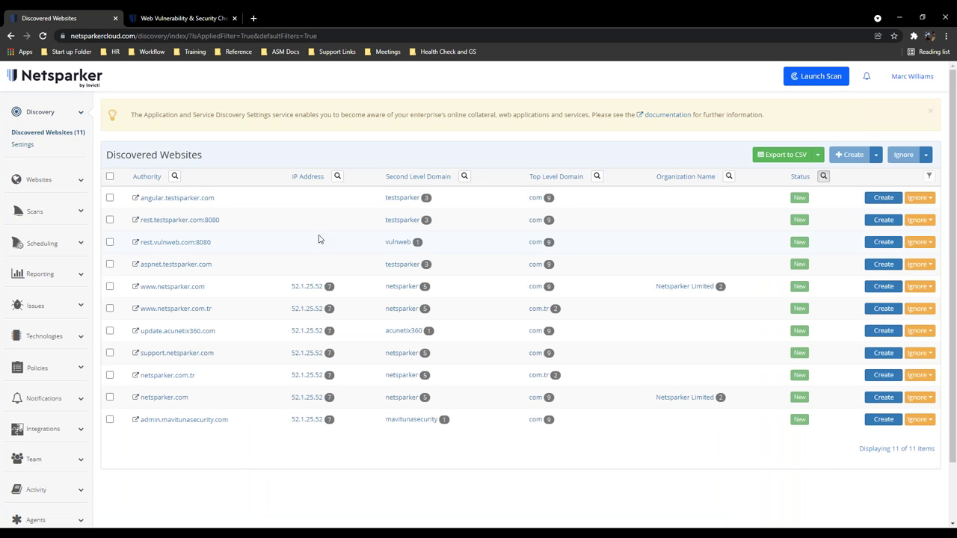
left_click(109, 197)
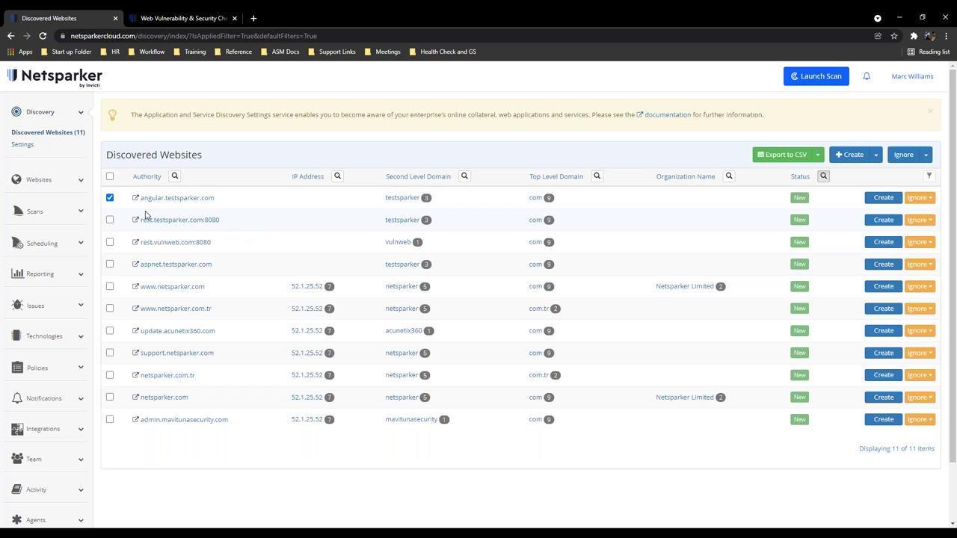
left_click(45, 181)
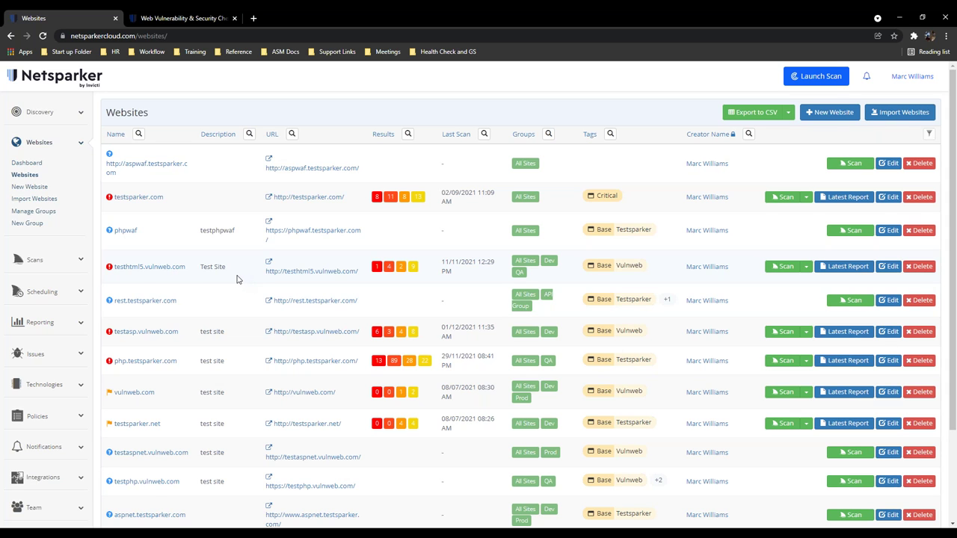
- Look over the New Website and Import Websites (Text method) forms, then view Website Groups
left_click(39, 188)
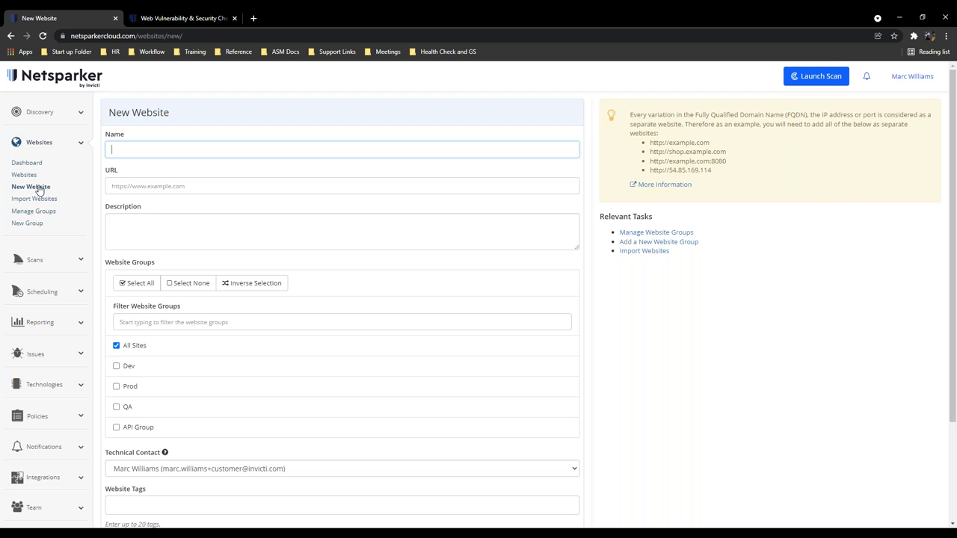
left_click(39, 200)
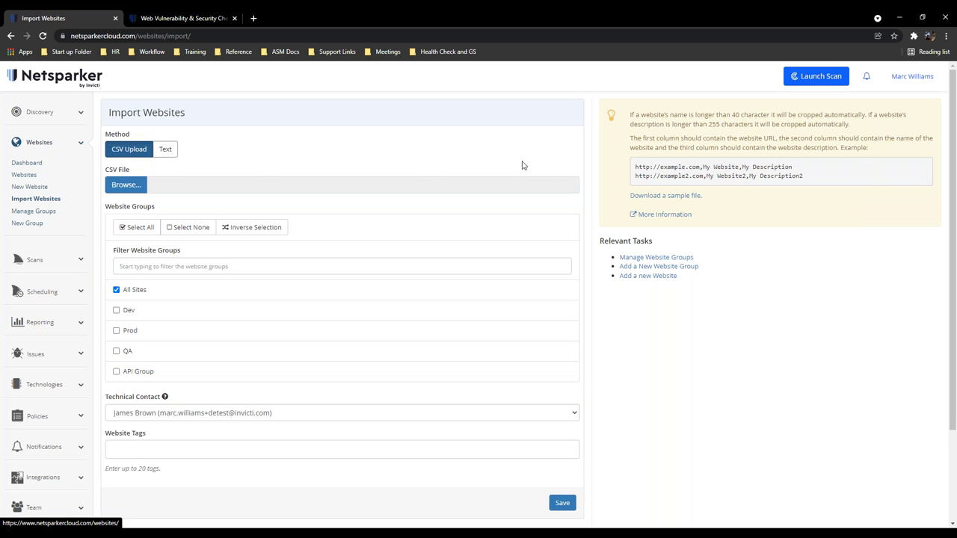
left_click(166, 149)
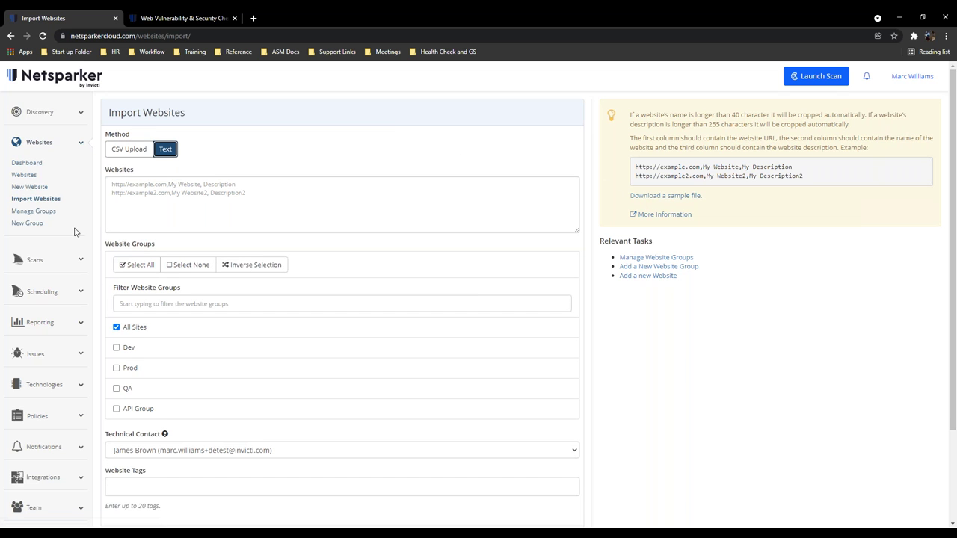
left_click(38, 212)
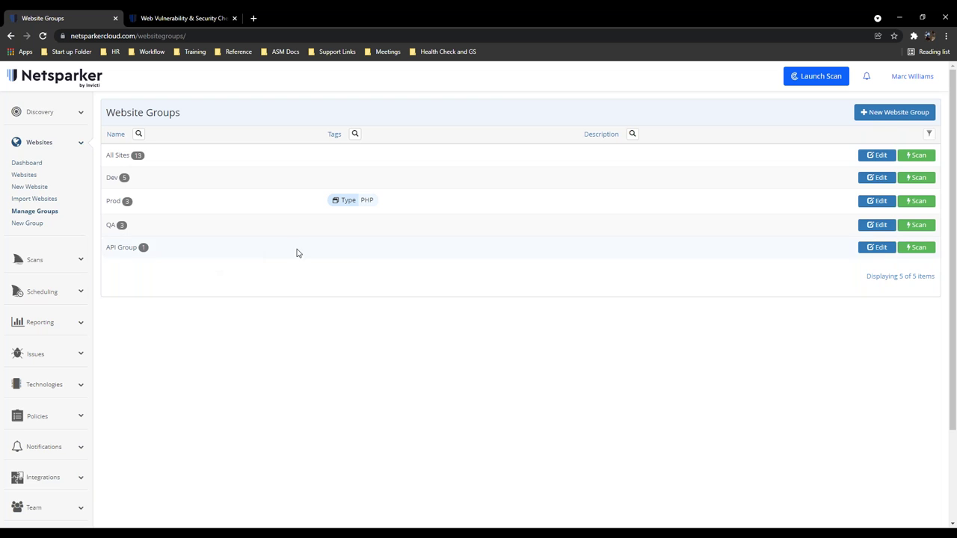
- Edit the QA group to add Admin and Java website group tags, and save
left_click(876, 225)
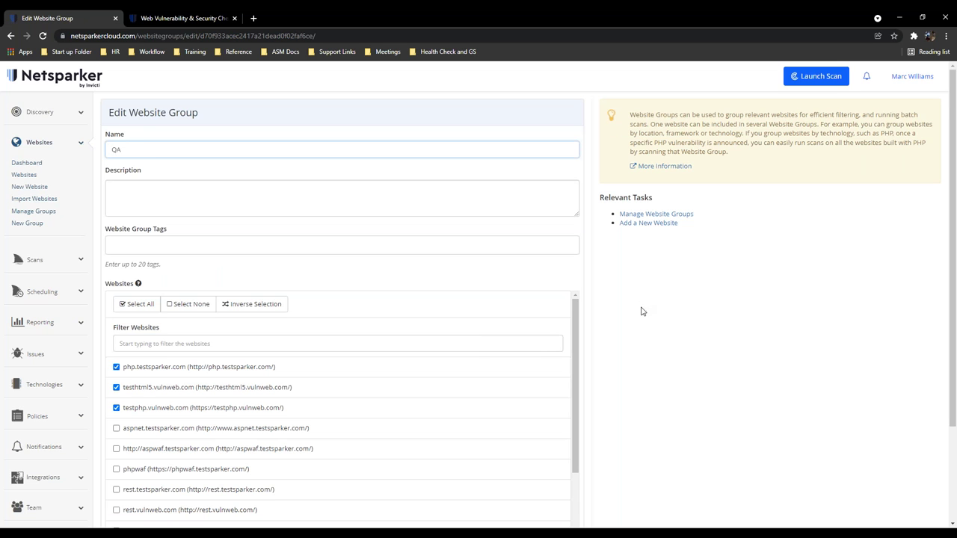
scroll(629, 342, "down", 1)
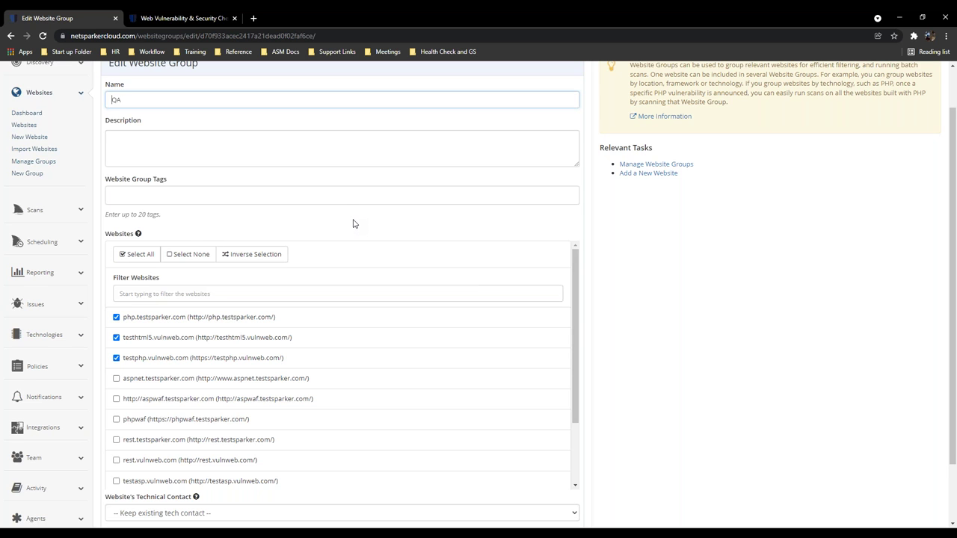
left_click(319, 198)
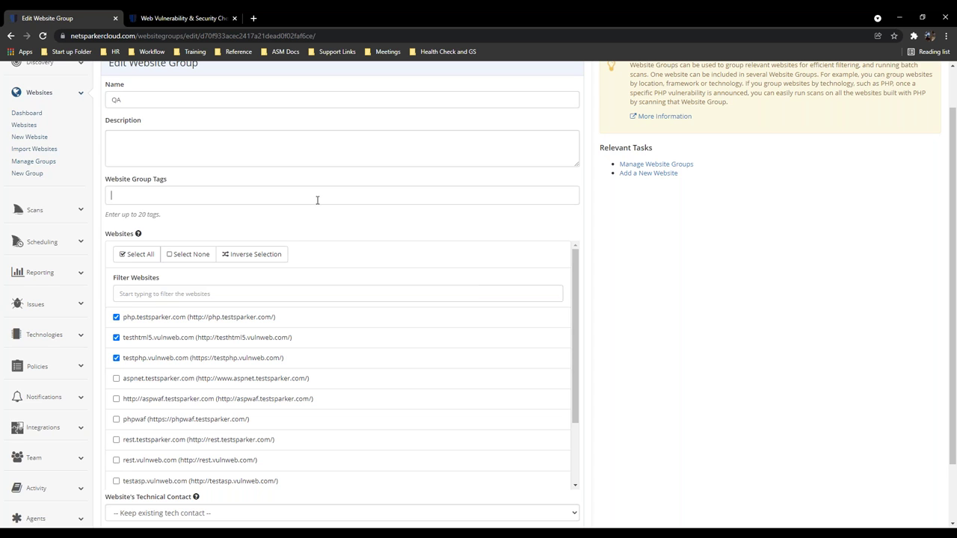
type("Adm")
type("in:Mark")
left_click(174, 216)
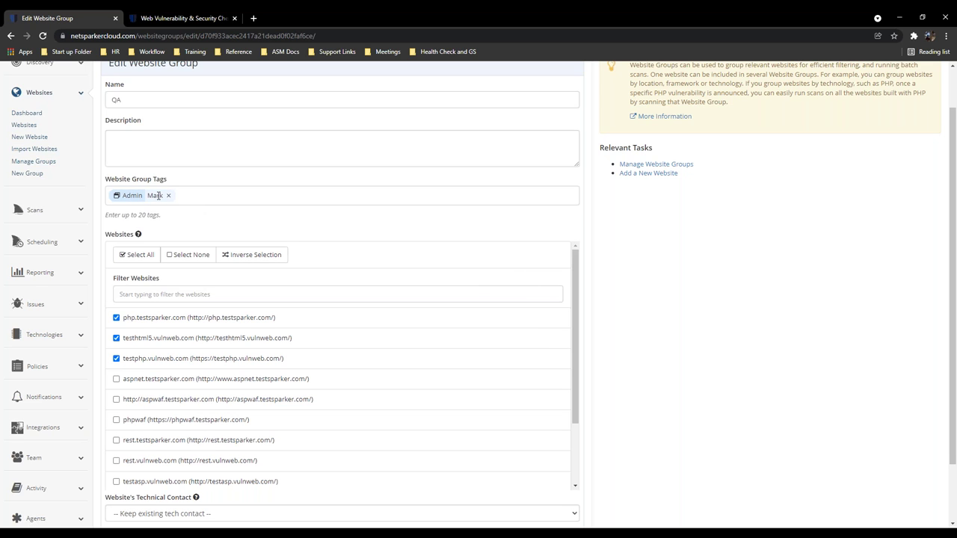
left_click(213, 195)
type("Java")
scroll(211, 222, "down", 2)
left_click(560, 478)
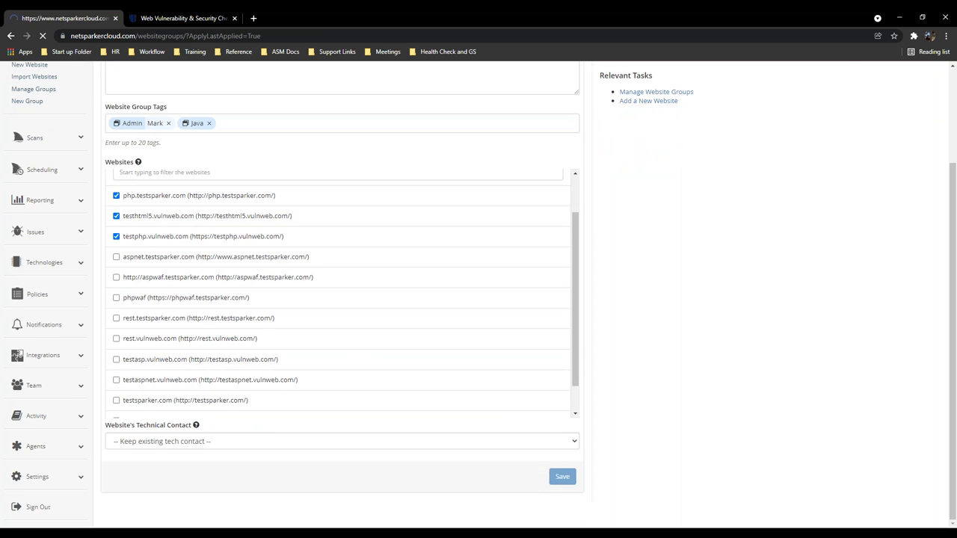
mouse_move(364, 266)
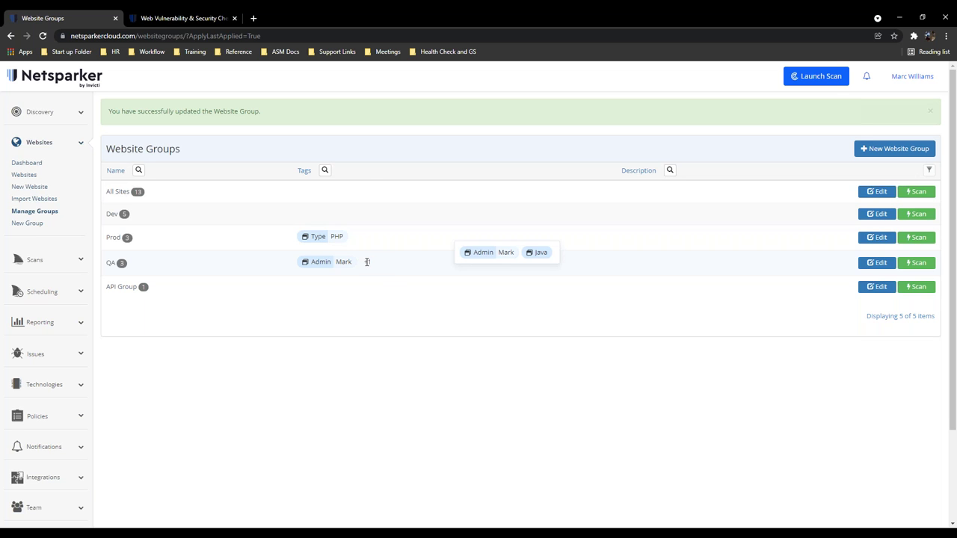
- Return to the Websites list, check the Tags filter, and start a scan of testphp.vulnweb.com
left_click(33, 178)
scroll(478, 291, "down", 1)
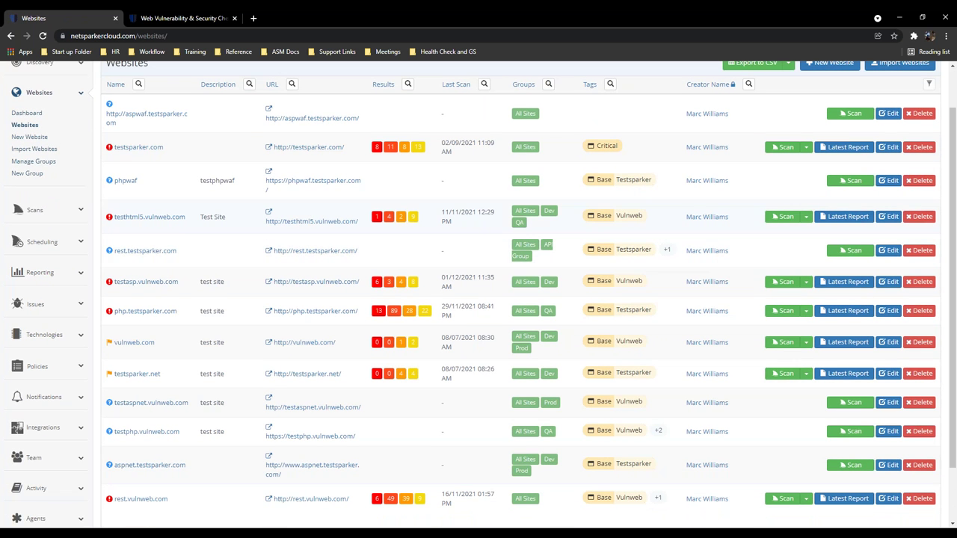
left_click(610, 84)
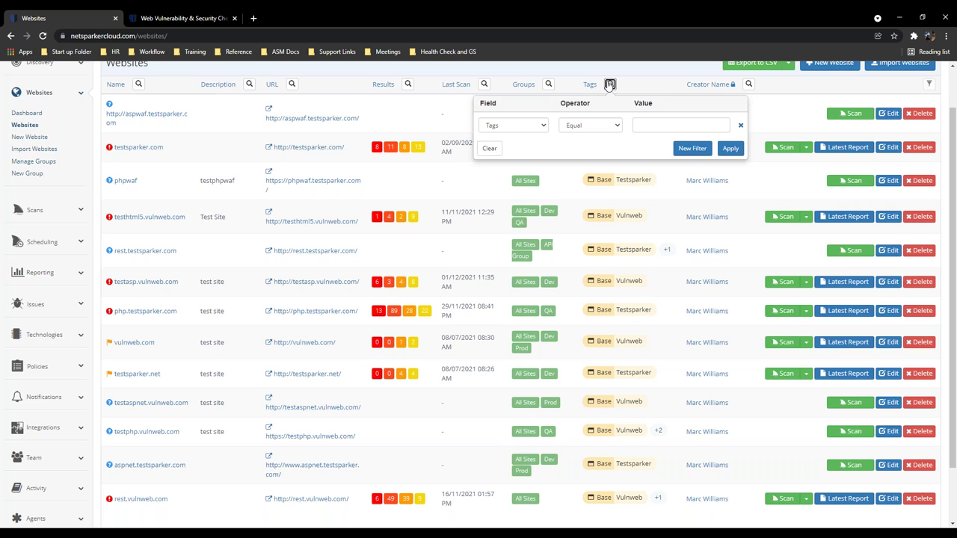
left_click(609, 86)
scroll(279, 229, "down", 1)
scroll(280, 229, "down", 1)
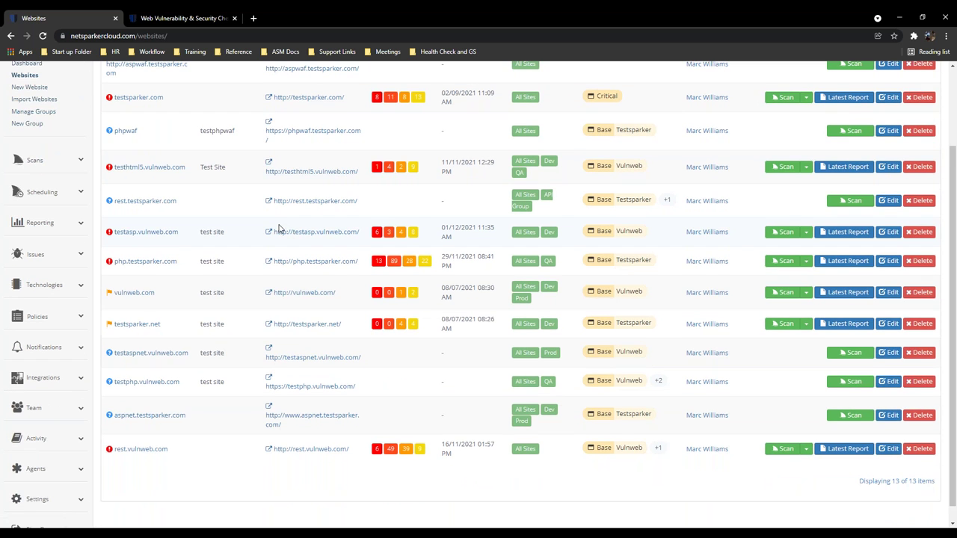
scroll(273, 262, "up", 3)
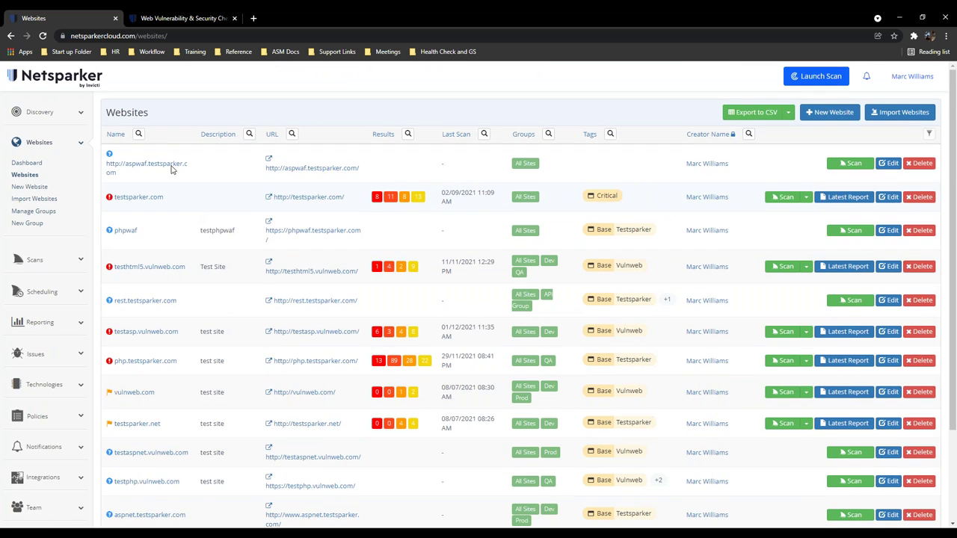
scroll(157, 246, "down", 1)
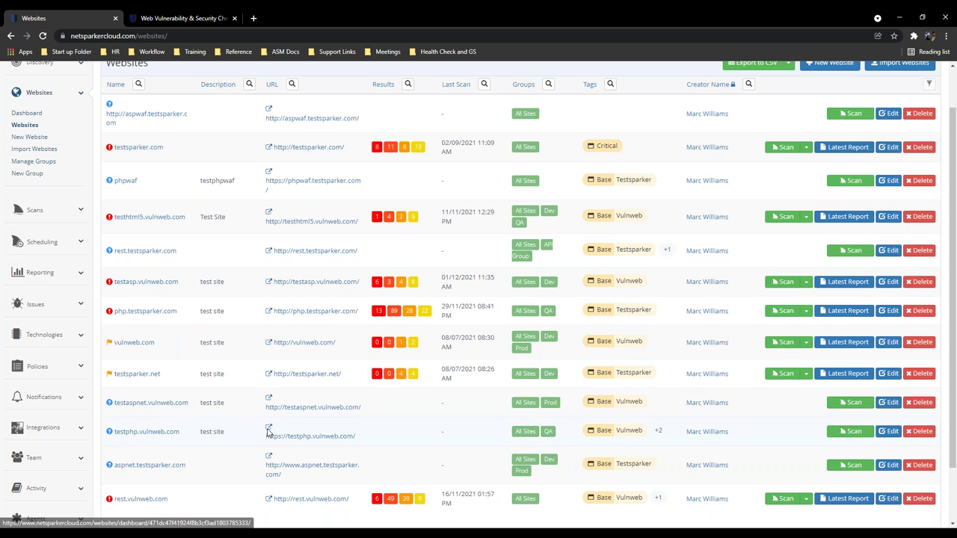
left_click(837, 434)
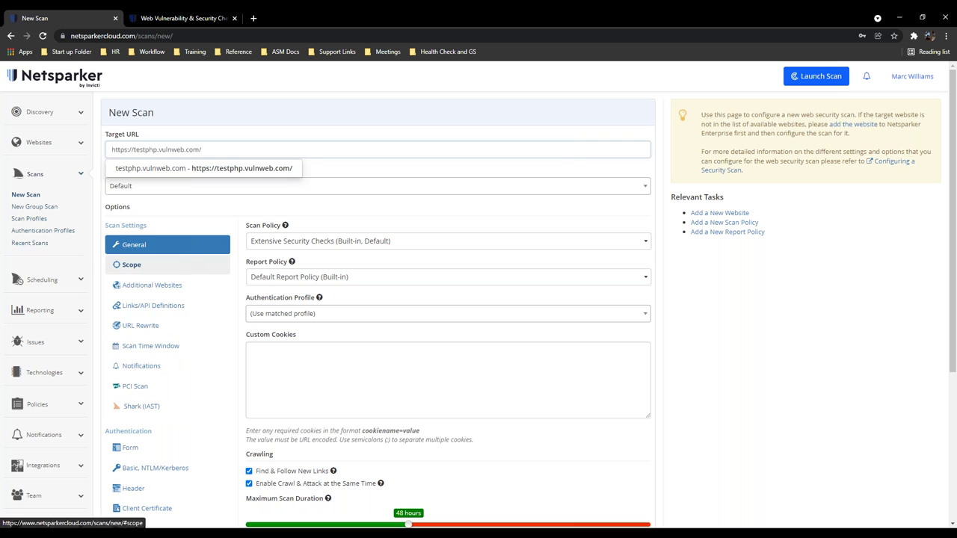
left_click(190, 215)
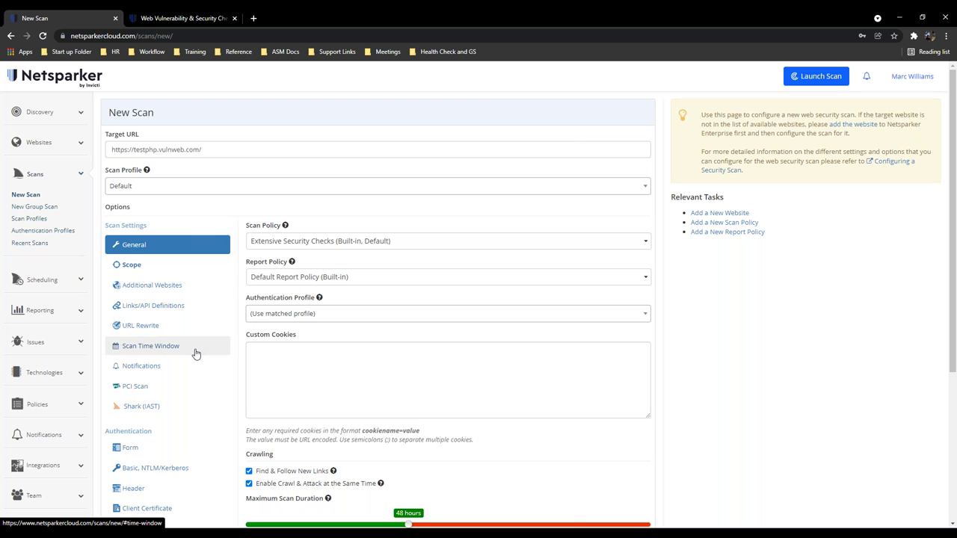
scroll(197, 367, "down", 3)
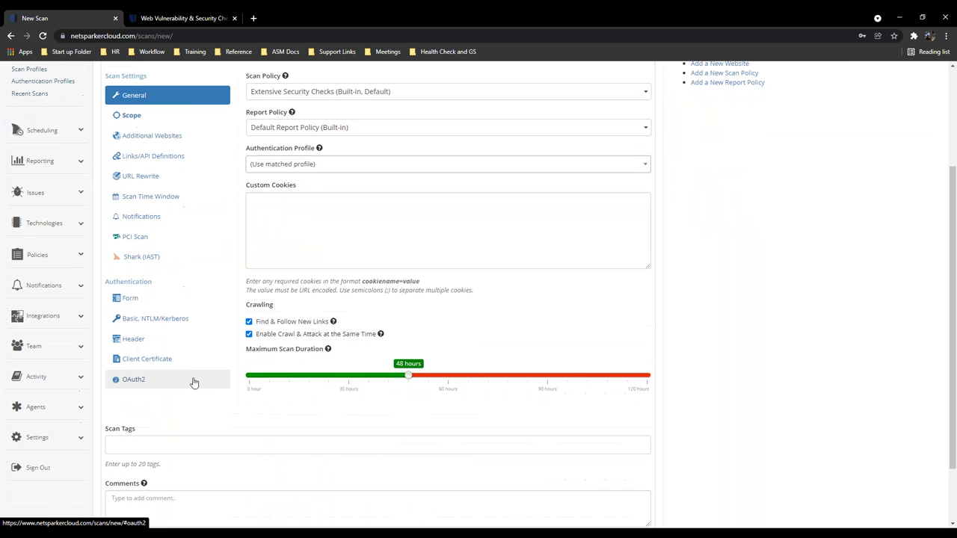
scroll(173, 321, "up", 3)
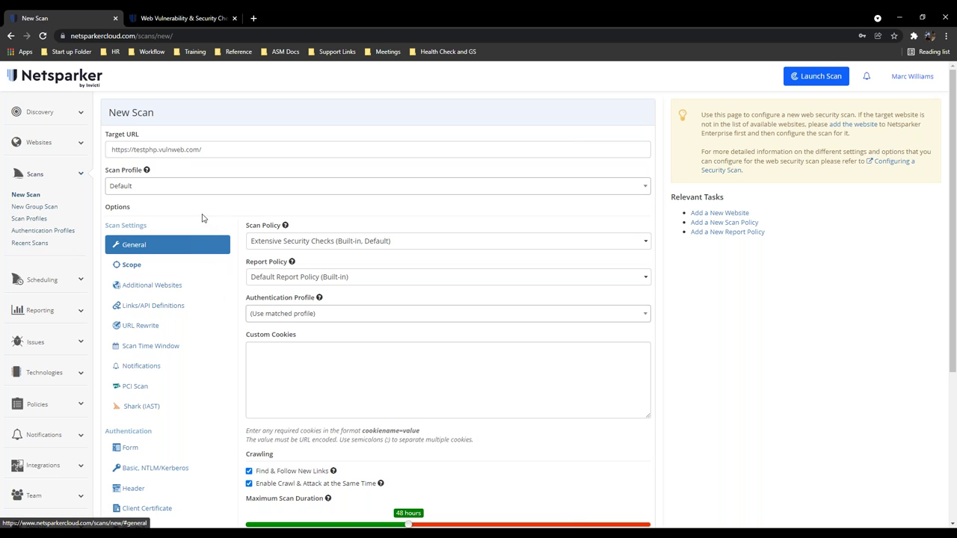
scroll(205, 224, "down", 1)
scroll(204, 224, "down", 3)
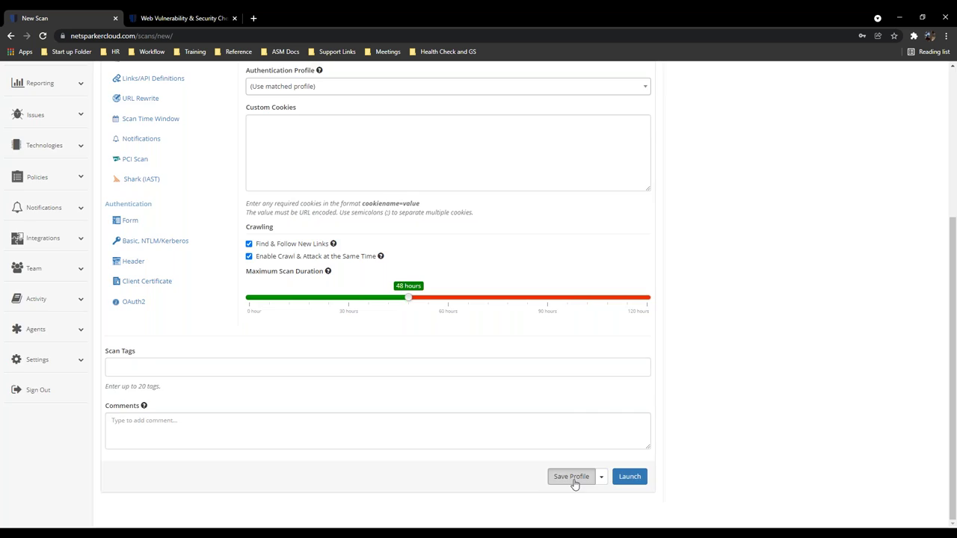
left_click(571, 479)
- Save 'Invicti Profile' as a shared, primary new scan profile and view Scan Profiles
left_click(389, 157)
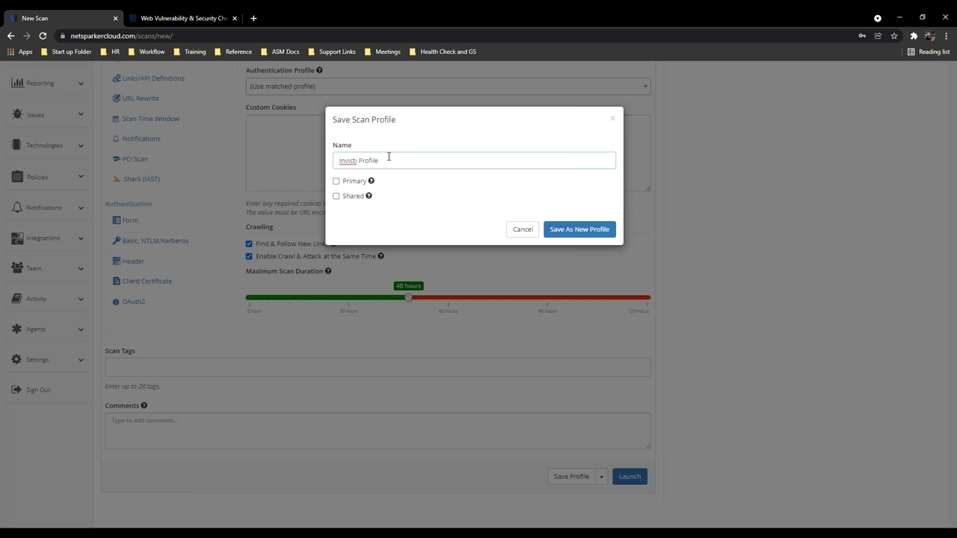
left_click(357, 198)
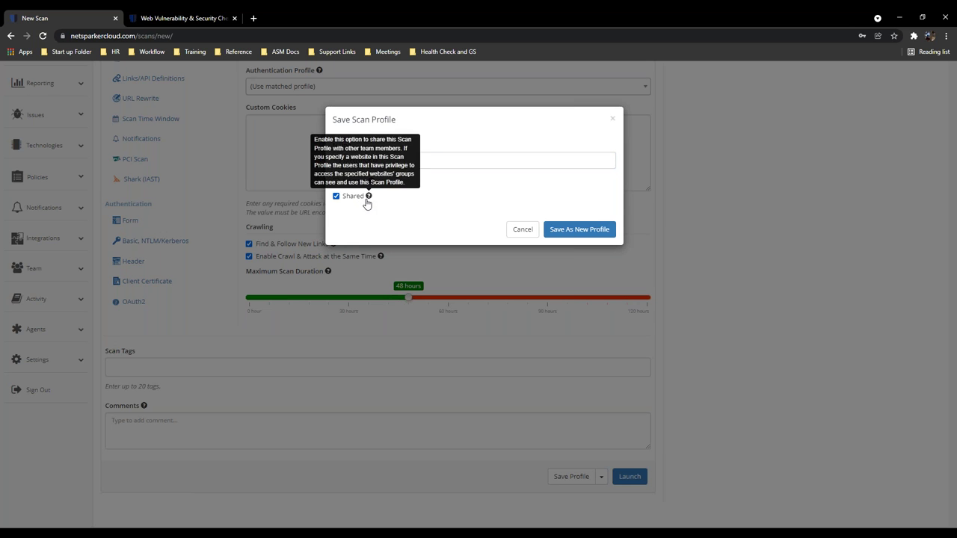
left_click(357, 183)
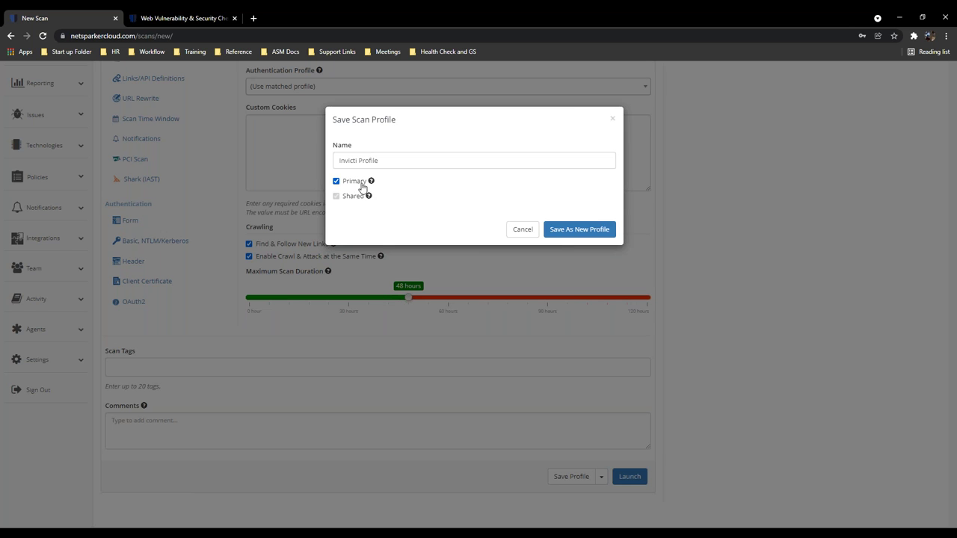
left_click(559, 231)
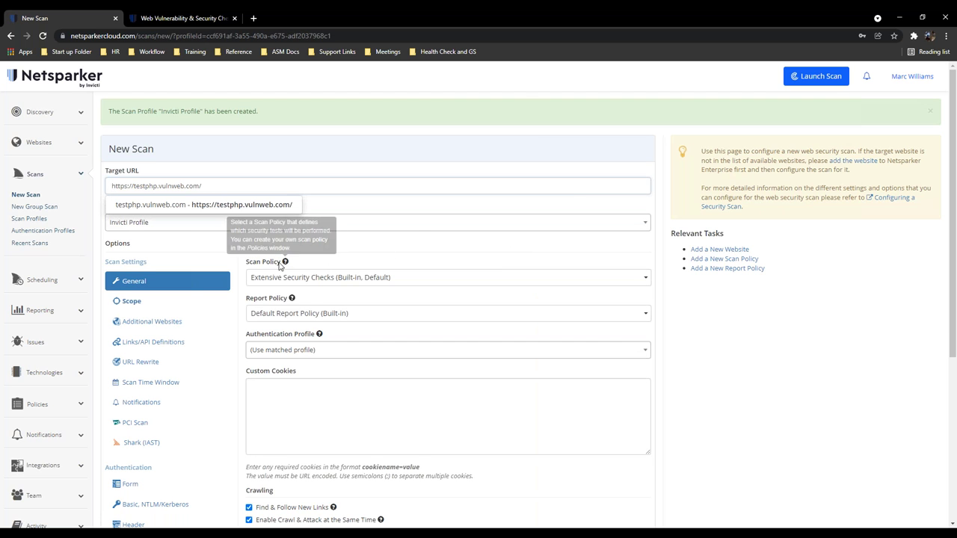
left_click(30, 218)
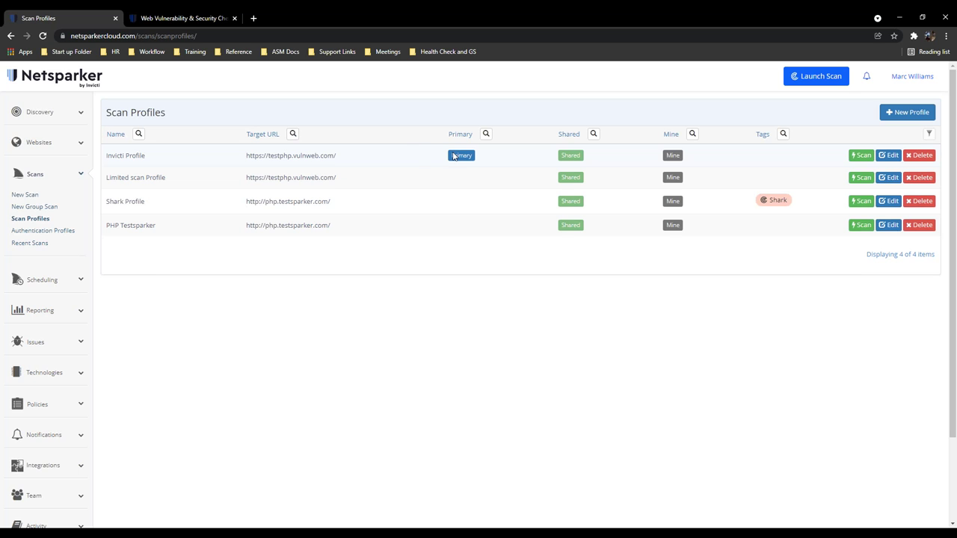
- Launch a new scan from the Invicti Profile row and review its General settings
left_click(865, 156)
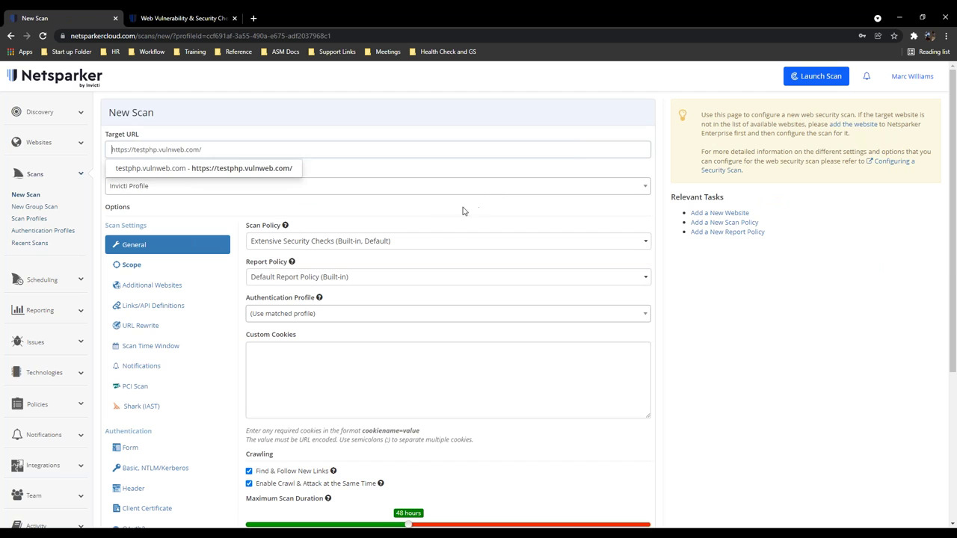
left_click(239, 224)
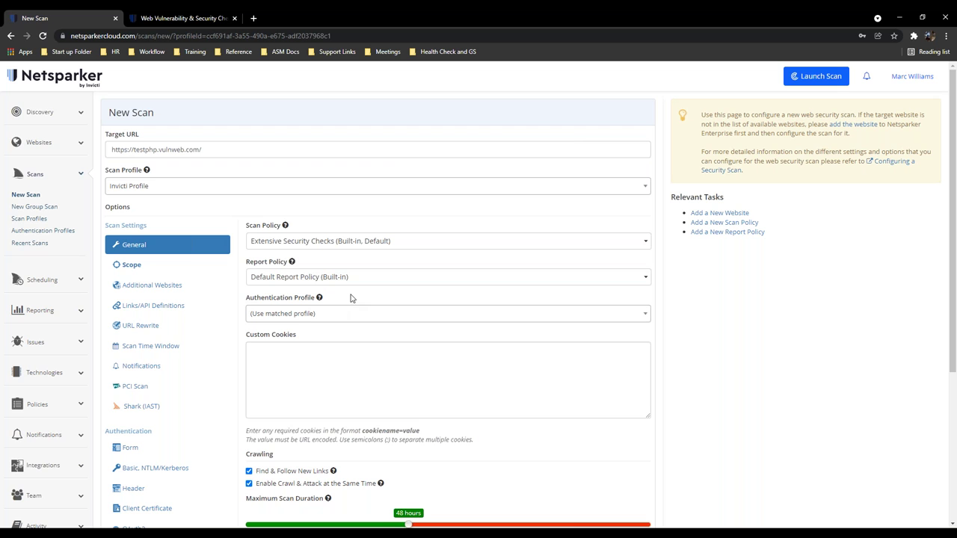
scroll(377, 355, "down", 2)
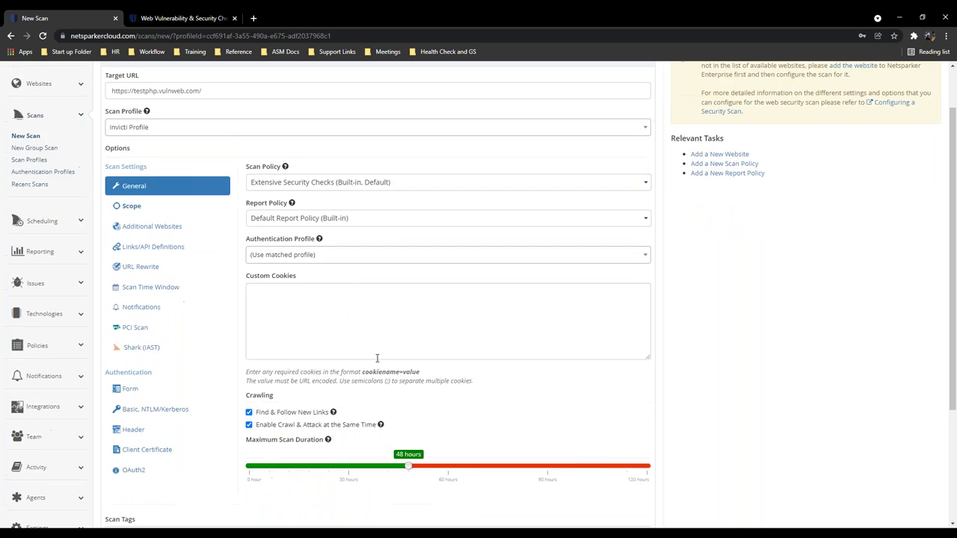
scroll(381, 362, "up", 1)
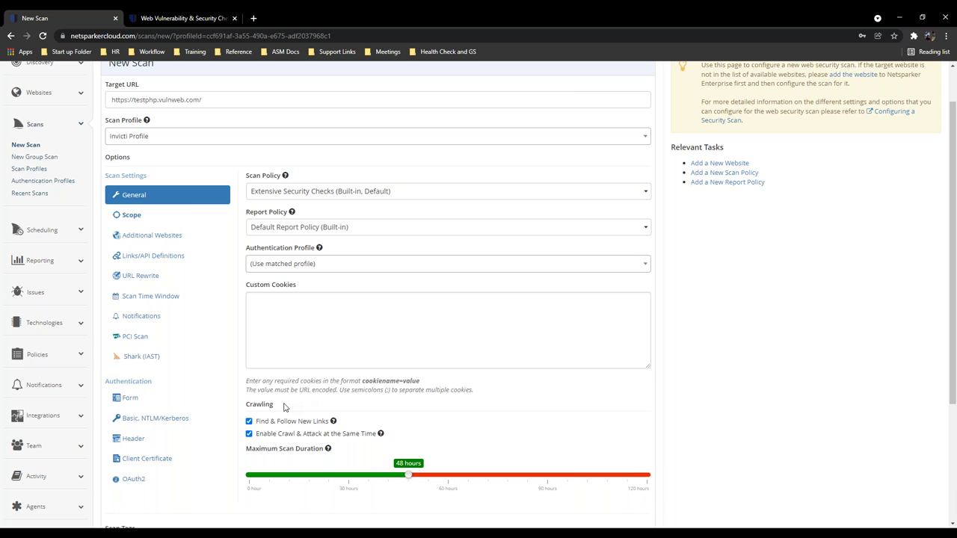
scroll(314, 435, "down", 2)
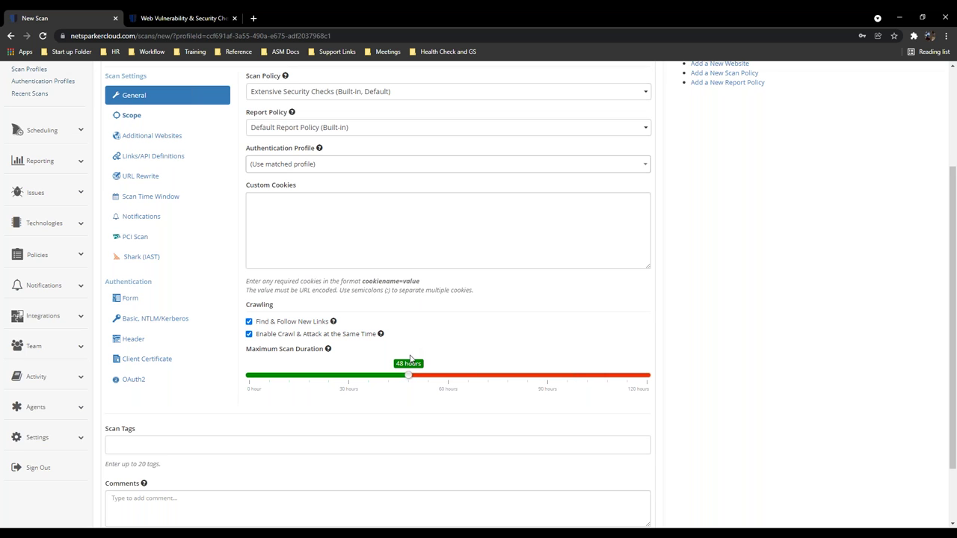
- Raise the Maximum Scan Duration slider from 48 to 60 hours
left_click_drag(409, 377, 449, 380)
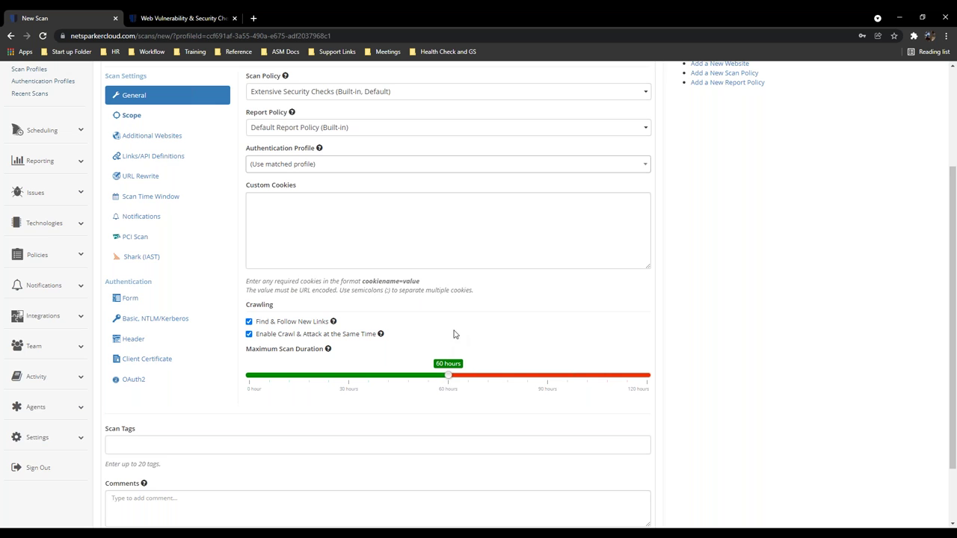
scroll(424, 325, "up", 1)
scroll(141, 214, "up", 1)
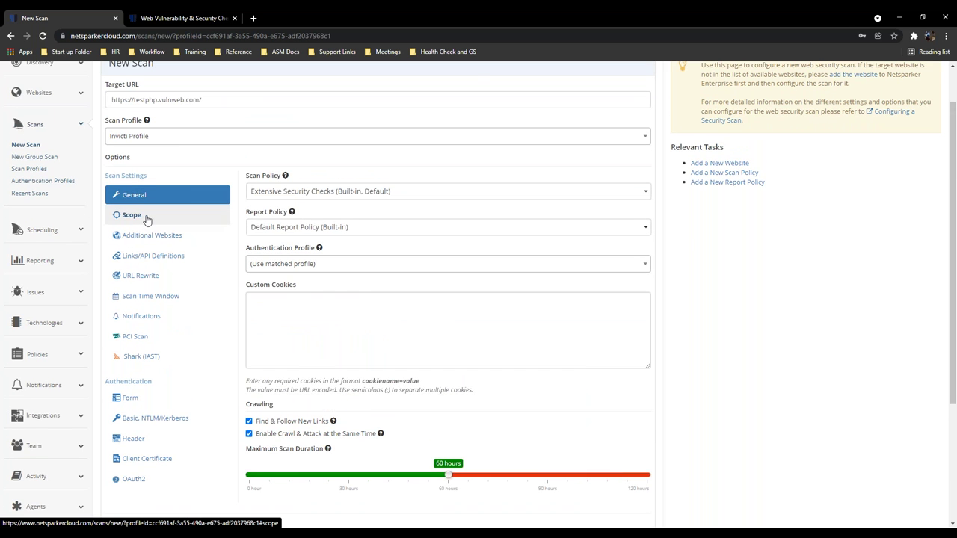
left_click(142, 216)
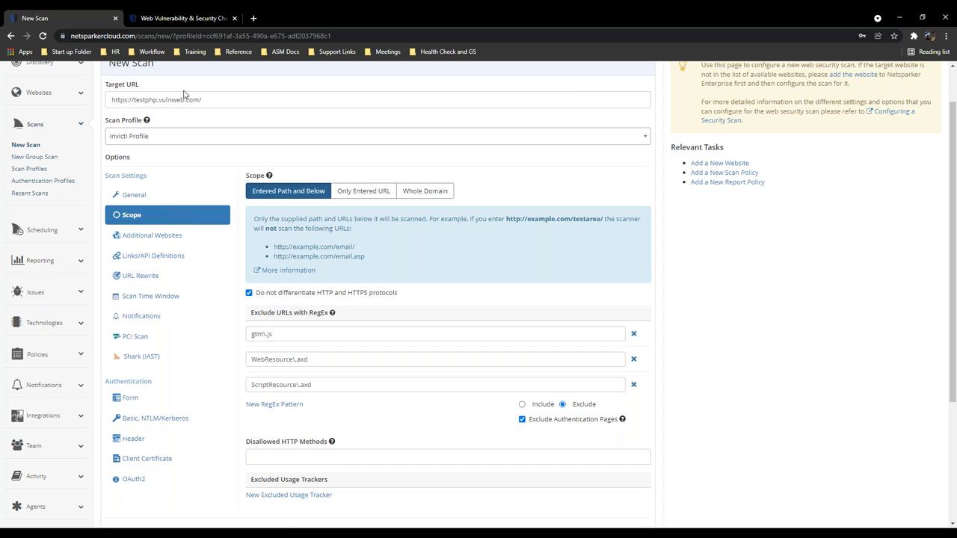
left_click(224, 98)
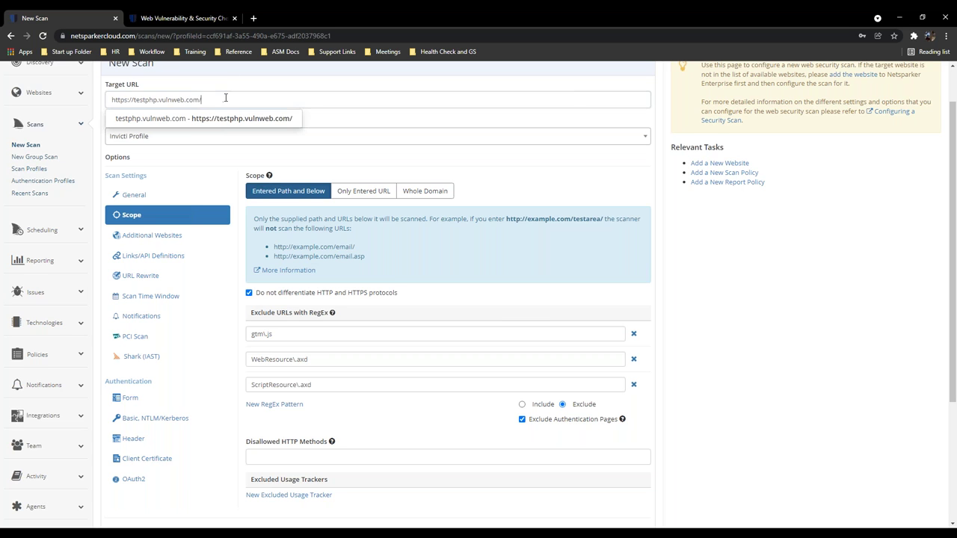
type("admin")
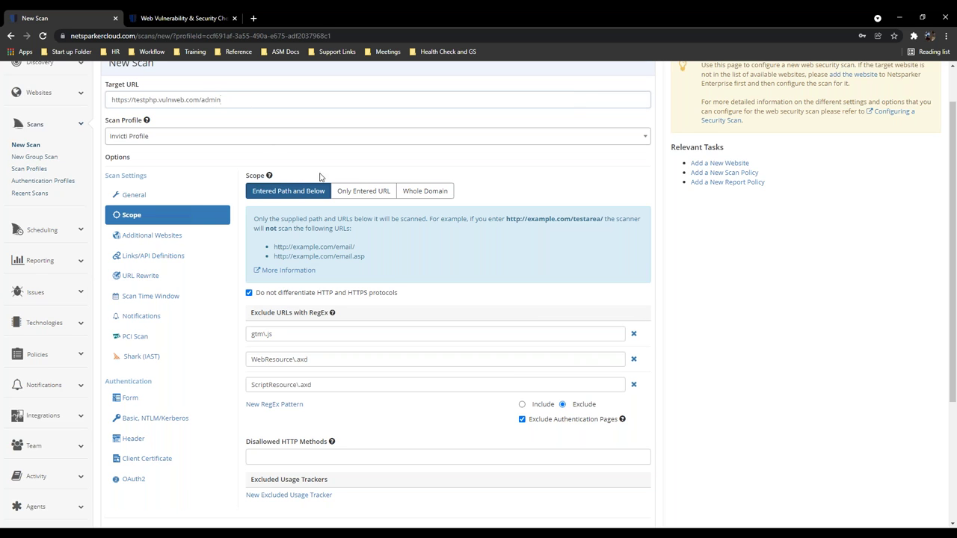
left_click(351, 192)
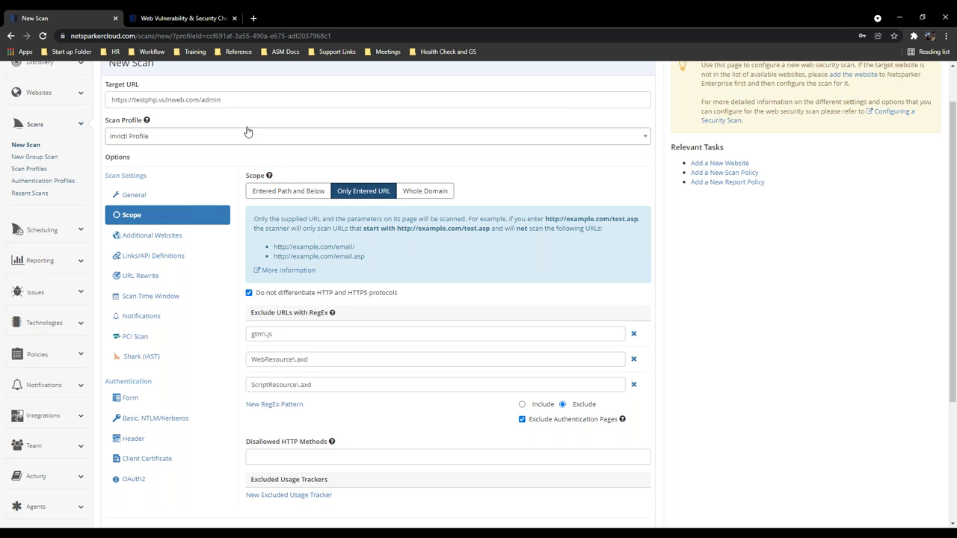
left_click(297, 193)
left_click(241, 96)
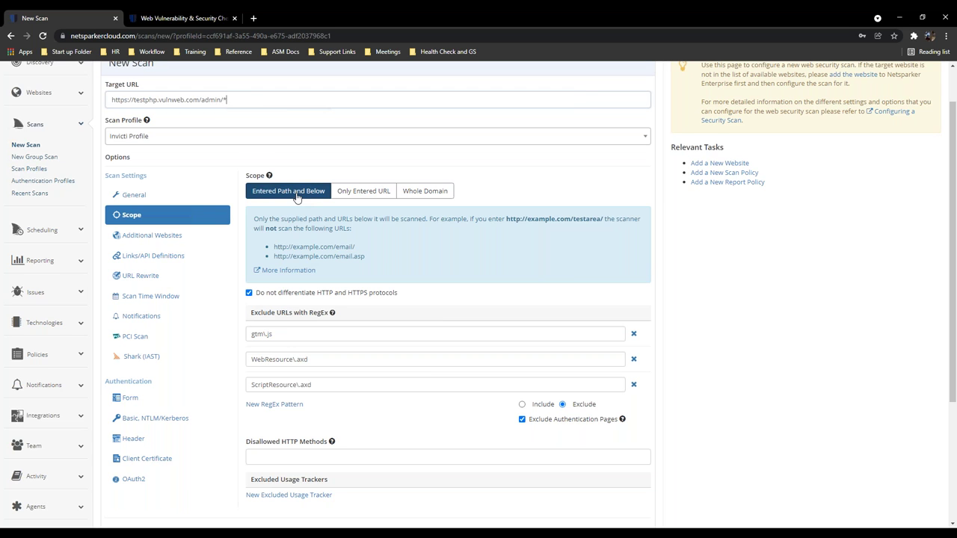
left_click(235, 104)
key("BackSpace")
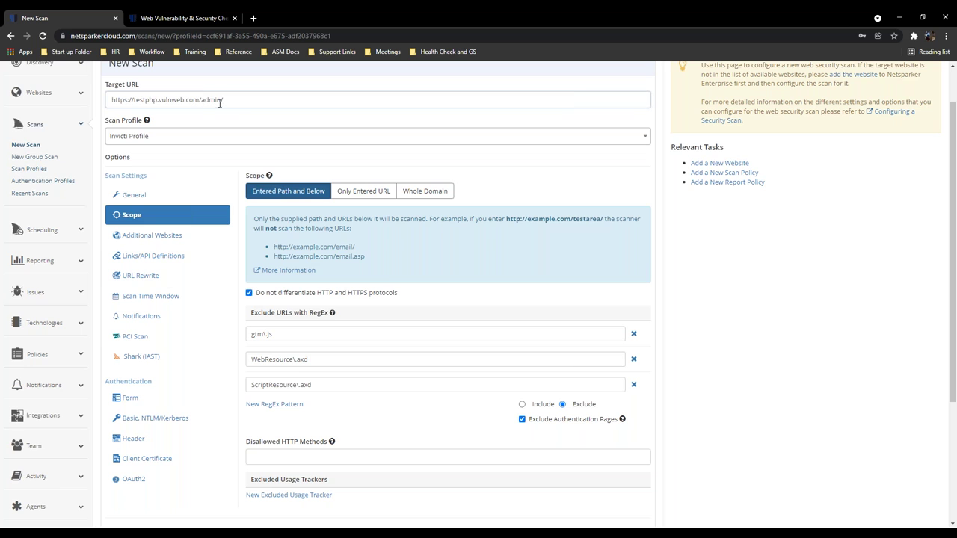
left_click(425, 191)
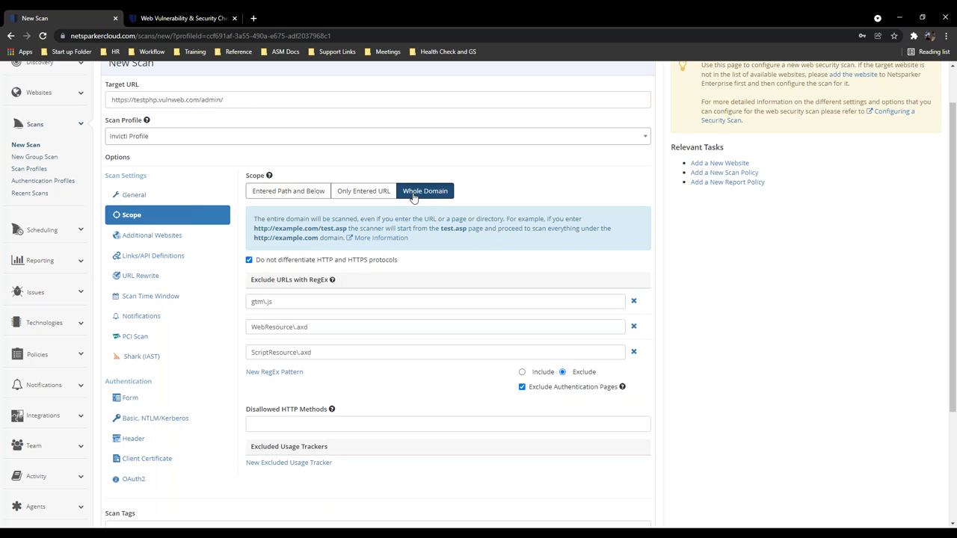
left_click(252, 98)
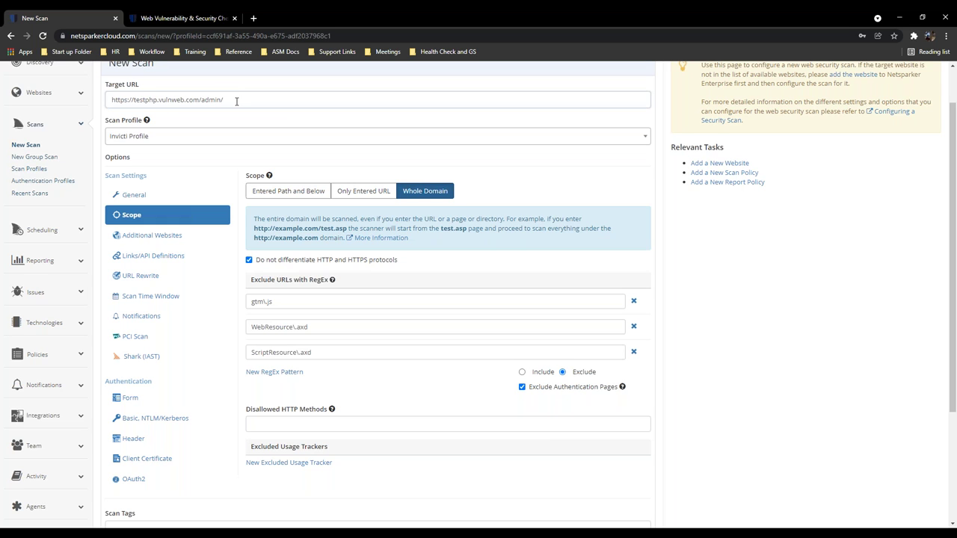
key("BackSpace")
key("BackSpace")
key("BackSpace")
key("BackSpace")
key("BackSpace")
key("BackSpace")
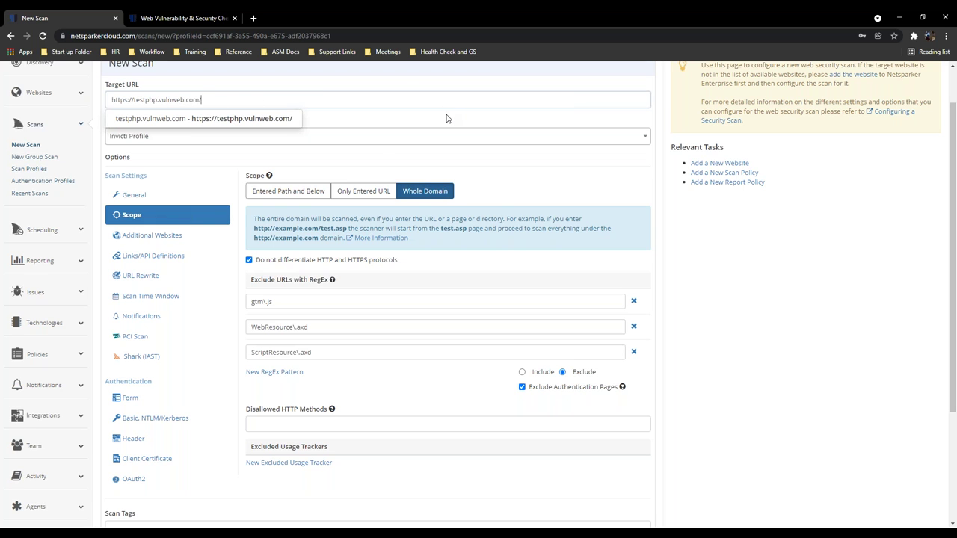
- Dismiss the target URL suggestions and switch the URL patterns to Include, then back to Exclude
left_click(308, 156)
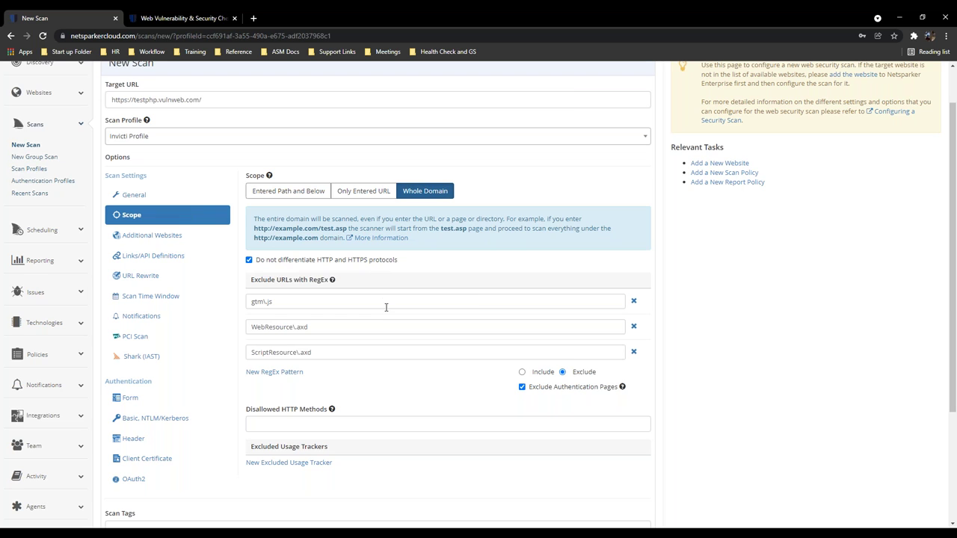
left_click(521, 372)
left_click(563, 373)
- Add an admin\.php exclusion pattern, delete it again, and open the Disallowed HTTP Methods list
left_click(284, 371)
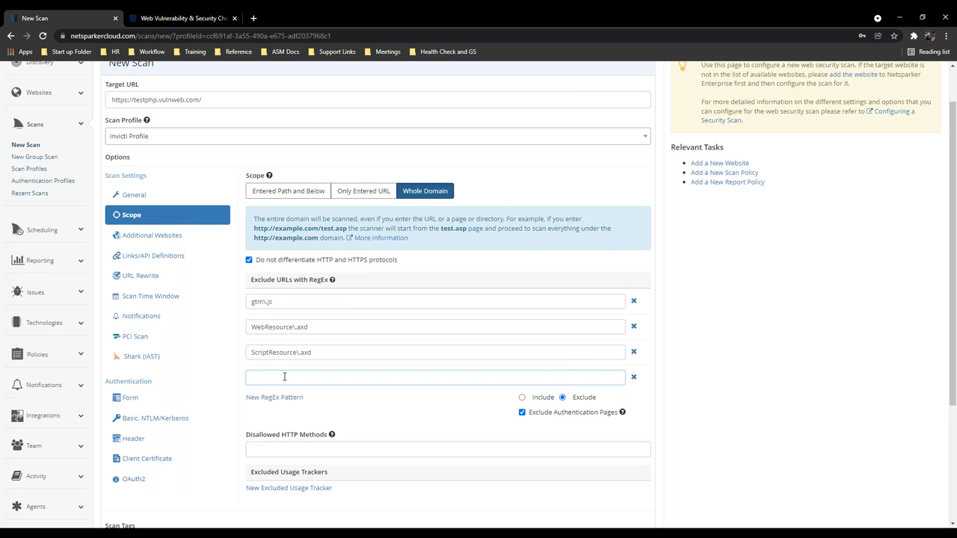
type("admin.php")
key("Left")
key("Left")
key("Left")
key("Left")
type("\\")
left_click(633, 377)
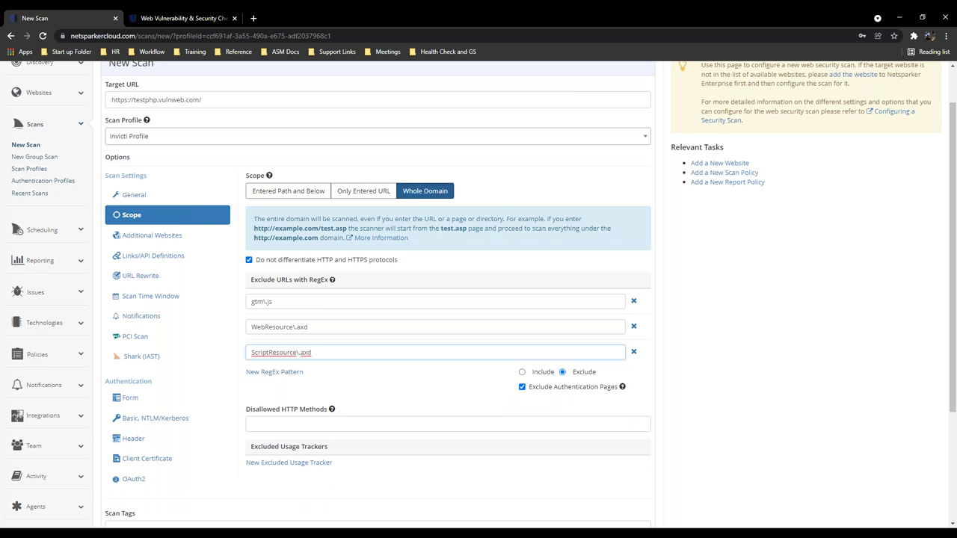
left_click(348, 423)
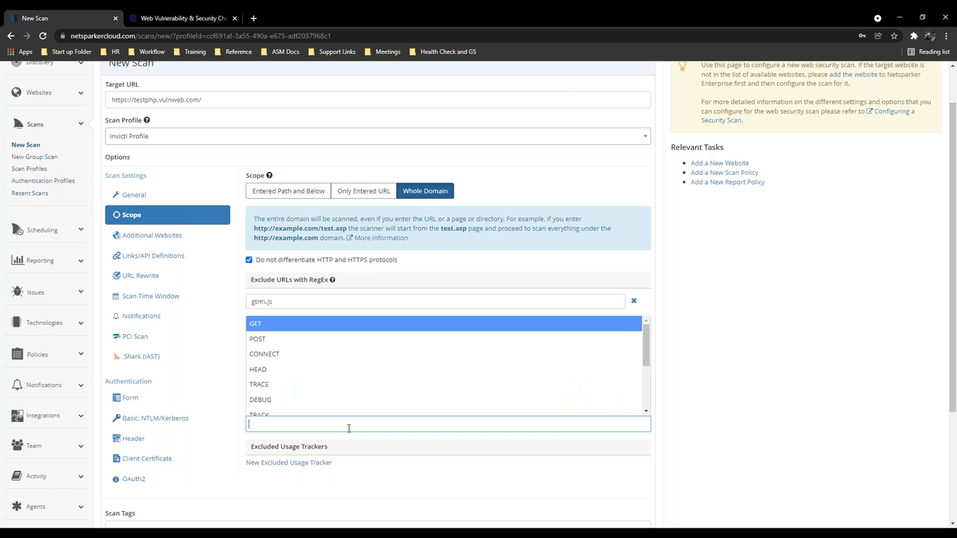
- Disallow the DELETE HTTP method and show the Additional Websites settings
scroll(333, 377, "down", 3)
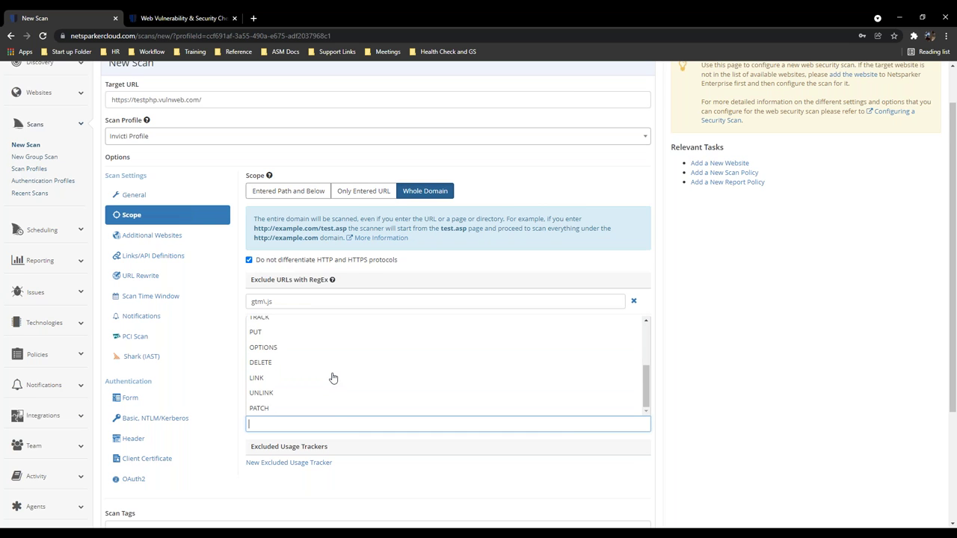
scroll(329, 364, "down", 1)
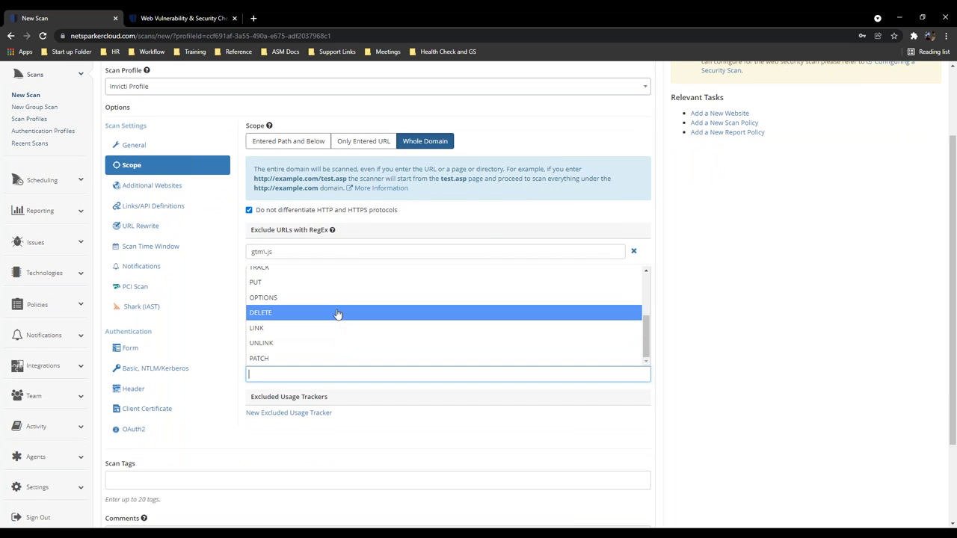
left_click(335, 317)
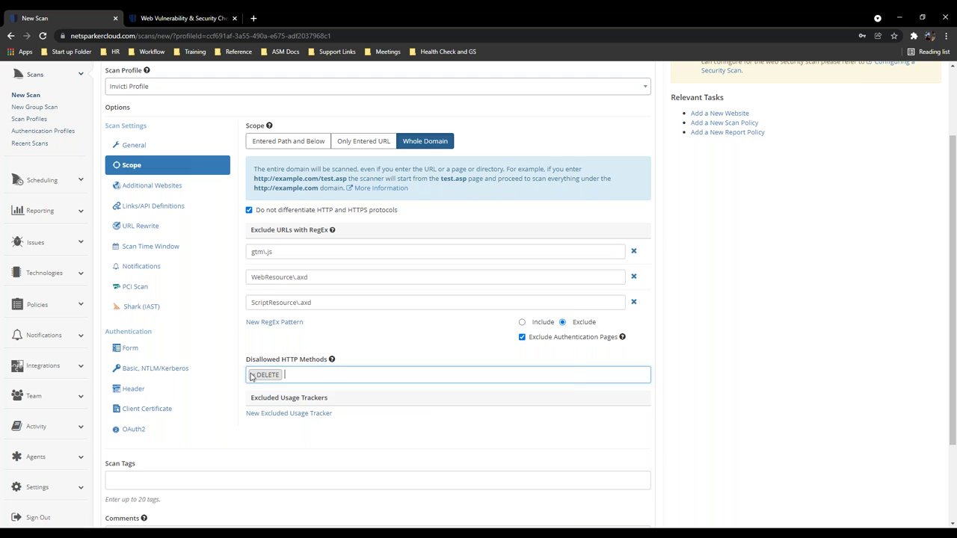
left_click(182, 186)
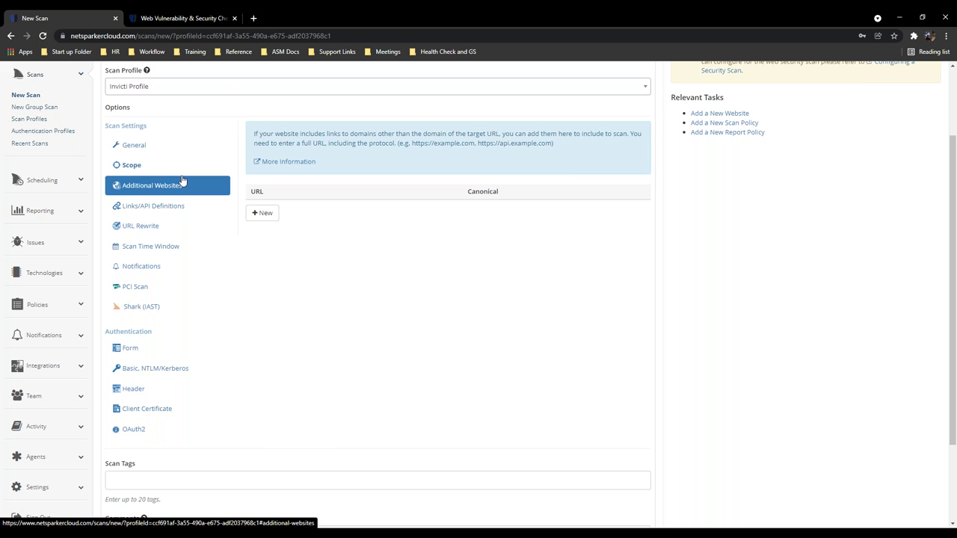
scroll(182, 189, "up", 2)
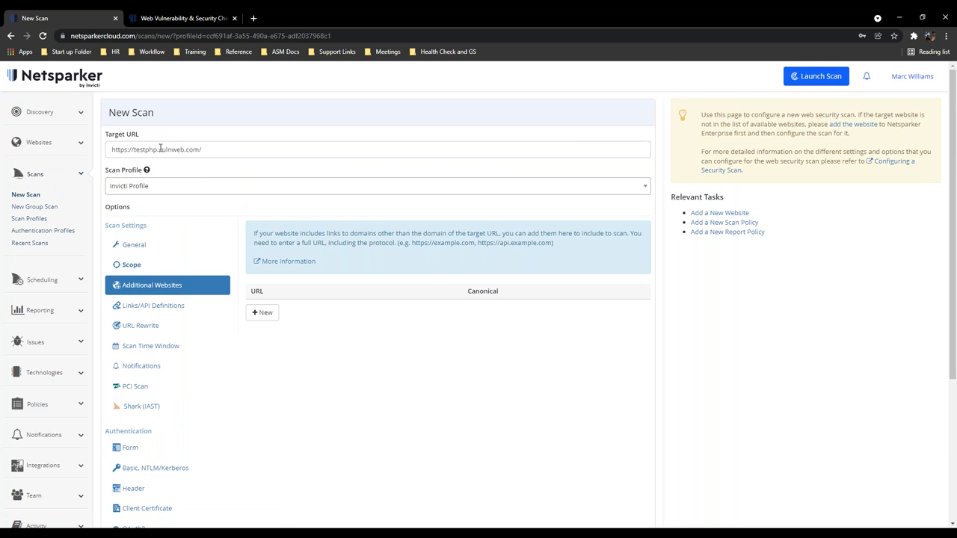
triple_click(174, 151)
key("ctrl+c")
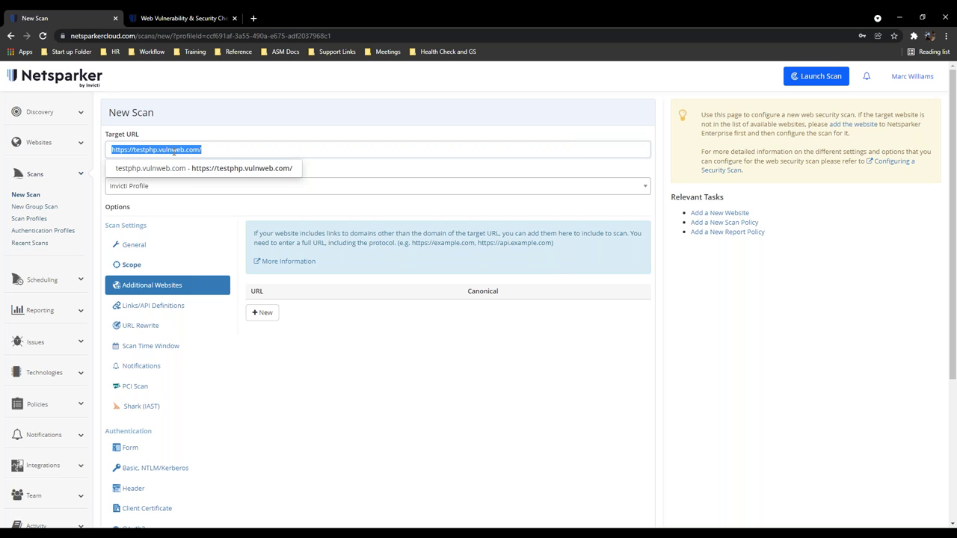
left_click(262, 312)
left_click(323, 311)
key("ctrl+v")
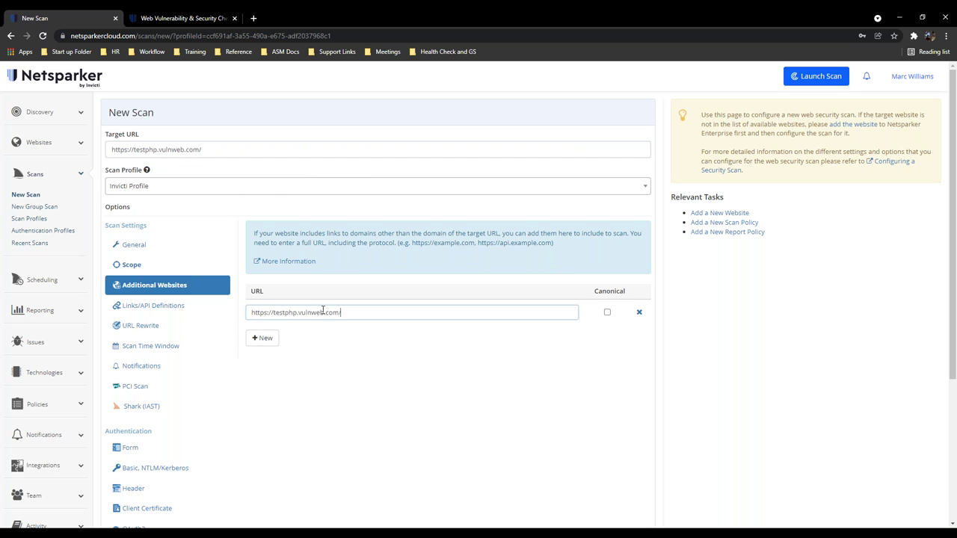
double_click(283, 312)
type("res")
left_click(83, 143)
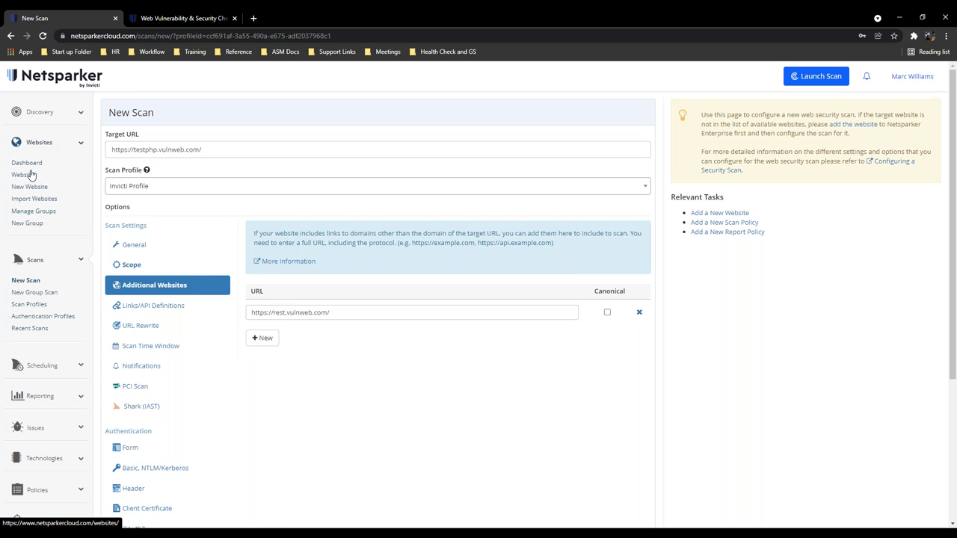
left_click(78, 146)
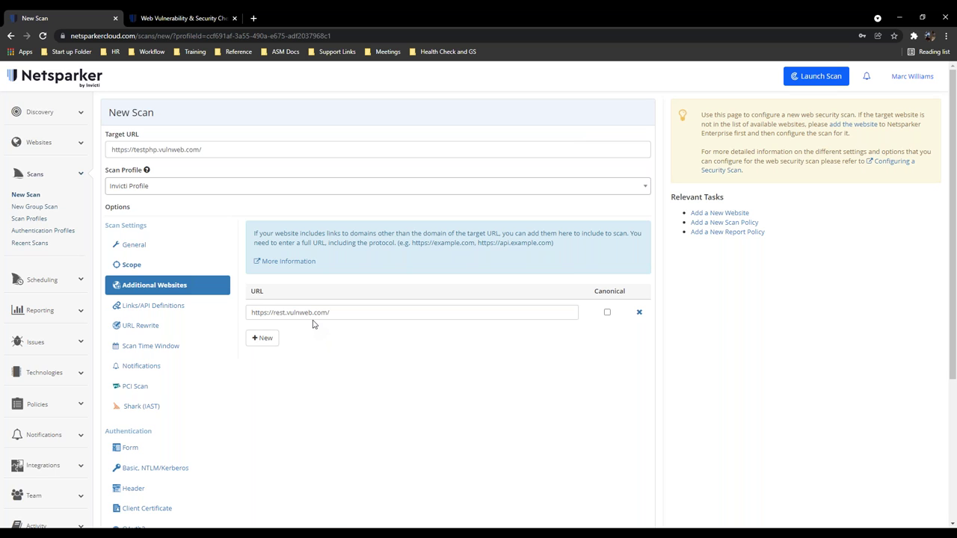
- Import the Postman file postman_jwt_vulnweb.json under Links/API Definitions
left_click(192, 309)
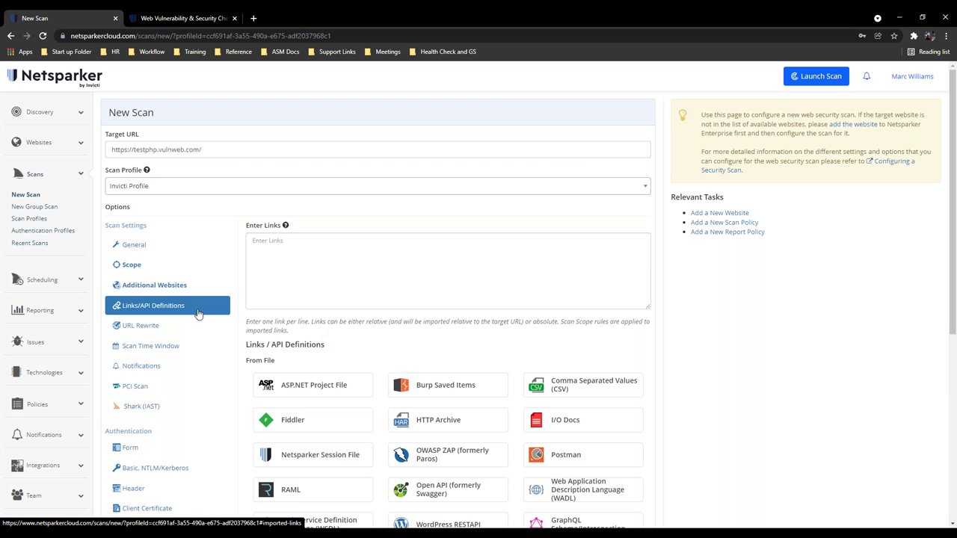
scroll(418, 344, "down", 2)
scroll(560, 374, "down", 1)
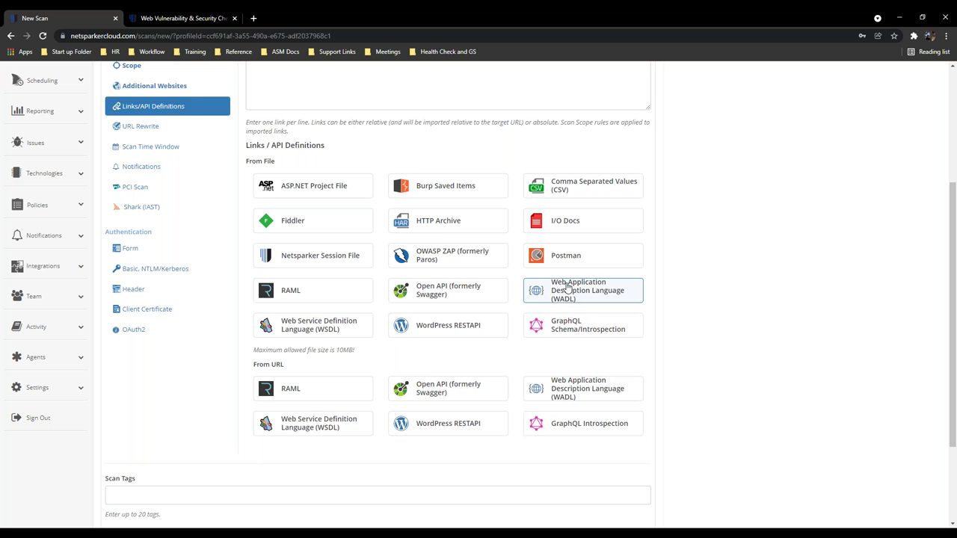
left_click(569, 257)
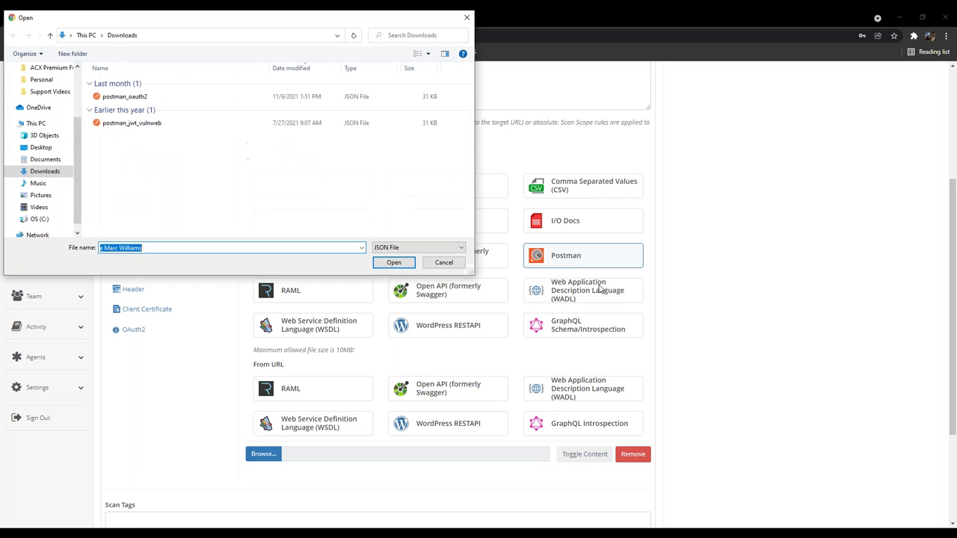
left_click(143, 124)
left_click(402, 266)
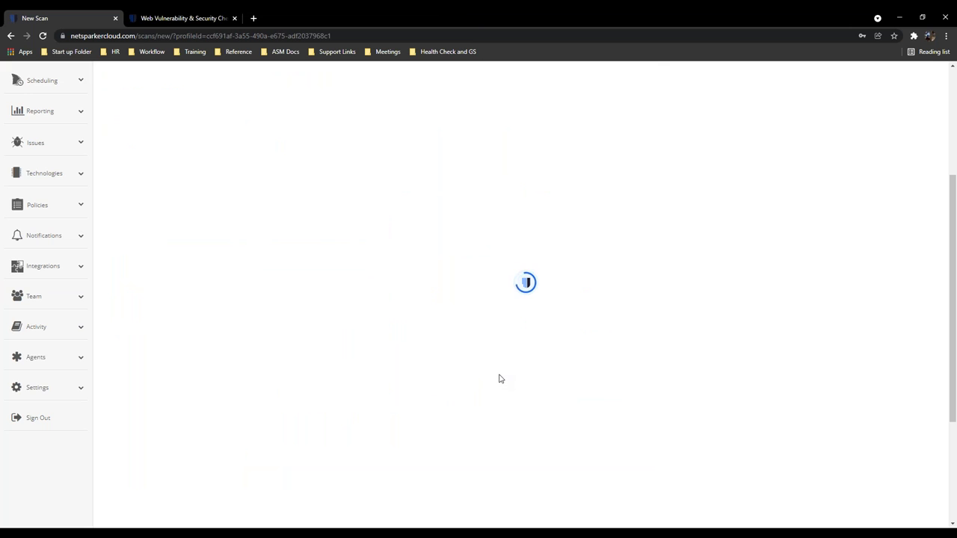
- Review the imported rest.vulnweb.com API request URLs
scroll(680, 385, "down", 2)
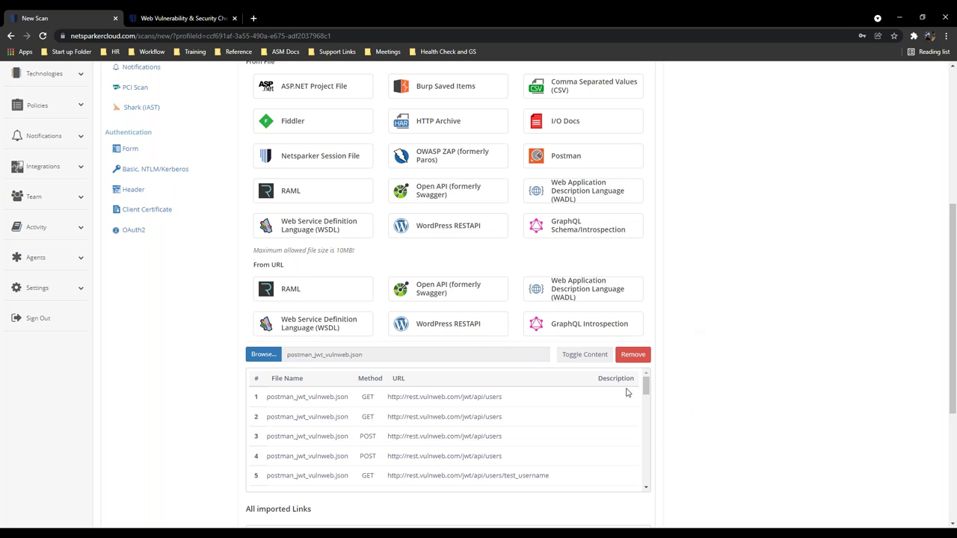
scroll(414, 423, "down", 1)
scroll(404, 416, "up", 1)
scroll(376, 408, "down", 1)
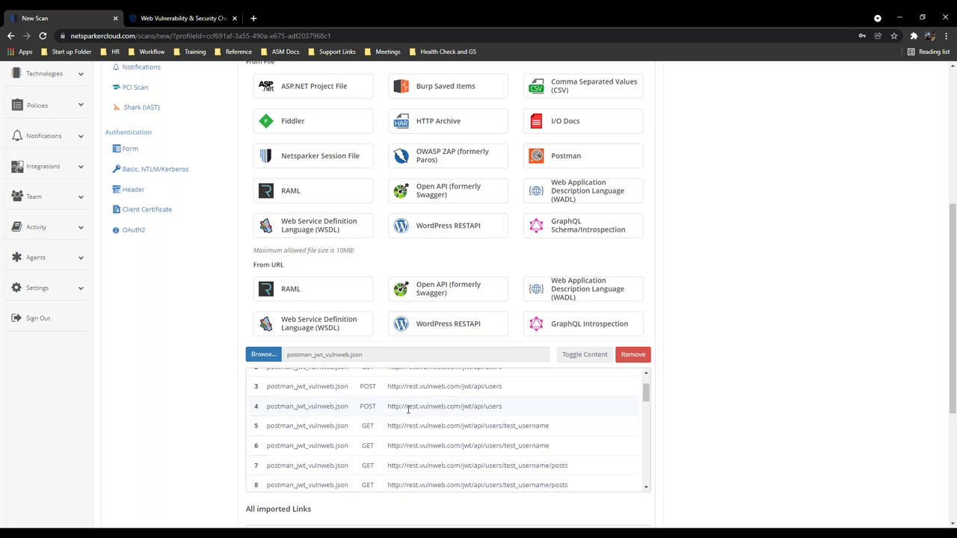
left_click_drag(389, 406, 461, 407)
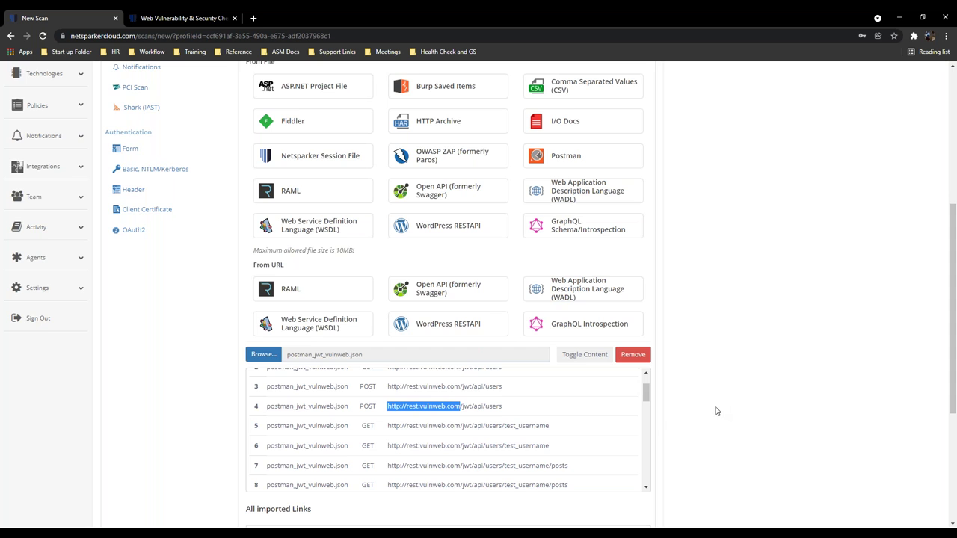
scroll(716, 411, "up", 2)
scroll(715, 411, "down", 1)
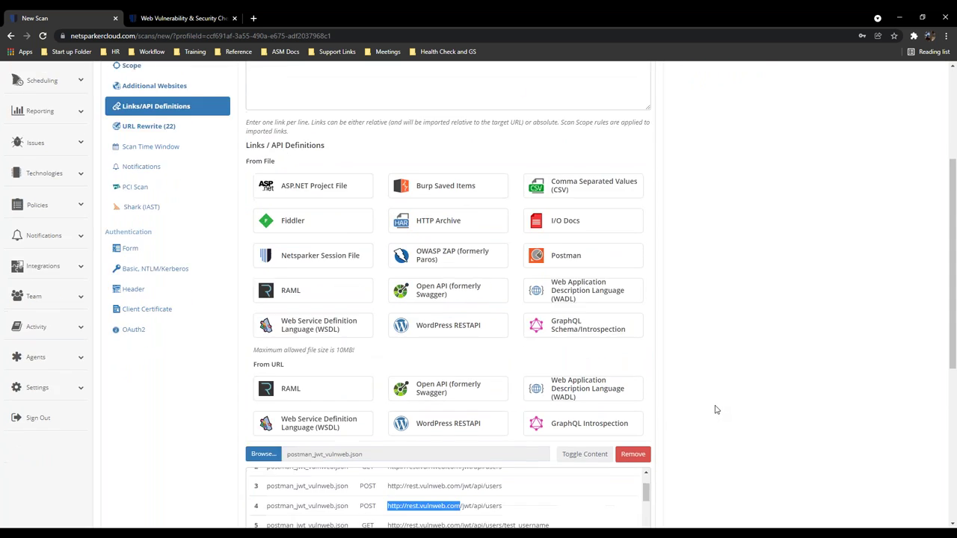
scroll(713, 410, "up", 2)
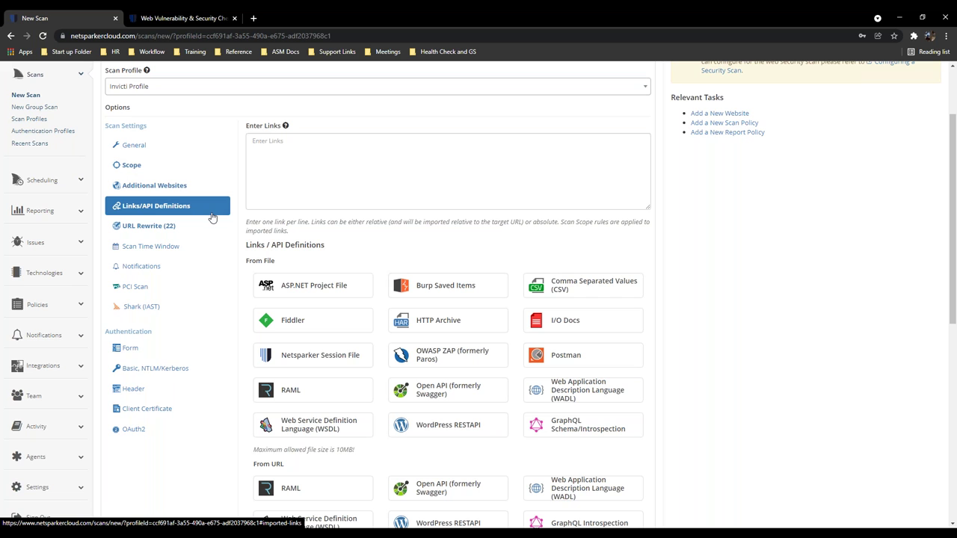
scroll(439, 274, "down", 2)
scroll(655, 371, "down", 2)
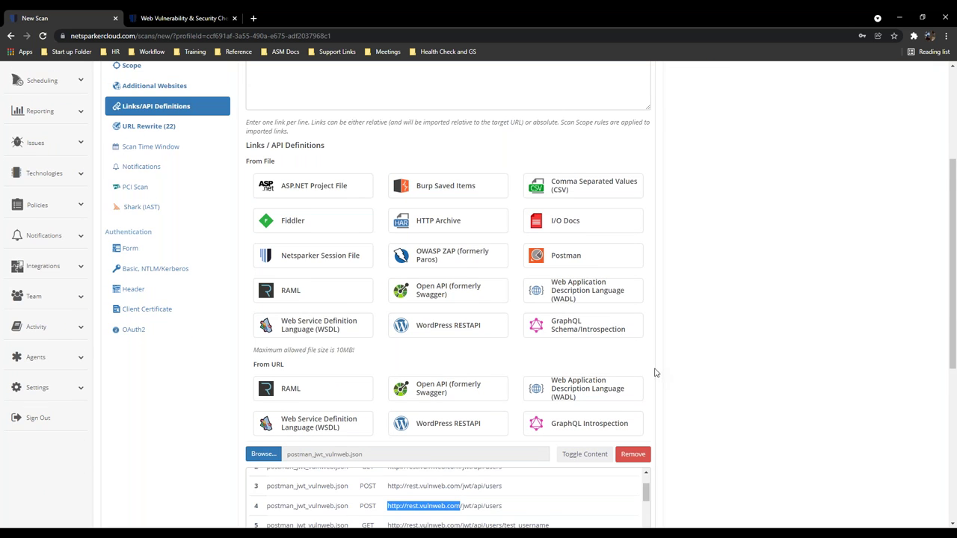
scroll(598, 419, "down", 1)
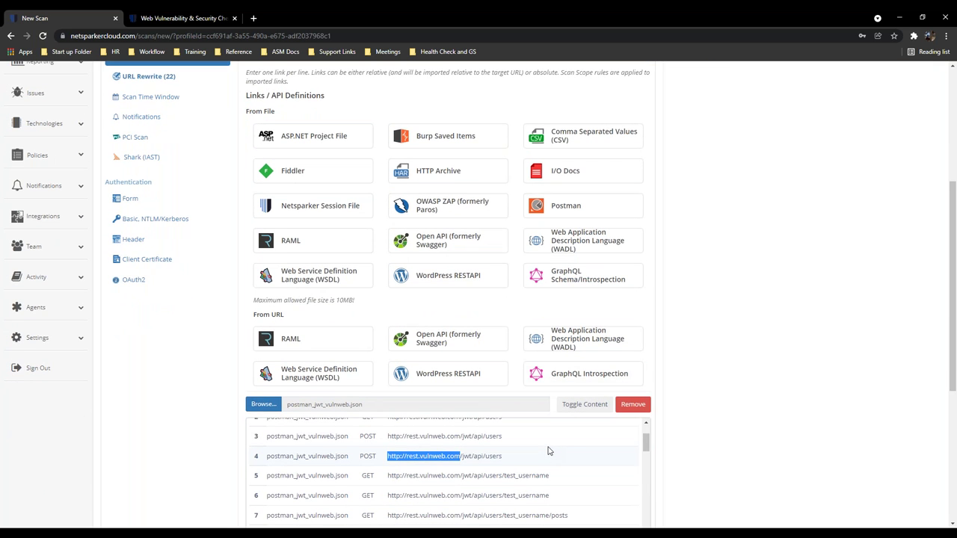
scroll(551, 447, "up", 2)
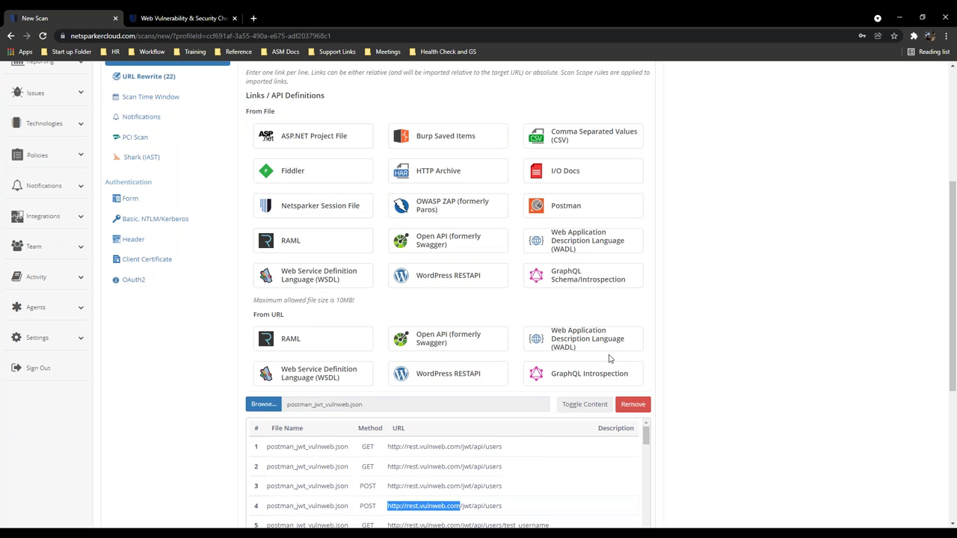
scroll(720, 321, "up", 4)
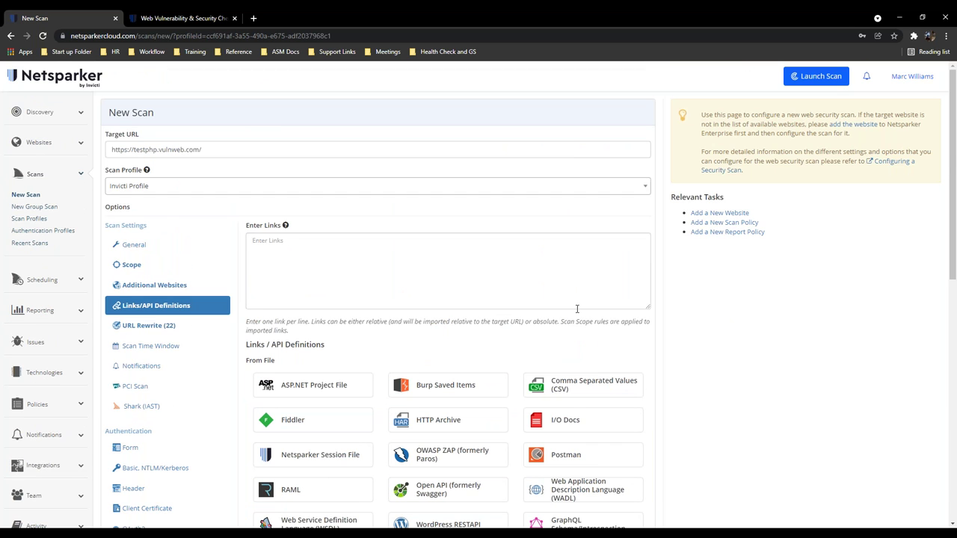
- Show the 22 URL Rewrite rules and try Heuristic mode before returning to Custom
left_click(187, 327)
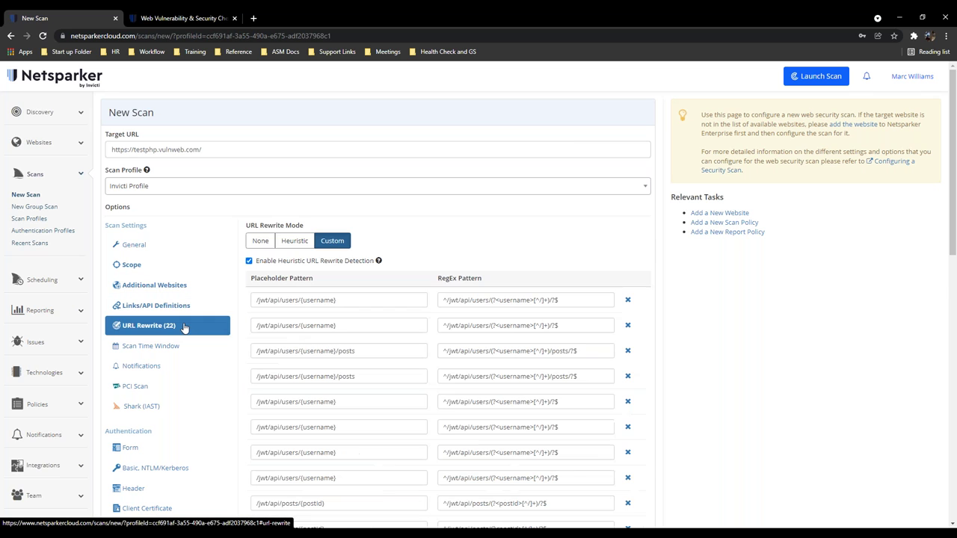
left_click(296, 242)
left_click(332, 241)
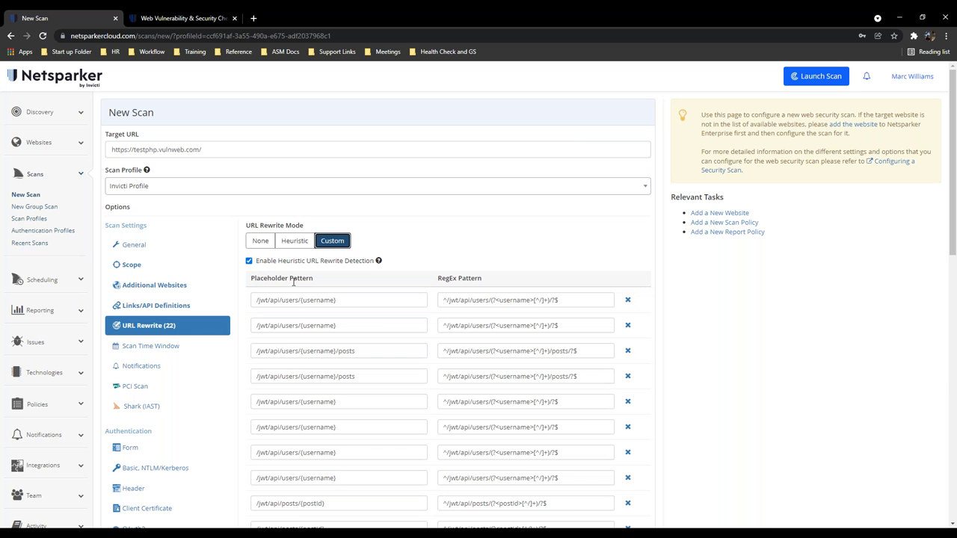
- Enable a scan time window and try Monday/Tuesday settings and the non-business hours preset
left_click(188, 349)
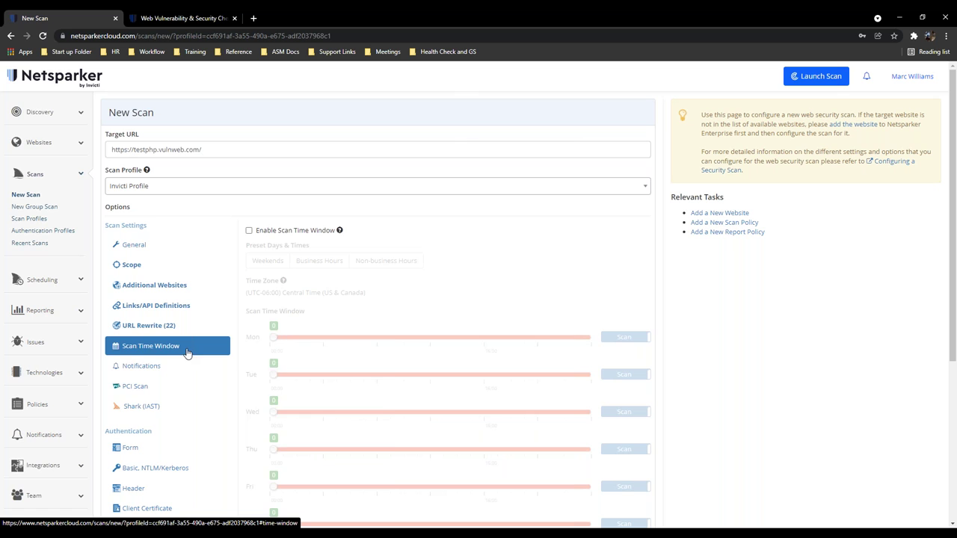
scroll(595, 250, "down", 1)
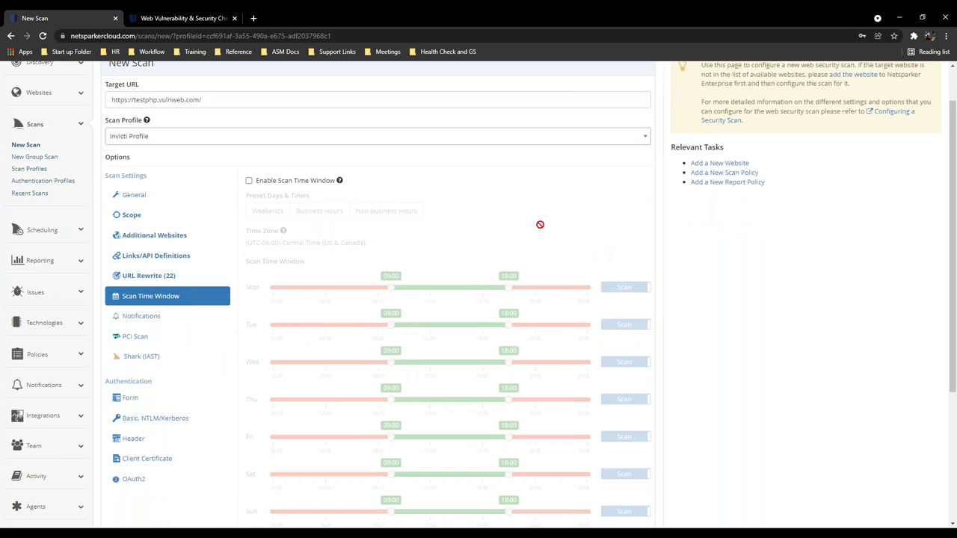
left_click(248, 181)
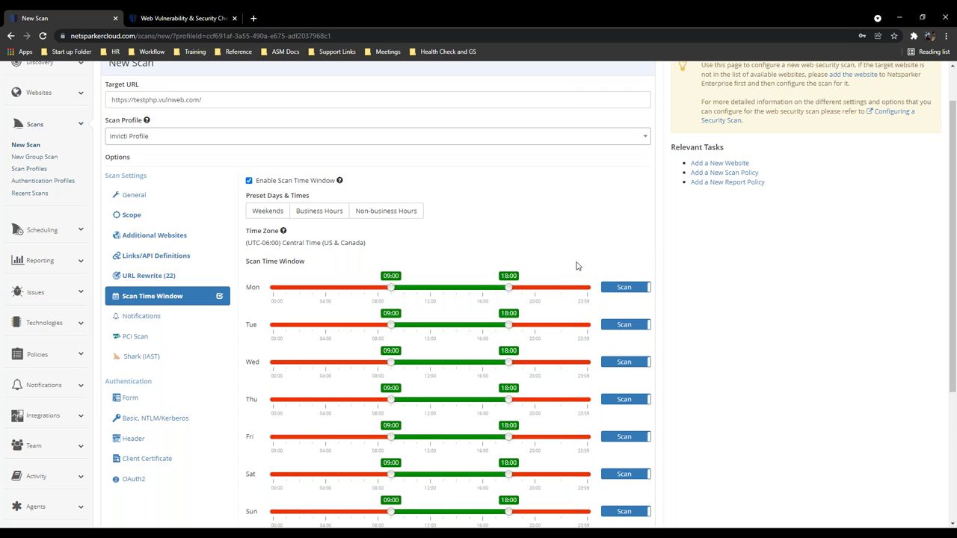
left_click(621, 287)
left_click(630, 327)
left_click(630, 326)
left_click(630, 289)
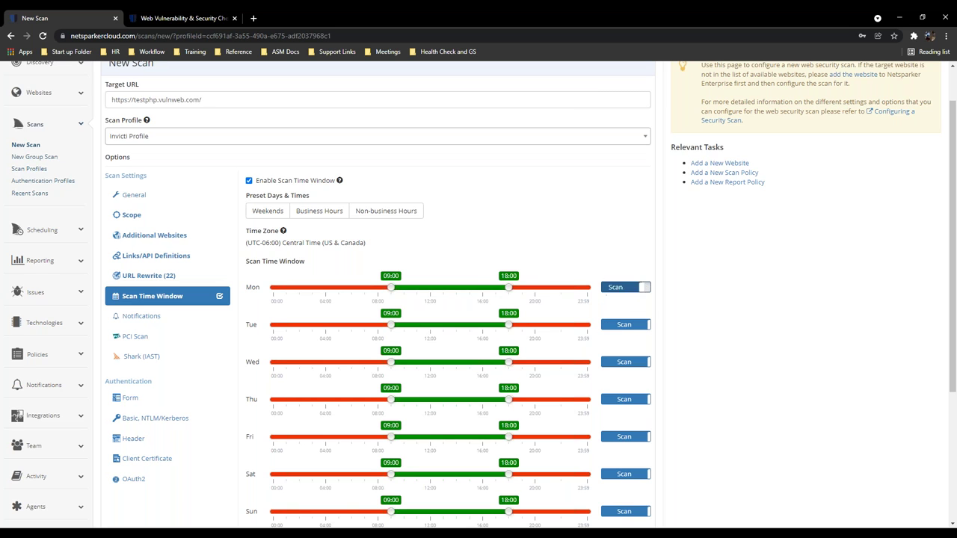
mouse_move(509, 288)
left_mouse_down()
mouse_move(528, 292)
mouse_move(509, 289)
left_mouse_up()
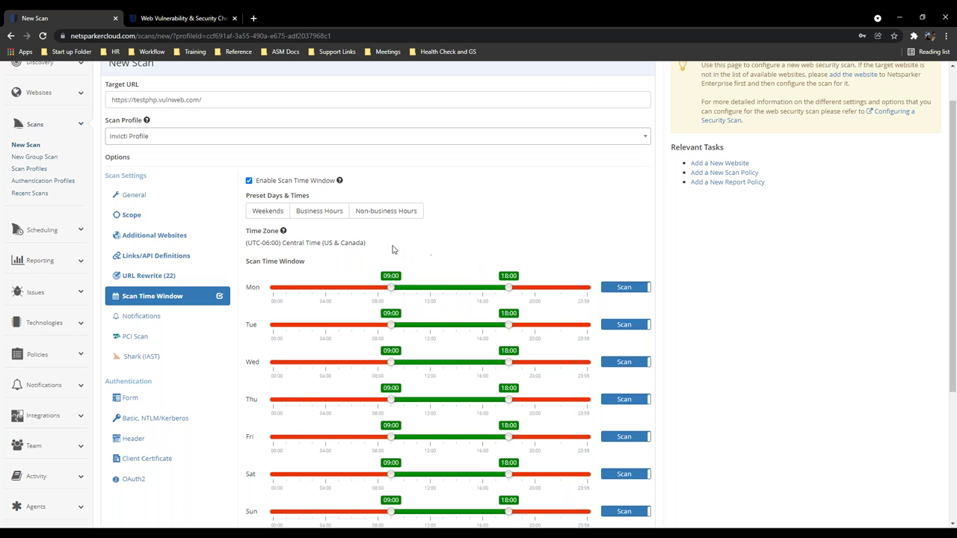
left_click(385, 210)
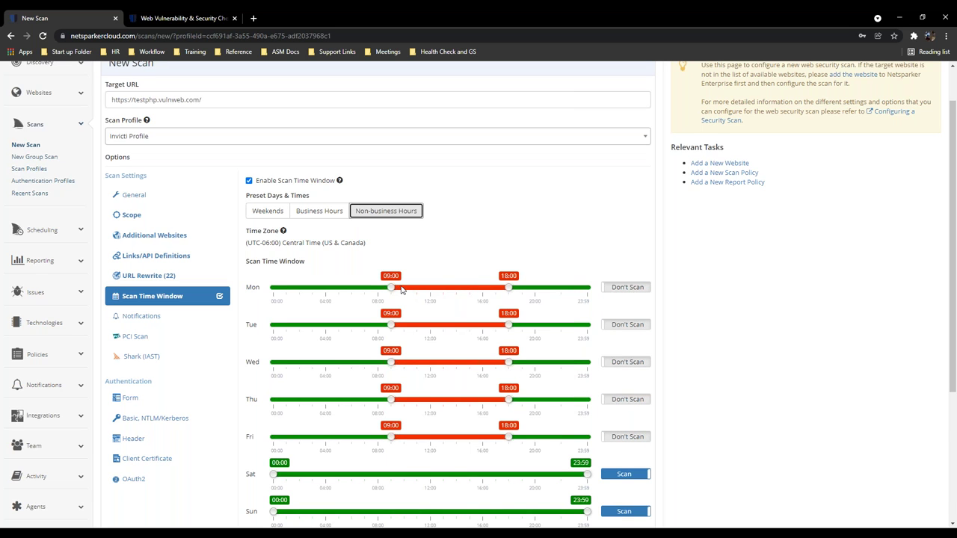
- Go back through General to Scan Time Window and disable the time window
left_click(135, 194)
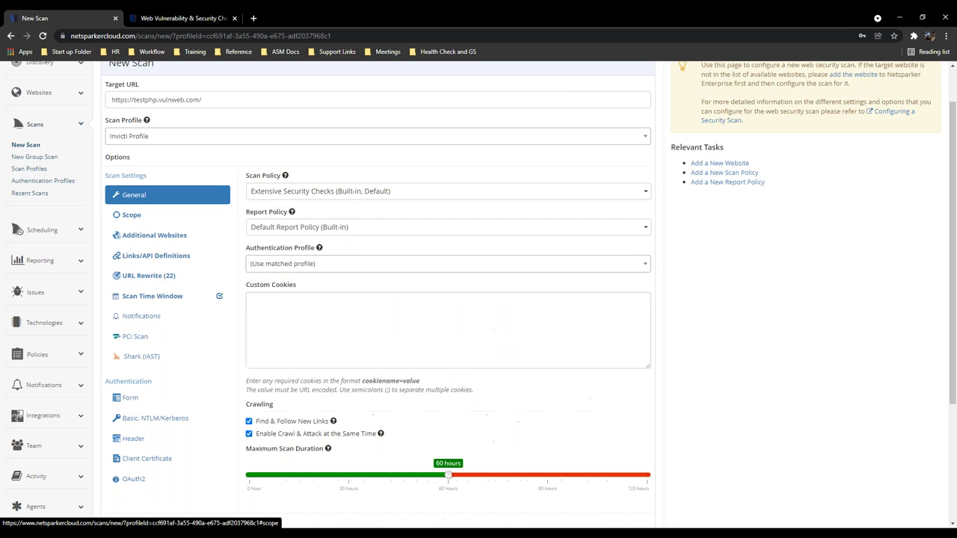
scroll(416, 352, "up", 1)
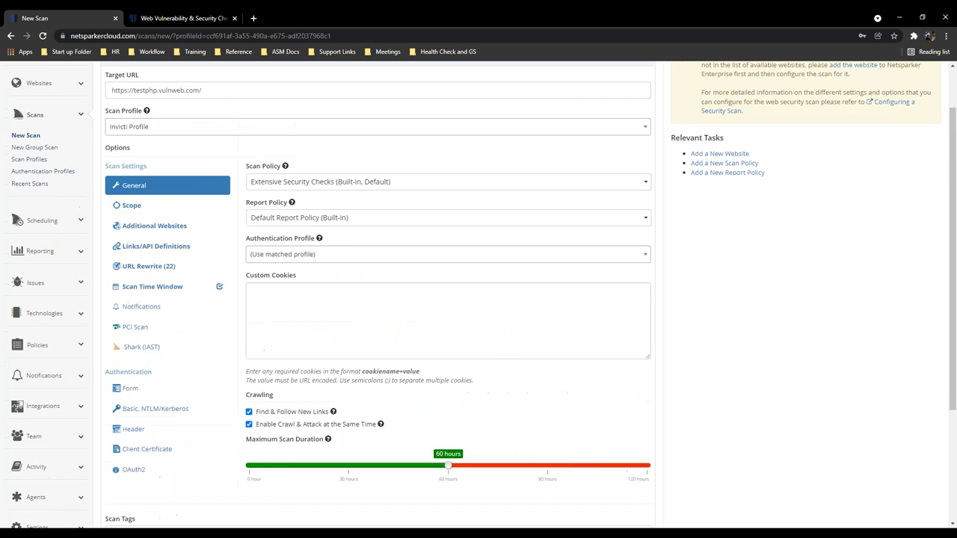
left_click(193, 303)
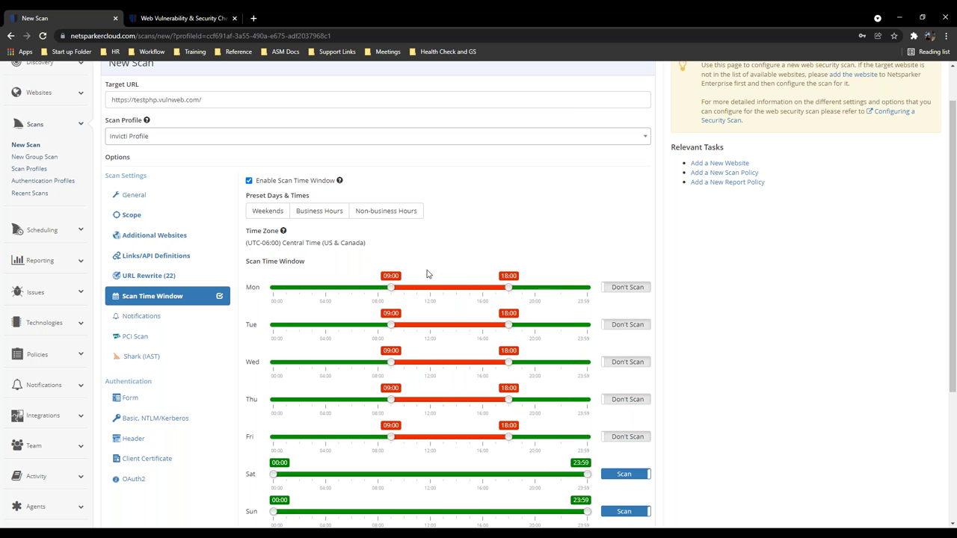
left_click(250, 181)
scroll(202, 284, "down", 2)
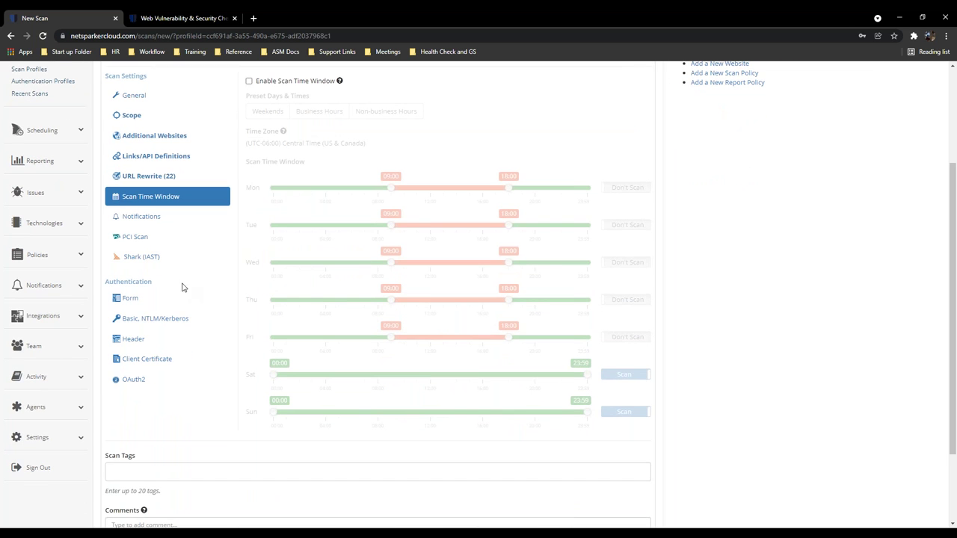
- Read the PCI Scan notice that PCI scans aren't allowed, then show the Shark (IAST) settings
left_click(177, 241)
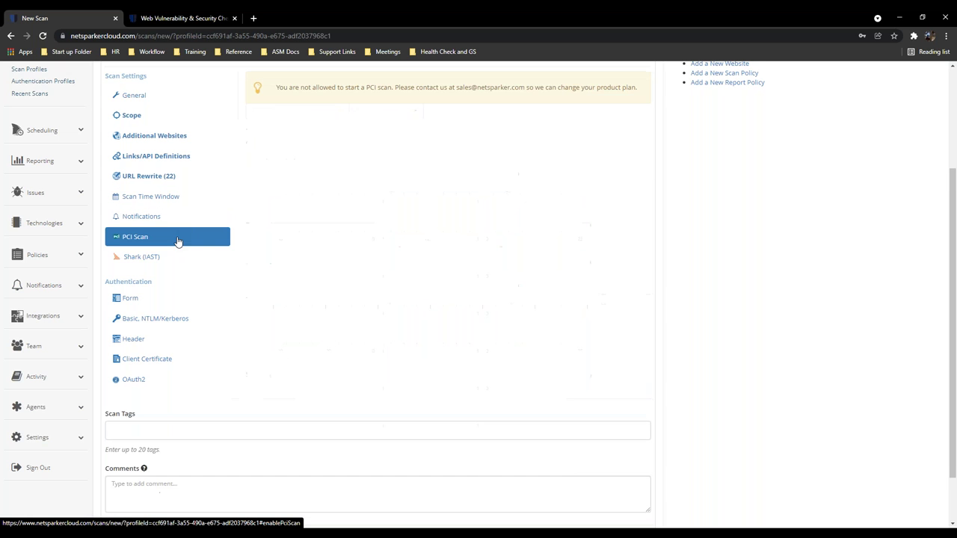
scroll(331, 259, "up", 1)
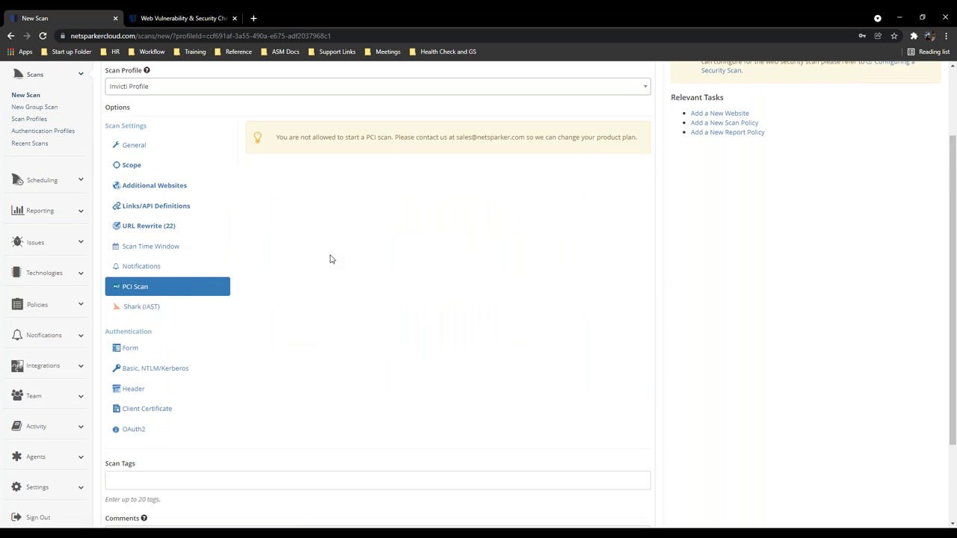
scroll(330, 258, "up", 1)
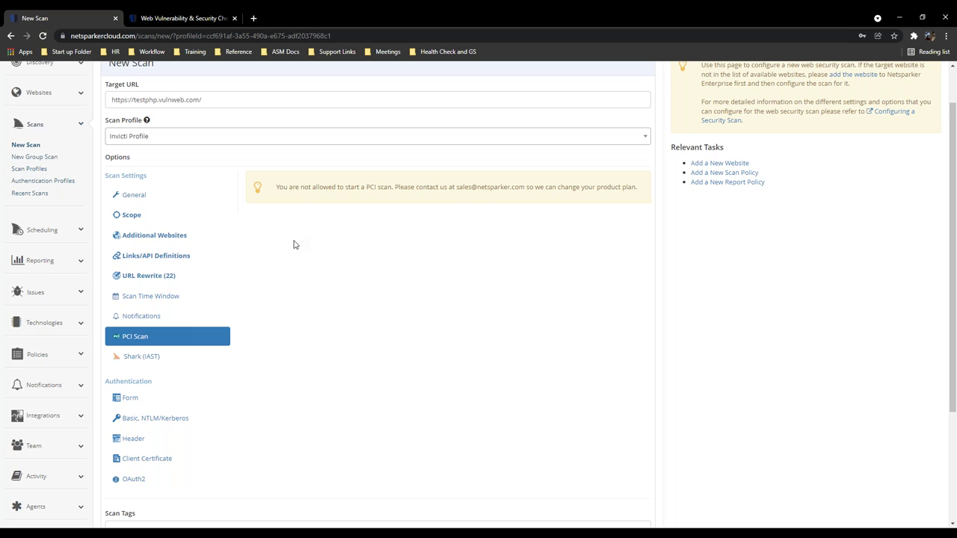
left_click(179, 357)
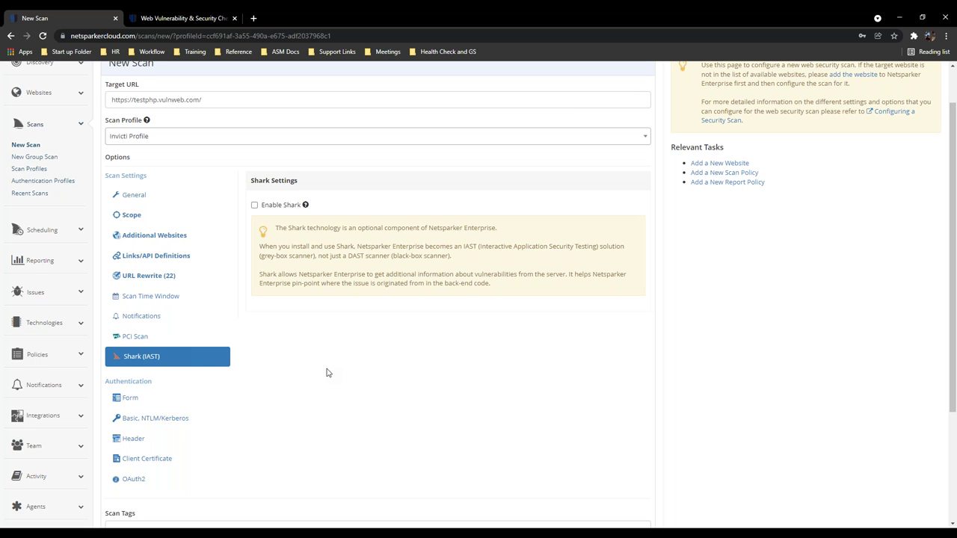
left_click(254, 206)
scroll(350, 303, "down", 1)
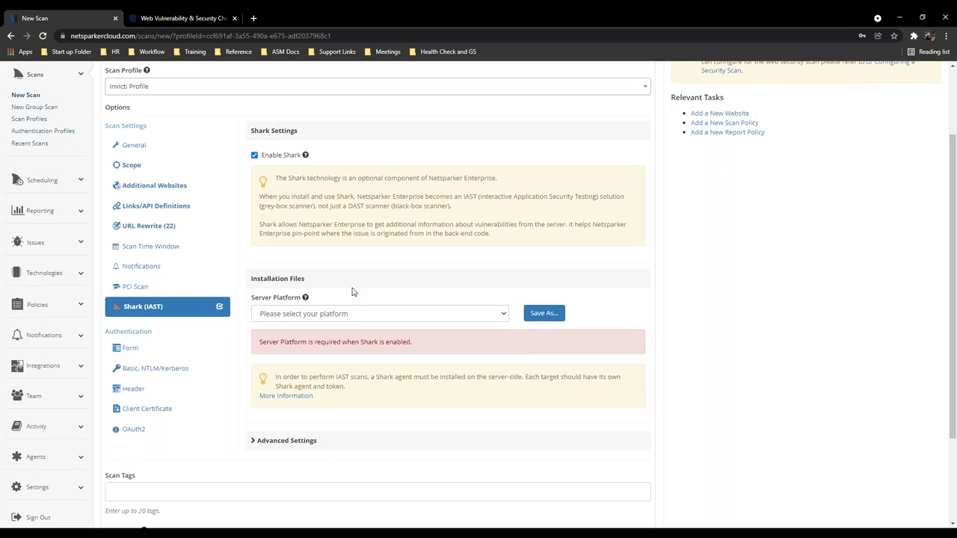
left_click(386, 315)
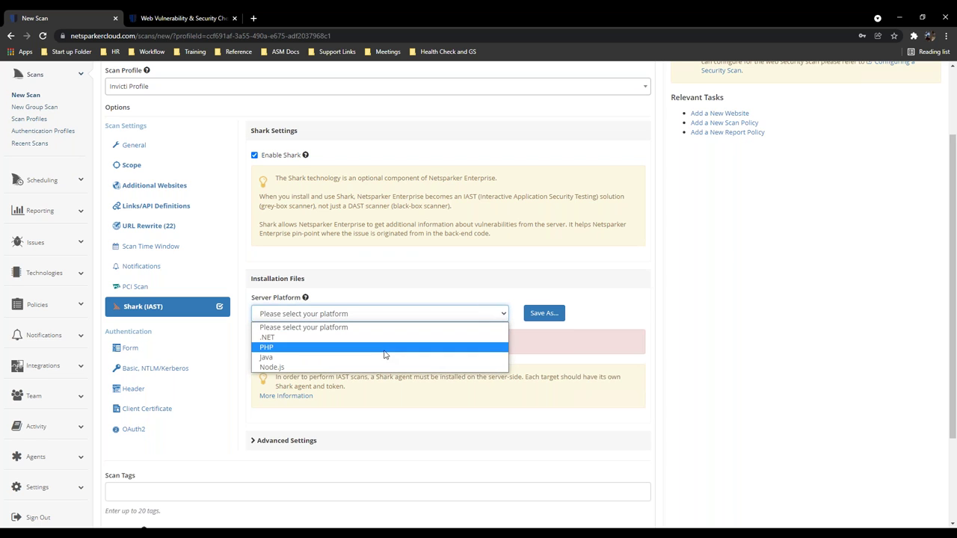
left_click(506, 317)
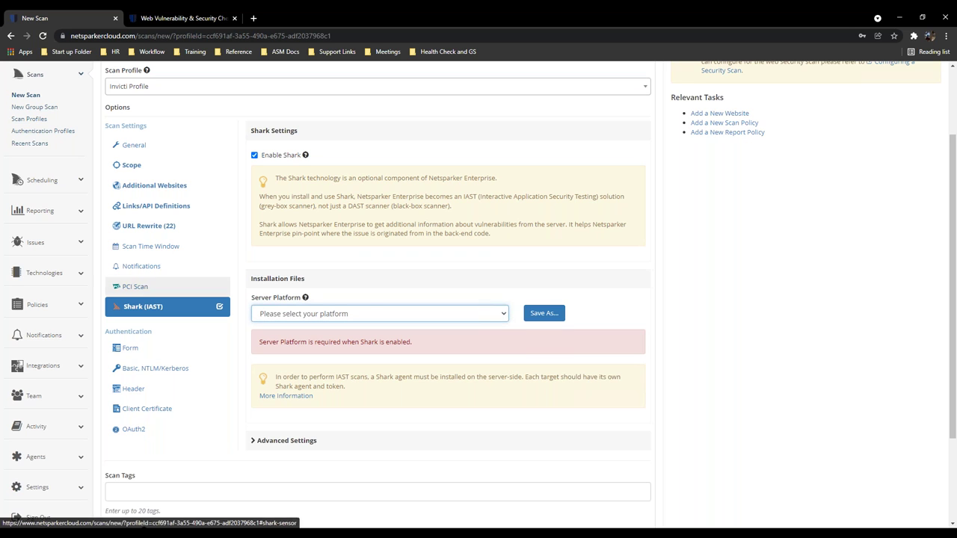
left_click(254, 154)
- Try enabling OAuth2 and view its flow types, then disable it and view Client Certificate and Header settings
left_click(159, 349)
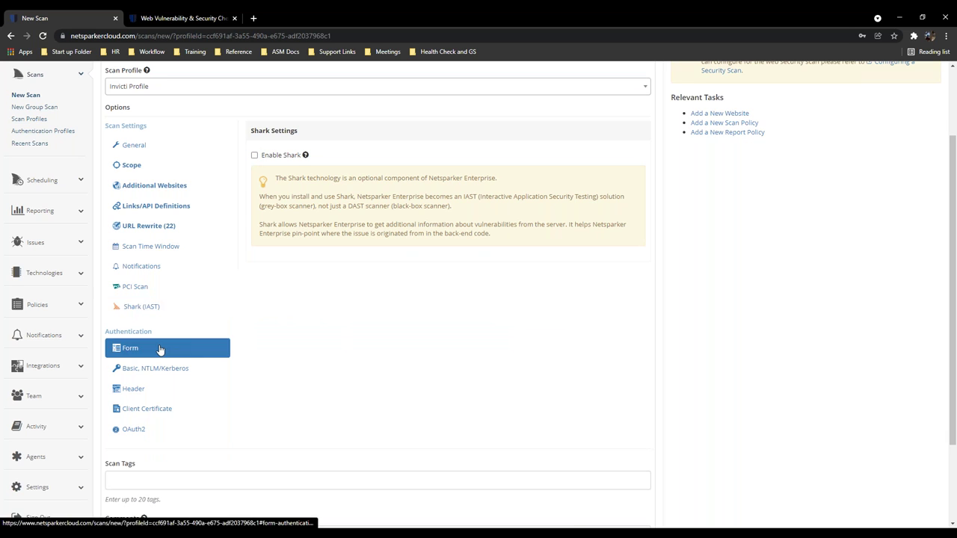
left_click(166, 434)
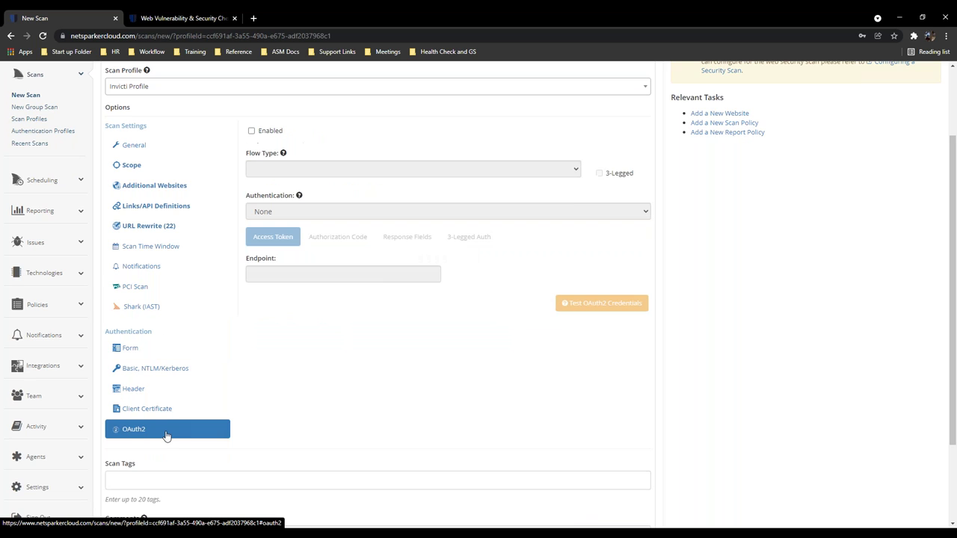
left_click(251, 131)
left_click(574, 171)
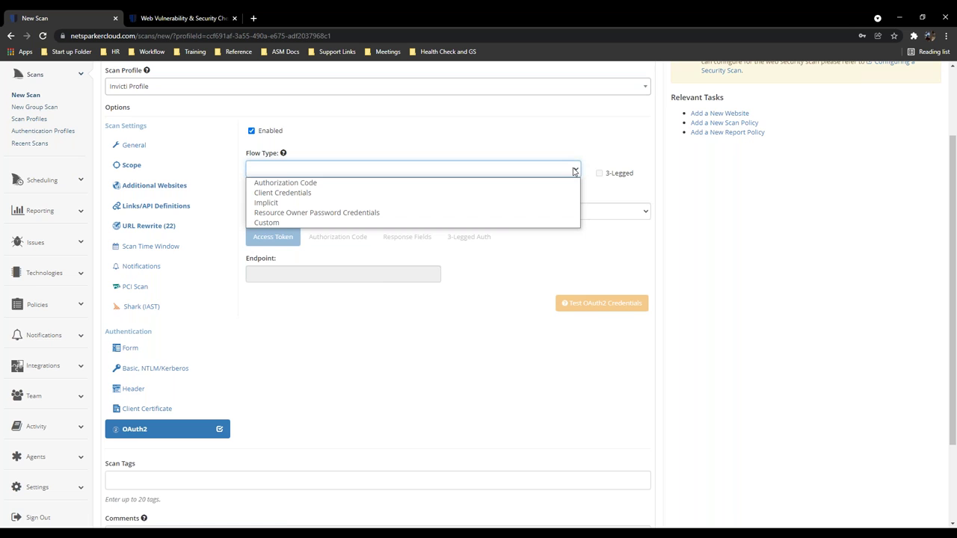
left_click(263, 133)
left_click(157, 406)
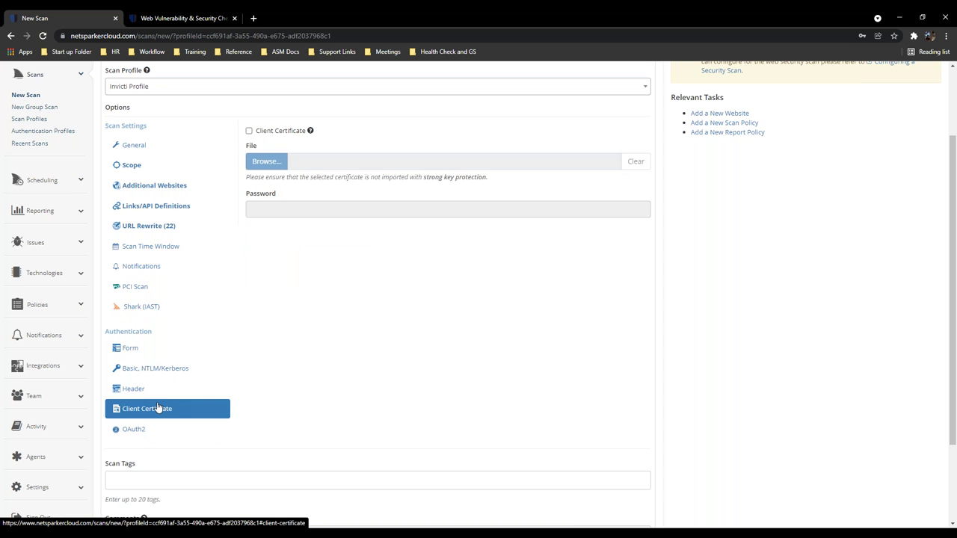
left_click(161, 392)
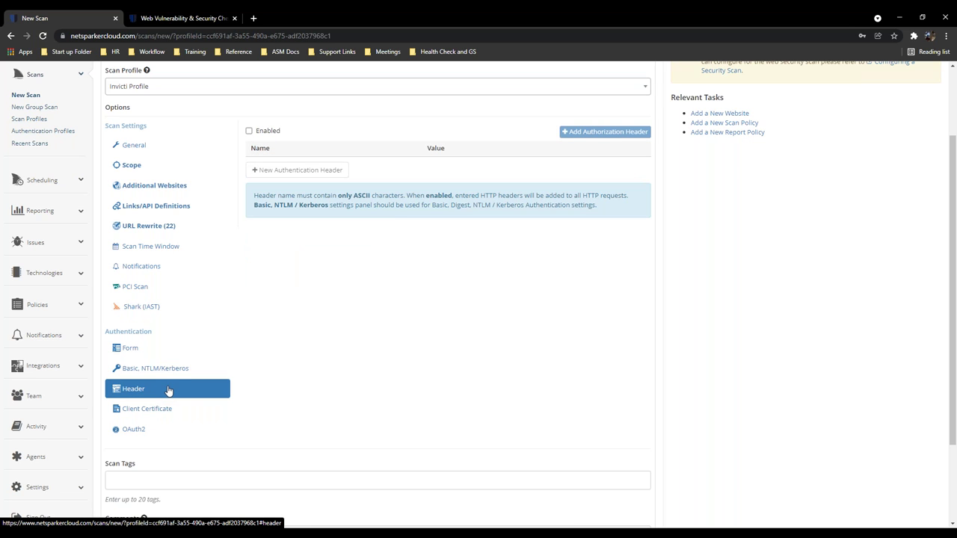
- Add a Bearer Authorization header and an empty row, then disable header authentication
left_click(259, 132)
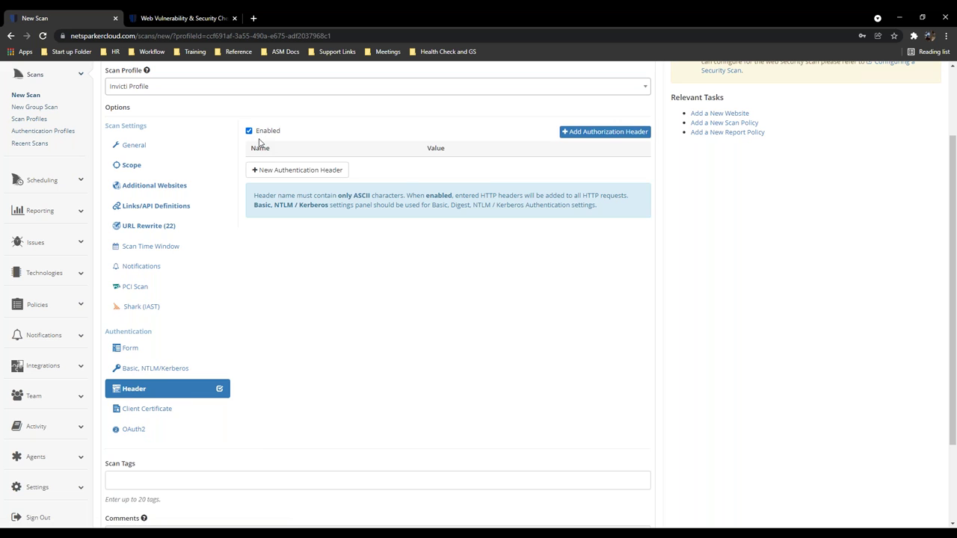
left_click(592, 133)
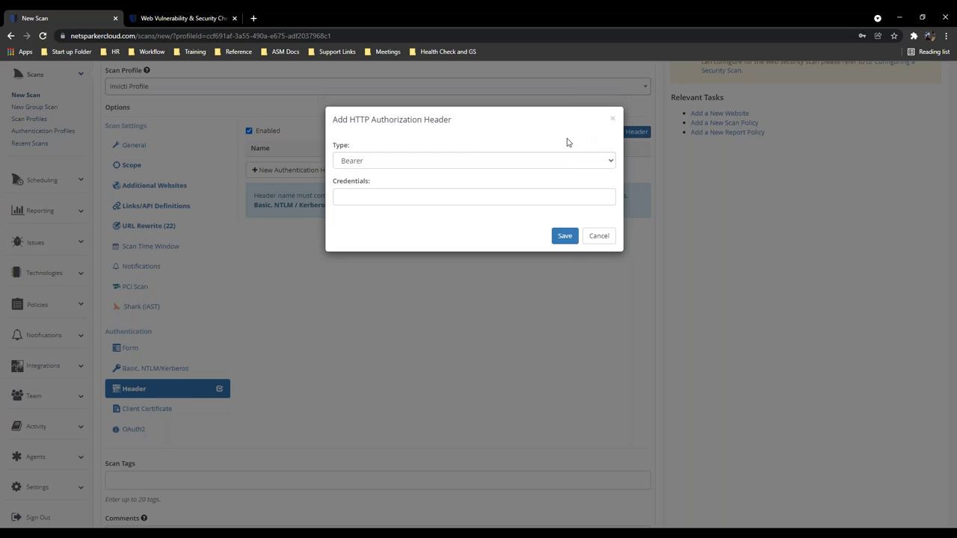
left_click(479, 163)
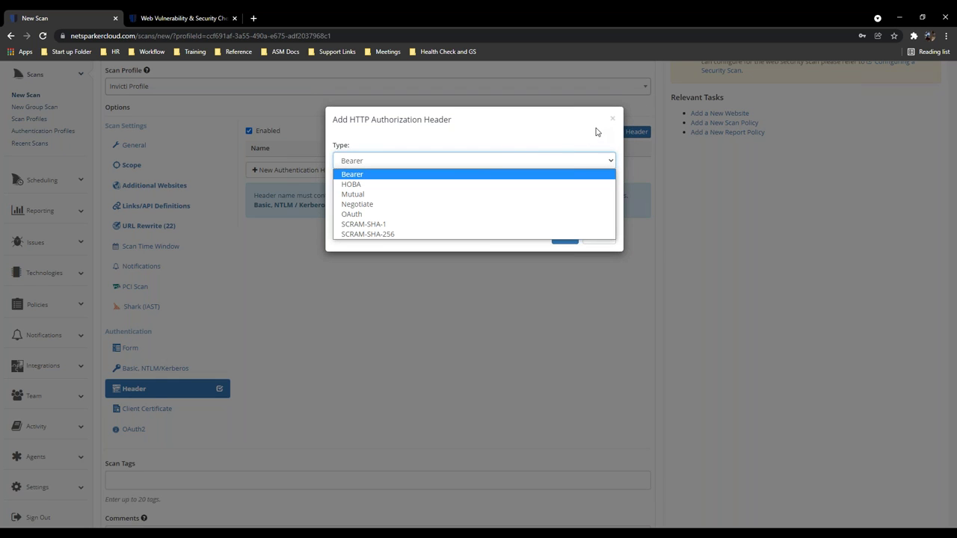
left_click(410, 178)
left_click(425, 199)
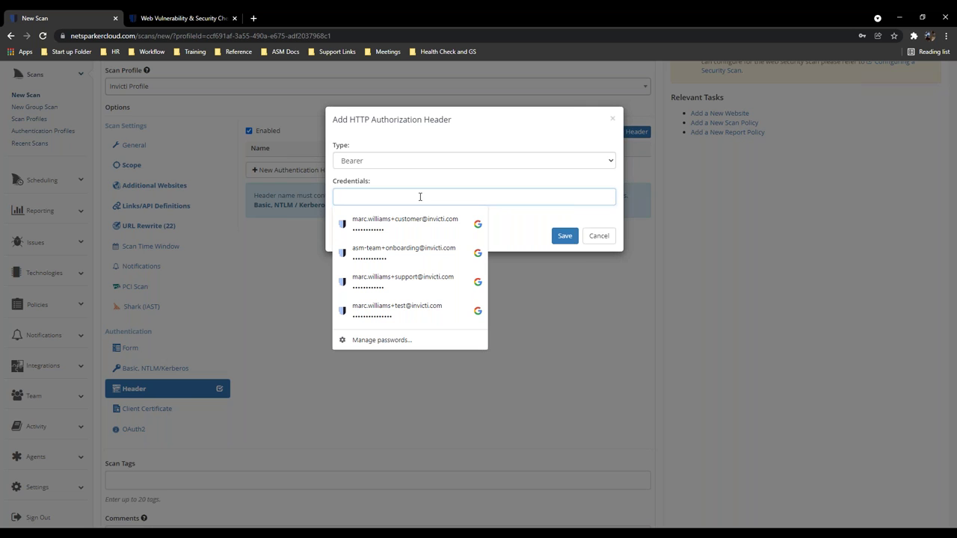
left_click(562, 235)
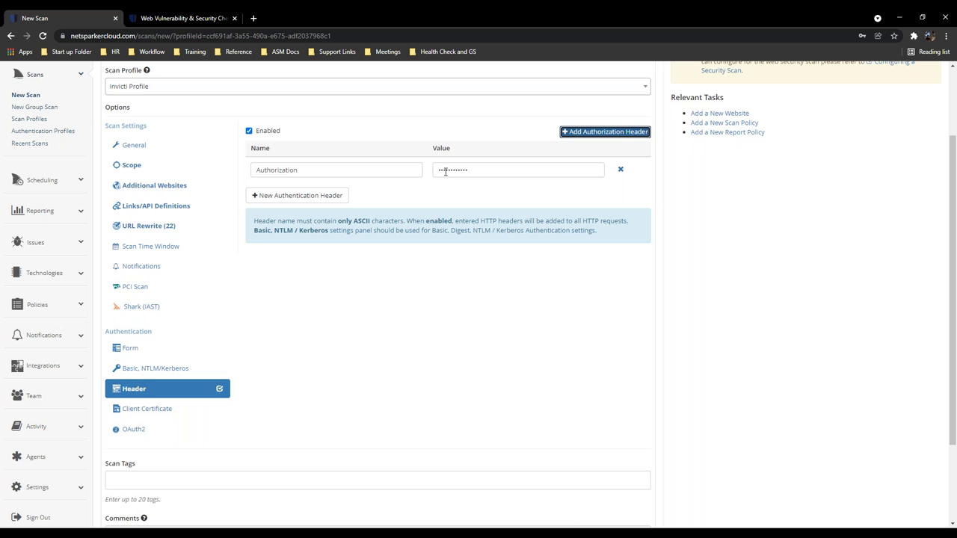
left_click(302, 196)
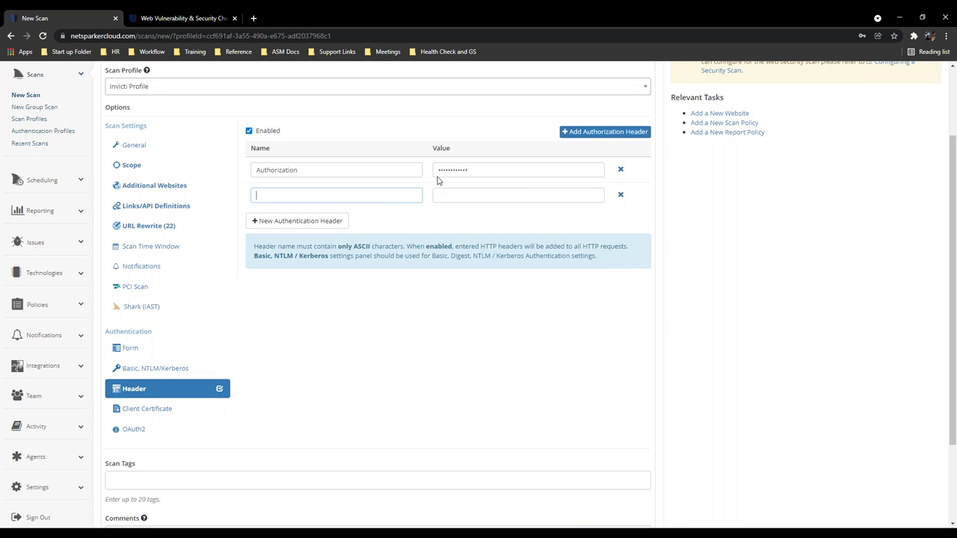
left_click(250, 131)
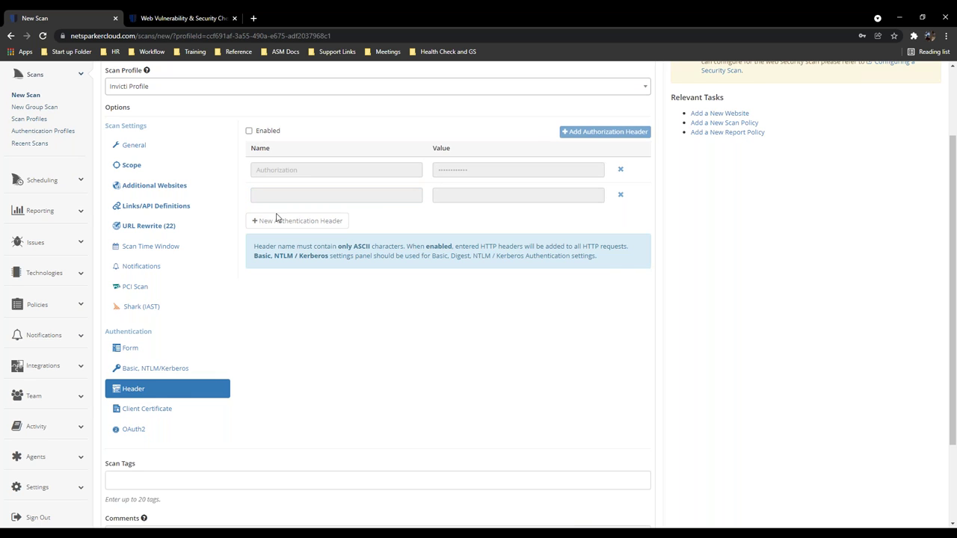
- View Basic and Form settings, then open the target URL testphp.vulnweb.com in a new tab
left_click(131, 368)
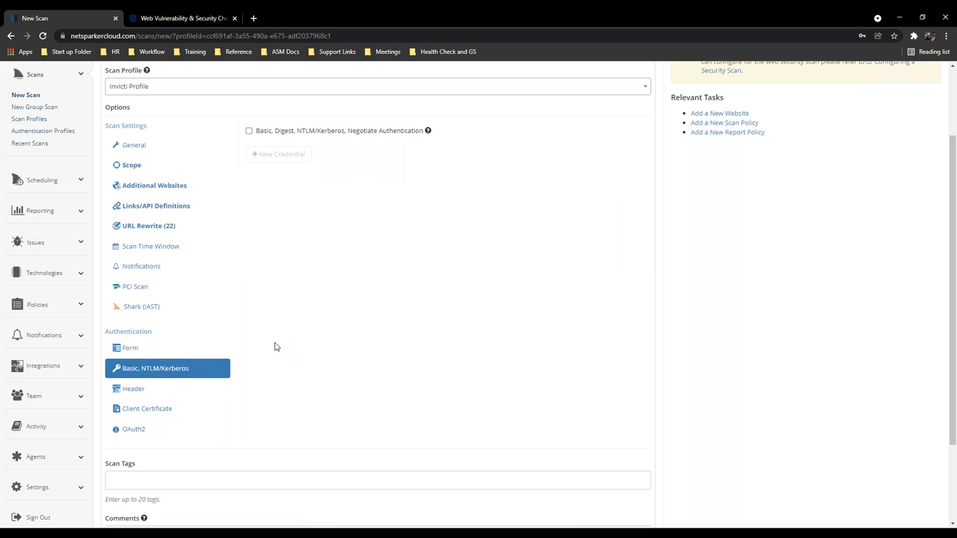
left_click(156, 352)
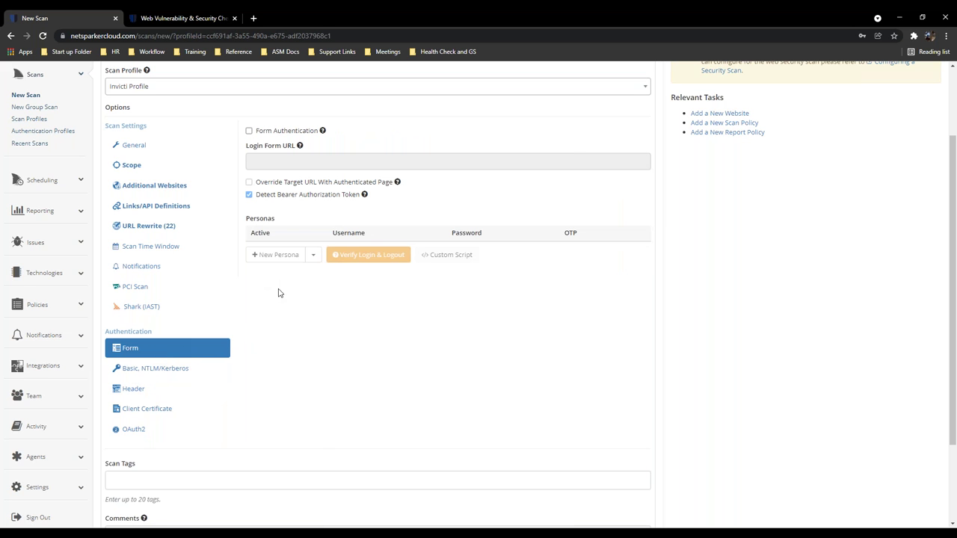
scroll(278, 293, "up", 2)
left_click(156, 151)
key("ctrl+a")
key("ctrl+c")
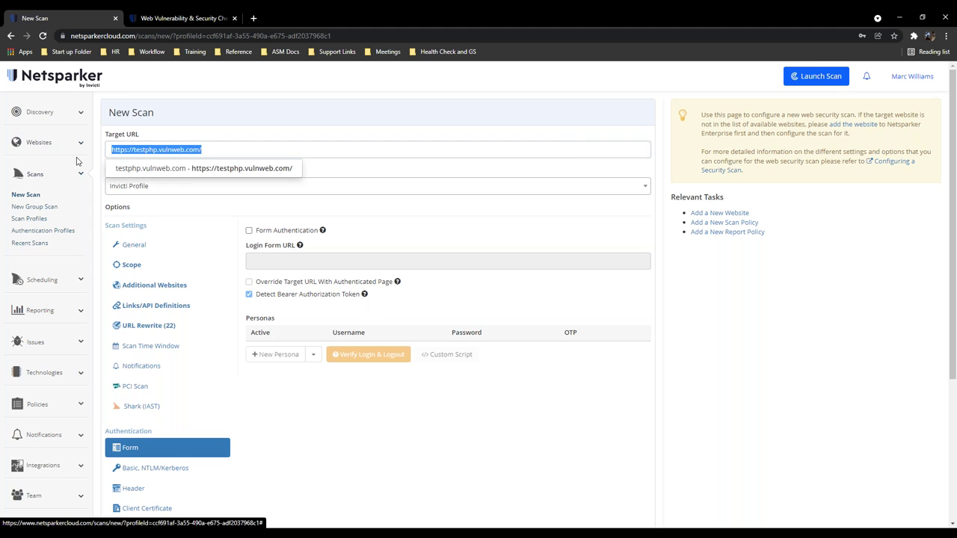
left_click(252, 18)
key("ctrl+v")
key("Return")
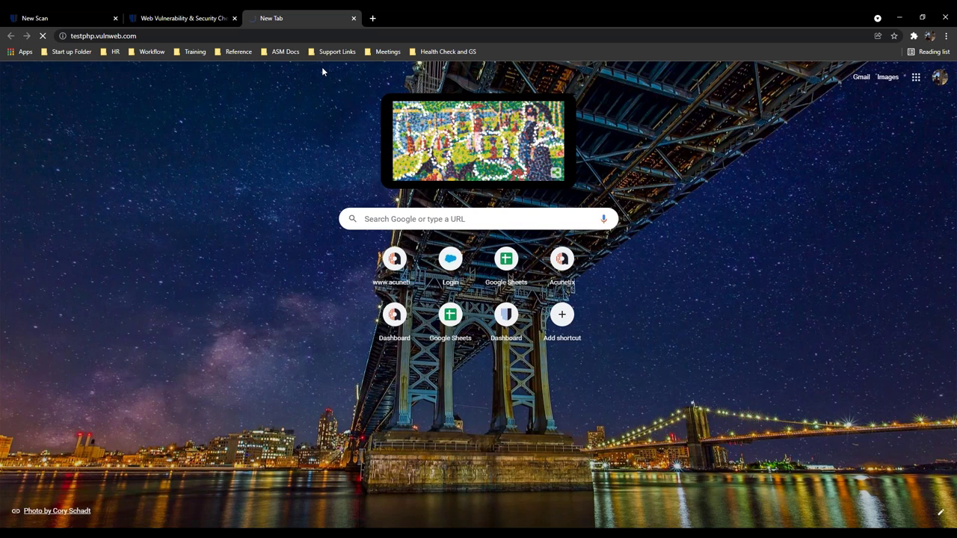
- Open php.testsparker.com's login page in a new tab and select its address
left_click(371, 19)
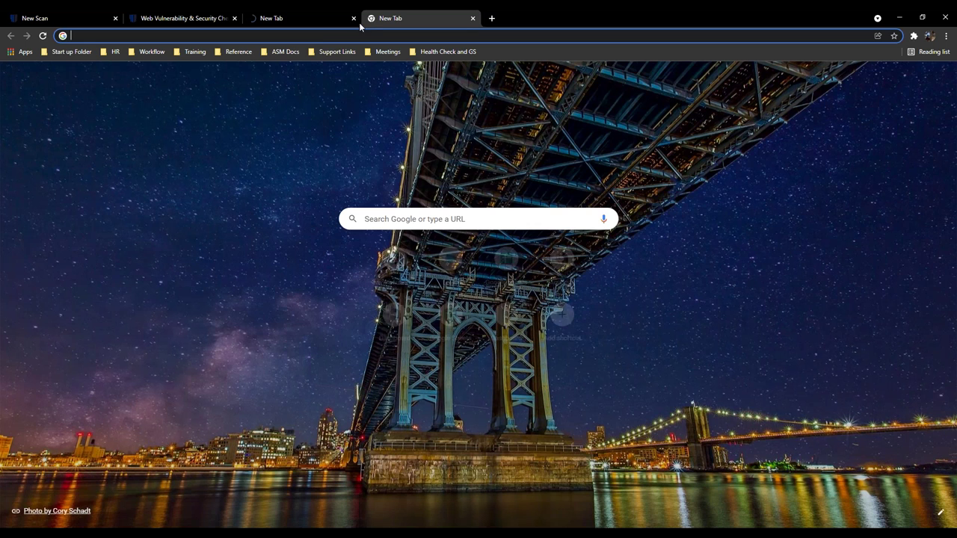
type("php")
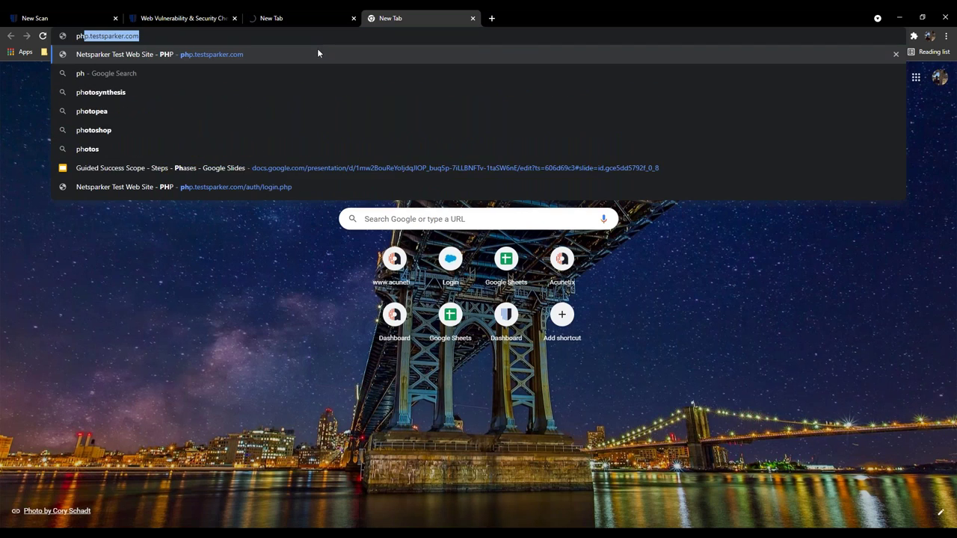
left_click(266, 55)
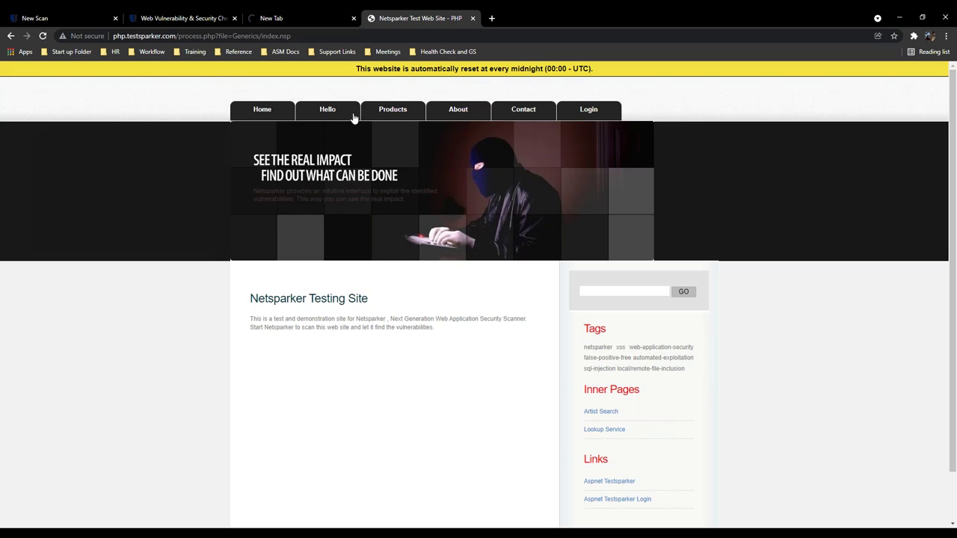
left_click(569, 111)
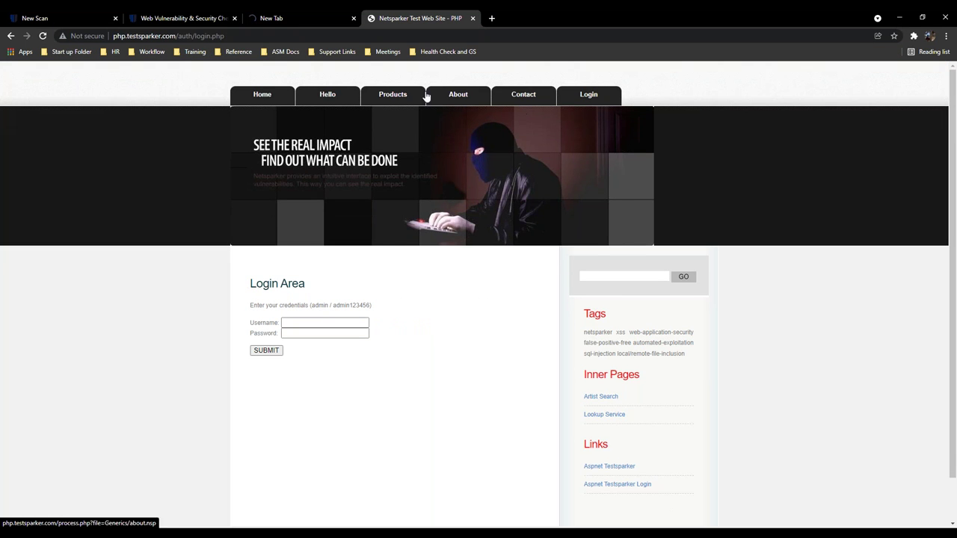
left_click(194, 35)
key("ctrl+c")
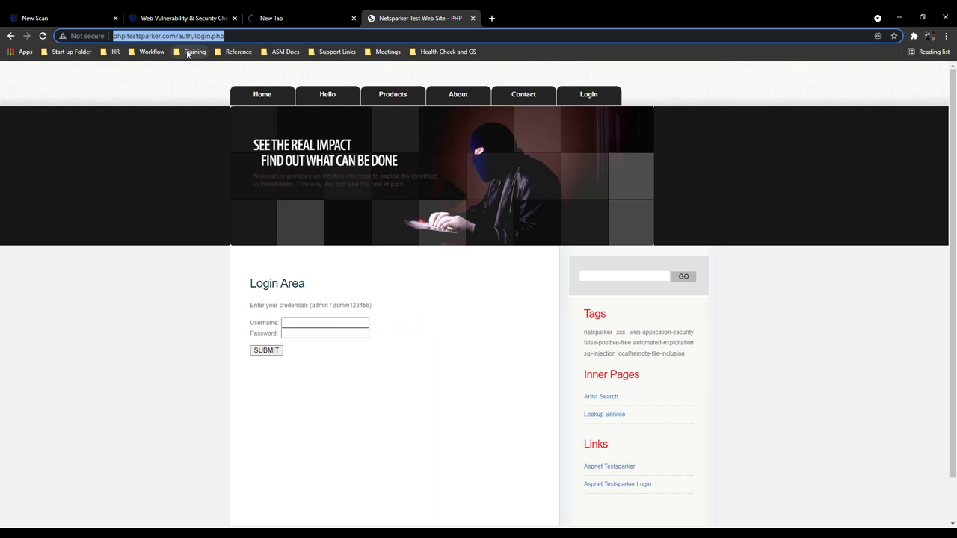
- Return to the New Scan tab and enable Form Authentication
left_click(186, 16)
left_click(45, 18)
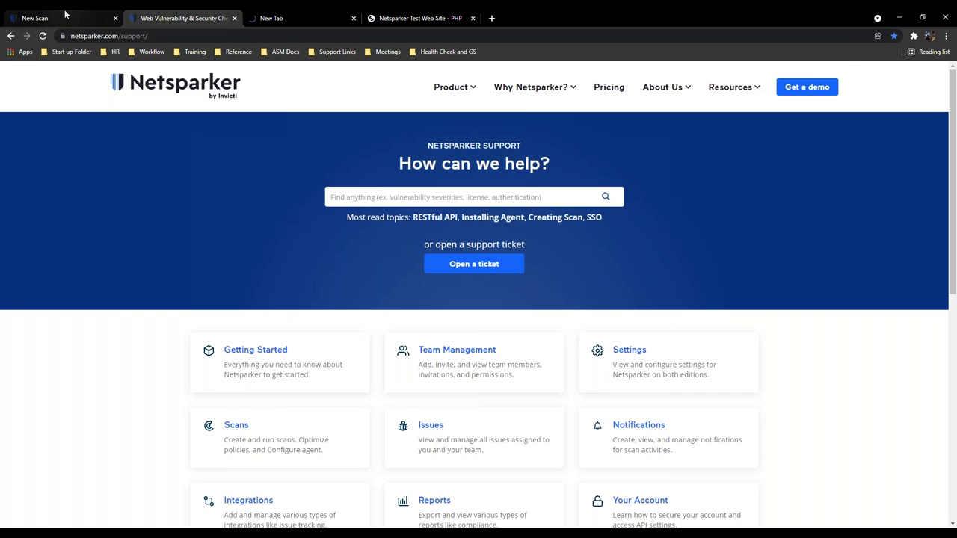
left_click(250, 231)
left_click(268, 259)
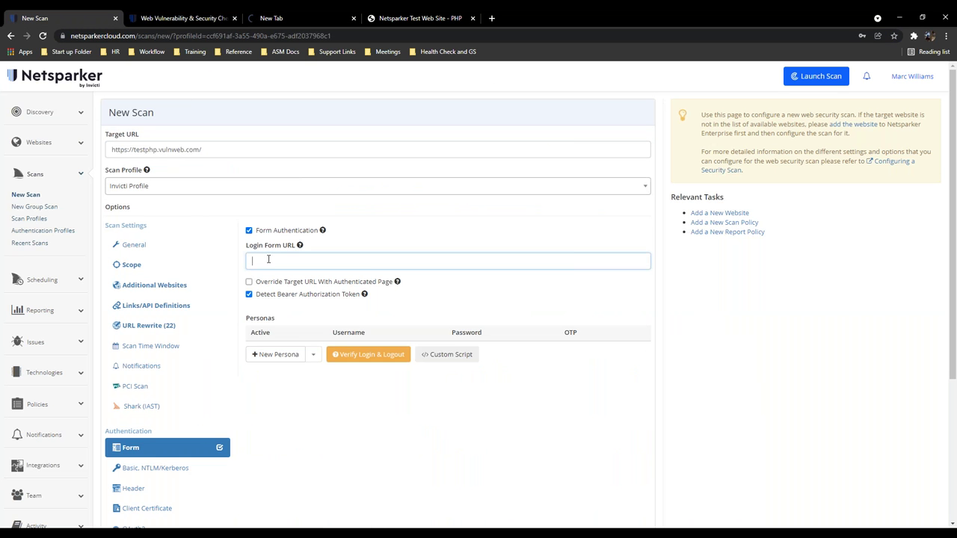
key("ctrl+v")
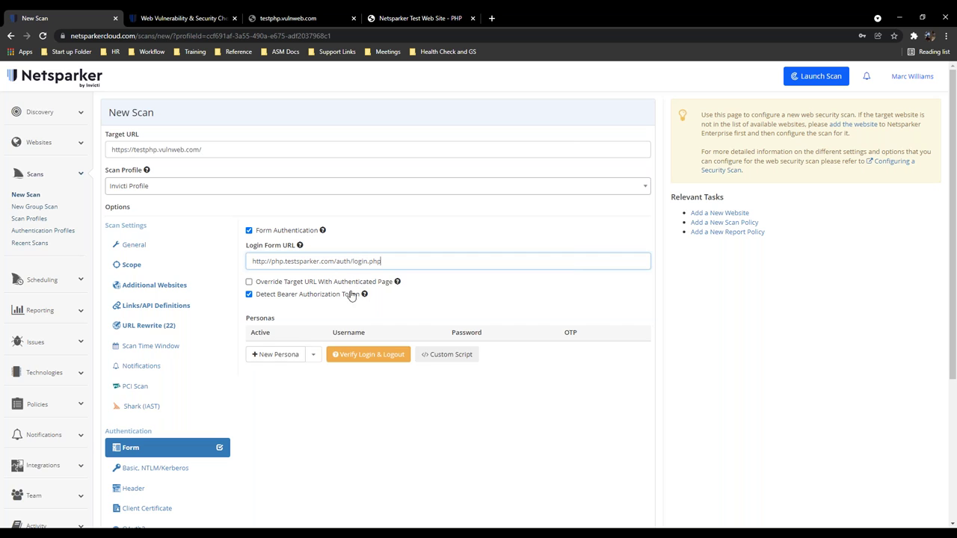
left_click(279, 354)
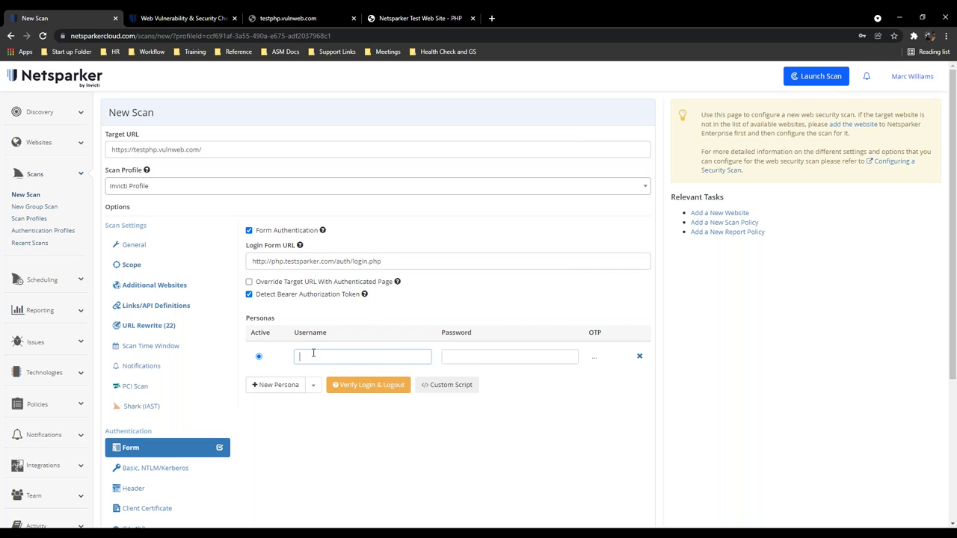
type("adm")
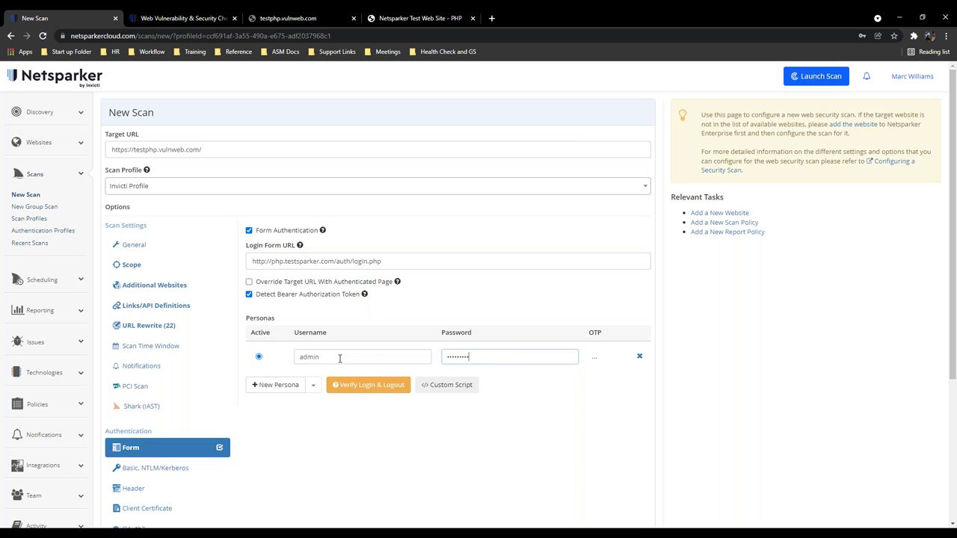
left_click(397, 384)
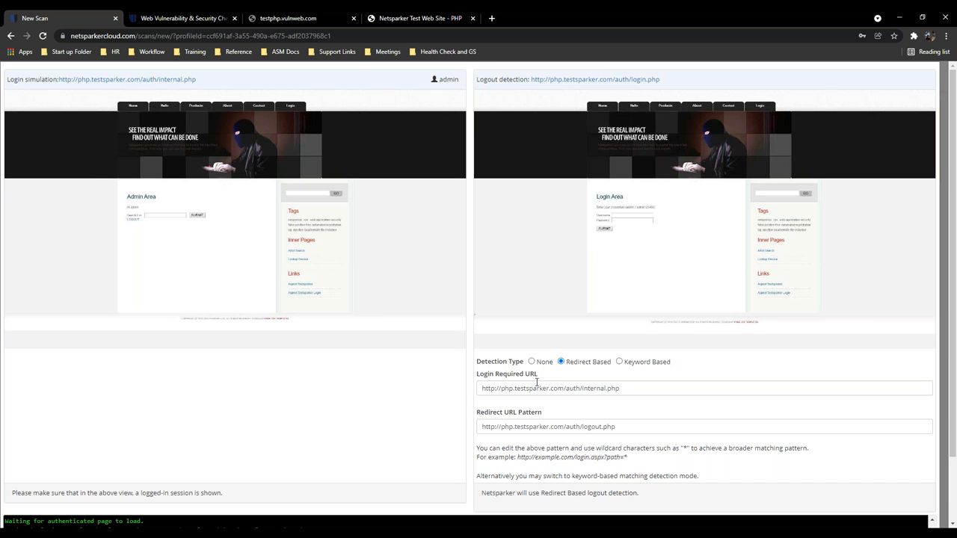
- Switch logout detection to Keyword Based and view the test site's Login Area page
left_click_drag(513, 389, 558, 389)
left_click_drag(515, 427, 564, 427)
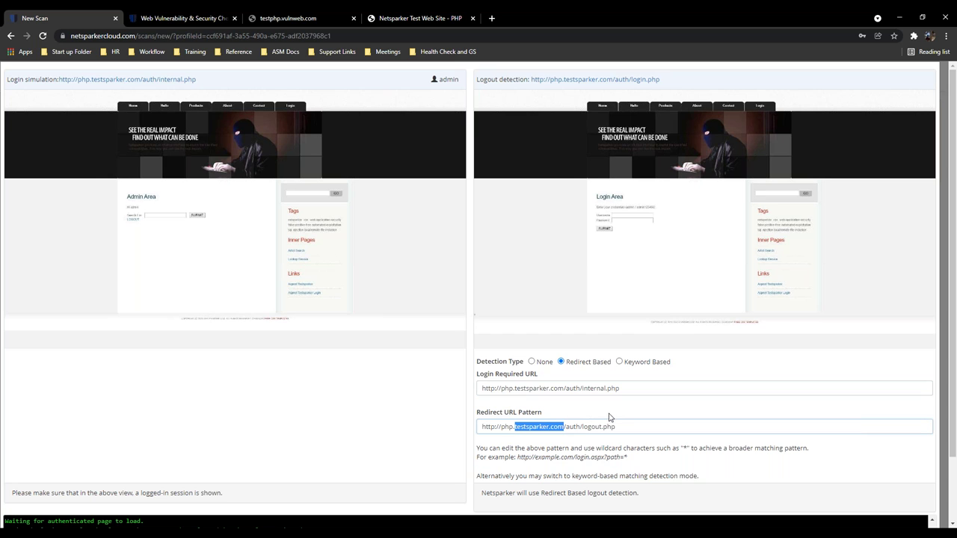
left_click(619, 363)
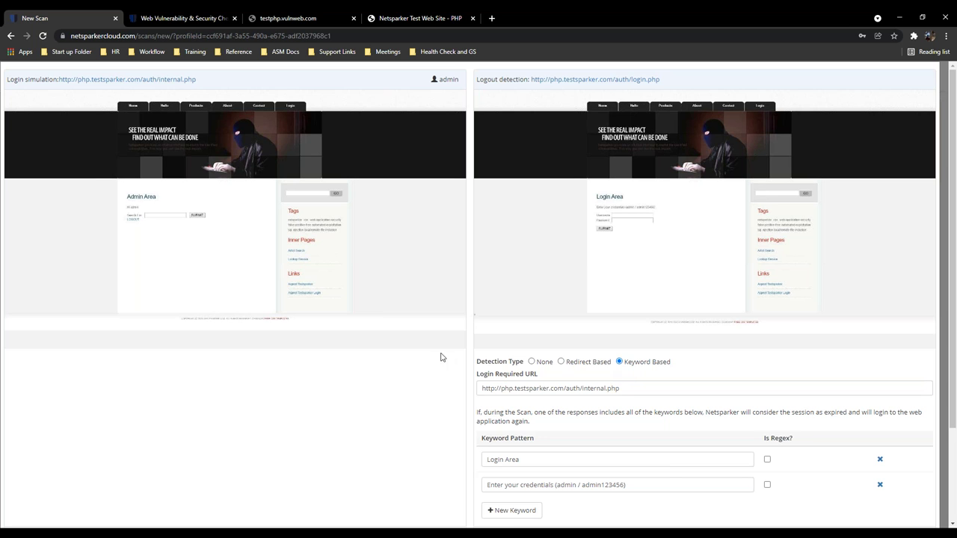
left_click(441, 16)
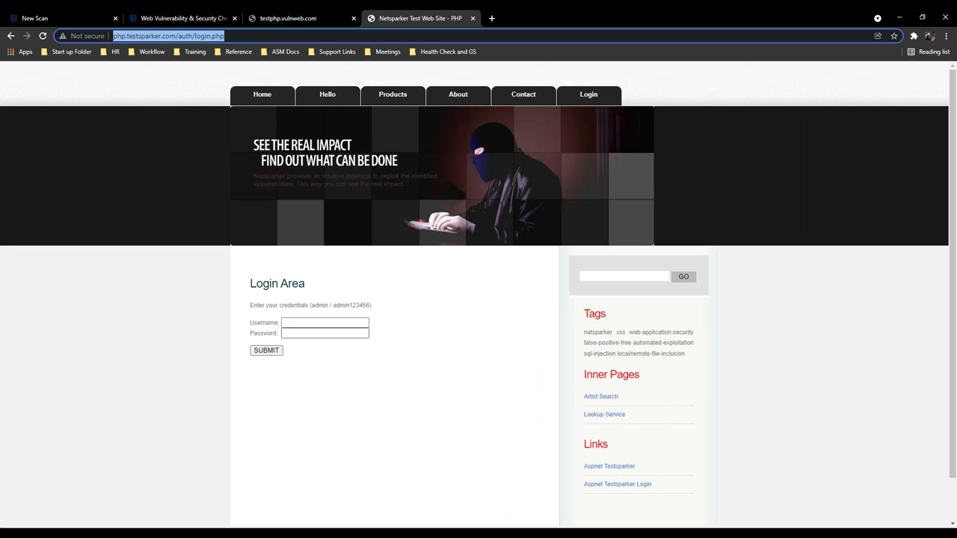
- Add Username and Password as extra logout detection keywords
left_click(68, 17)
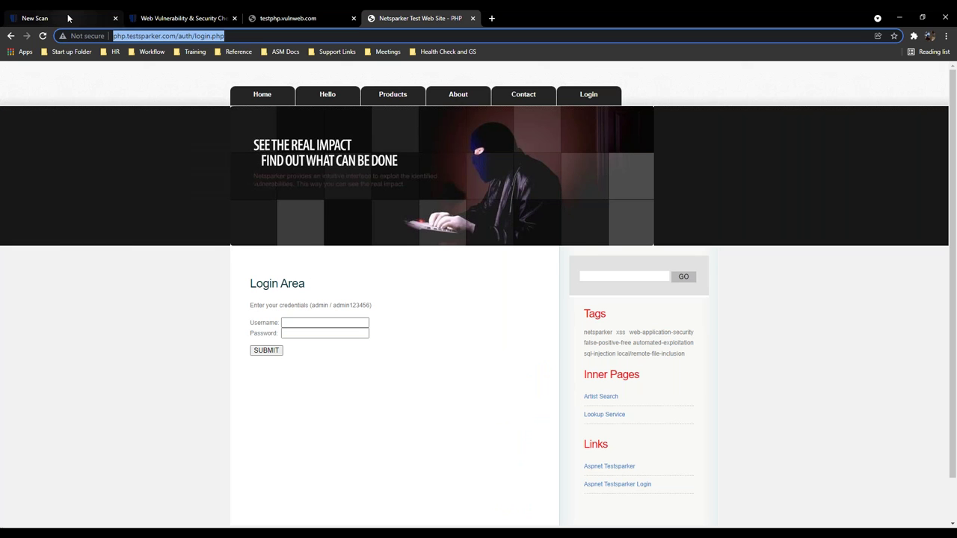
scroll(568, 454, "down", 2)
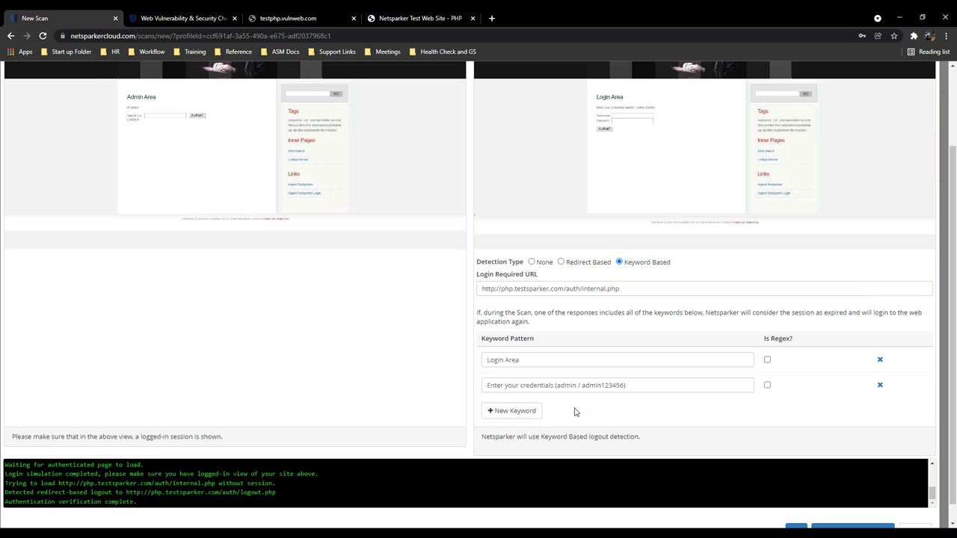
left_click(535, 412)
left_click(529, 411)
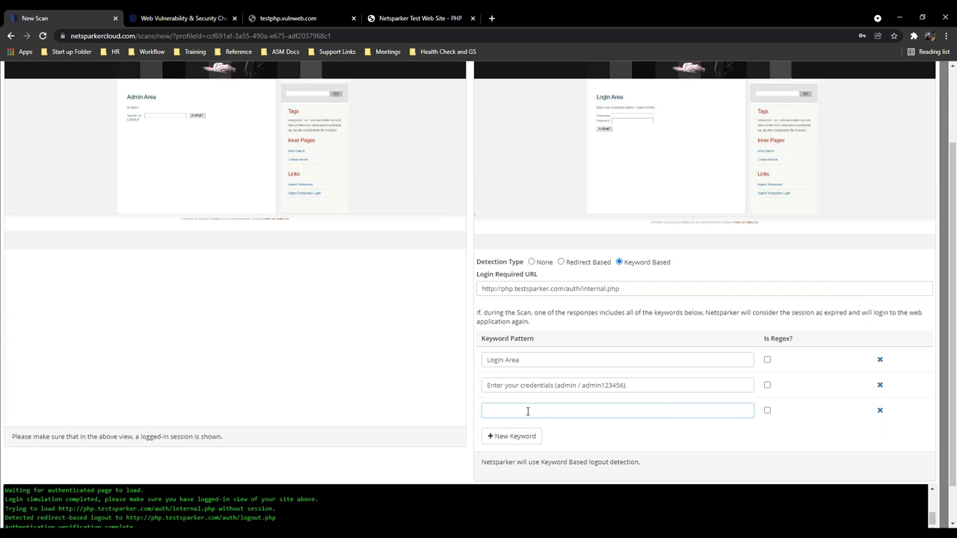
type("Username")
left_click(514, 436)
left_click(515, 434)
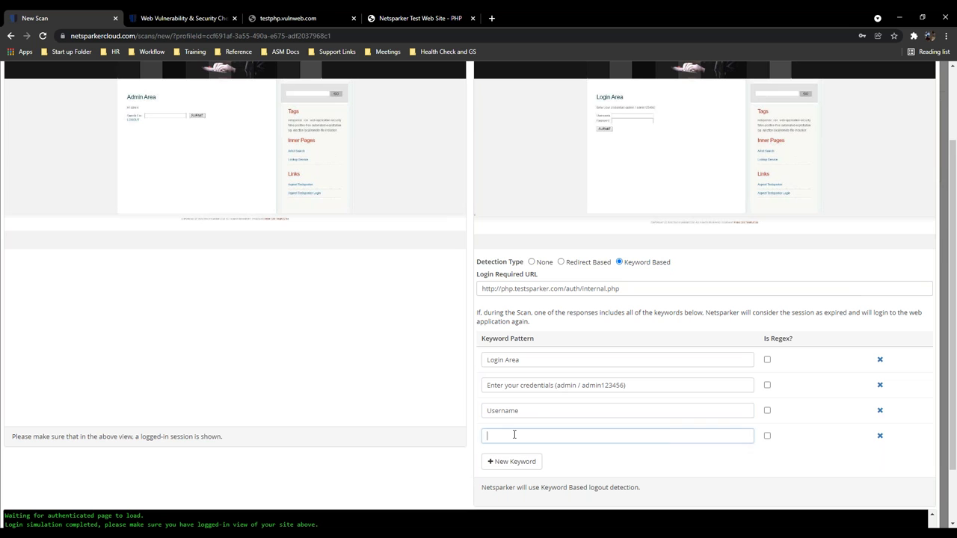
type("Password")
left_click(523, 462)
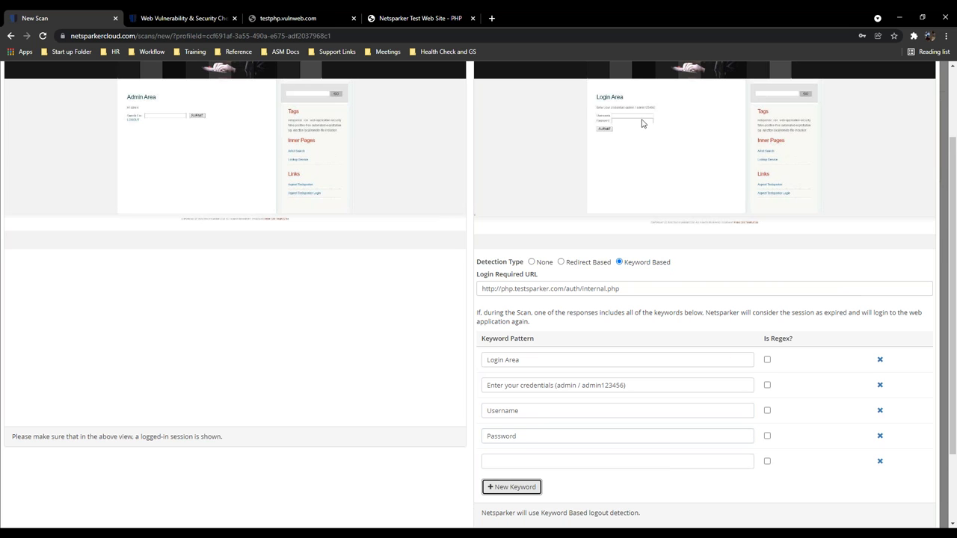
- Remove the empty keyword row and accept the login/logout detection settings
left_click(429, 18)
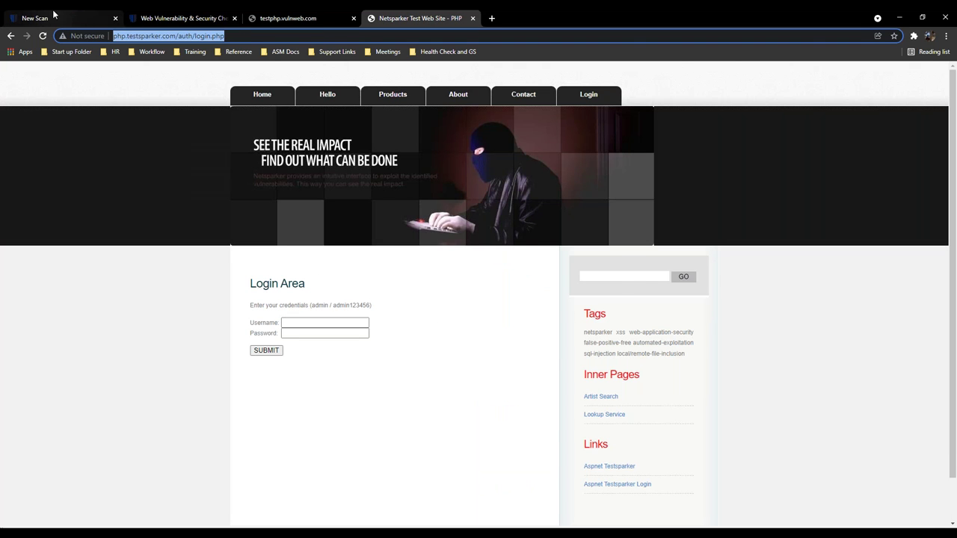
left_click(27, 18)
left_click(503, 462)
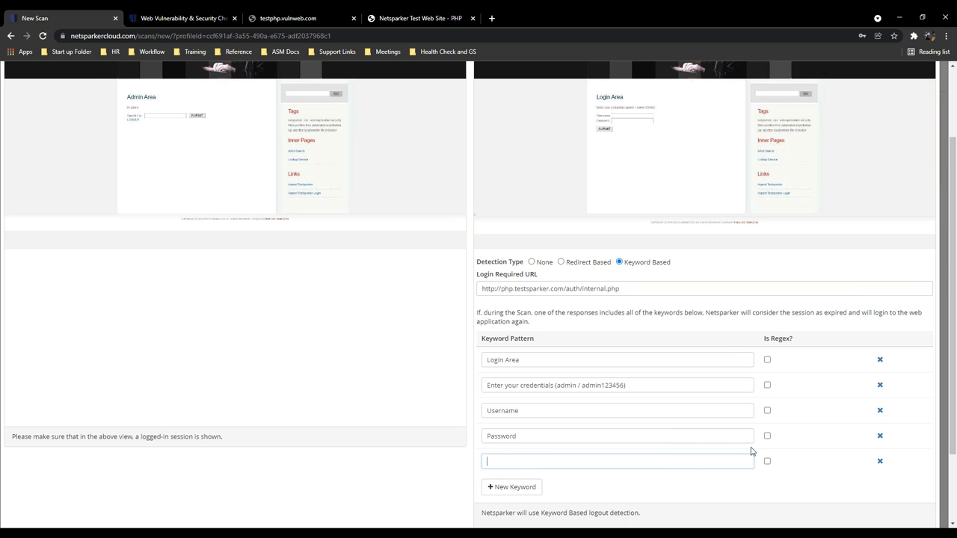
scroll(725, 359, "up", 2)
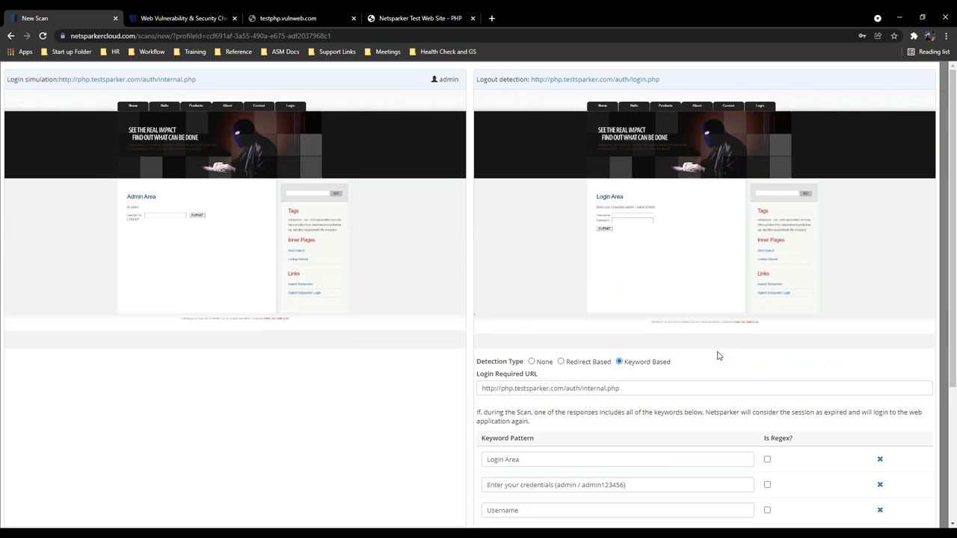
scroll(716, 351, "down", 2)
left_click(879, 411)
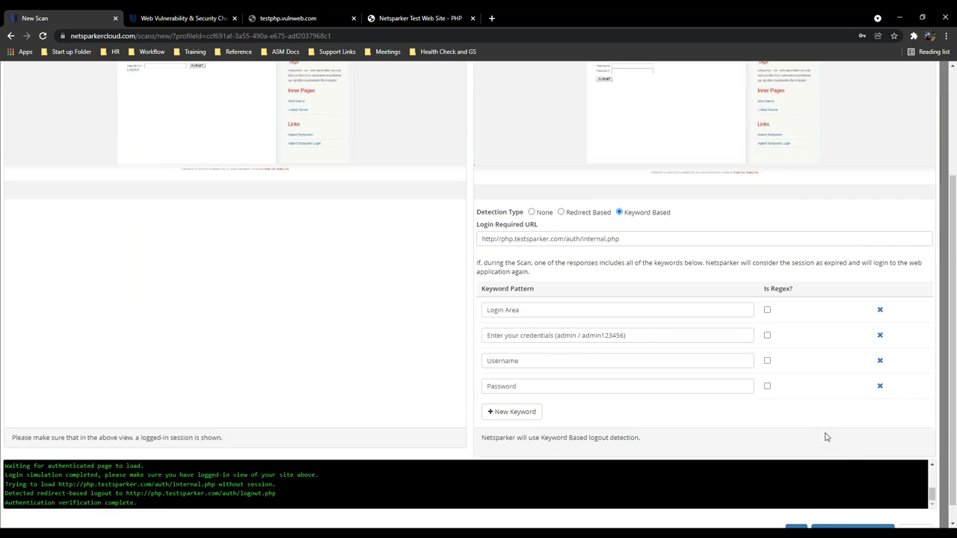
scroll(822, 448, "down", 1)
left_click(797, 512)
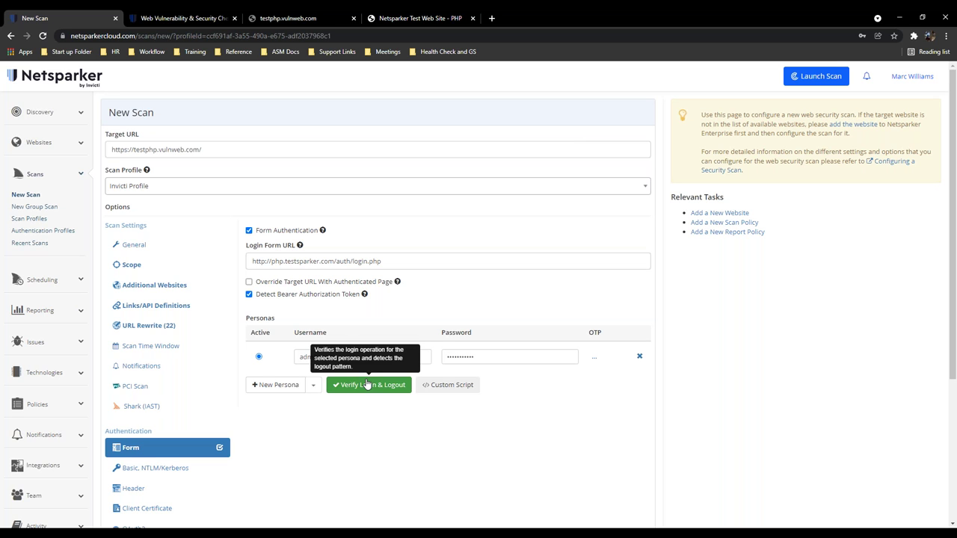
left_click(594, 356)
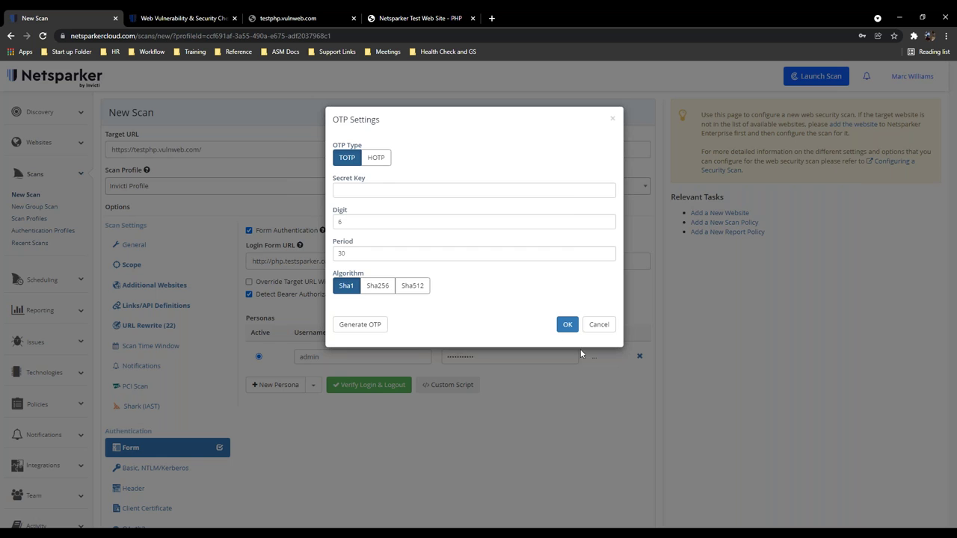
left_click(382, 189)
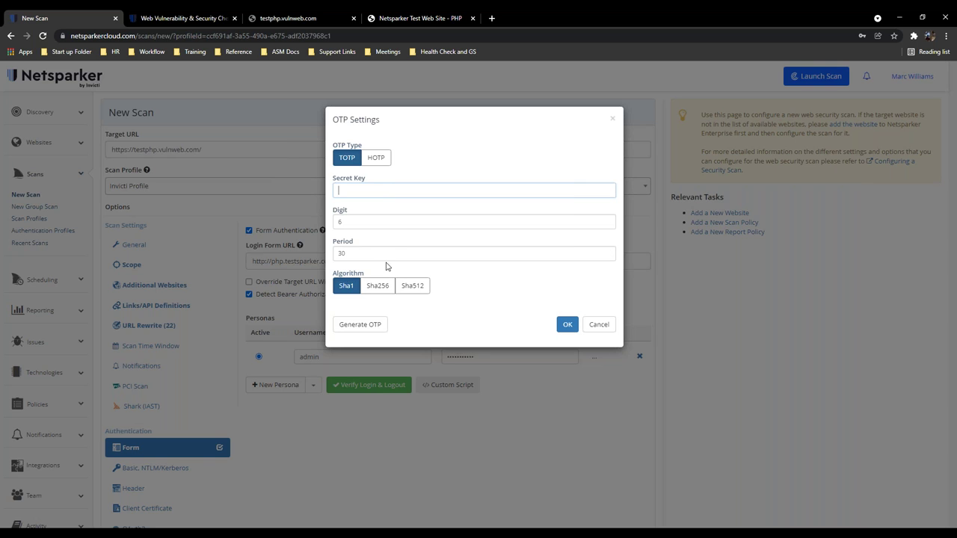
left_click(376, 327)
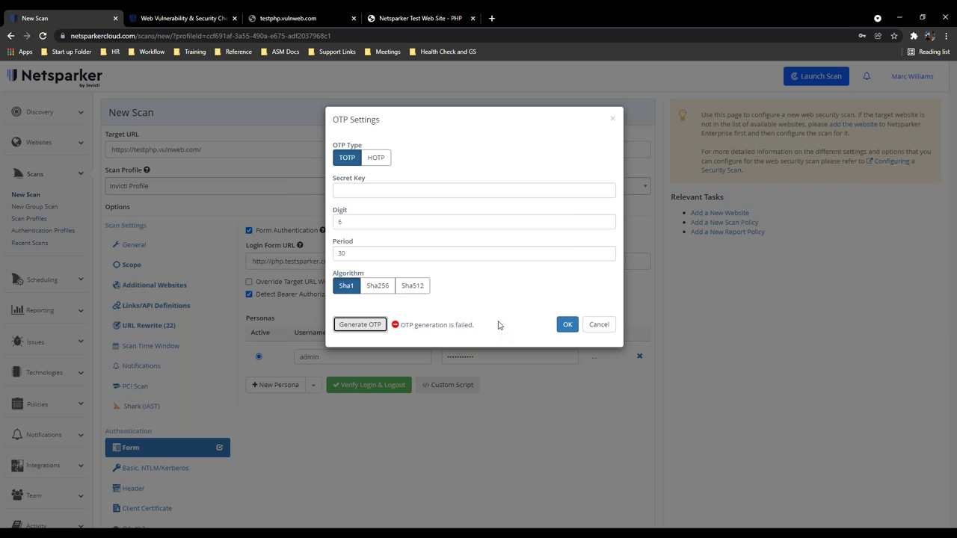
left_click(567, 327)
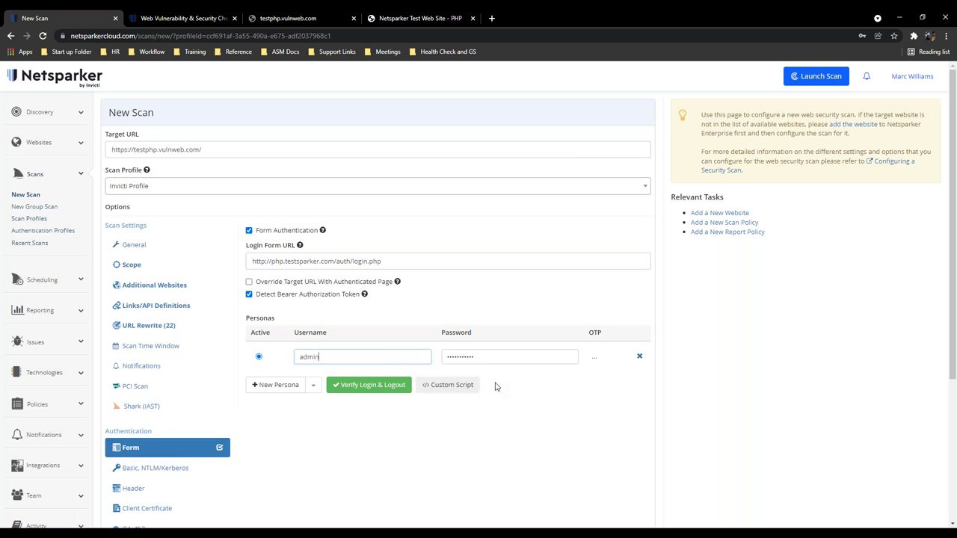
- Clear the default Page #1 script and generate CSS fill code for Username and Password
left_click(436, 387)
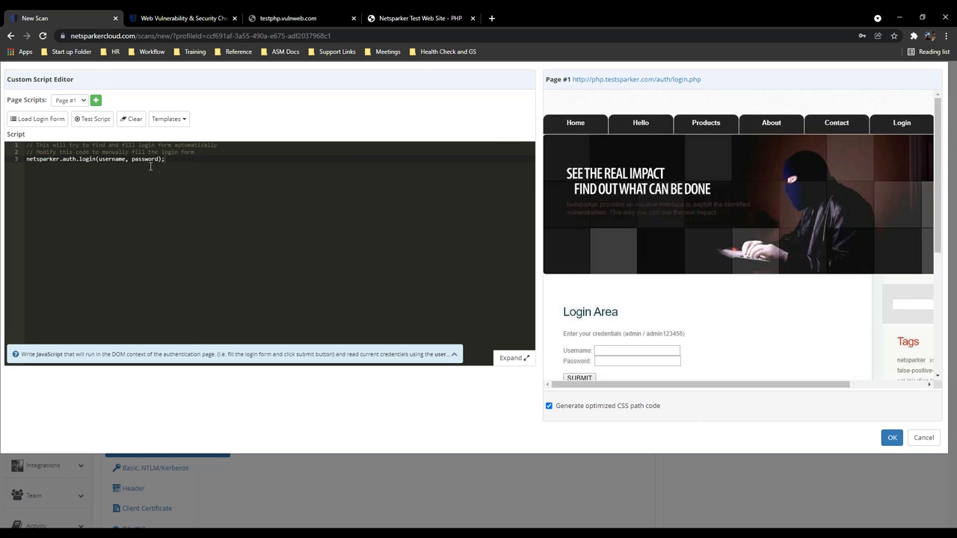
left_click(132, 120)
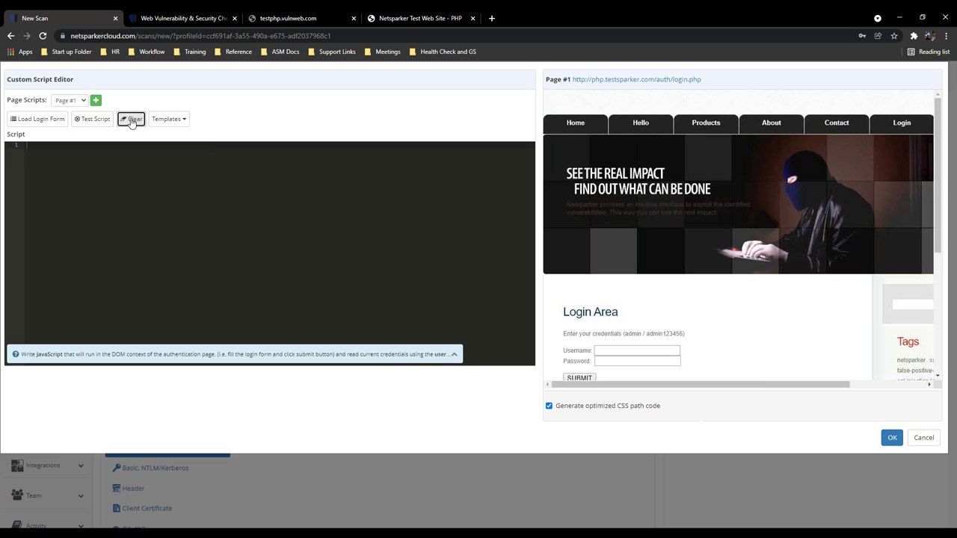
scroll(643, 261, "down", 2)
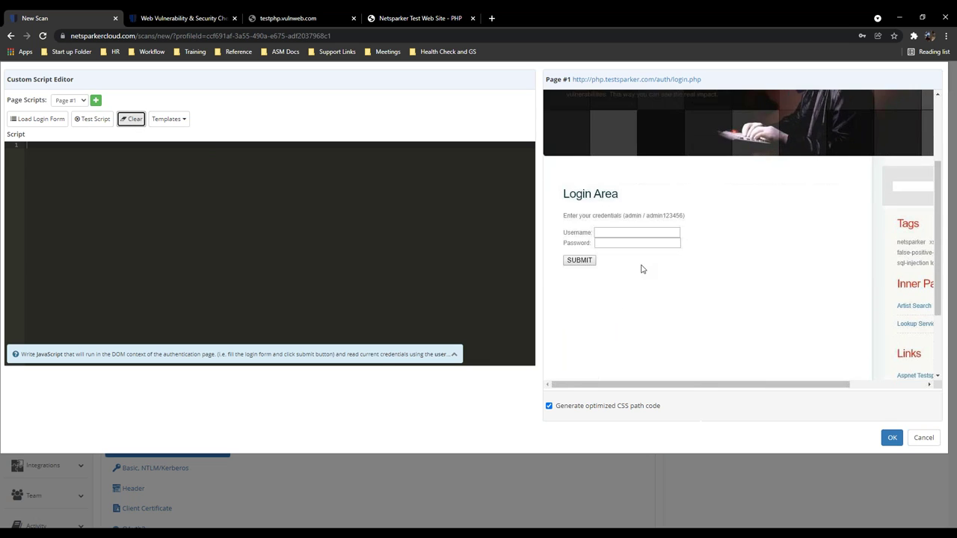
scroll(640, 266, "down", 1)
scroll(613, 257, "up", 1)
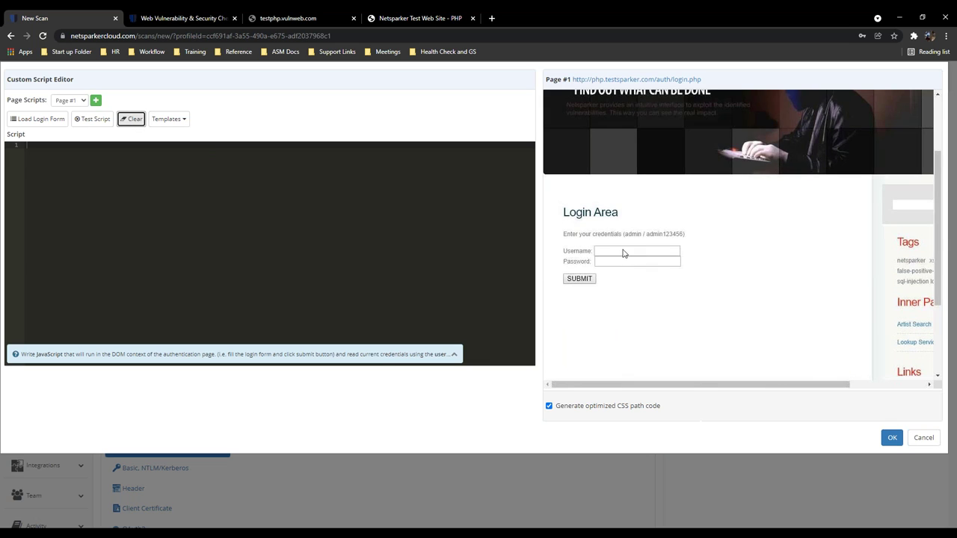
left_click(623, 253)
left_click(640, 261)
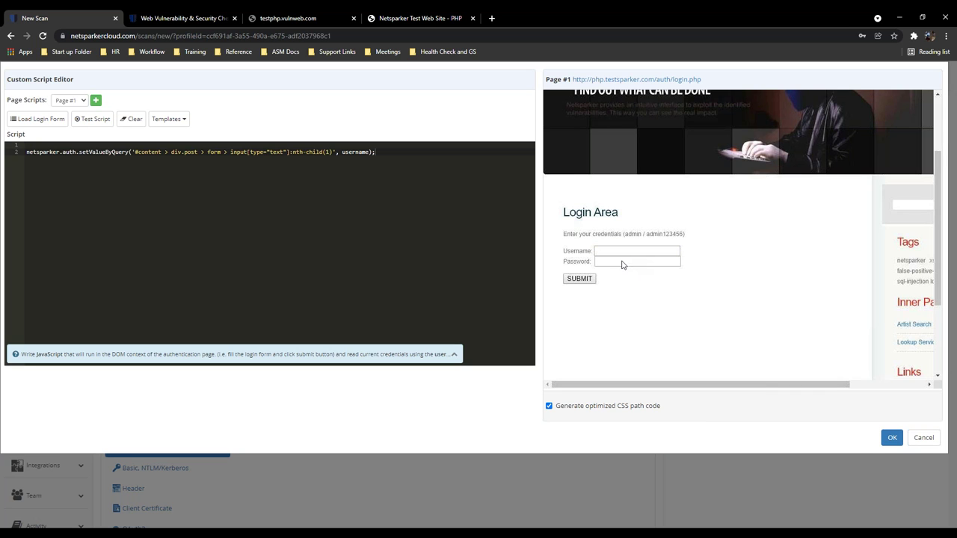
left_click(621, 264)
left_click(651, 274)
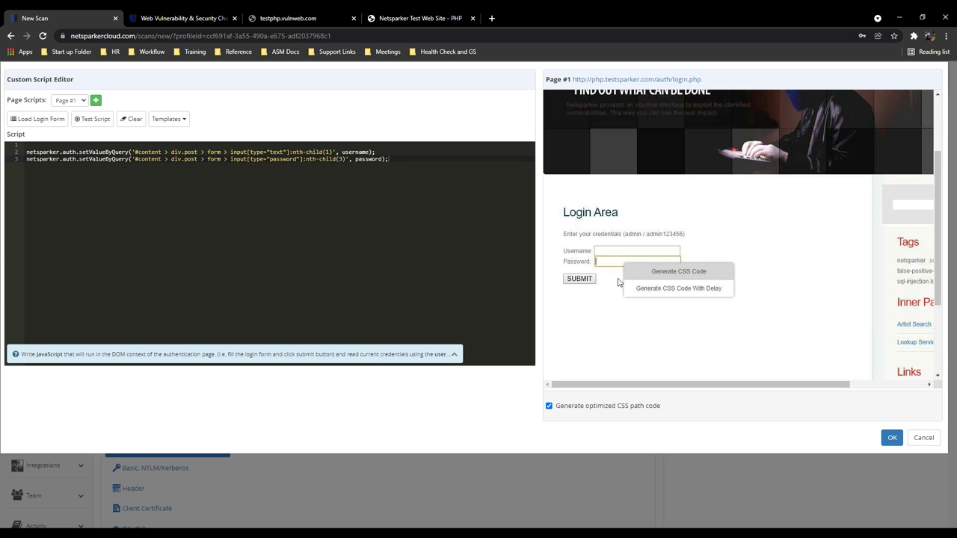
- Add a delayed SUBMIT click and test the login script
left_click(581, 280)
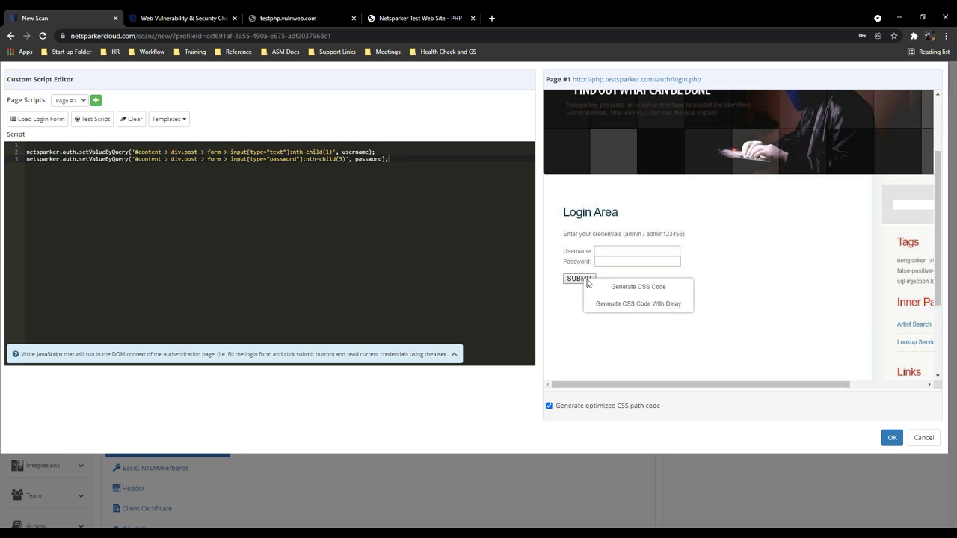
left_click(618, 306)
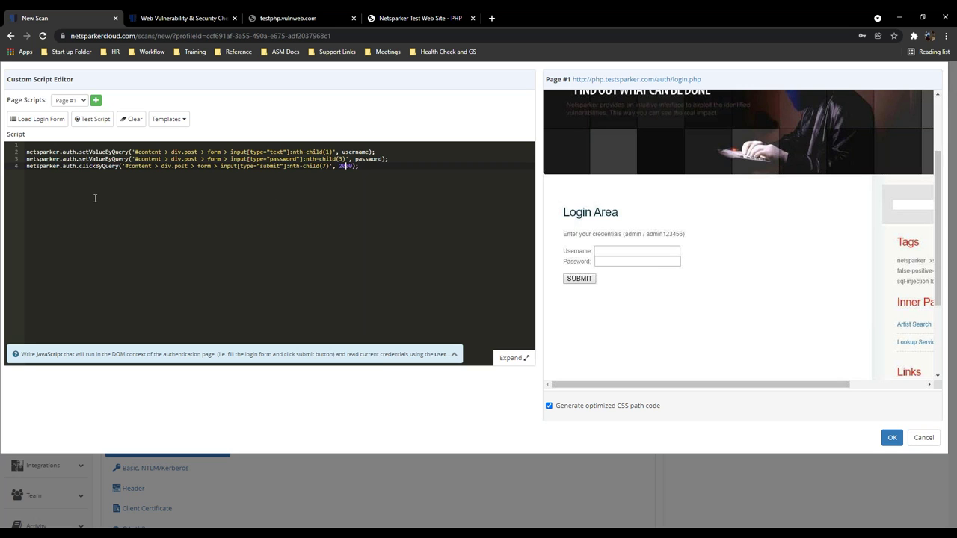
left_click(86, 126)
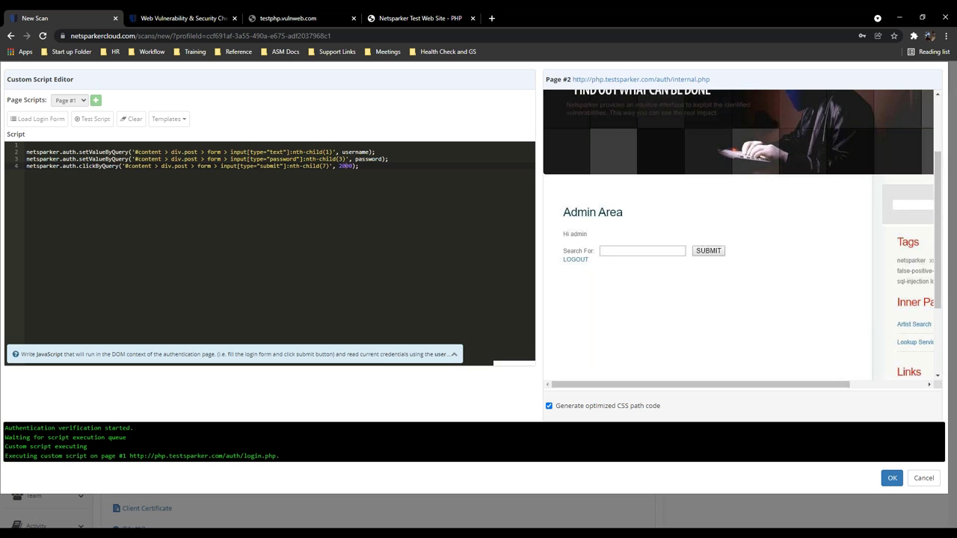
- Add a Page #2 script with generated Search For fill and delayed SUBMIT click
left_click(97, 100)
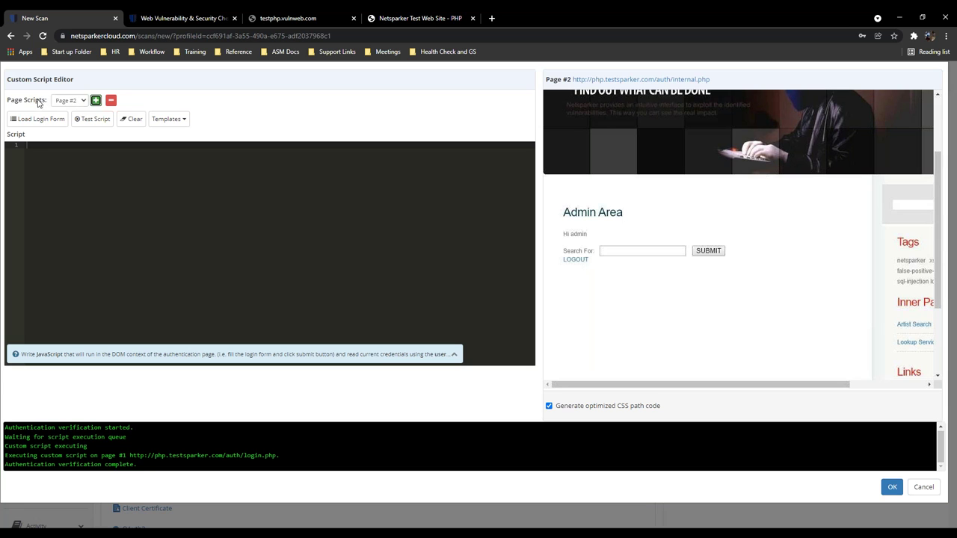
left_click(76, 100)
left_click(74, 111)
left_click(76, 101)
left_click(66, 119)
right_click(605, 253)
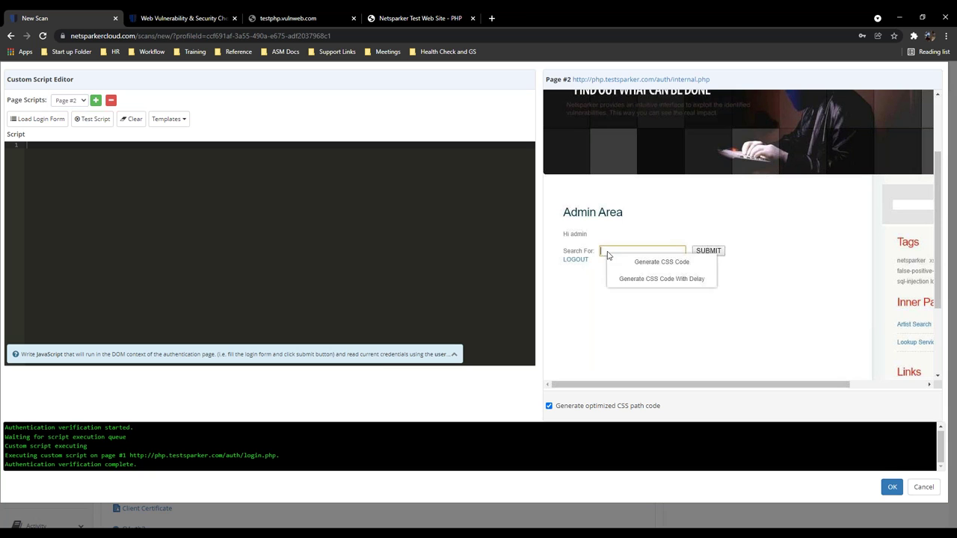
left_click(629, 262)
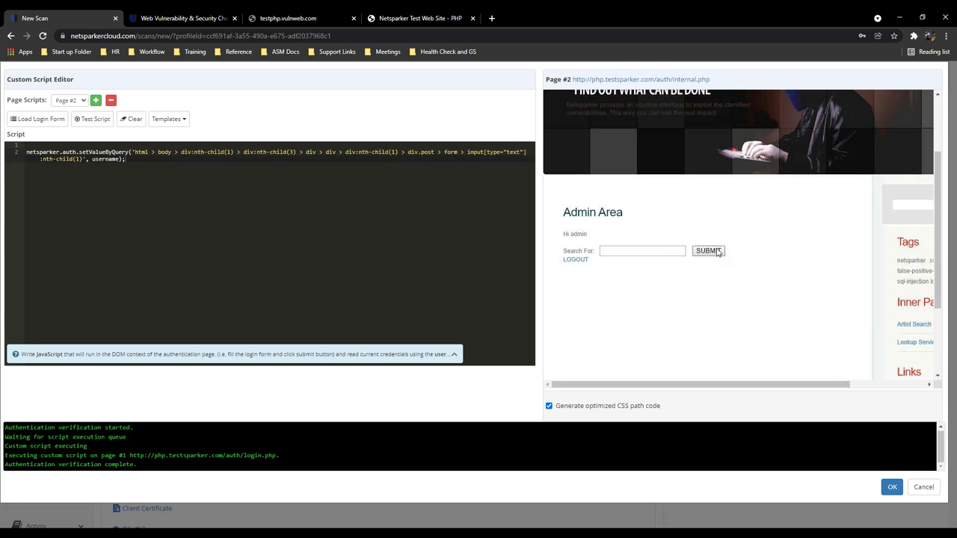
right_click(713, 252)
left_click(757, 275)
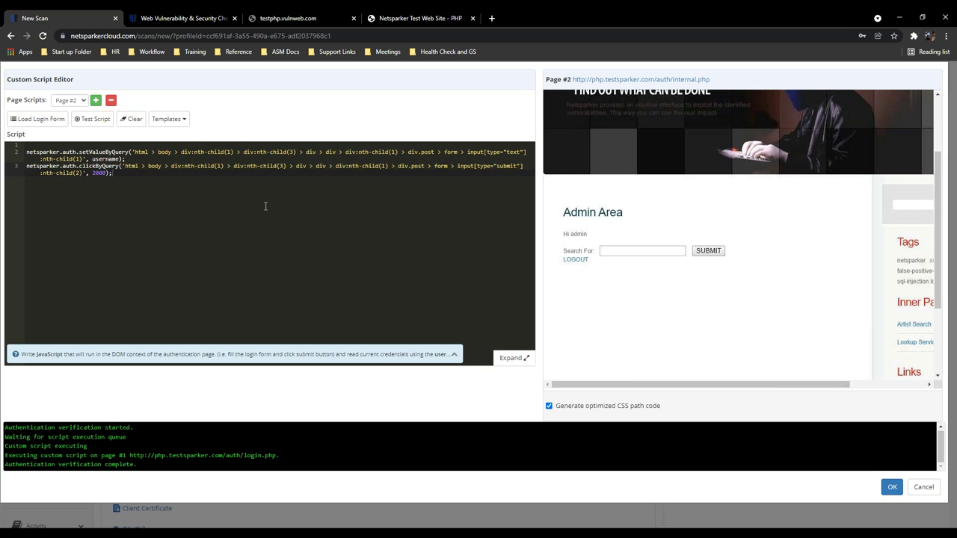
- Replace the username variable with a quoted sample name and rerun the script test
double_click(99, 158)
left_click(93, 159)
type("\"")
left_click(112, 159)
key("BackSpace")
key("BackSpace")
key("BackSpace")
key("BackSpace")
key("BackSpace")
key("BackSpace")
type("Mark Hoschin")
left_click(91, 119)
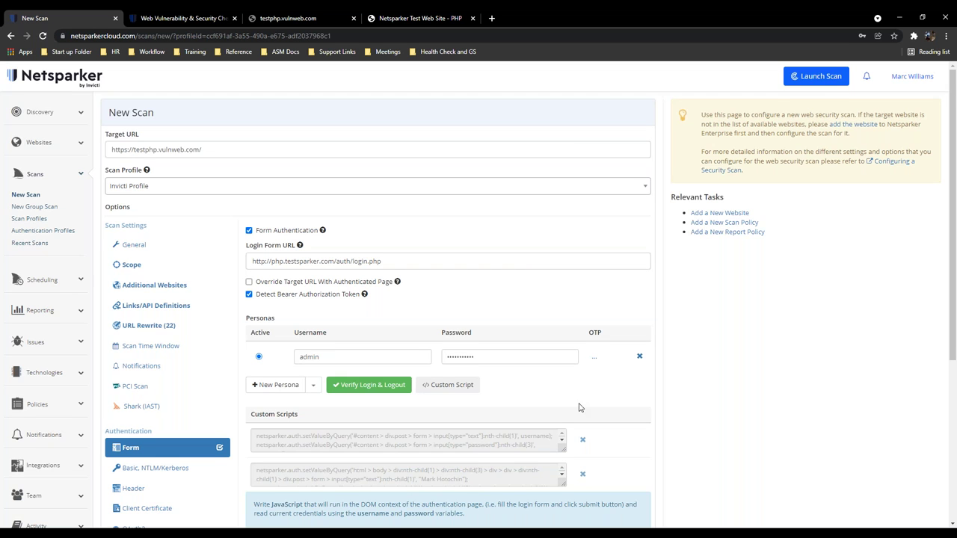
- Scroll down the New Scan form past the custom scripts to Update Profile
scroll(246, 404, "down", 1)
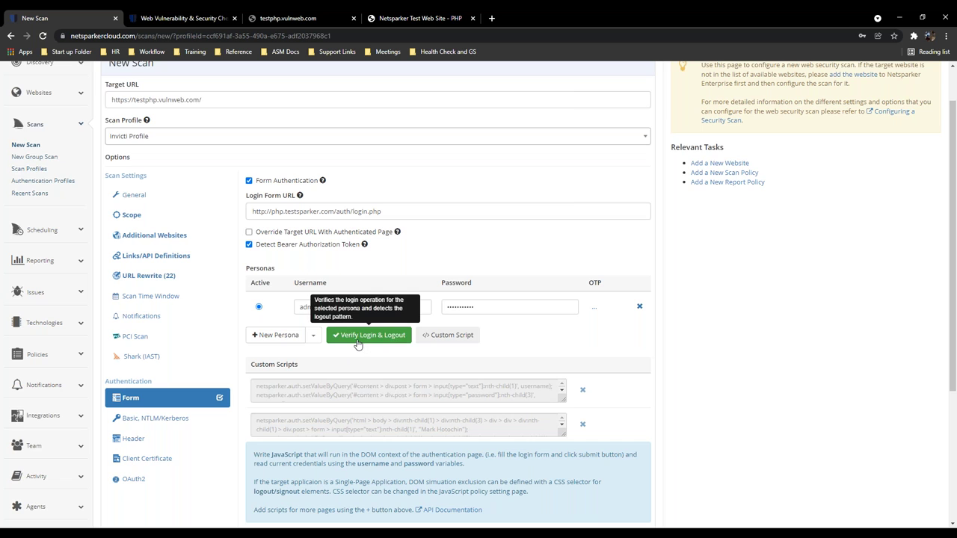
scroll(403, 369, "down", 3)
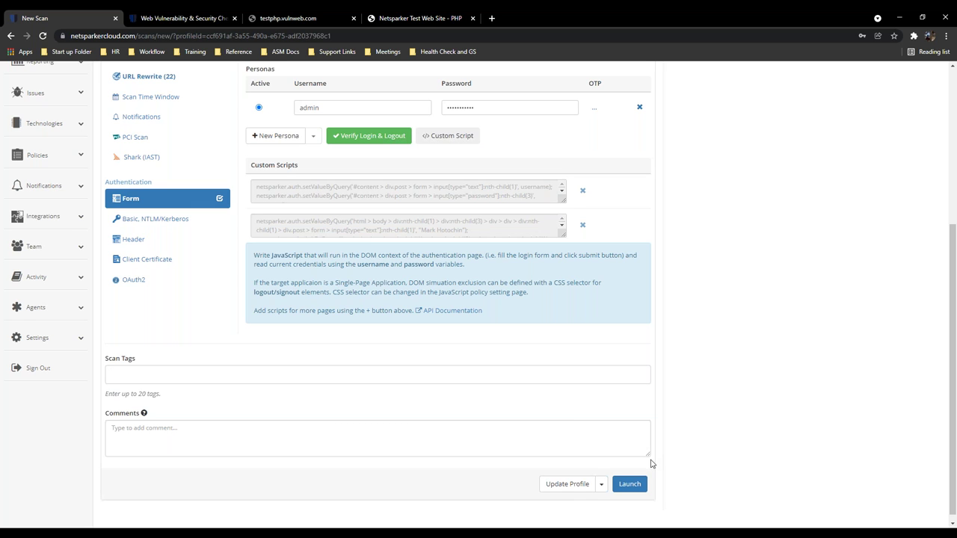
- Update the existing Invicti Profile and dismiss Chrome's save-password offer
left_click(567, 484)
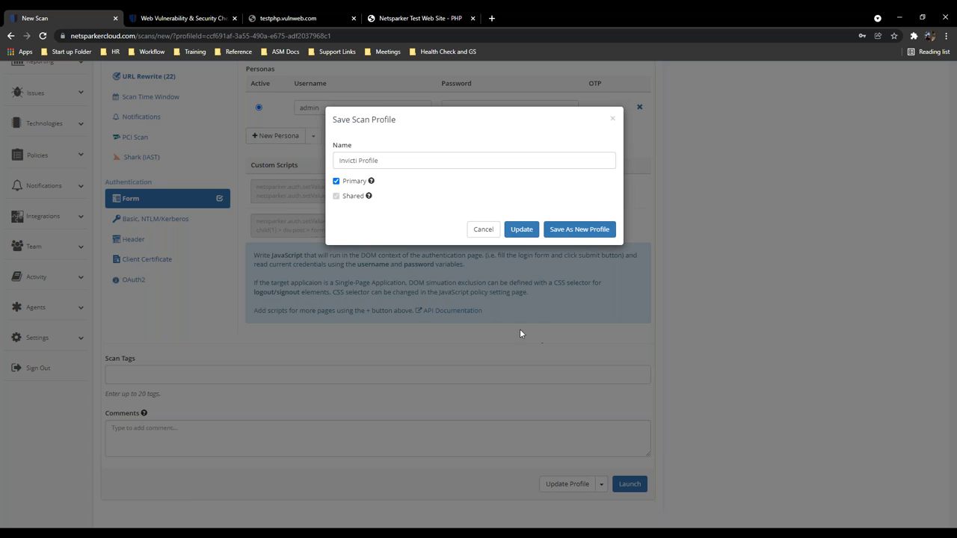
left_click(522, 231)
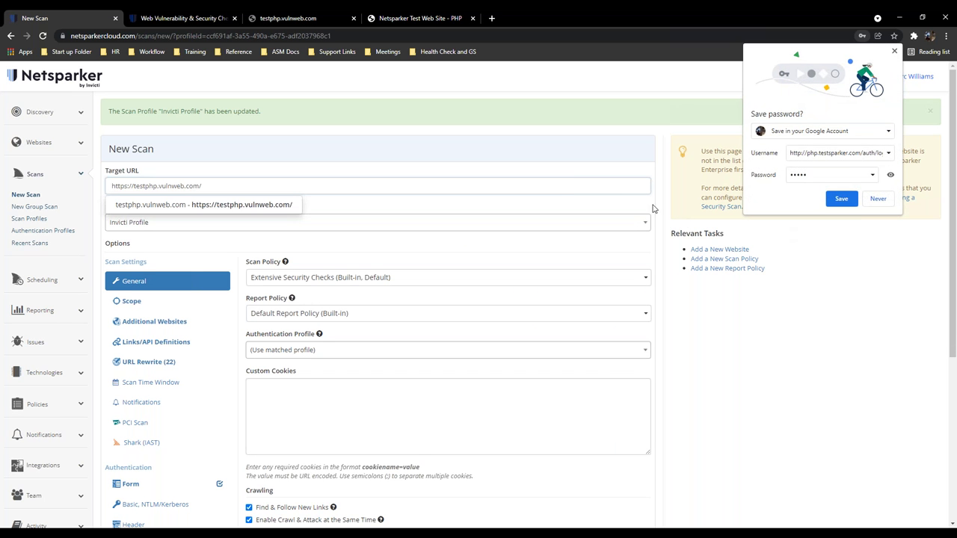
left_click(894, 51)
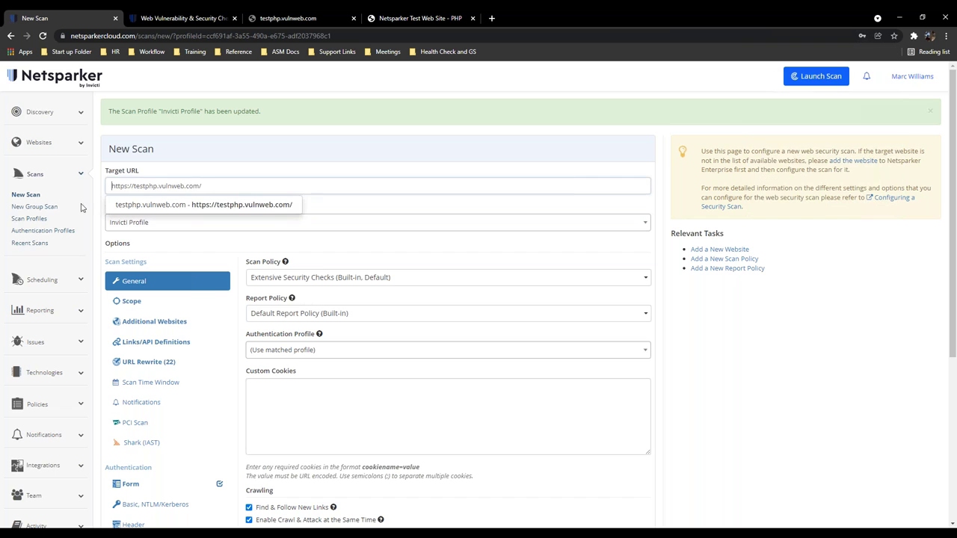
- Dismiss the Target URL suggestion and go to Policies > Scan Policies
scroll(80, 269, "down", 1)
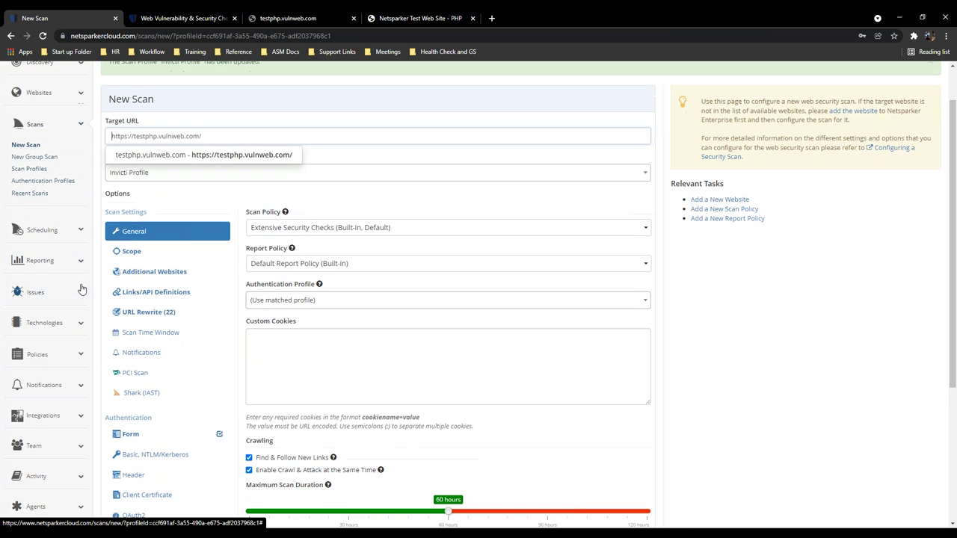
left_click(329, 218)
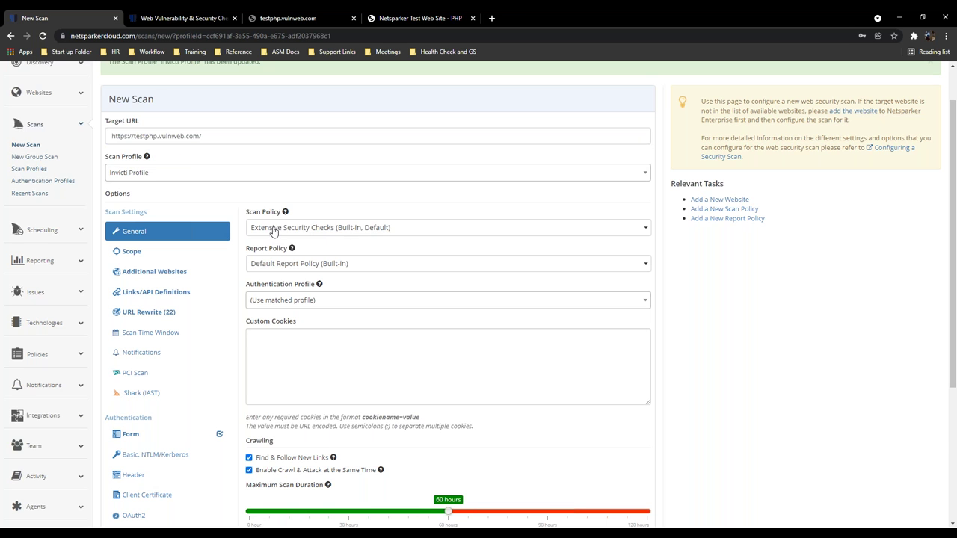
scroll(364, 231, "down", 2)
left_click(59, 258)
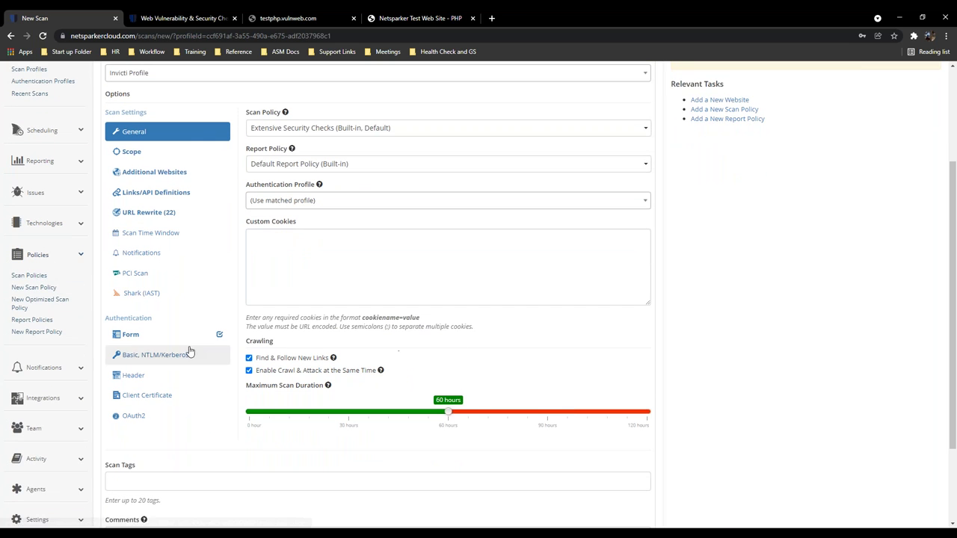
left_click(38, 277)
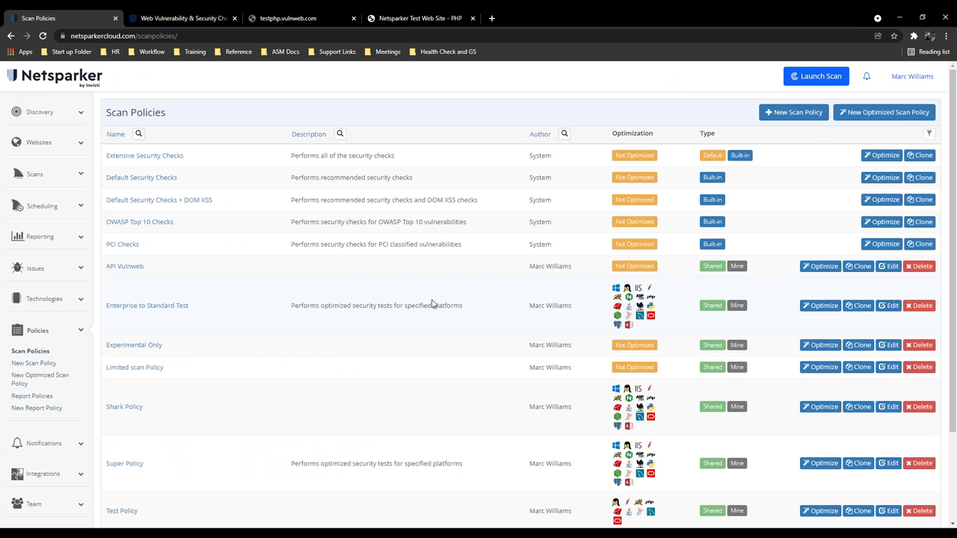
- Scroll through the 12 scan policies, starting with Extensive Security Checks
scroll(490, 294, "down", 3)
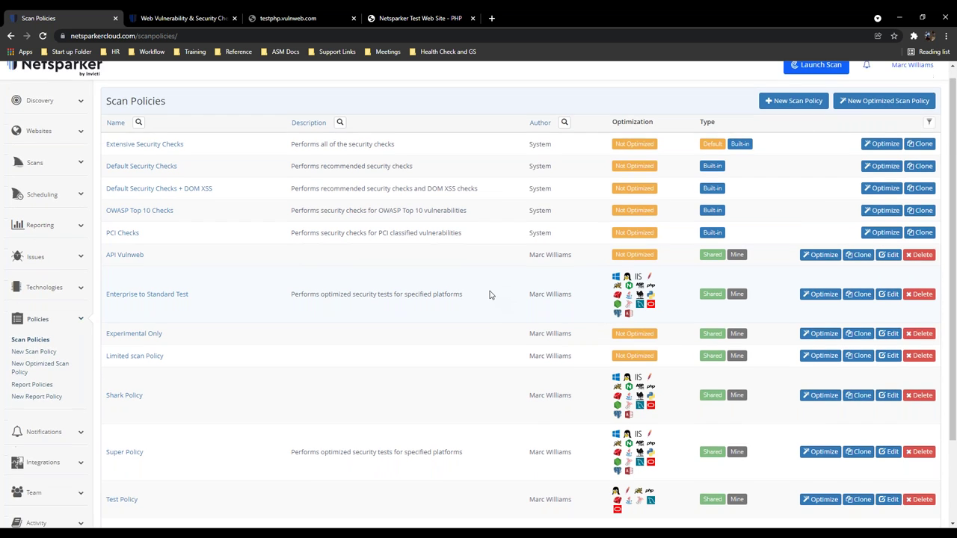
scroll(490, 294, "up", 3)
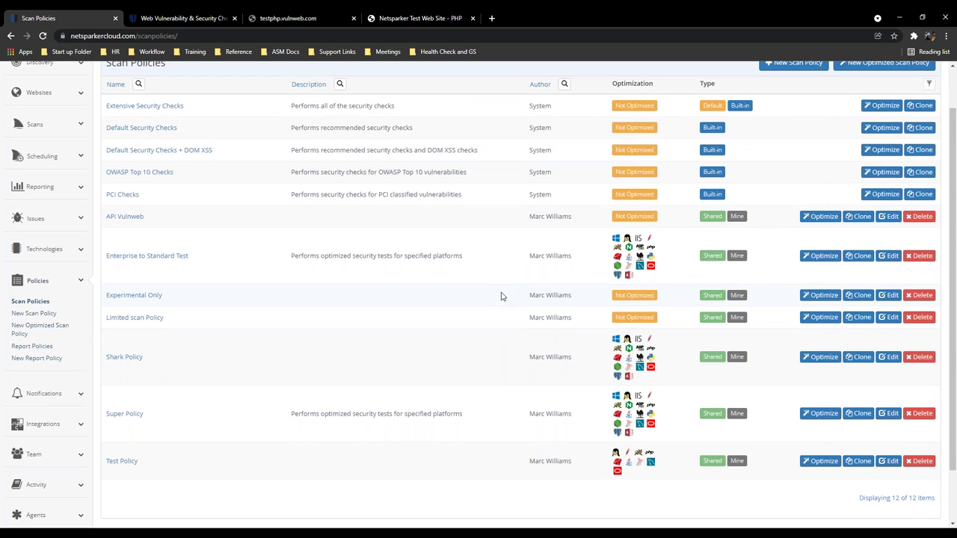
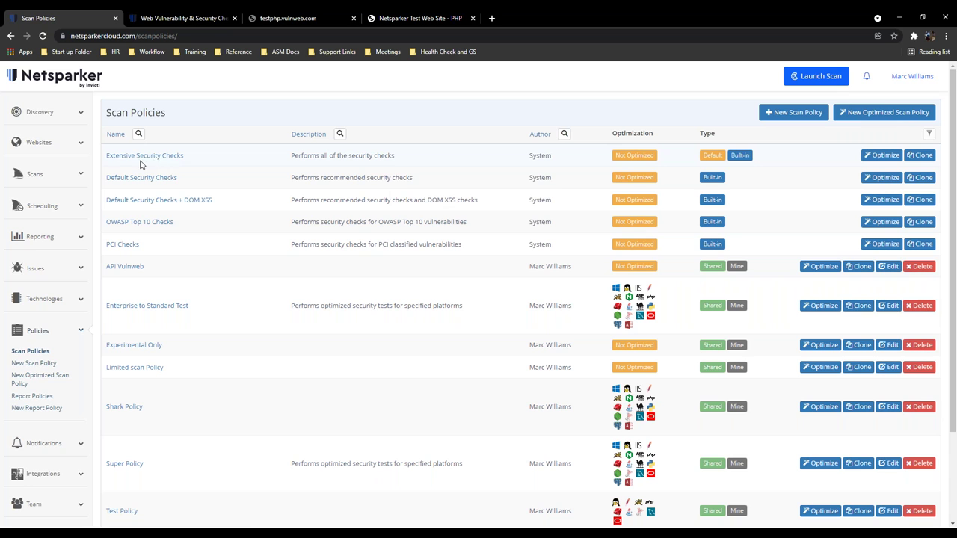
- Clone the Extensive Security Checks policy into a new policy named 'Invicti Policy'
left_click(921, 156)
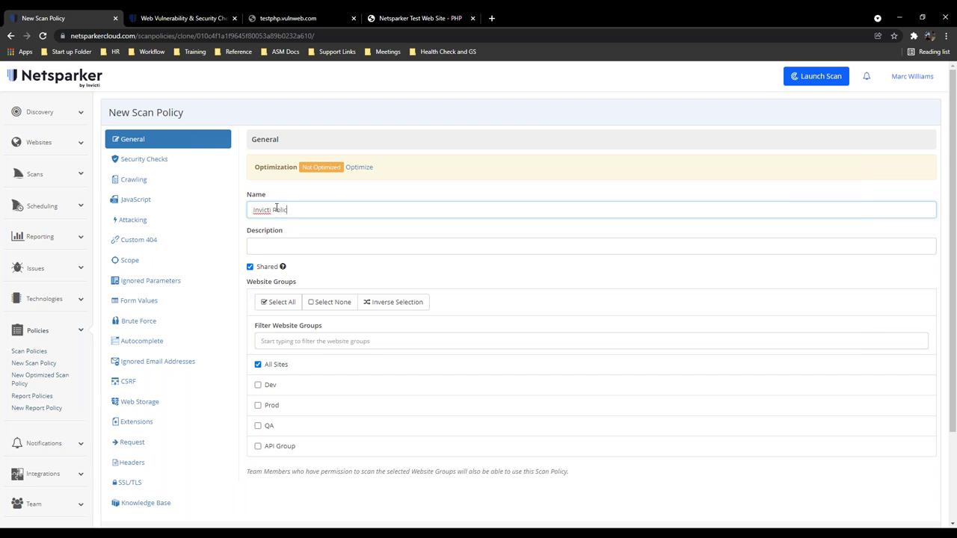
left_click(324, 193)
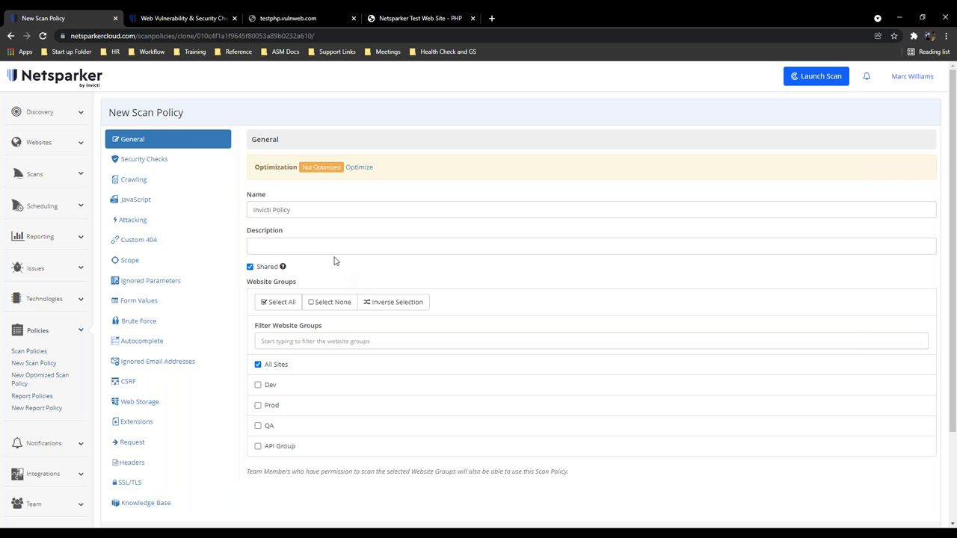
- Scroll through the new policy's fully enabled Security Checks list
left_click(175, 159)
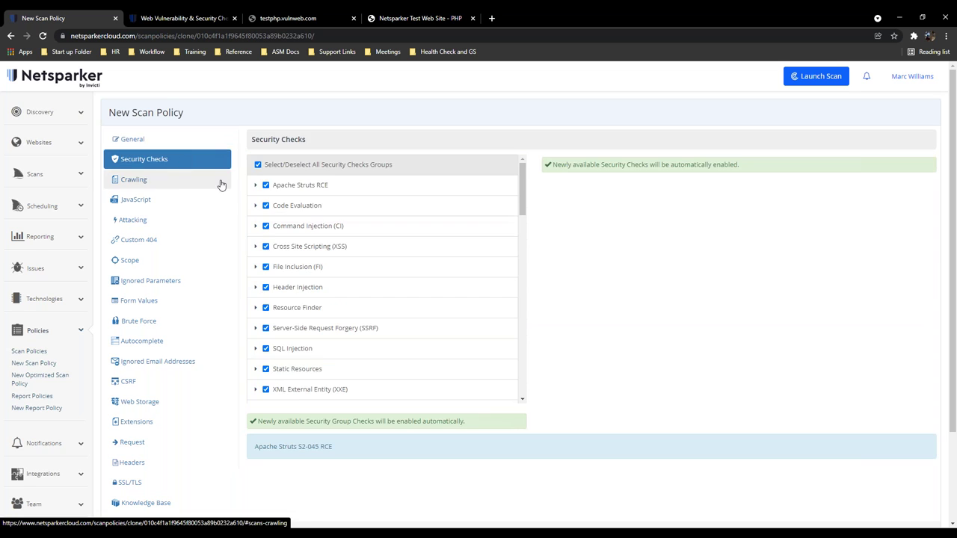
scroll(366, 225, "down", 4)
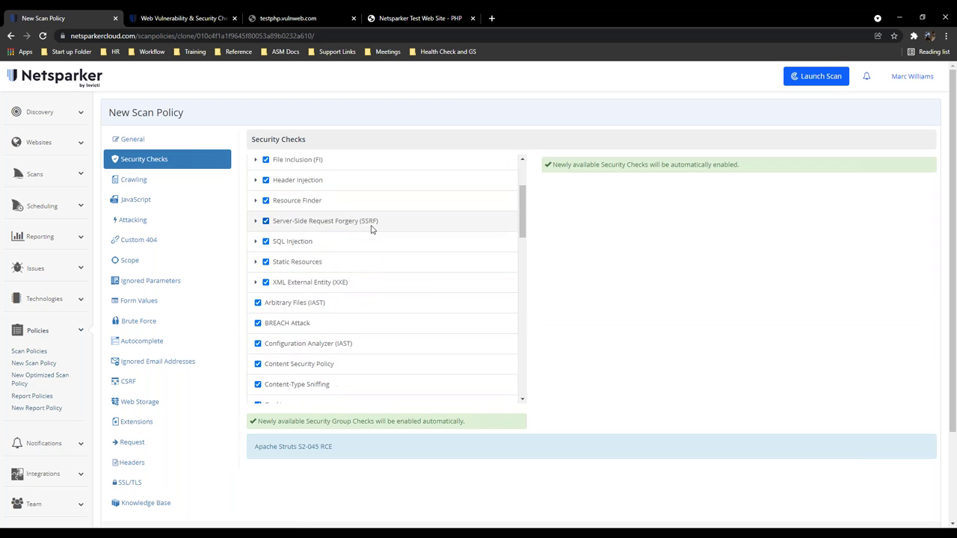
scroll(381, 226, "down", 10)
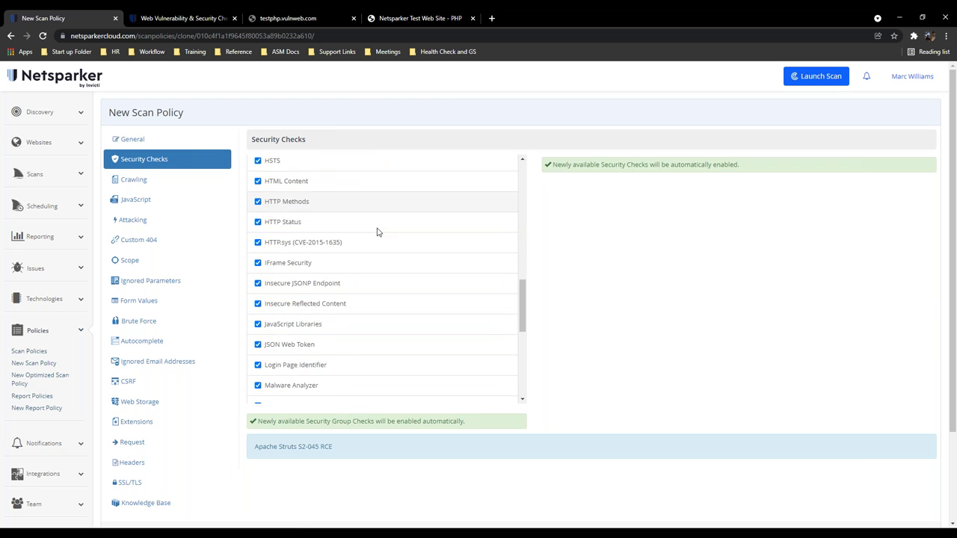
scroll(376, 239, "down", 1)
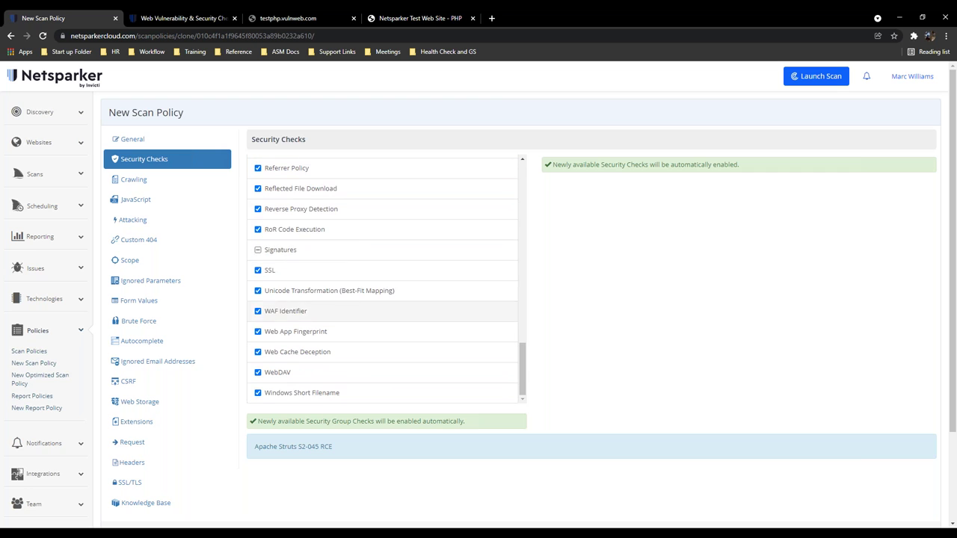
scroll(361, 249, "up", 15)
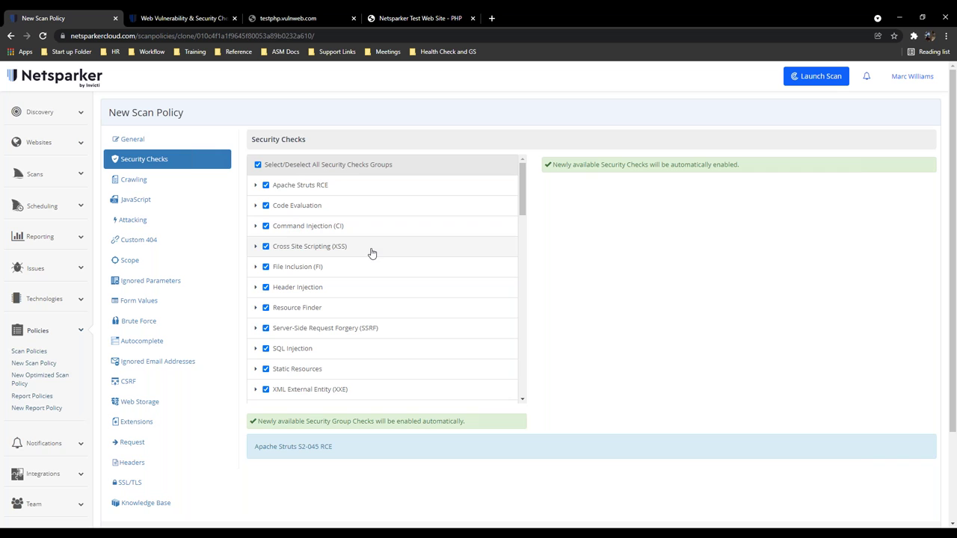
scroll(353, 243, "down", 2)
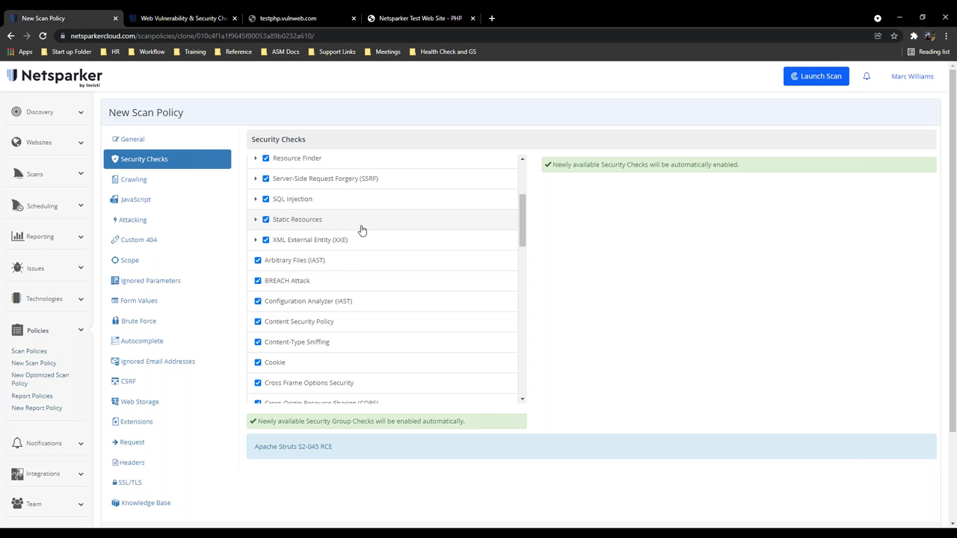
scroll(363, 234, "up", 2)
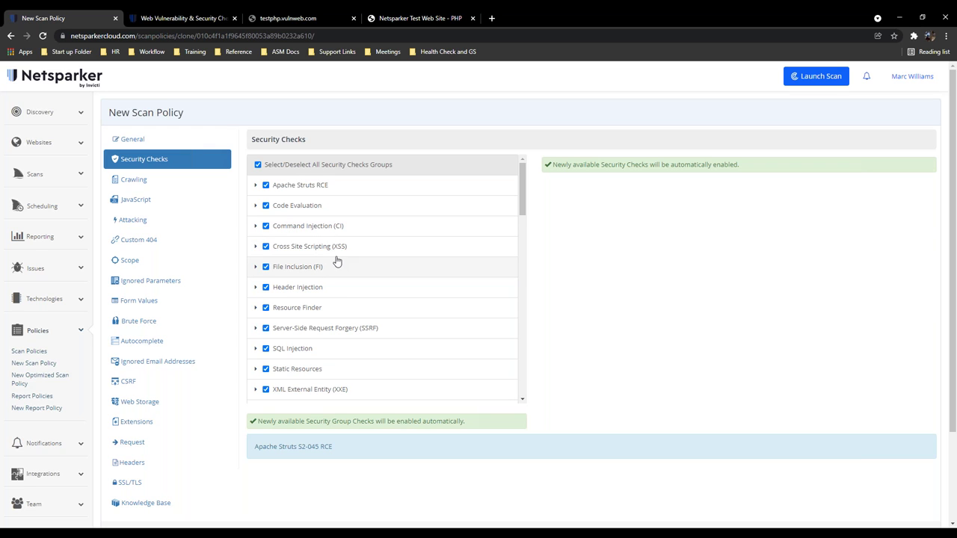
- Glance at the policy's JavaScript settings, then return to its General settings
left_click(171, 199)
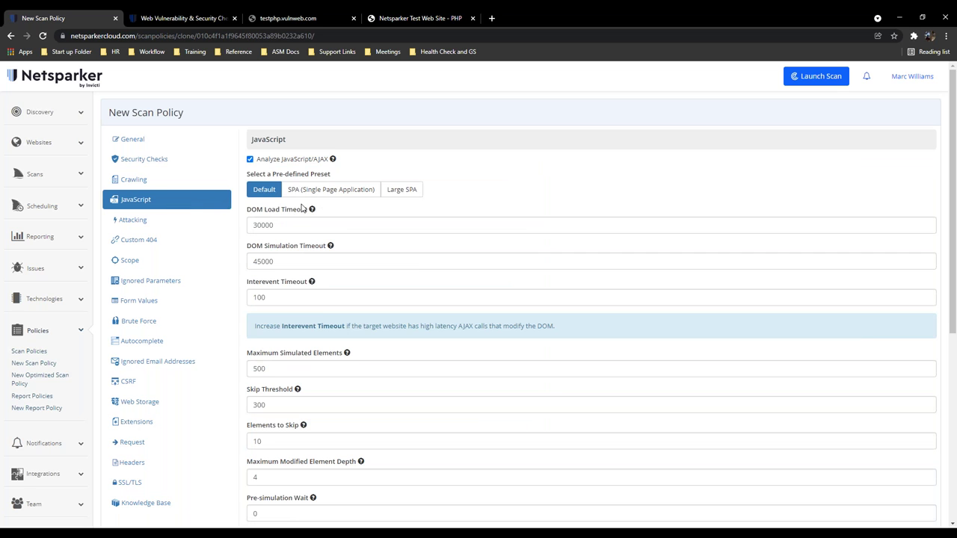
left_click(149, 142)
scroll(590, 299, "down", 2)
- Save Invicti Policy and launch its Scan Policy Optimizer wizard
left_click(916, 425)
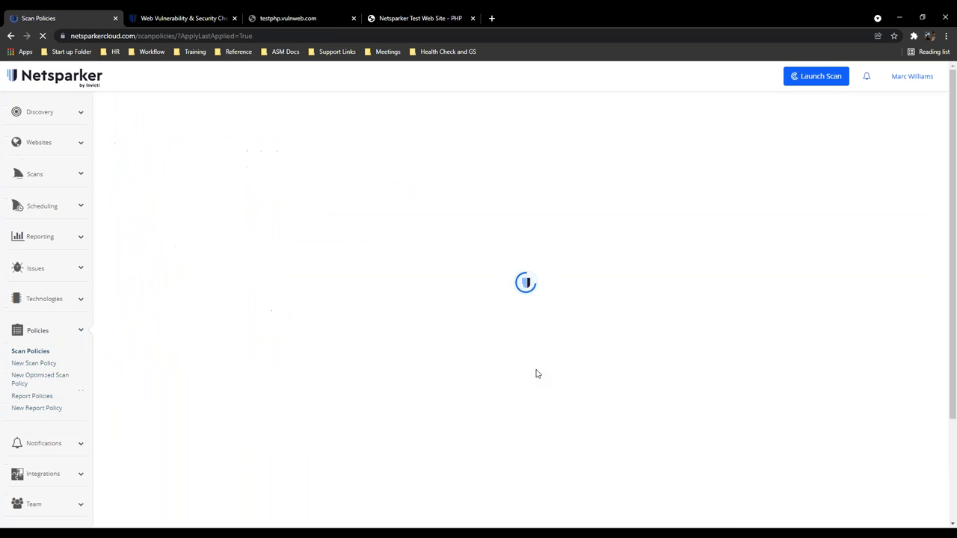
scroll(517, 354, "down", 2)
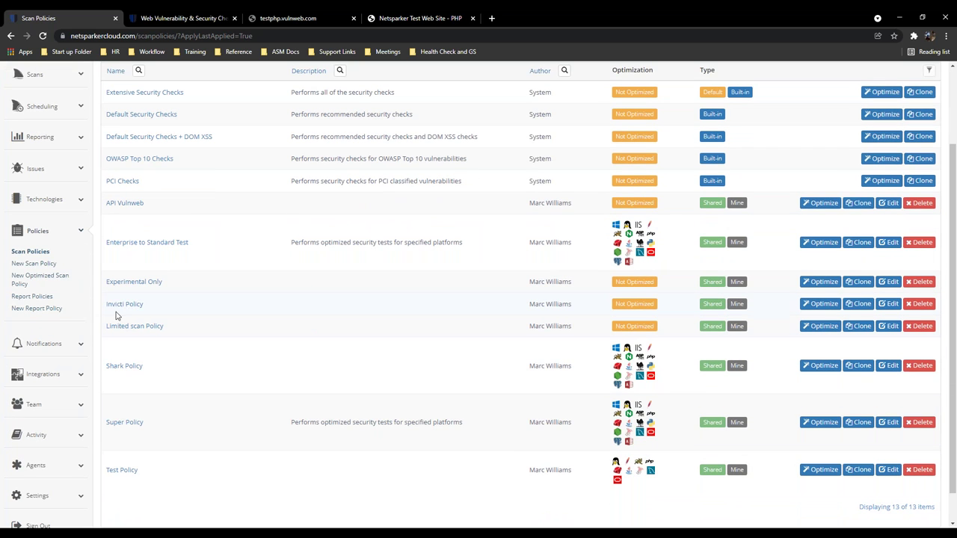
left_click(819, 305)
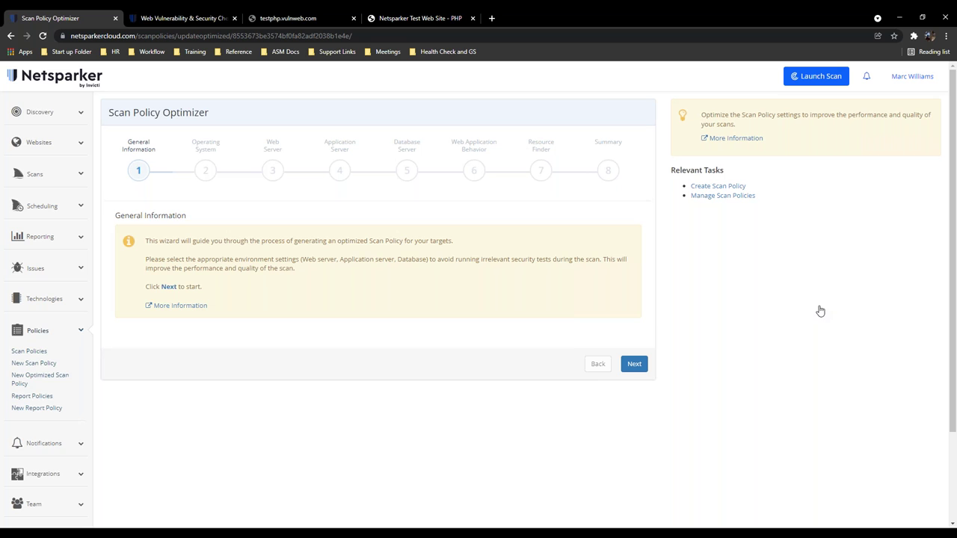
left_click(637, 364)
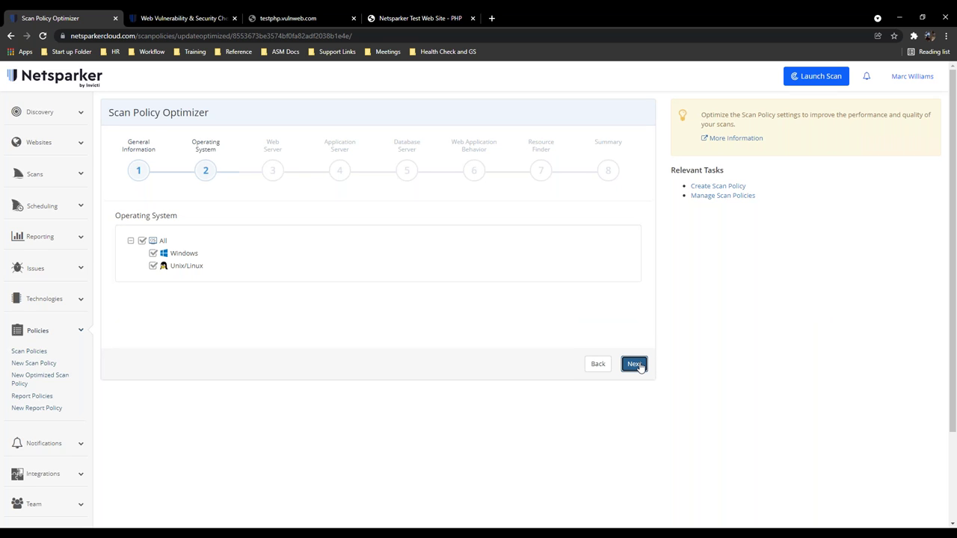
- Target Unix/Linux instead of Windows, and add Apache Tomcat, Python and PostgreSQL
left_click(163, 266)
left_click(153, 253)
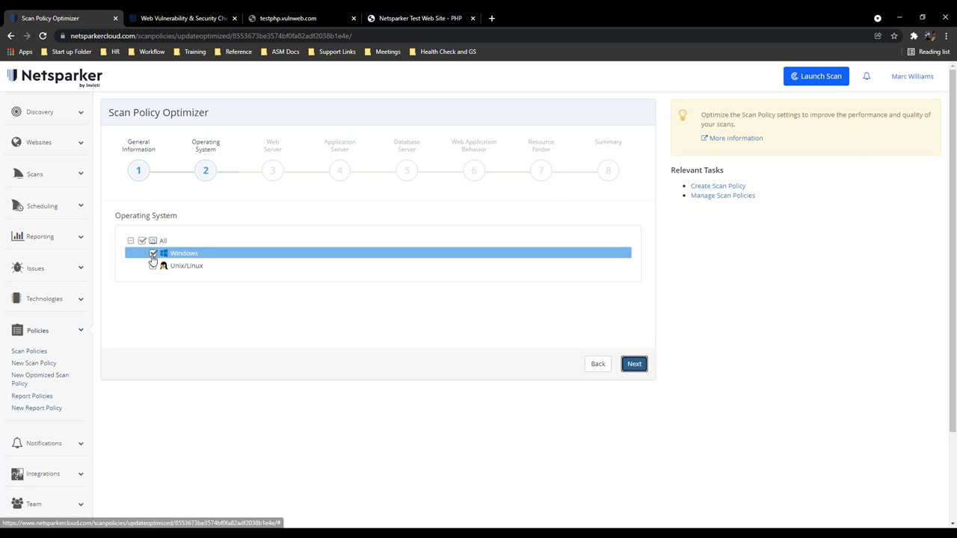
left_click(635, 365)
left_click(206, 281)
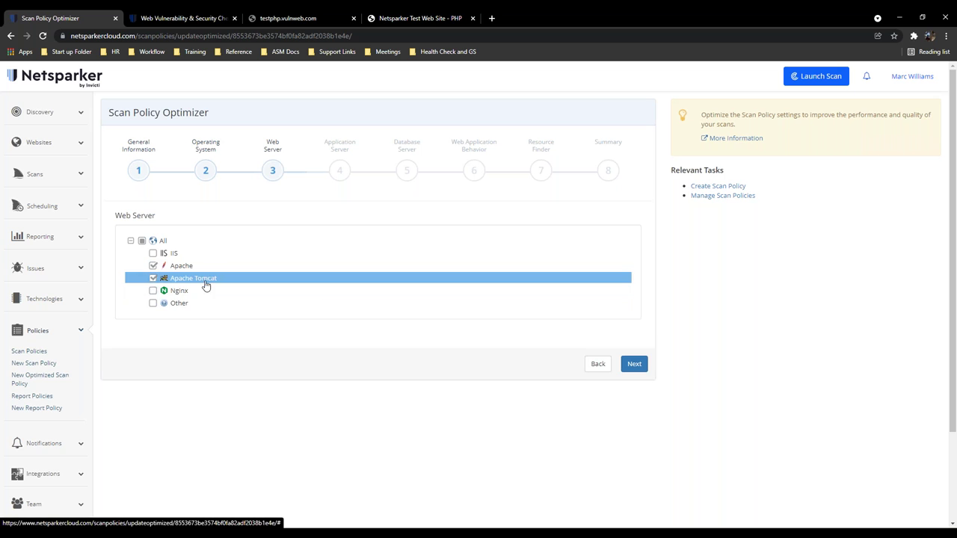
left_click(633, 364)
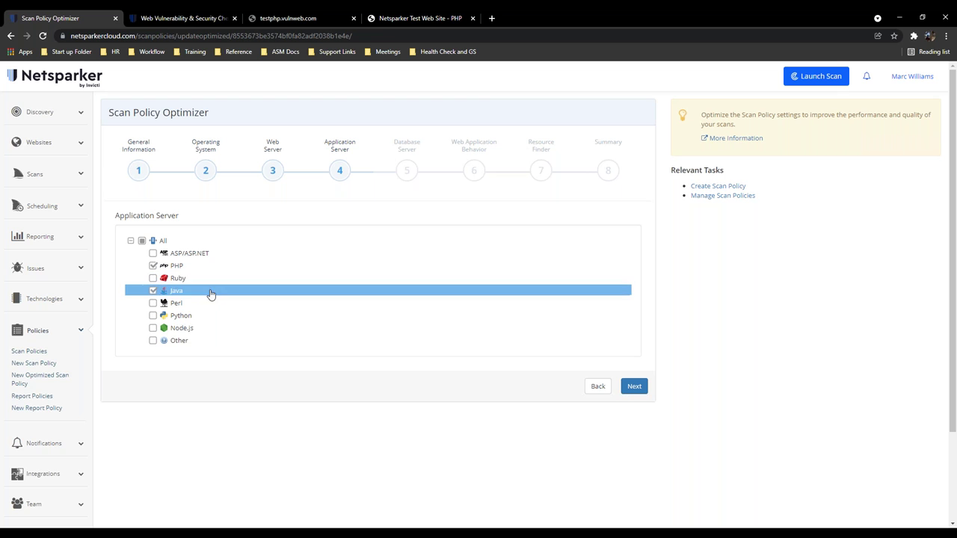
left_click(207, 316)
left_click(633, 387)
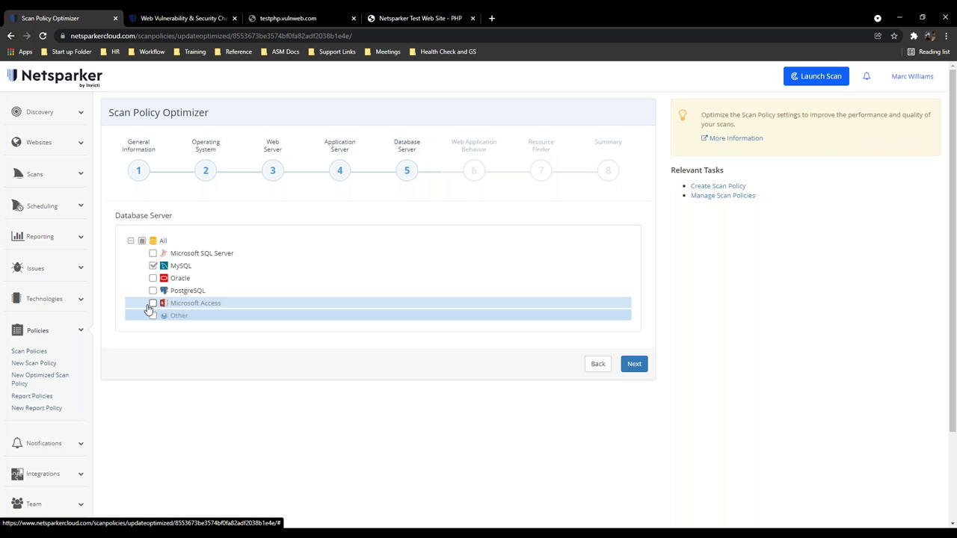
left_click(152, 290)
left_click(633, 364)
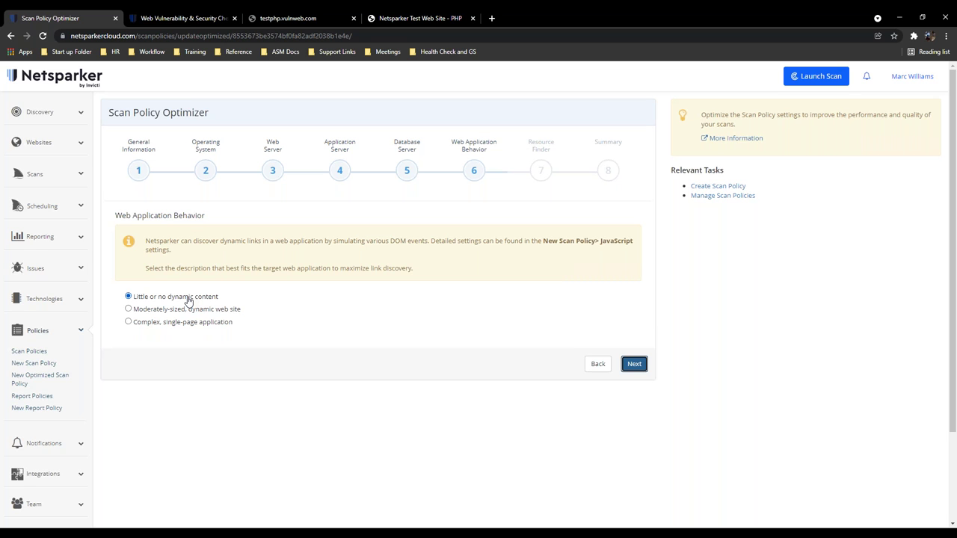
- Describe the target web application as a complex single-page application
scroll(269, 292, "down", 2)
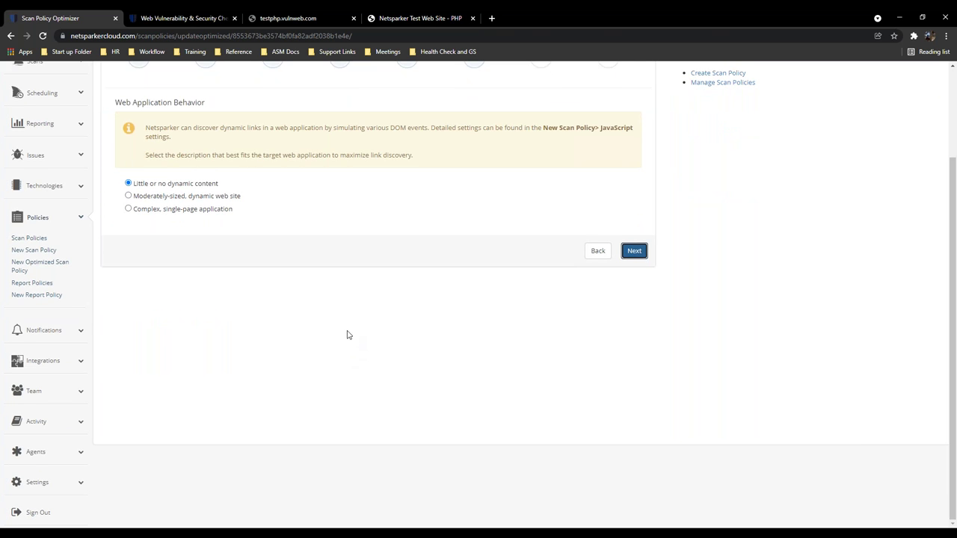
scroll(347, 334, "up", 2)
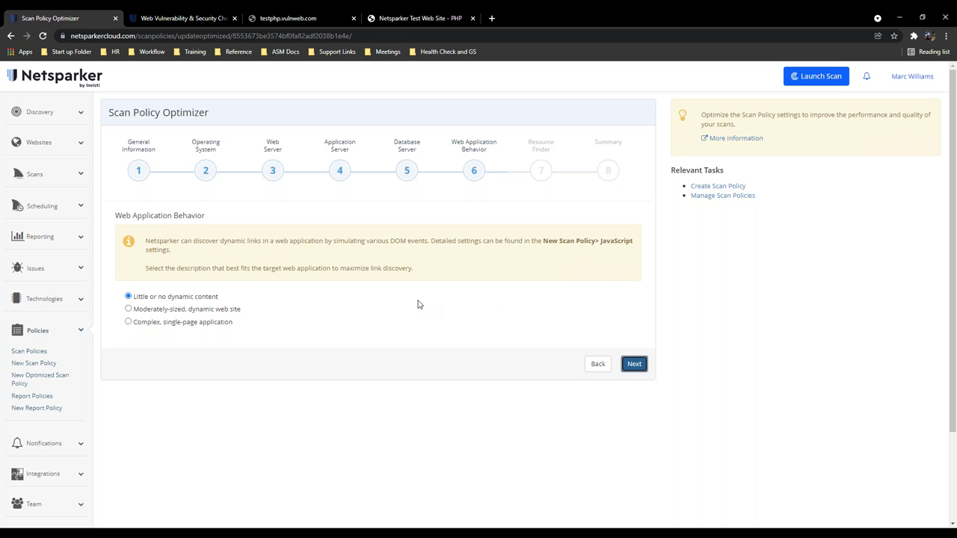
left_click(181, 323)
left_click(634, 364)
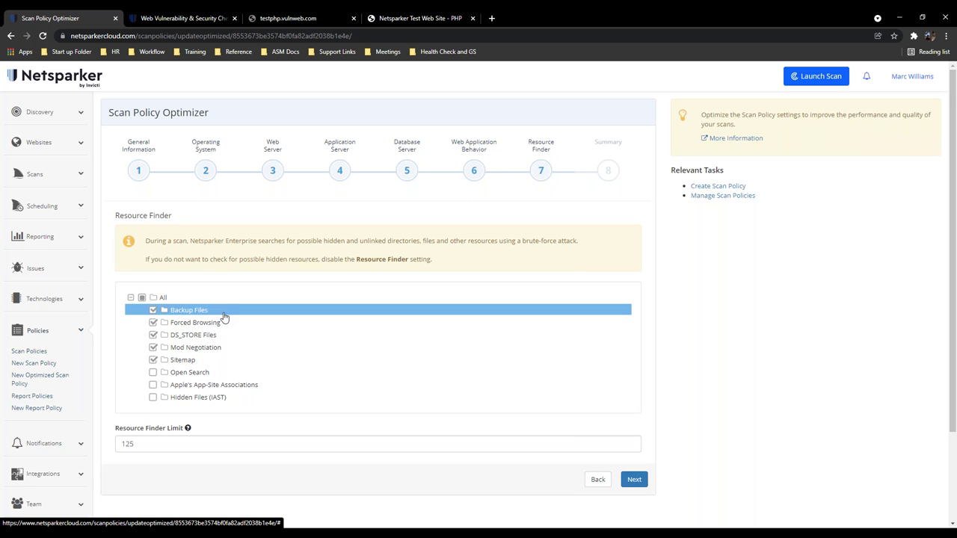
- Include Backup Files, Open Search, App-Site Associations and Hidden Files (IAST) in resource finding
left_click(223, 311)
left_click(226, 373)
left_click(229, 386)
left_click(219, 397)
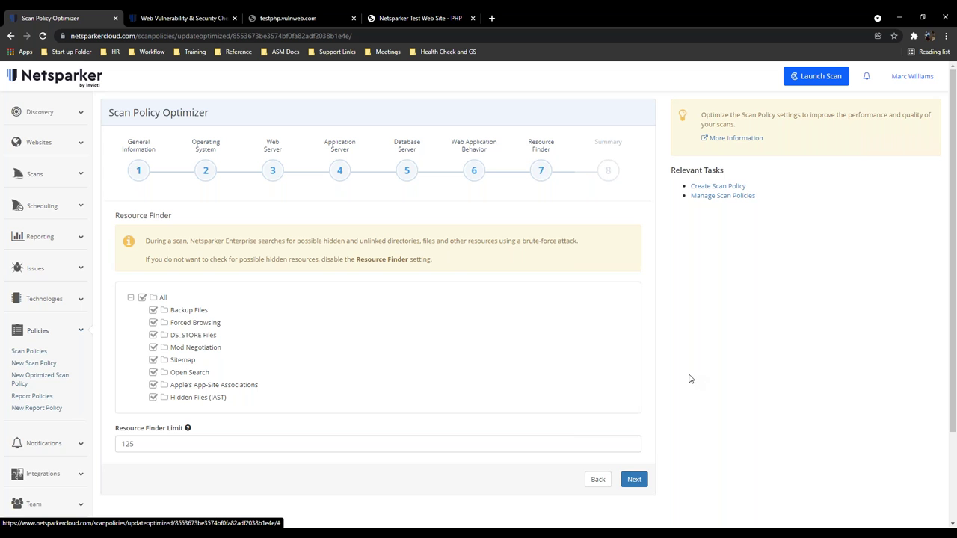
left_click(639, 479)
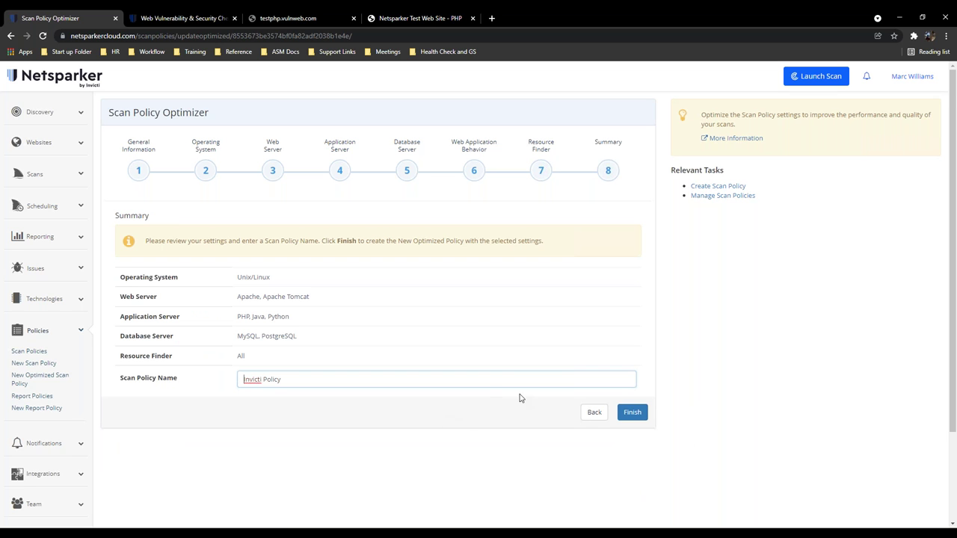
left_click(639, 423)
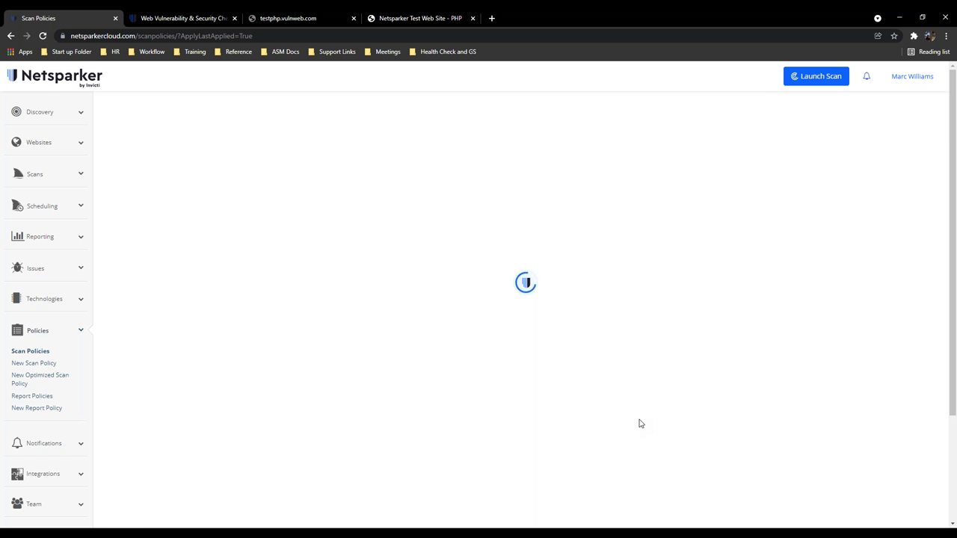
scroll(355, 379, "down", 2)
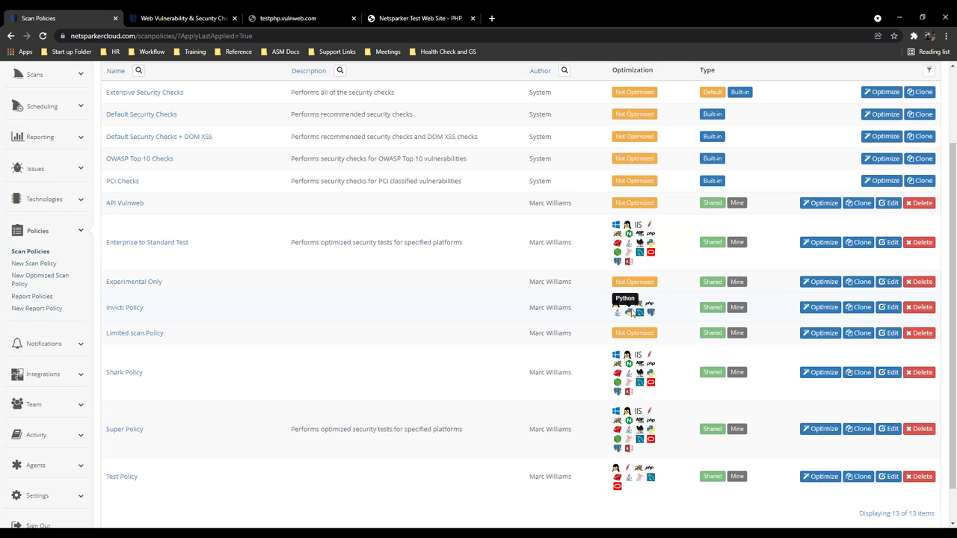
left_click(890, 310)
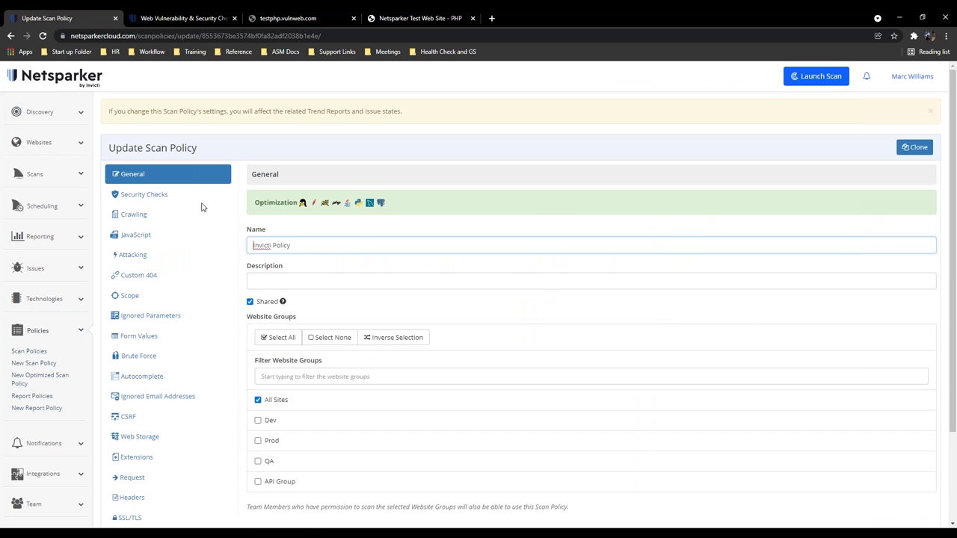
left_click(180, 196)
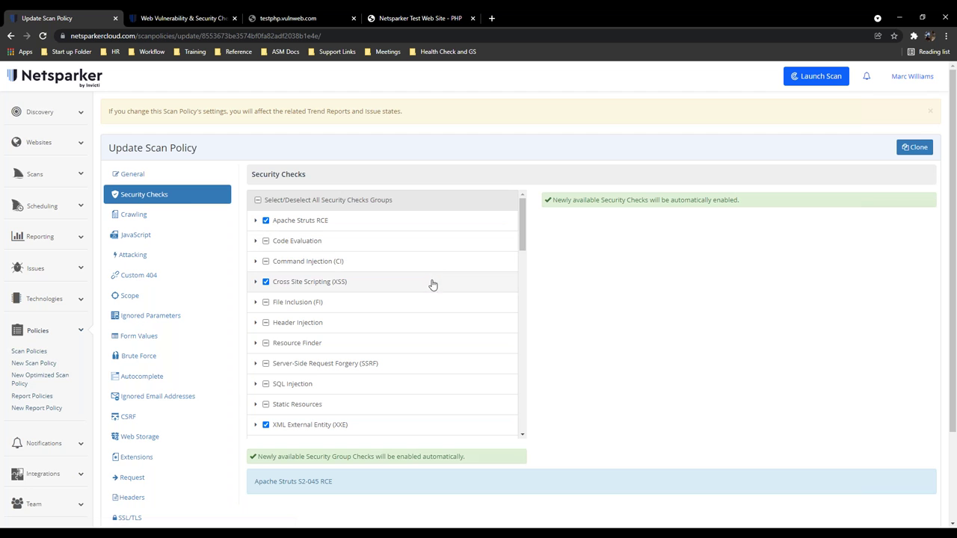
scroll(425, 280, "down", 6)
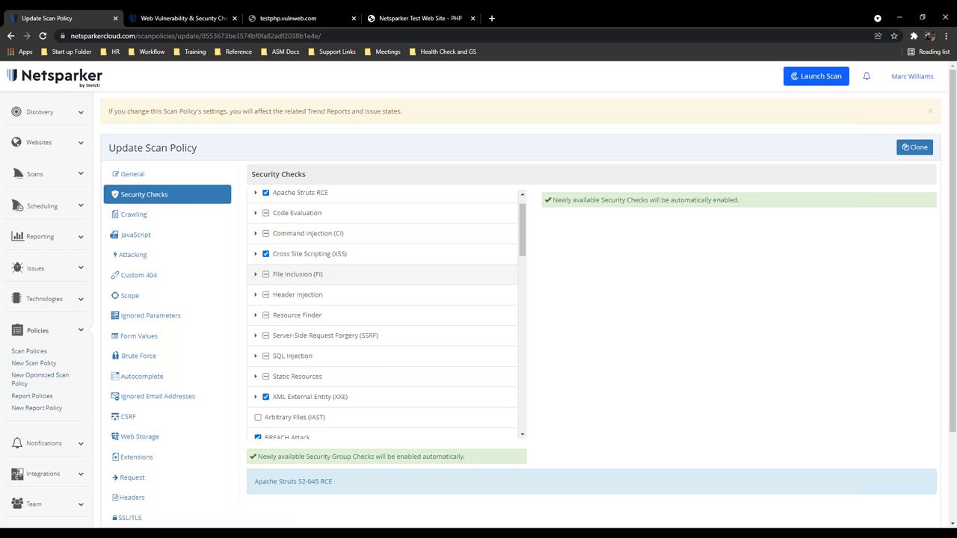
scroll(426, 299, "down", 6)
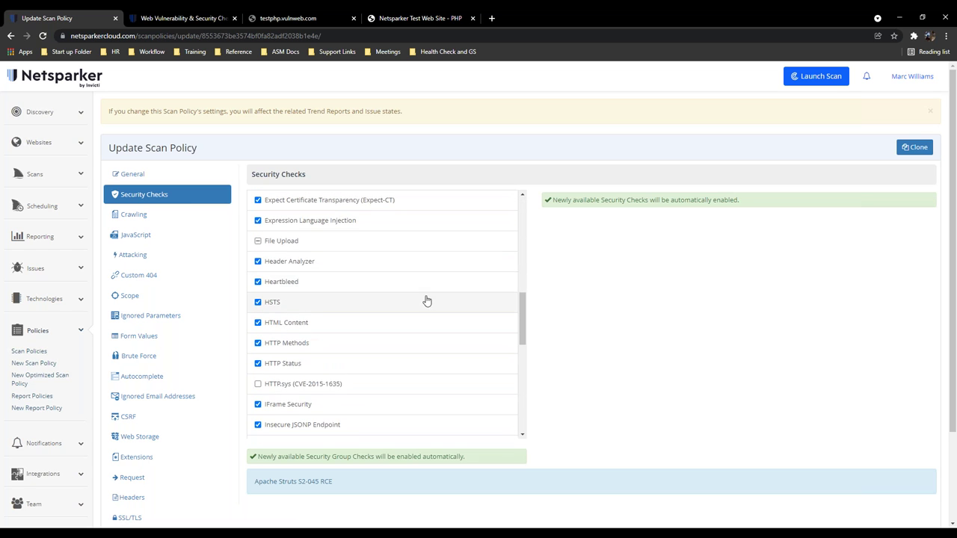
scroll(425, 290, "up", 12)
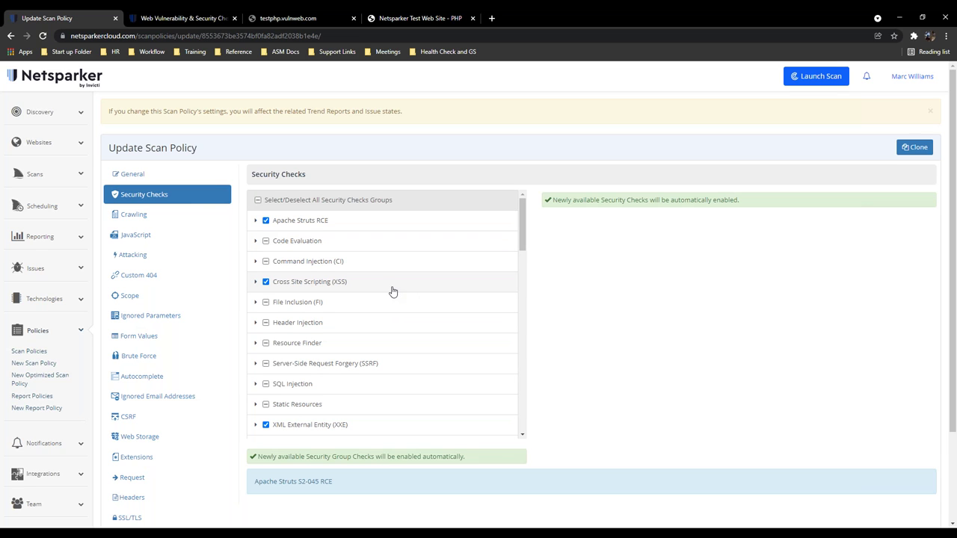
- Expand Code Evaluation and XSS groups and enable all DOM-based cross-site scripting checks
left_click(390, 244)
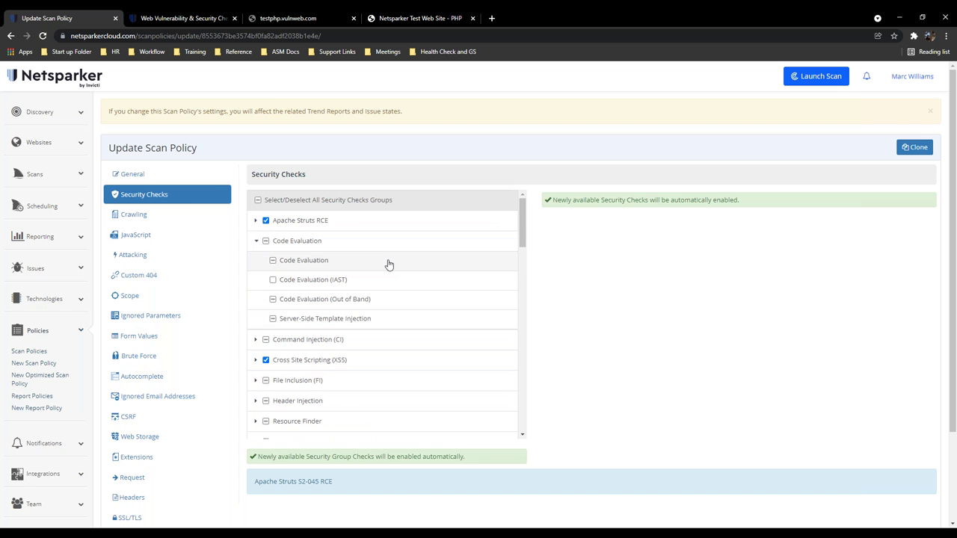
left_click(389, 261)
scroll(400, 280, "down", 1)
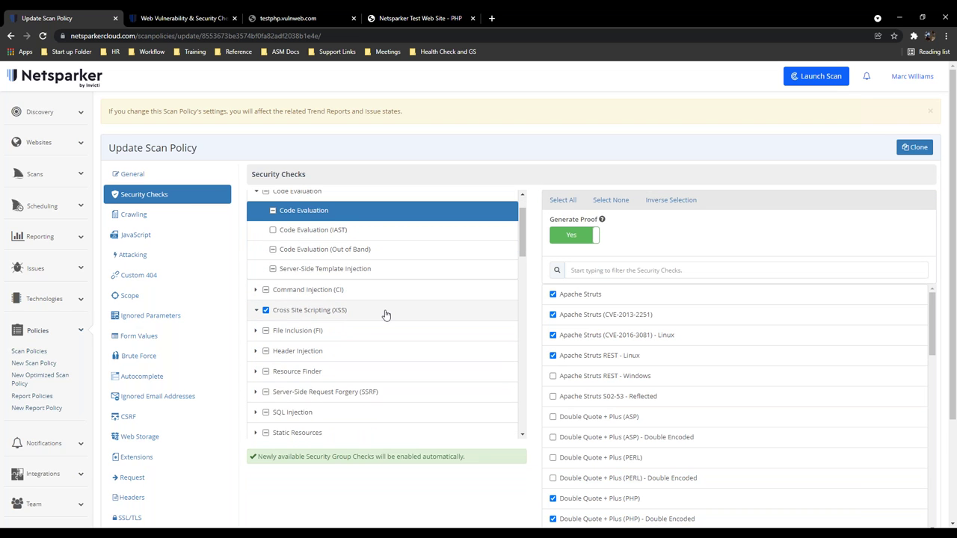
left_click(386, 311)
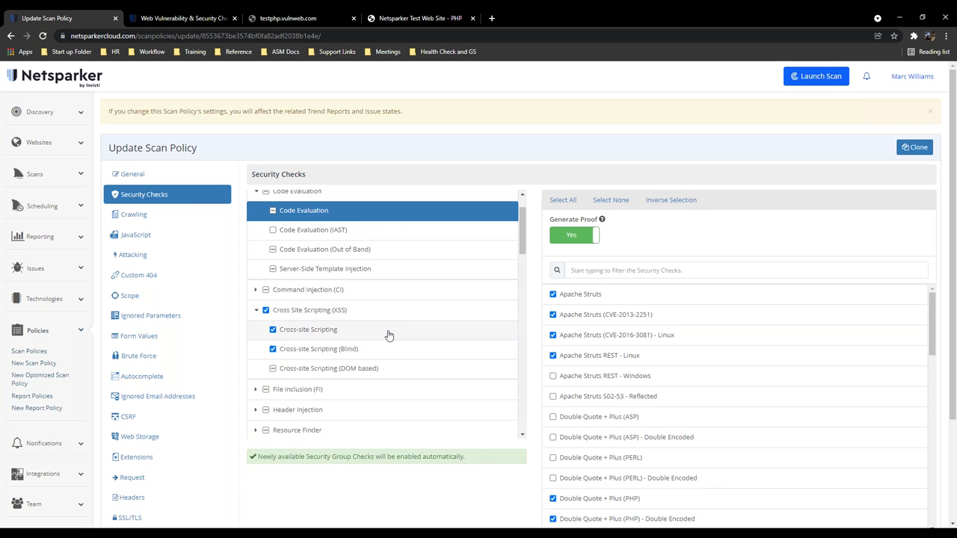
left_click(408, 369)
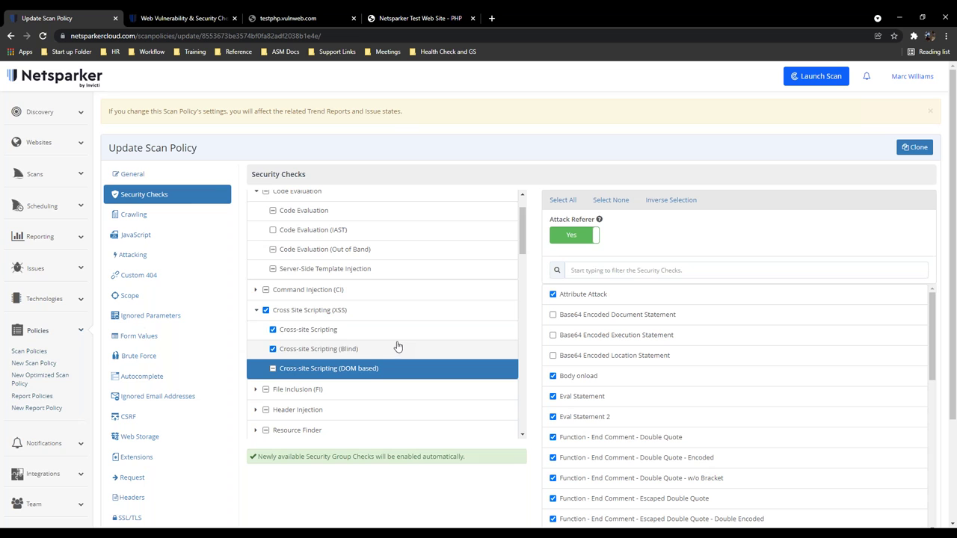
left_click(272, 368)
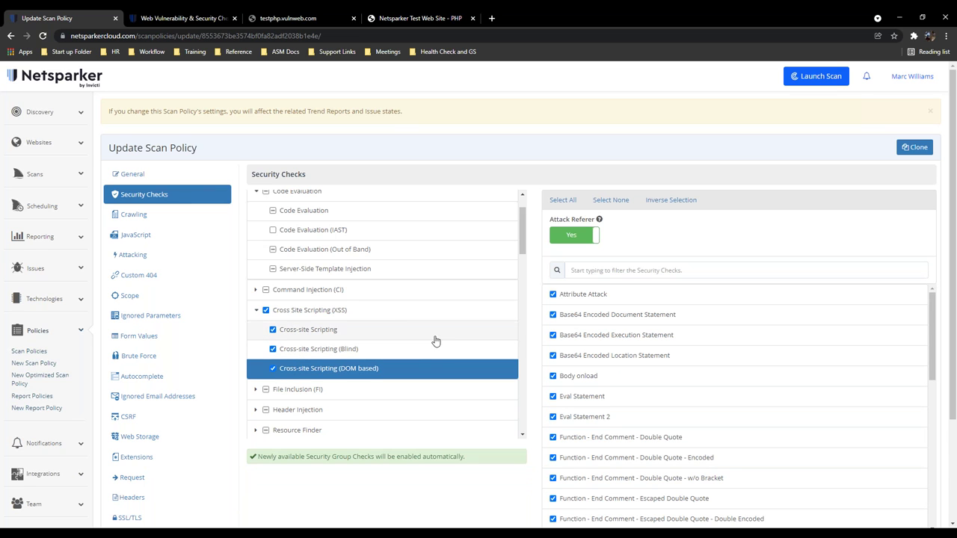
scroll(397, 321, "up", 2)
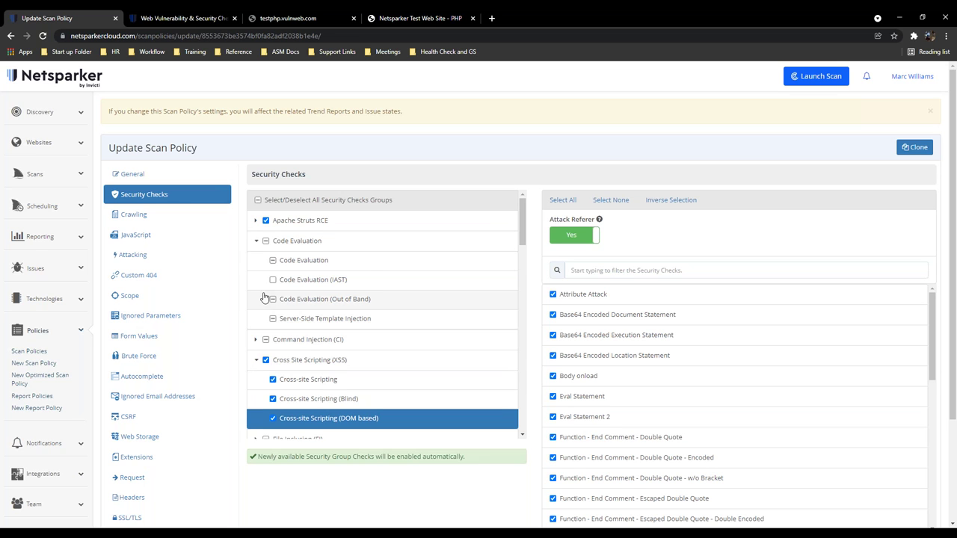
- Tick Select/Deselect All to enable every security check group
left_click(258, 201)
scroll(383, 296, "down", 15)
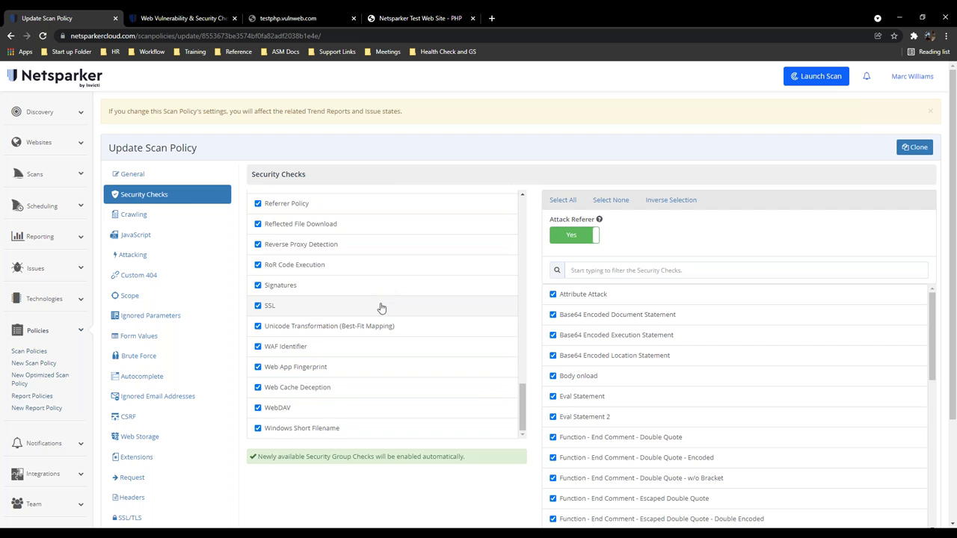
scroll(388, 305, "up", 2)
scroll(387, 305, "up", 8)
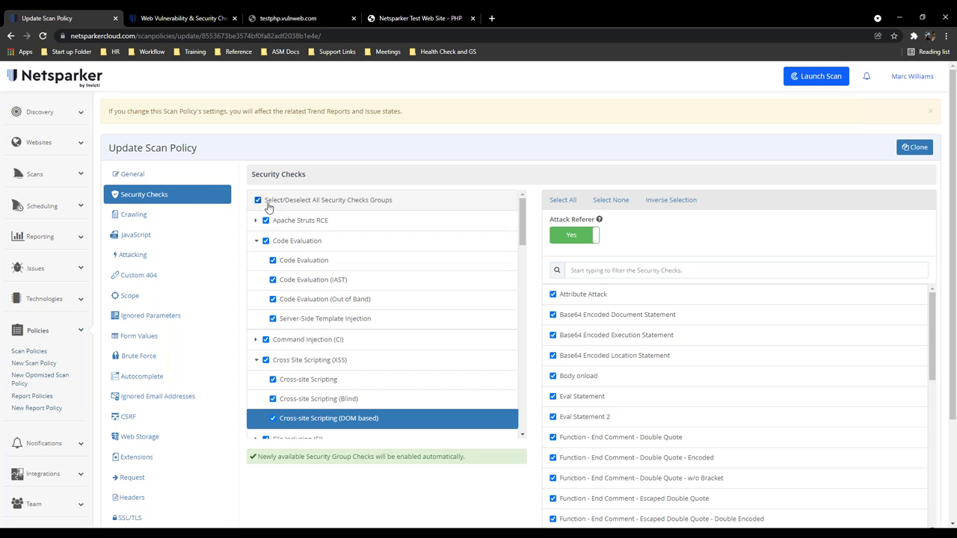
- In Crawling, set Maximum Signature to 100 and Maximum Page Visits to 200
left_click(188, 218)
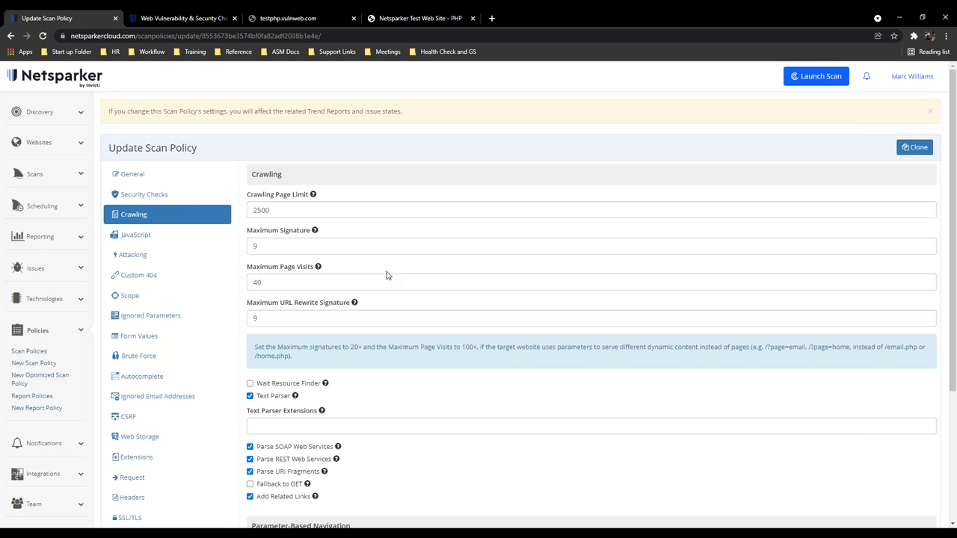
mouse_move(316, 232)
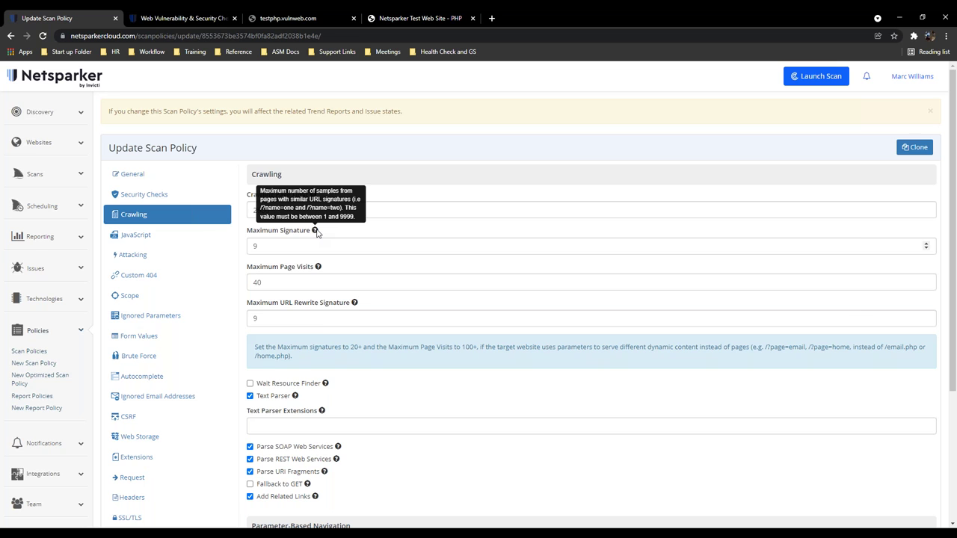
left_click_drag(263, 244, 204, 245)
type("100")
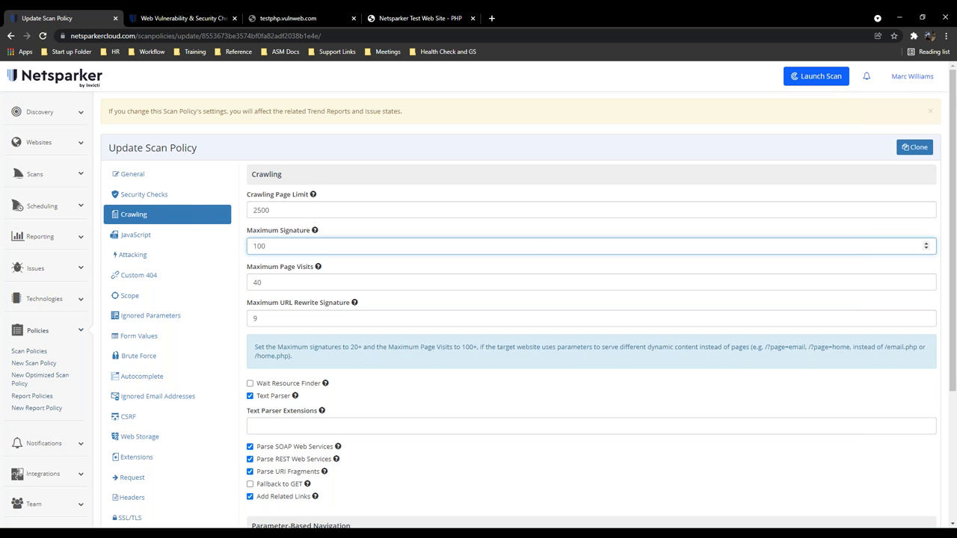
scroll(291, 281, "down", 1)
left_click_drag(261, 233, 327, 218)
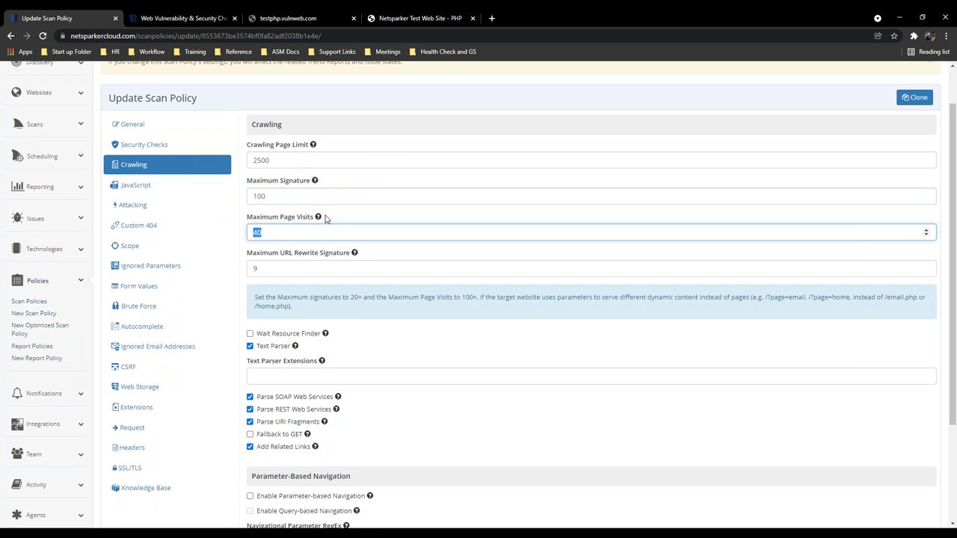
type("200")
scroll(362, 284, "down", 1)
scroll(366, 277, "down", 1)
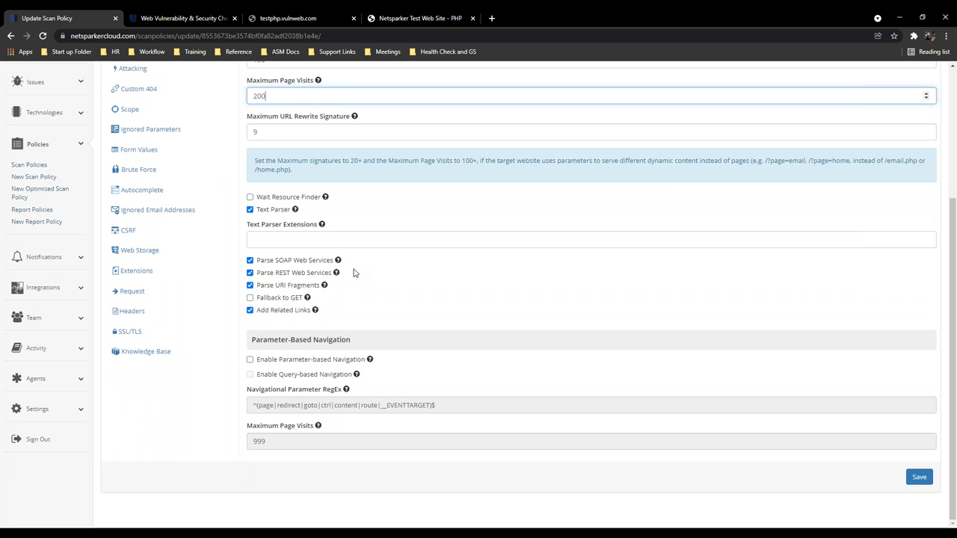
scroll(343, 293, "up", 3)
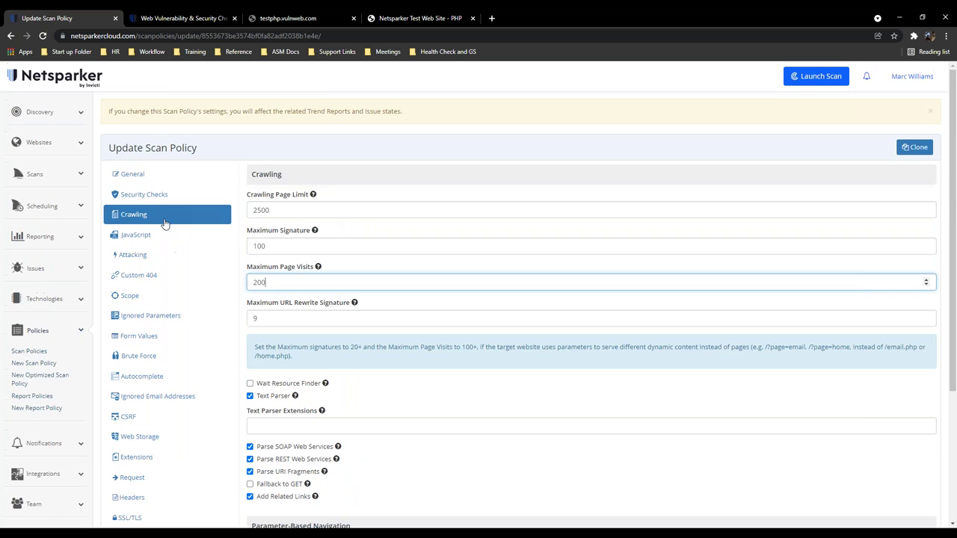
- Compare the Default, SPA and Large SPA JavaScript presets, settling on Large SPA
left_click(172, 236)
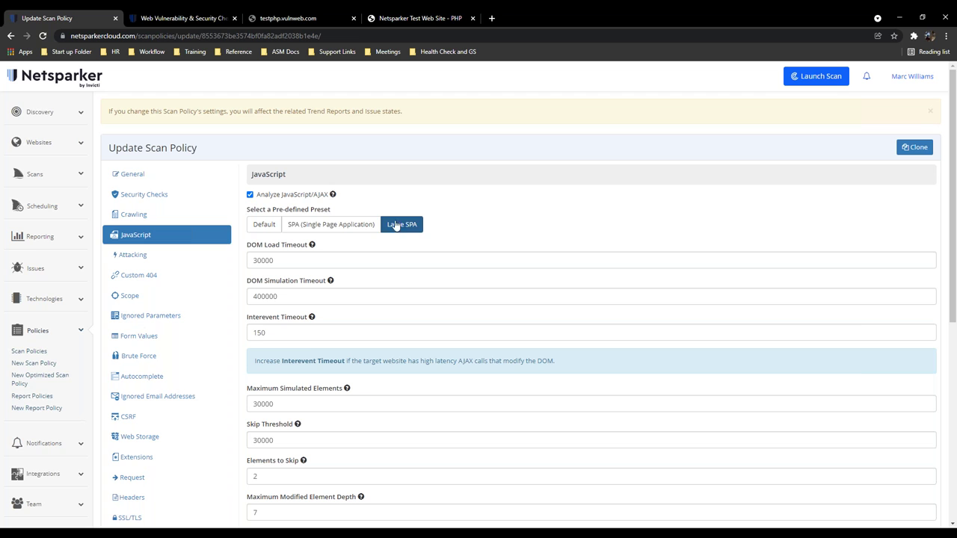
left_click(348, 224)
left_click(265, 228)
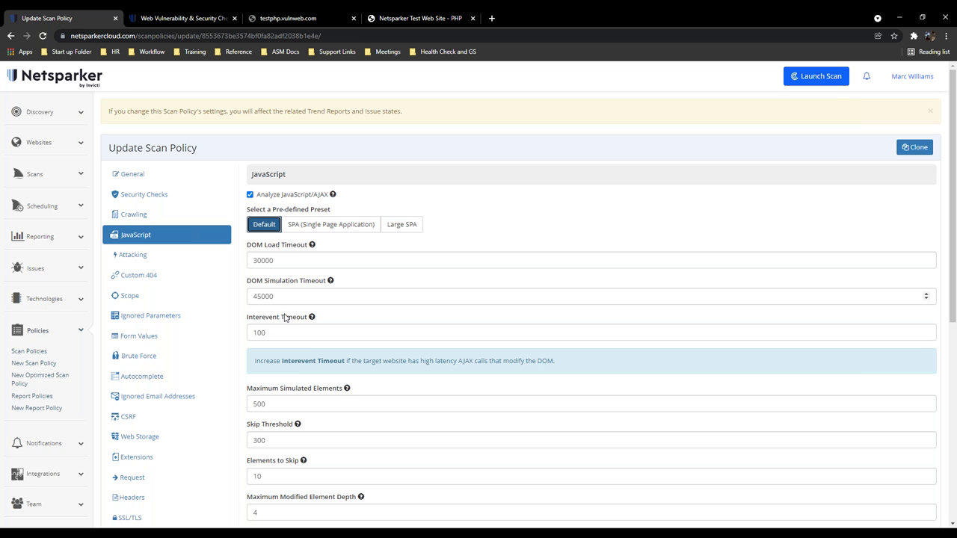
left_click(306, 227)
left_click(401, 224)
left_click(329, 224)
left_click(270, 226)
left_click(397, 227)
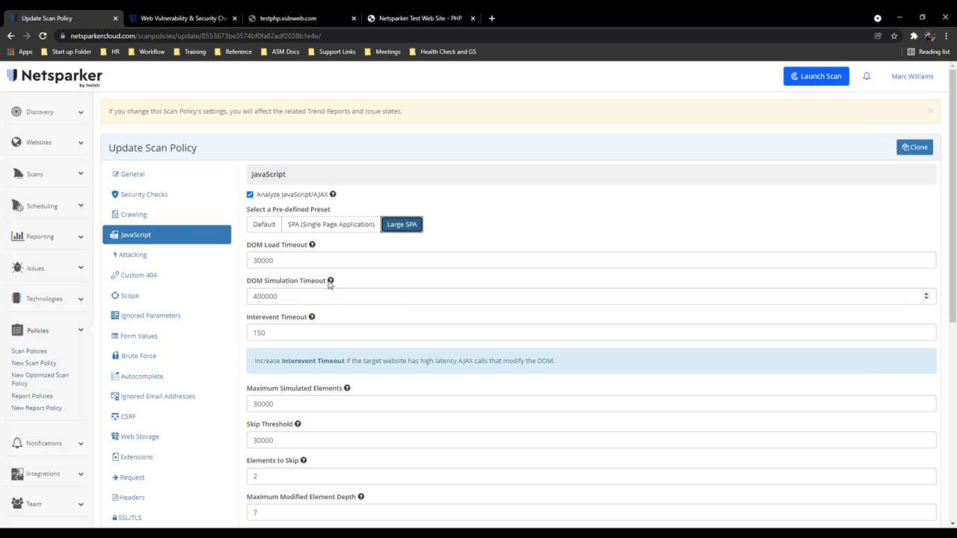
- Inspect the DOM Simulation Timeout, then reapply Large SPA to restore its 400000 value
mouse_move(330, 281)
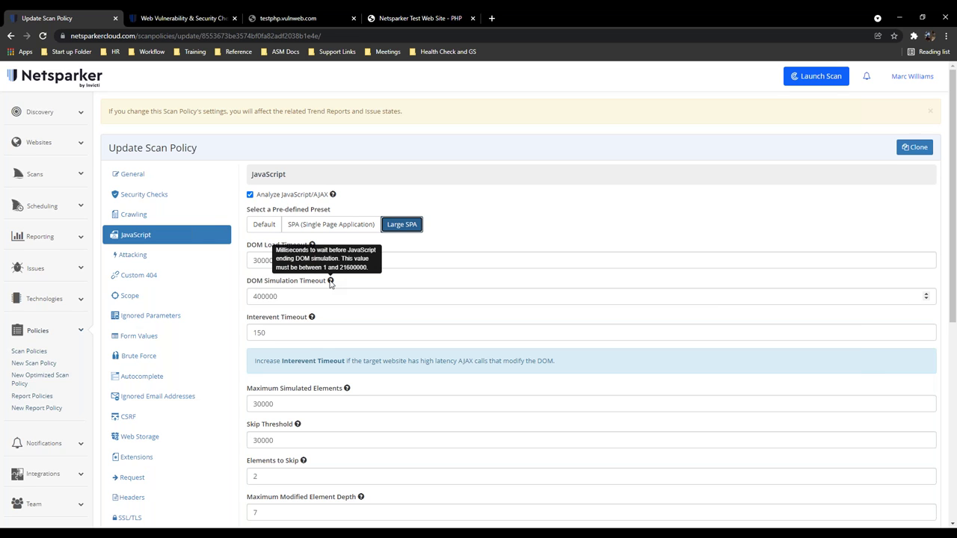
left_click(297, 294)
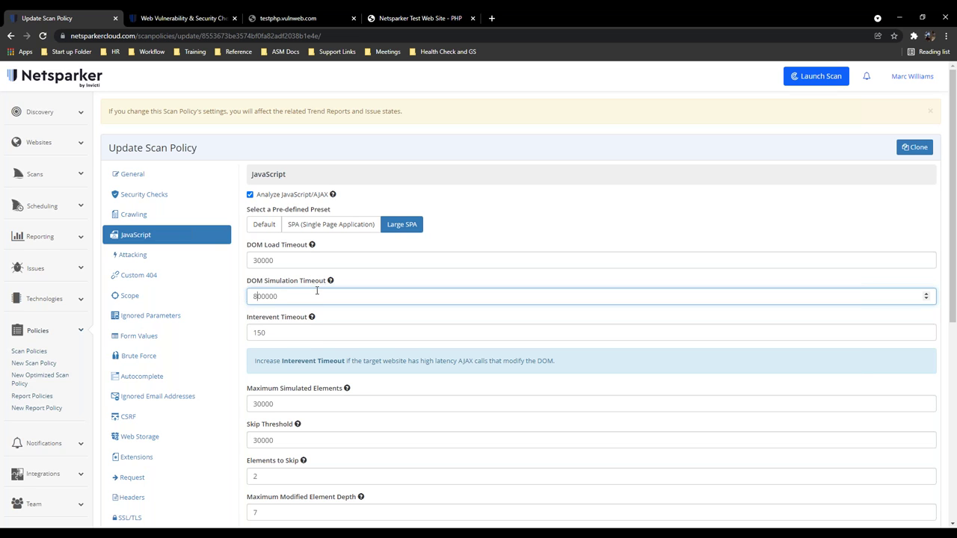
mouse_move(312, 318)
left_click(402, 226)
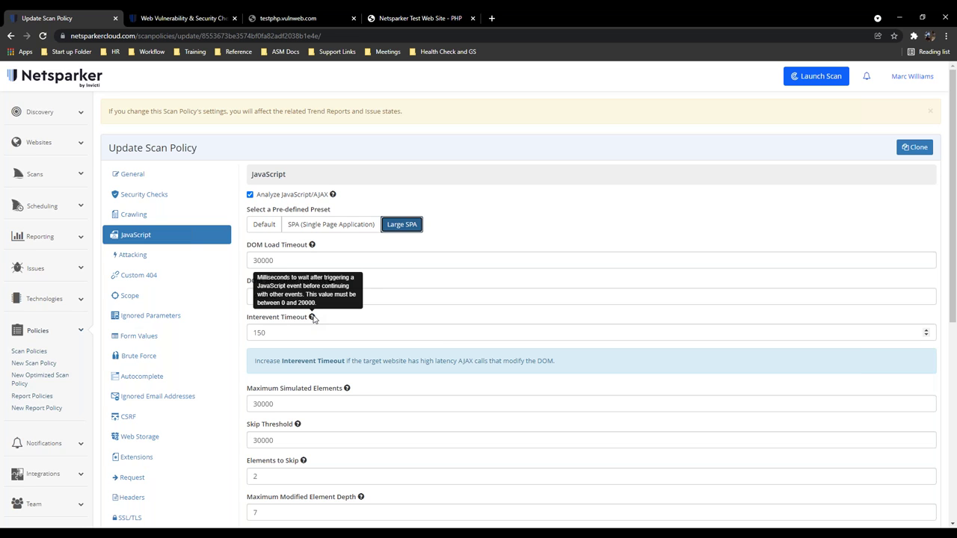
scroll(476, 313, "down", 4)
scroll(459, 317, "down", 2)
scroll(420, 314, "up", 3)
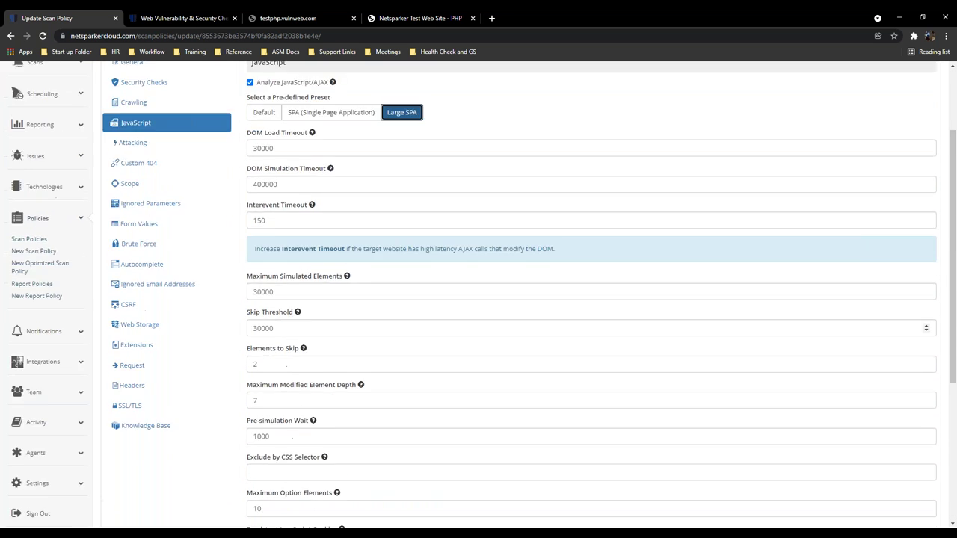
scroll(422, 305, "up", 3)
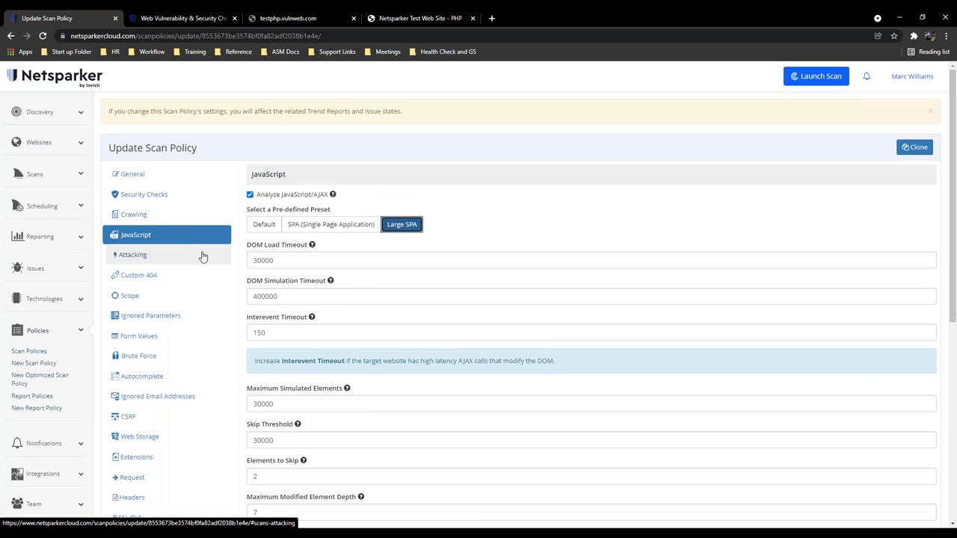
- Browse the Attacking, Custom 404 and Scope settings, ending on the Ignored Parameters table
left_click(202, 256)
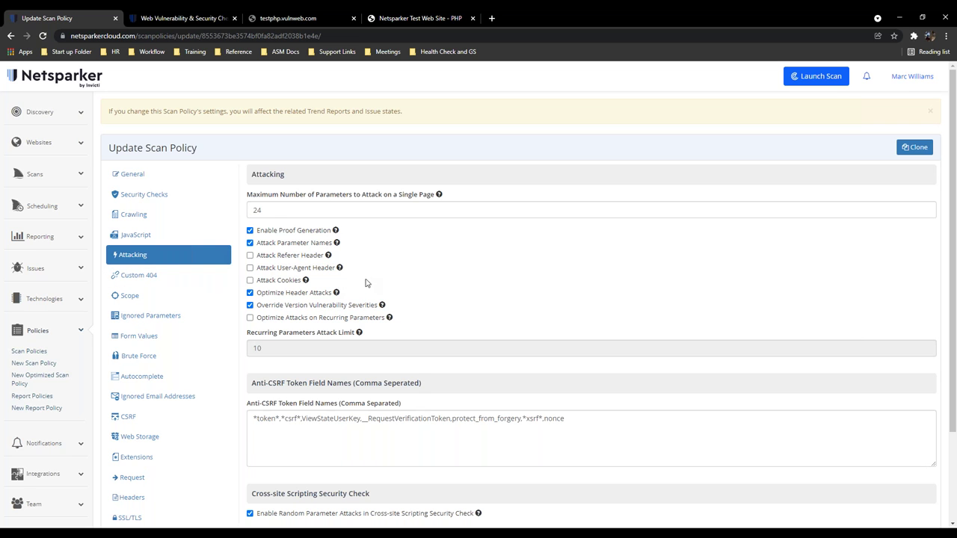
mouse_move(383, 307)
scroll(426, 332, "down", 2)
scroll(423, 330, "up", 1)
left_click(182, 211)
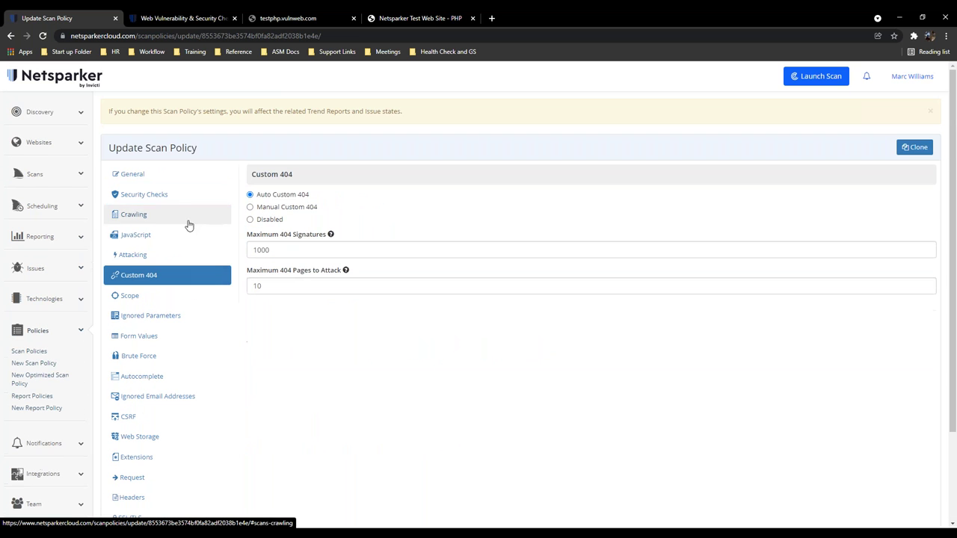
left_click(165, 300)
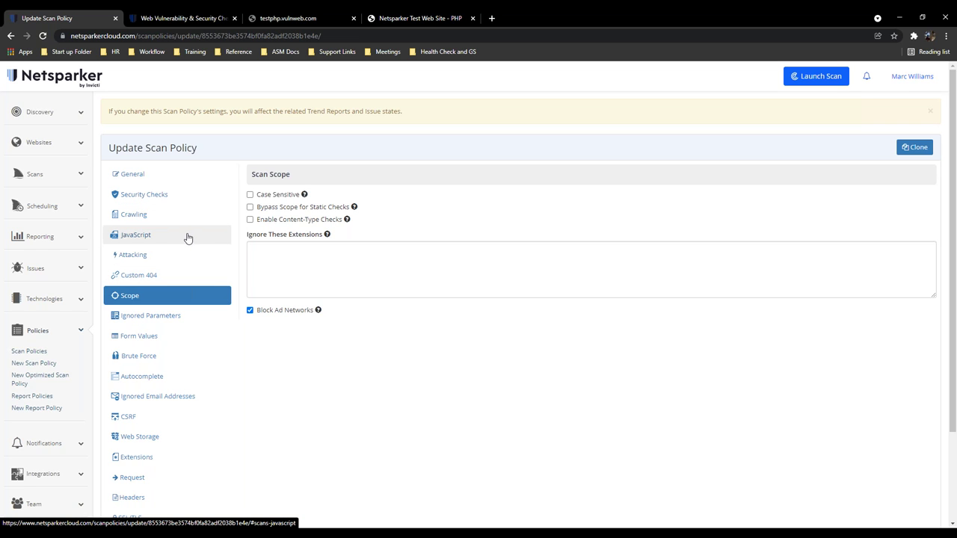
left_click(181, 322)
scroll(175, 288, "down", 1)
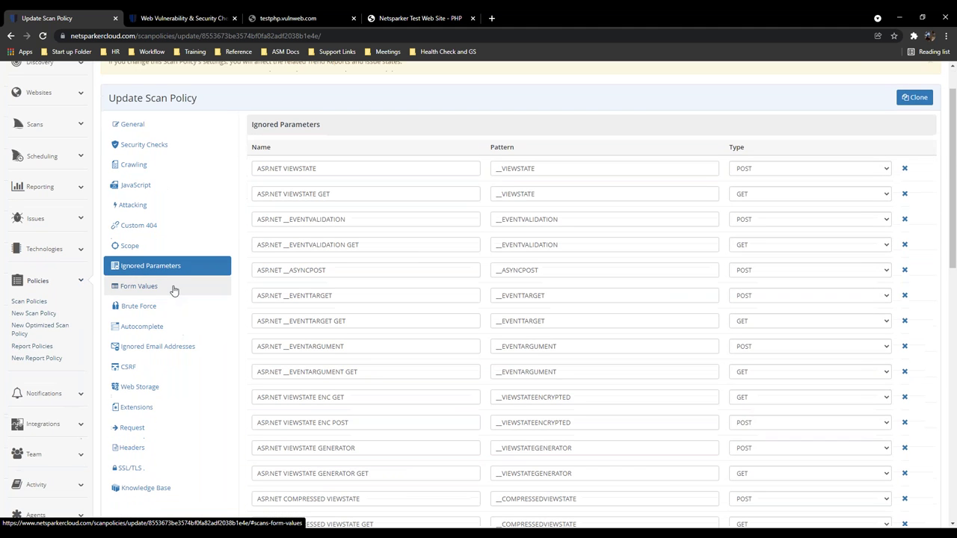
- Inspect the Form Values list, examining the Email and Name row values
left_click(173, 289)
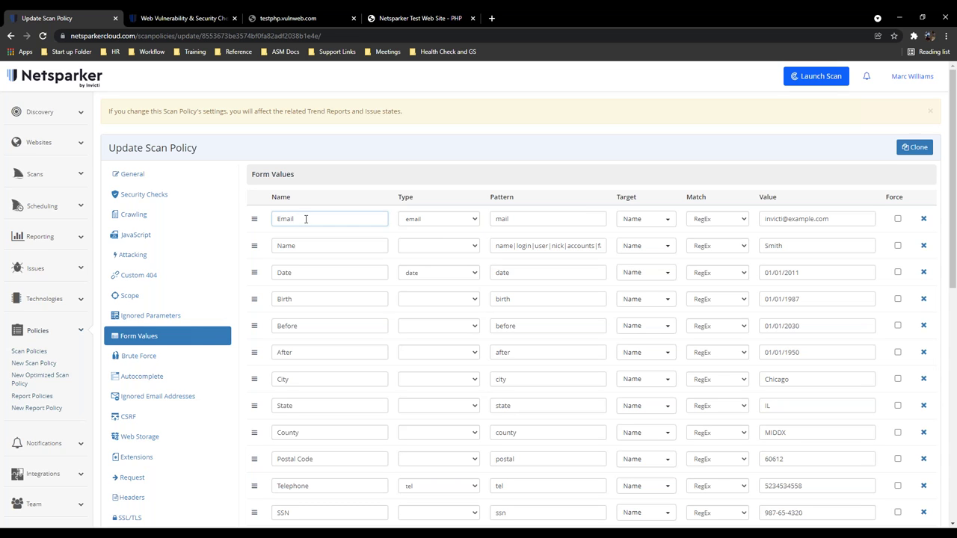
left_click(853, 219)
double_click(831, 219)
left_click(831, 219)
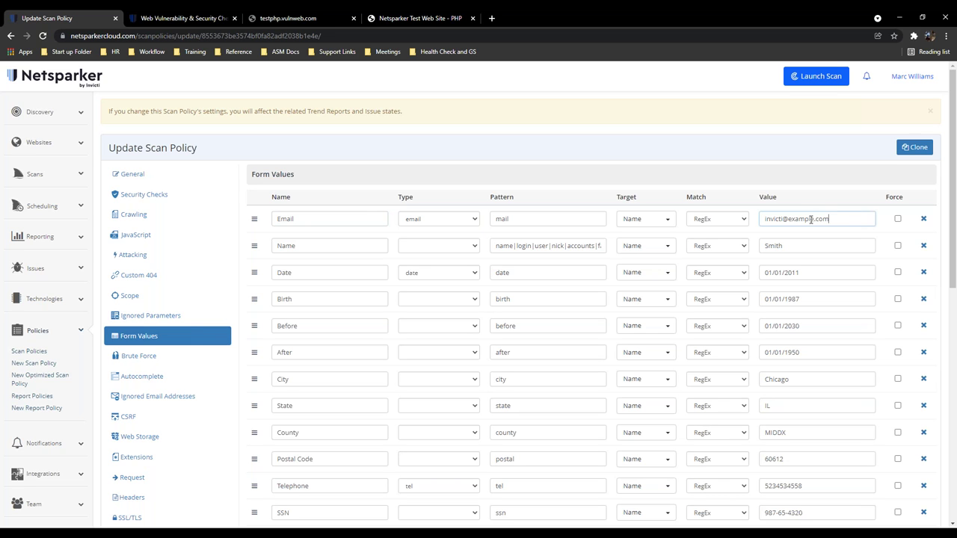
double_click(799, 219)
left_click(306, 247)
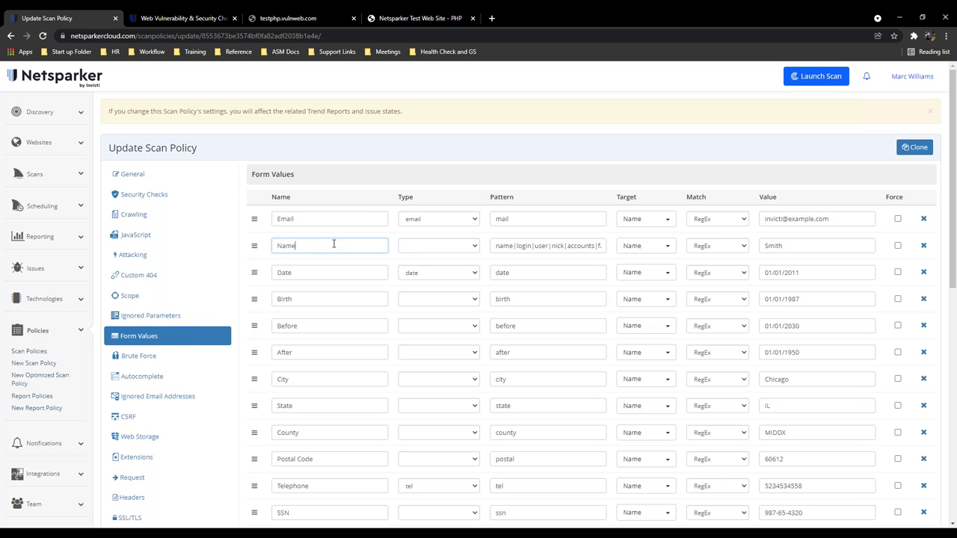
left_click(804, 246)
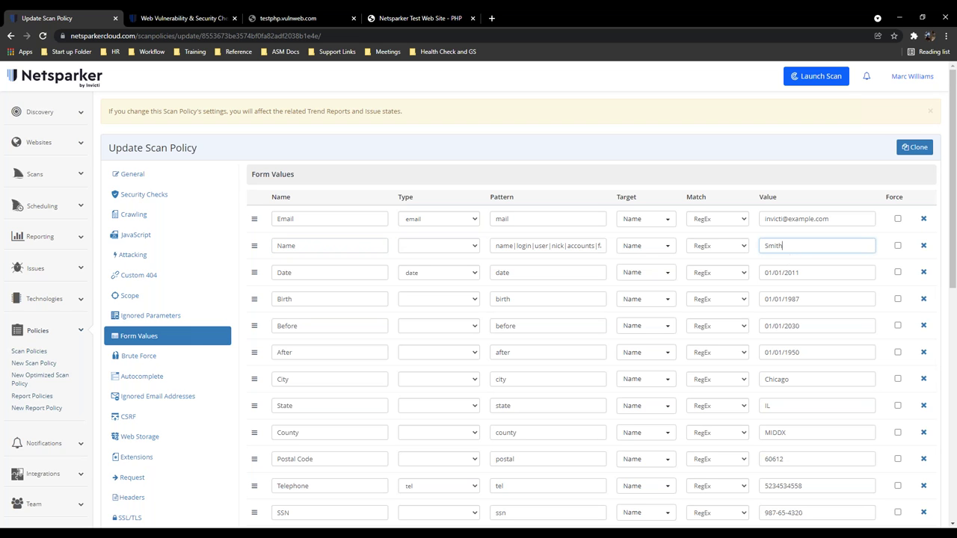
- Add a new empty form value row, then view the Brute Force settings
scroll(742, 303, "down", 3)
scroll(457, 321, "down", 4)
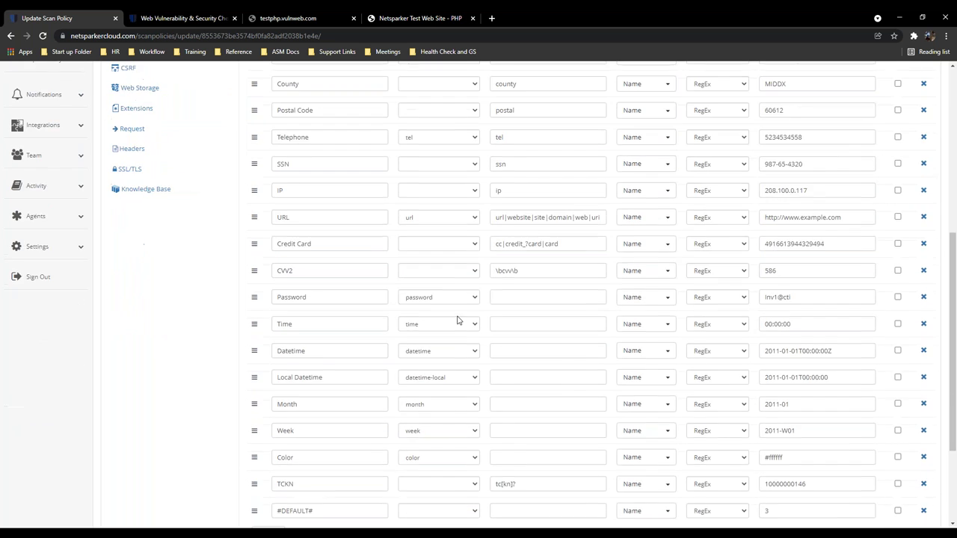
scroll(435, 314, "up", 4)
scroll(435, 315, "down", 4)
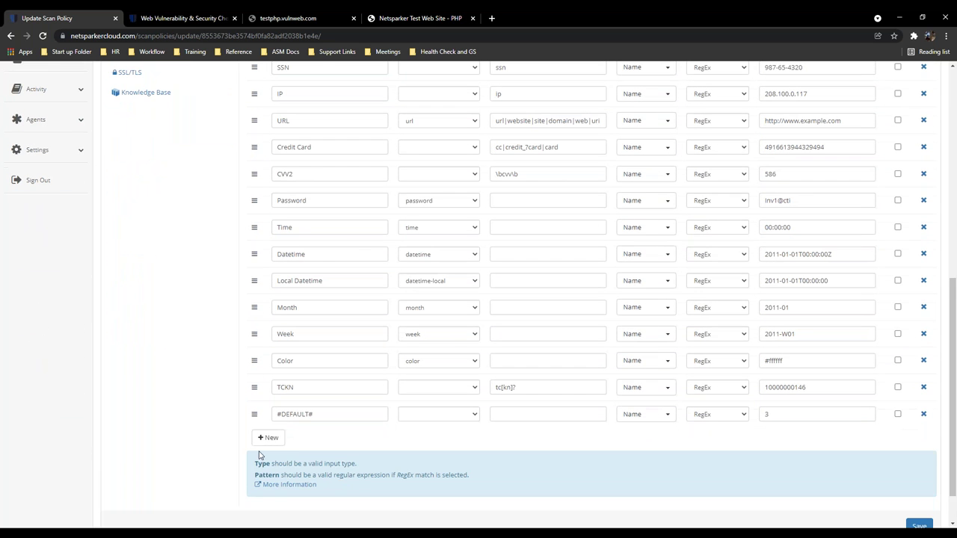
left_click(268, 438)
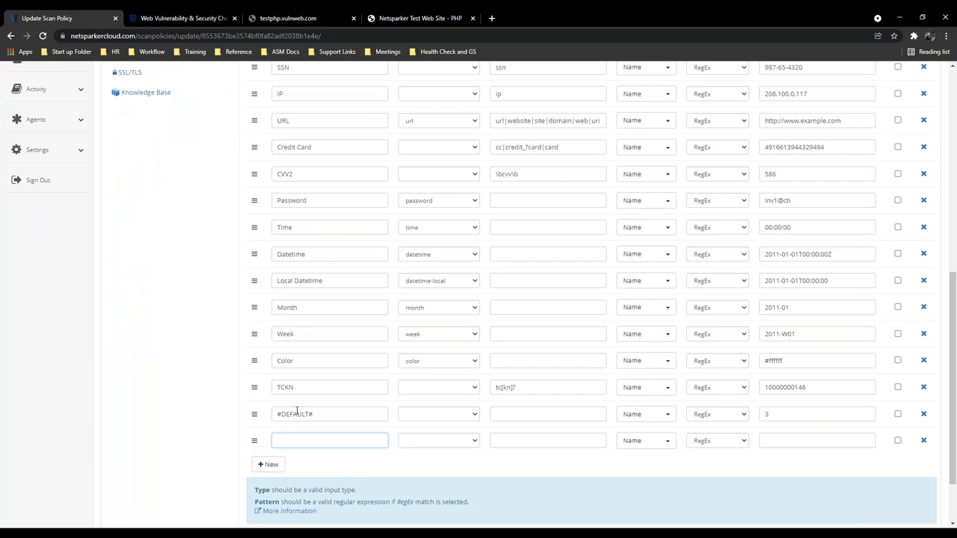
scroll(291, 419, "up", 7)
scroll(290, 269, "down", 7)
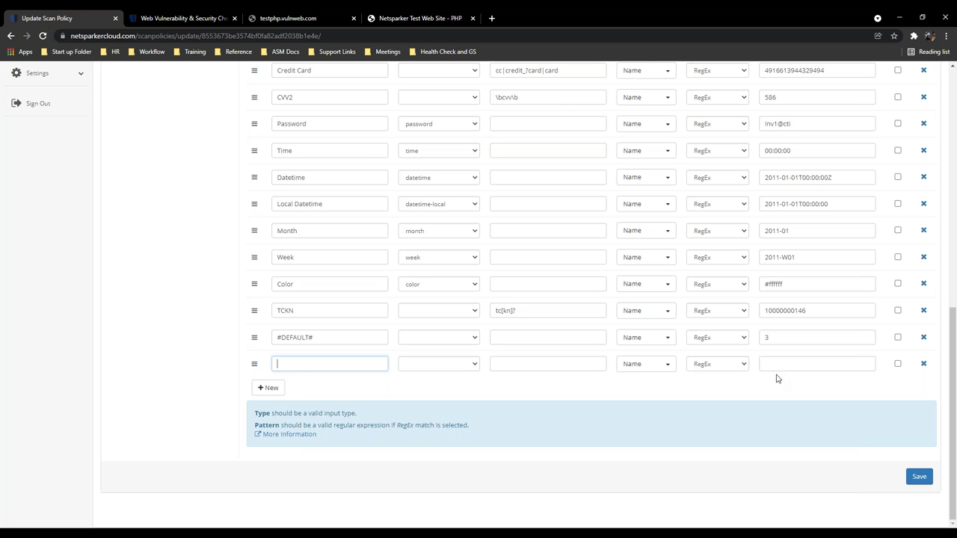
scroll(412, 396, "up", 10)
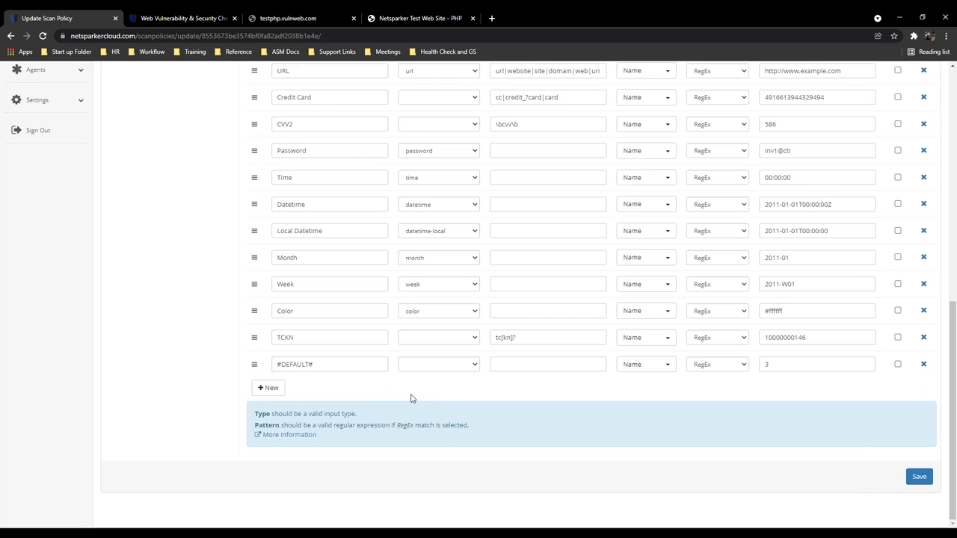
left_click(175, 164)
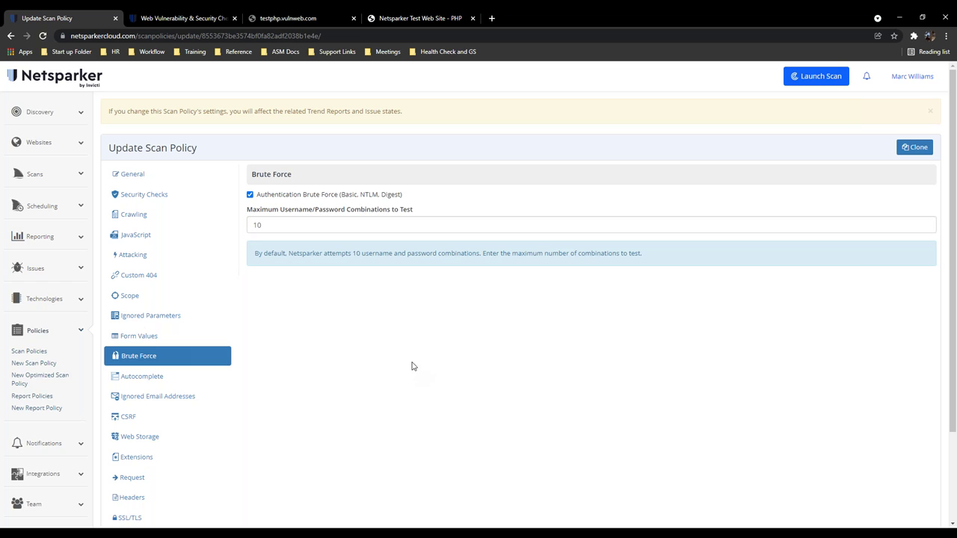
- Select the Brute Force combinations value 10, then view Autocomplete and Ignored Email Addresses
double_click(255, 224)
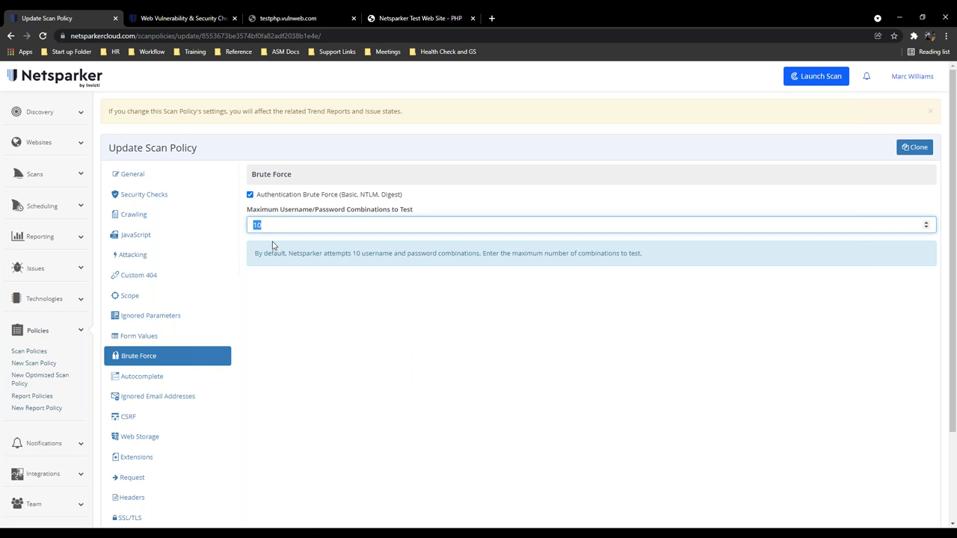
left_click(186, 379)
scroll(191, 377, "down", 2)
left_click(153, 284)
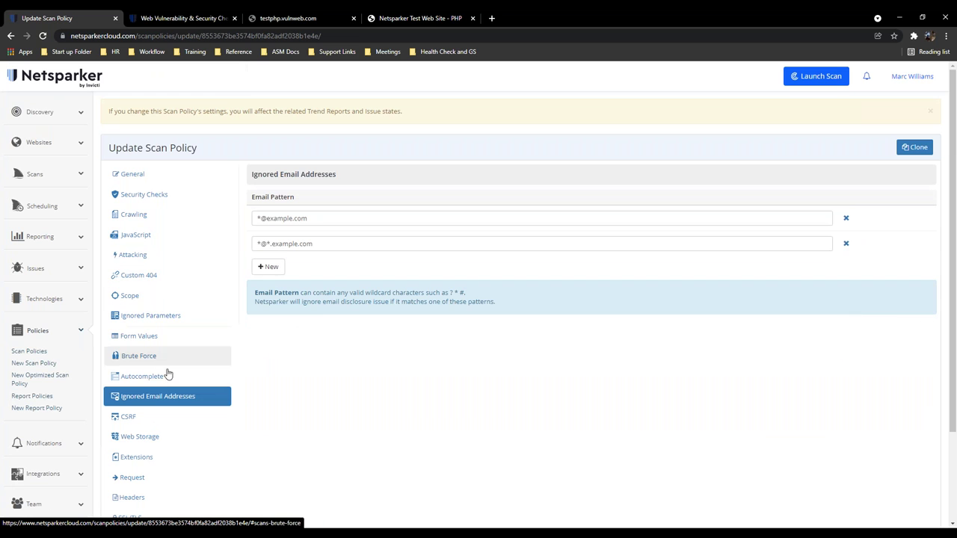
- Review the CSRF settings and the empty Web Storage list
left_click(169, 421)
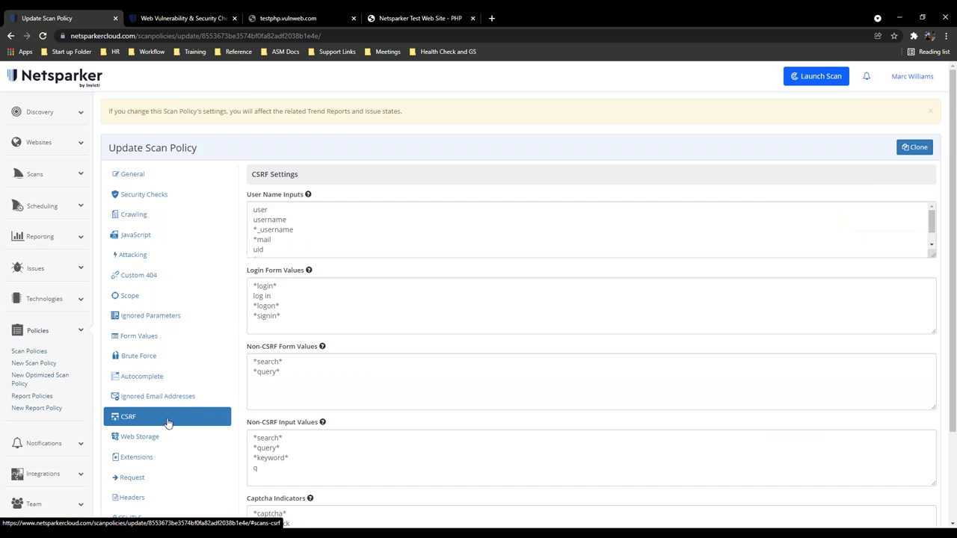
scroll(169, 423, "down", 2)
scroll(150, 338, "up", 2)
scroll(130, 357, "down", 2)
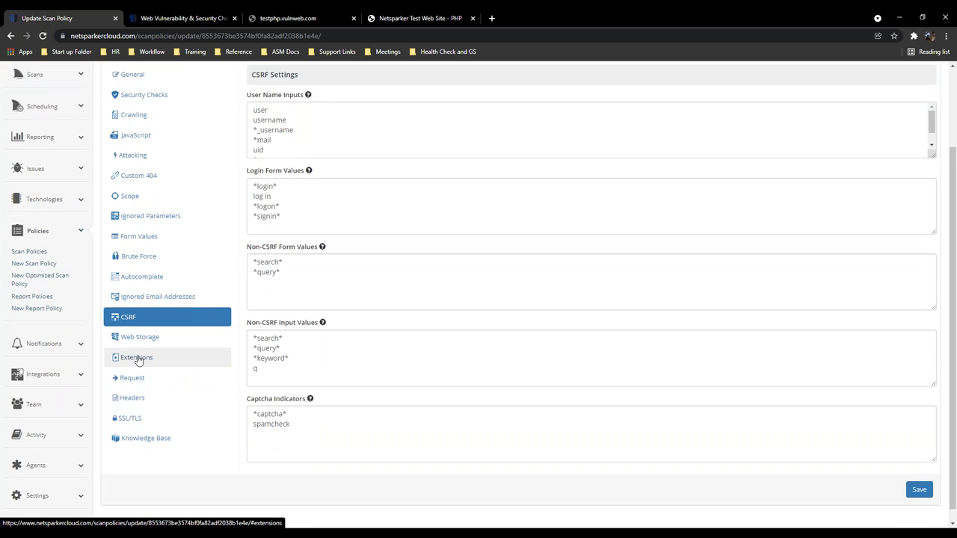
left_click(140, 342)
scroll(135, 407, "down", 1)
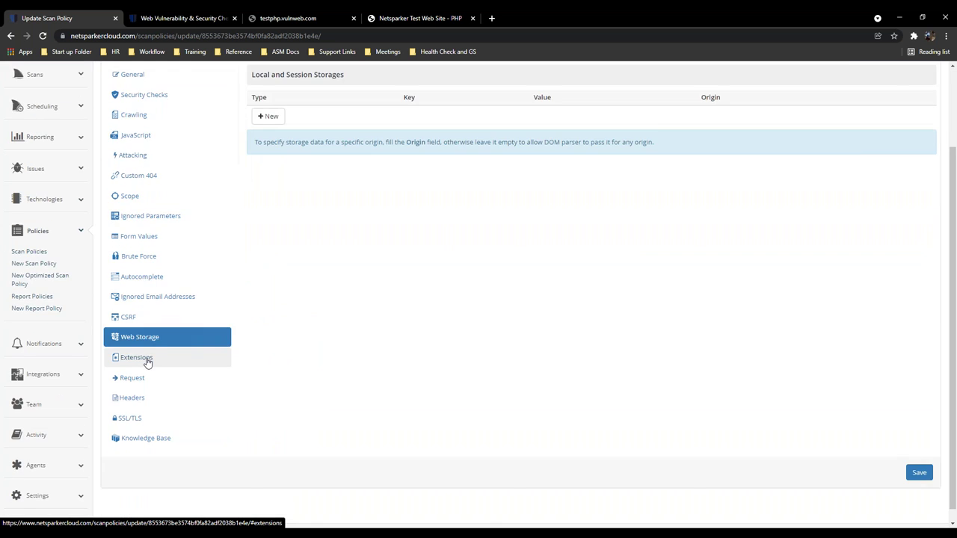
left_click(147, 361)
- Leave the gif extension's Crawl Only Parameter and Attack Parameters options unchanged, then go to Request settings
scroll(283, 331, "down", 5)
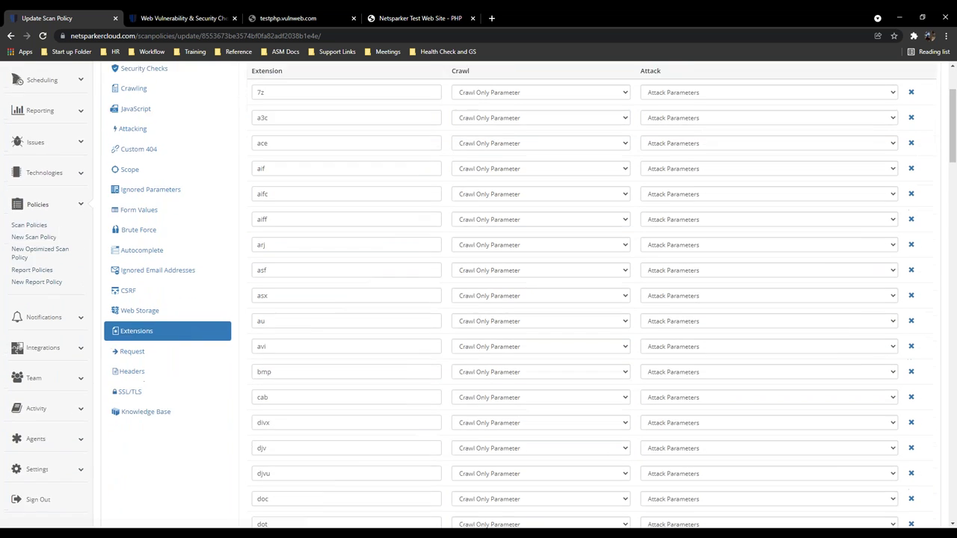
scroll(316, 324, "down", 5)
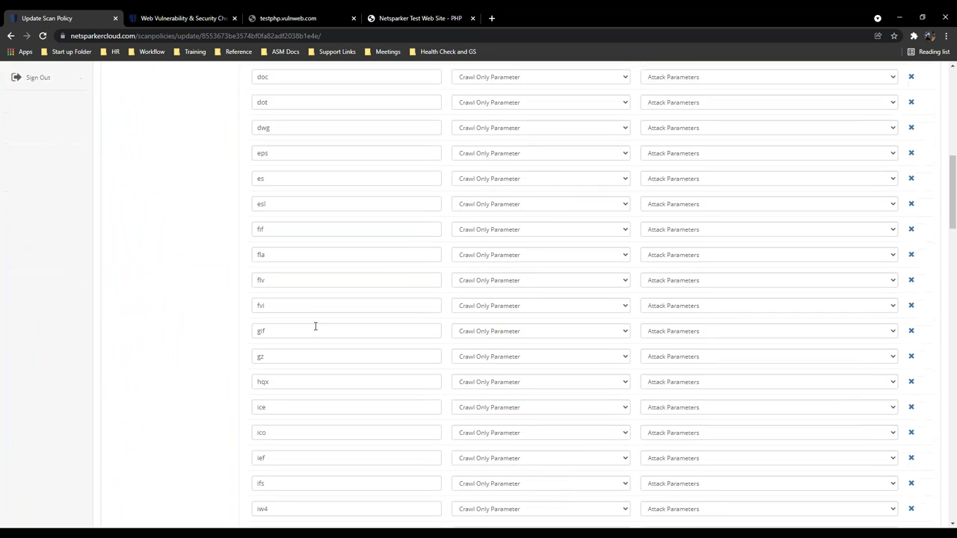
scroll(302, 294, "up", 2)
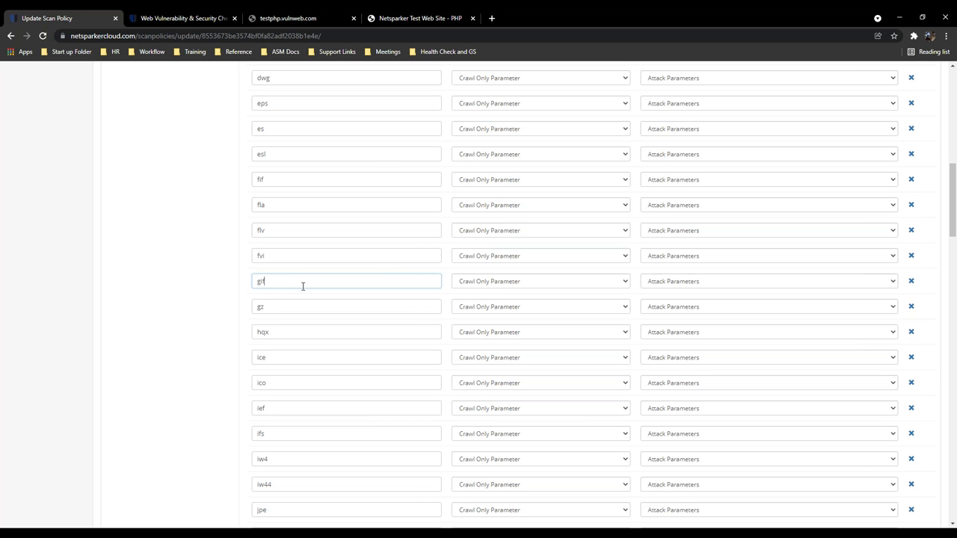
left_click(483, 283)
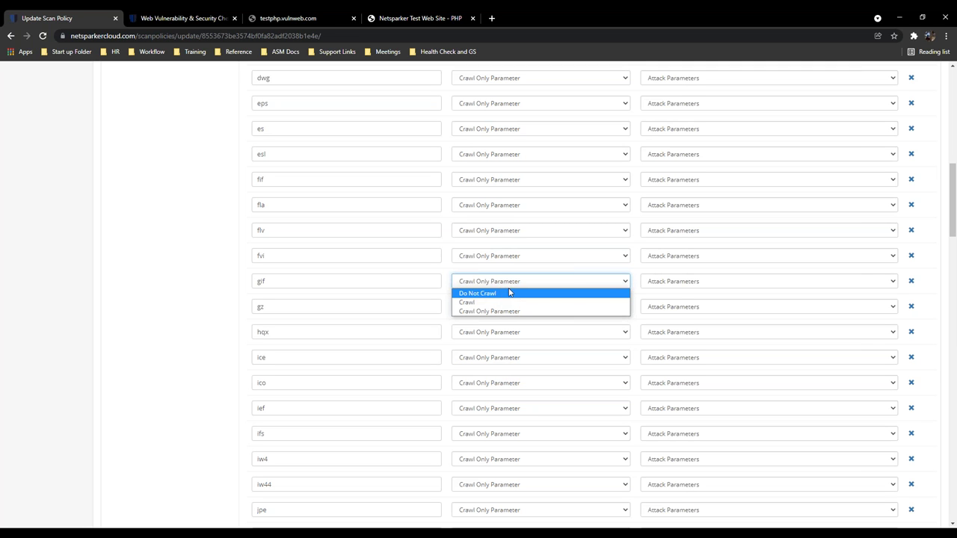
left_click(675, 283)
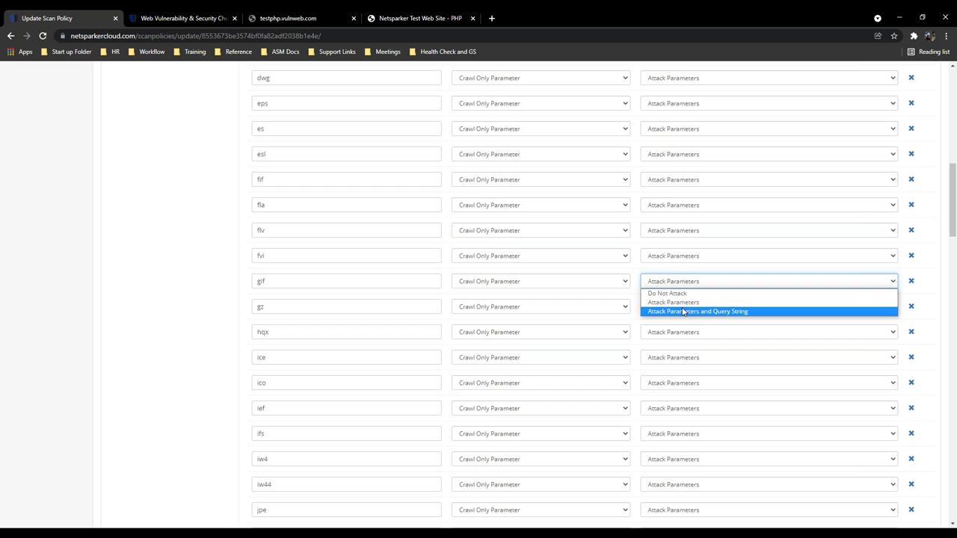
left_click(185, 272)
scroll(187, 276, "up", 5)
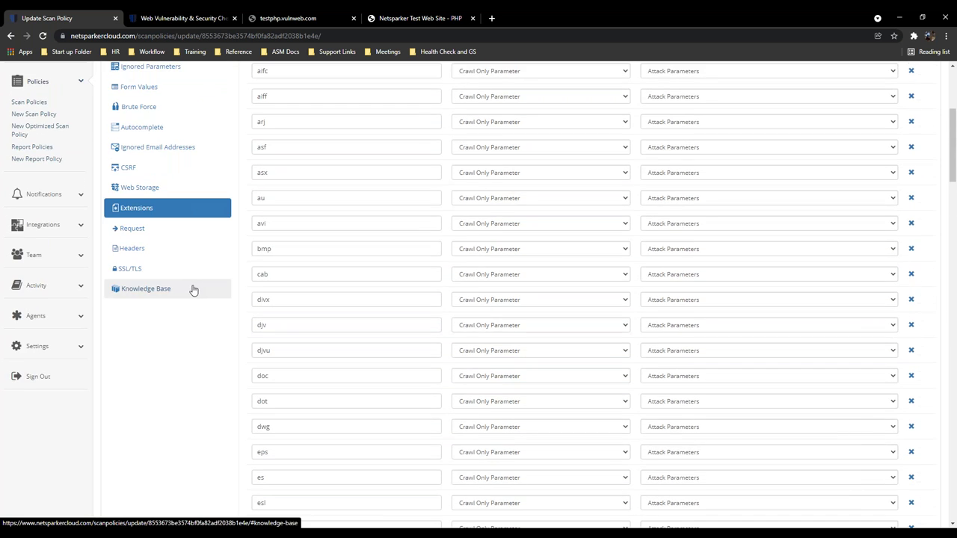
left_click(184, 229)
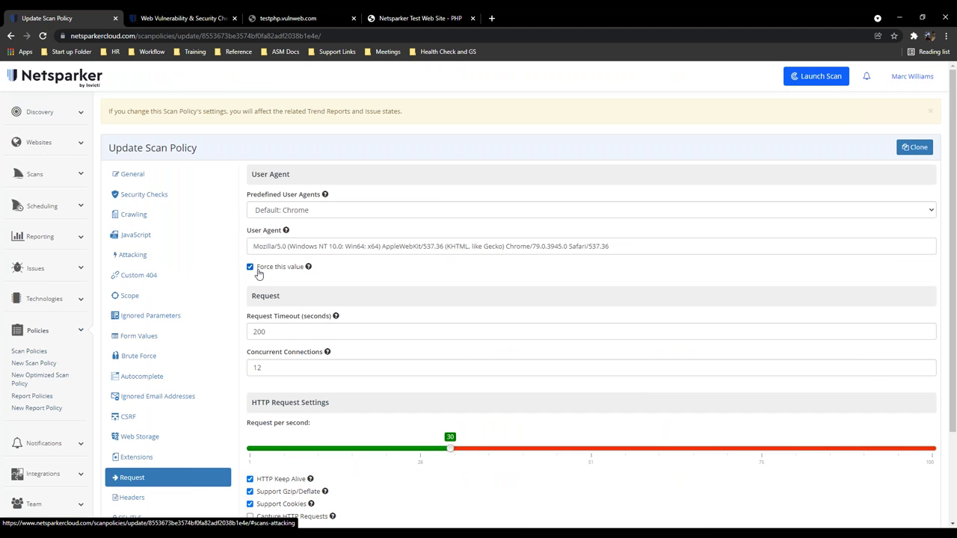
- Choose IE 7.0 as the predefined user agent so the MSIE 7.0 string is used
scroll(386, 341, "down", 2)
scroll(448, 378, "up", 1)
scroll(449, 379, "up", 2)
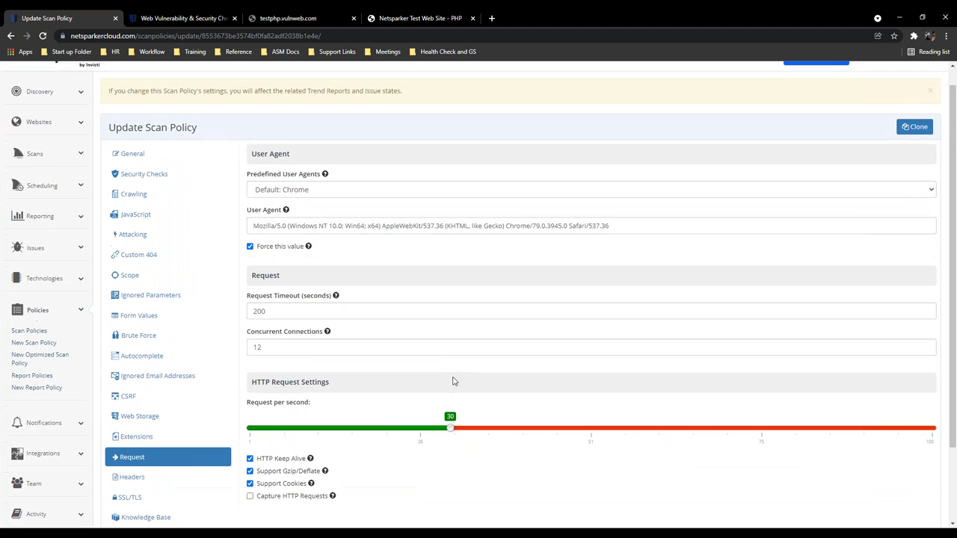
scroll(453, 380, "down", 1)
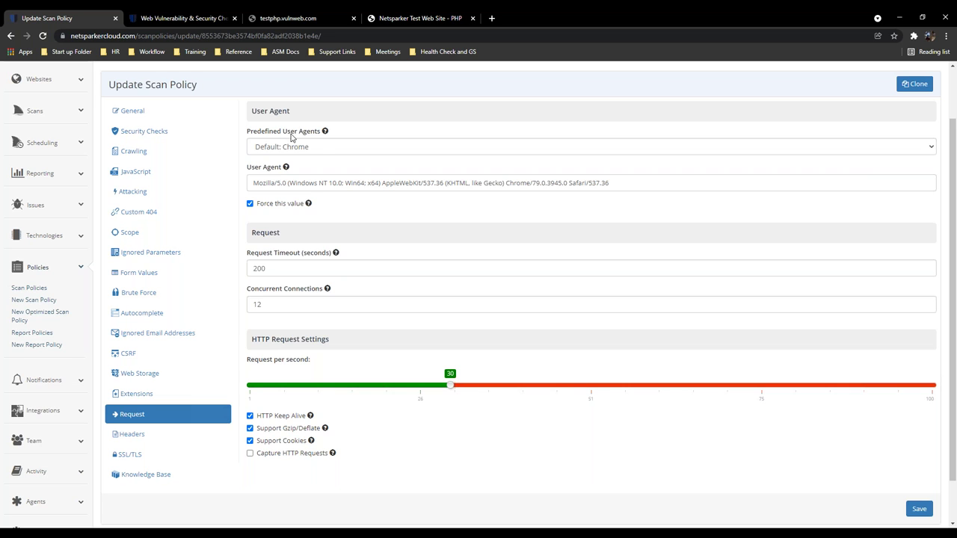
left_click(321, 151)
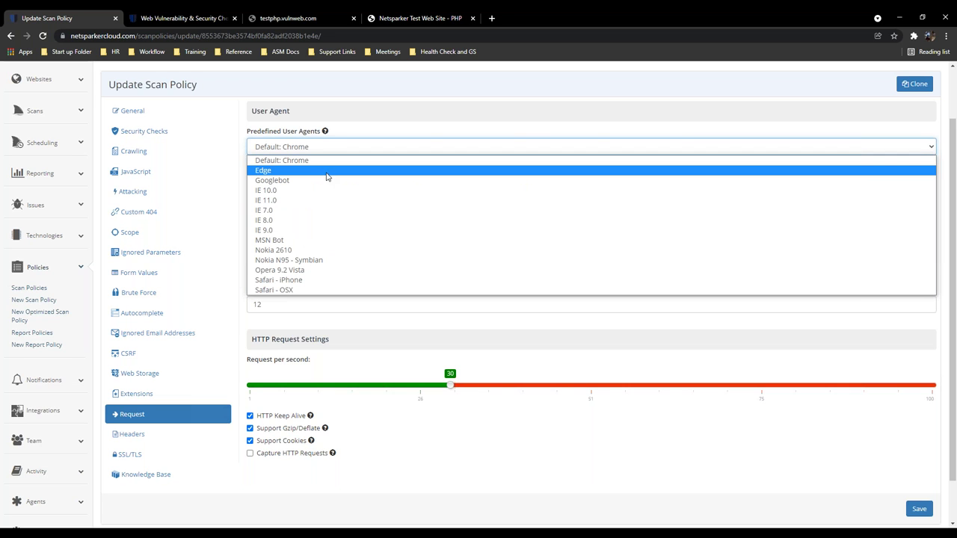
left_click(327, 212)
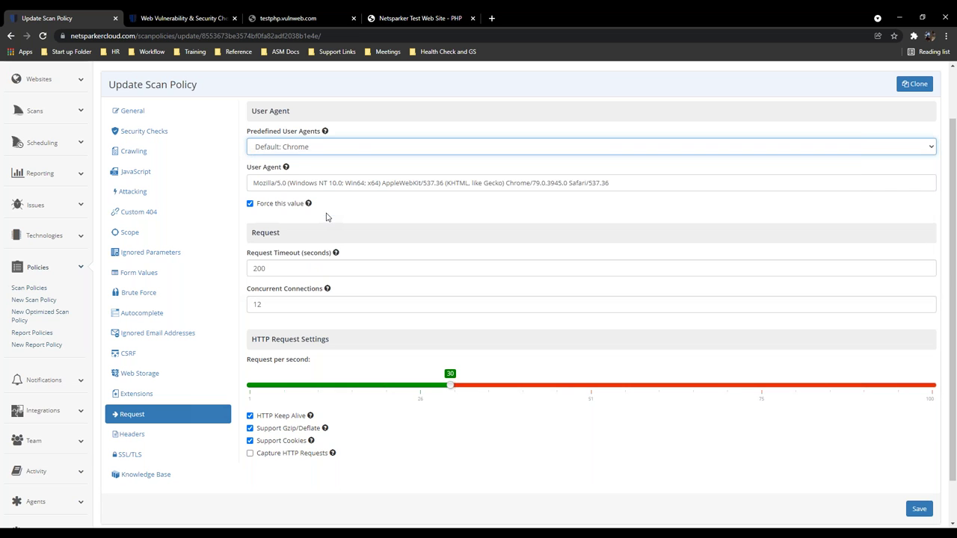
left_click(312, 149)
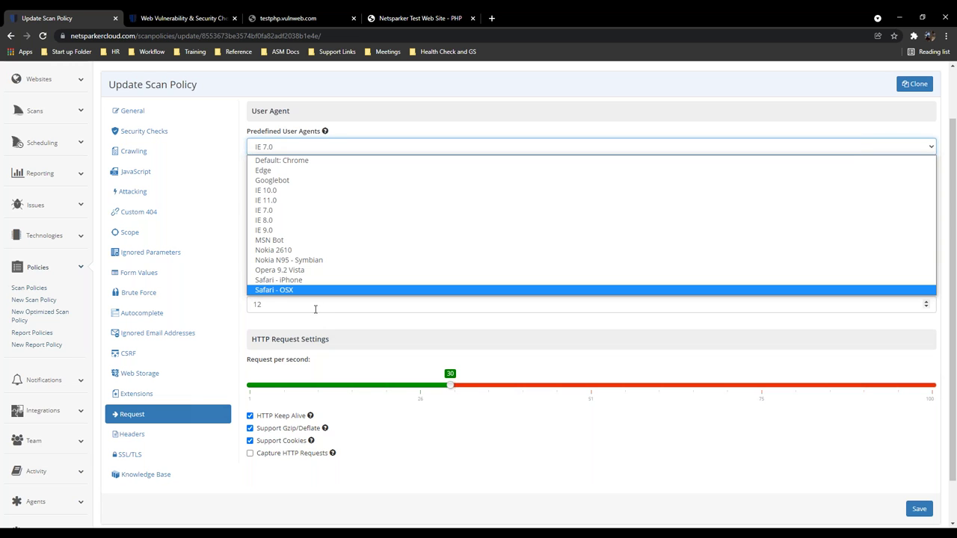
left_click(324, 327)
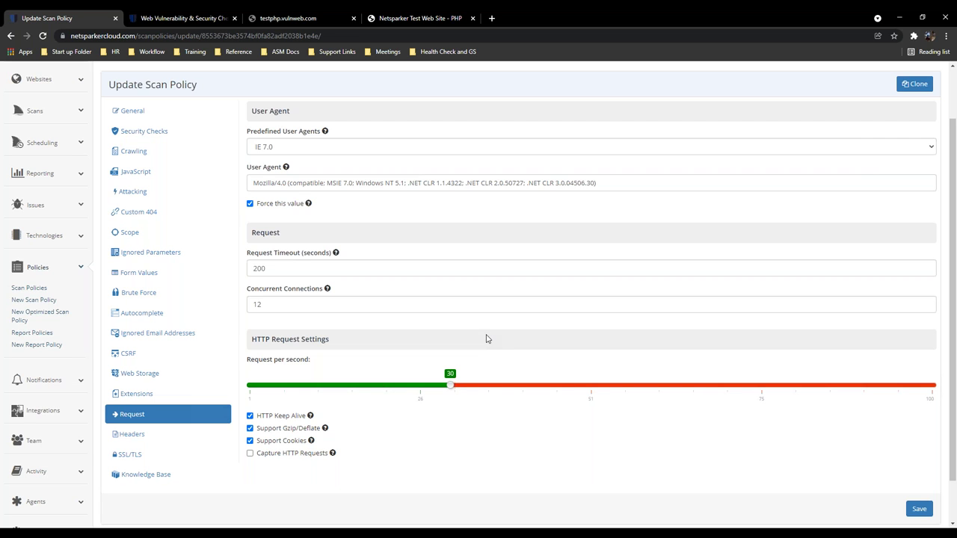
left_click(275, 268)
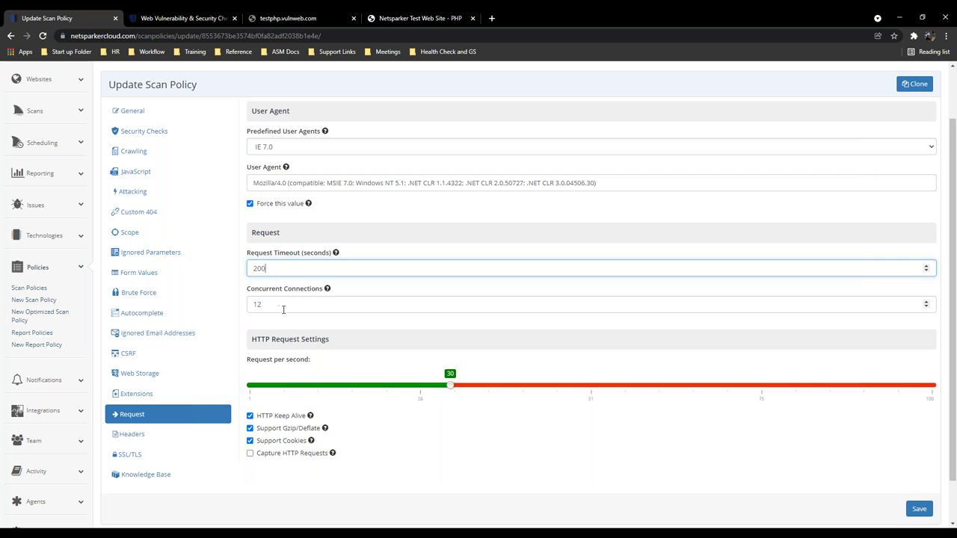
mouse_move(327, 289)
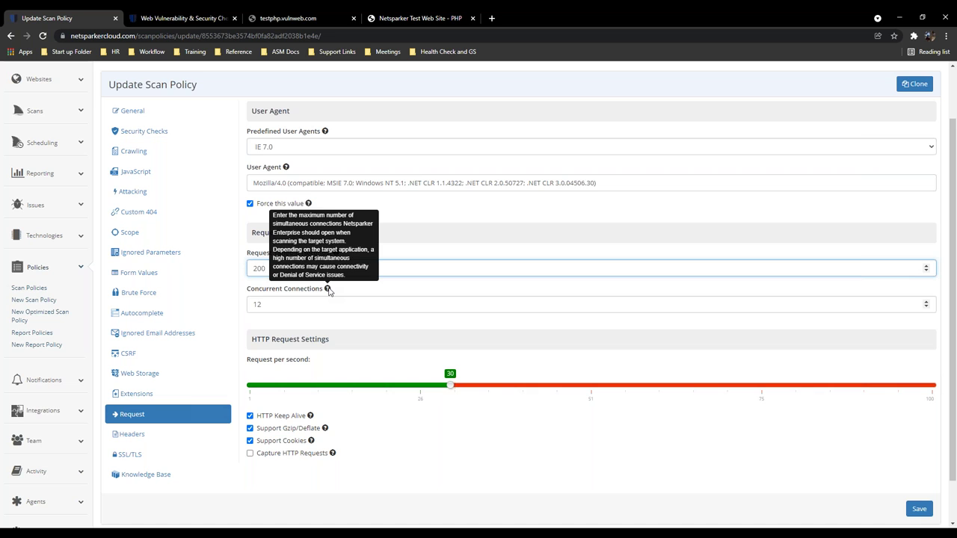
- Raise the requests-per-second slider and try Request Timeout 10 and Concurrent Connections 25
left_click_drag(450, 385, 809, 387)
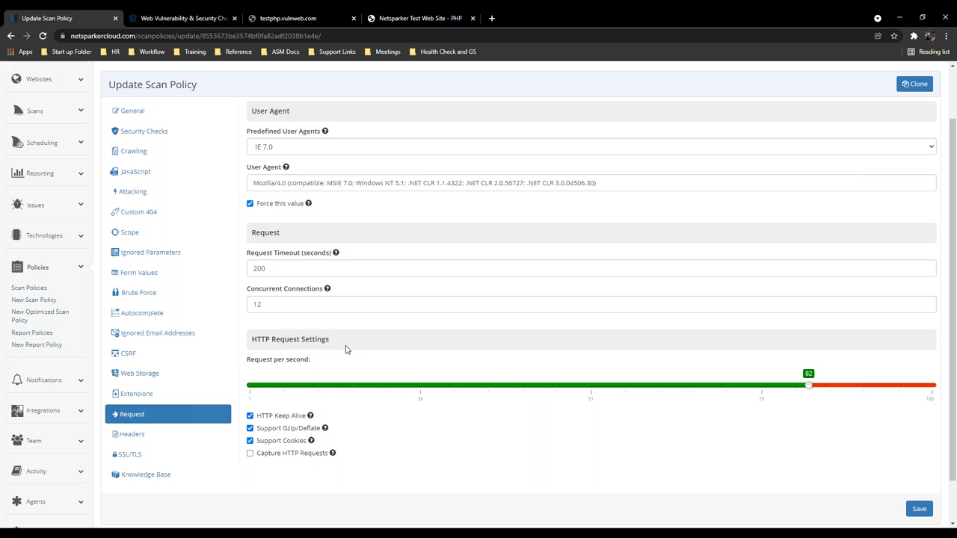
double_click(272, 269)
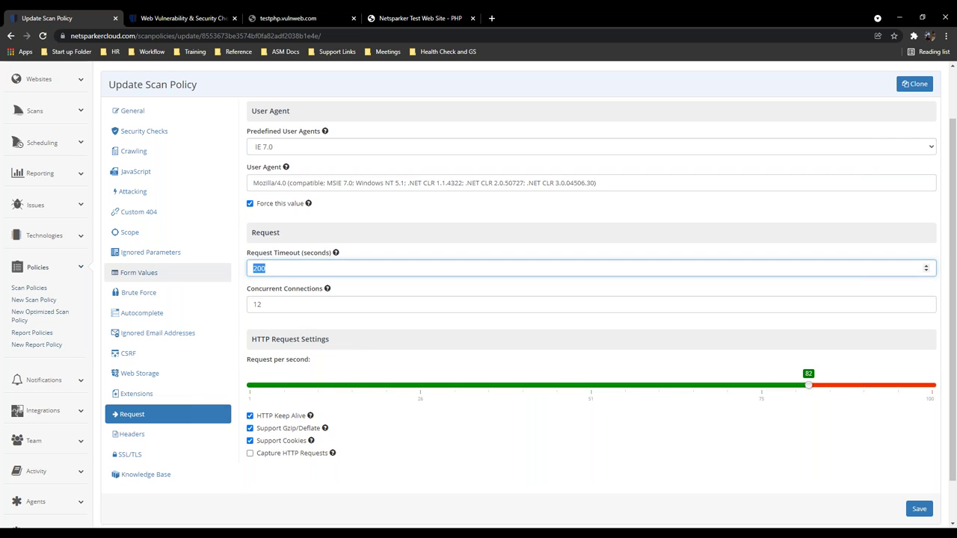
type("10")
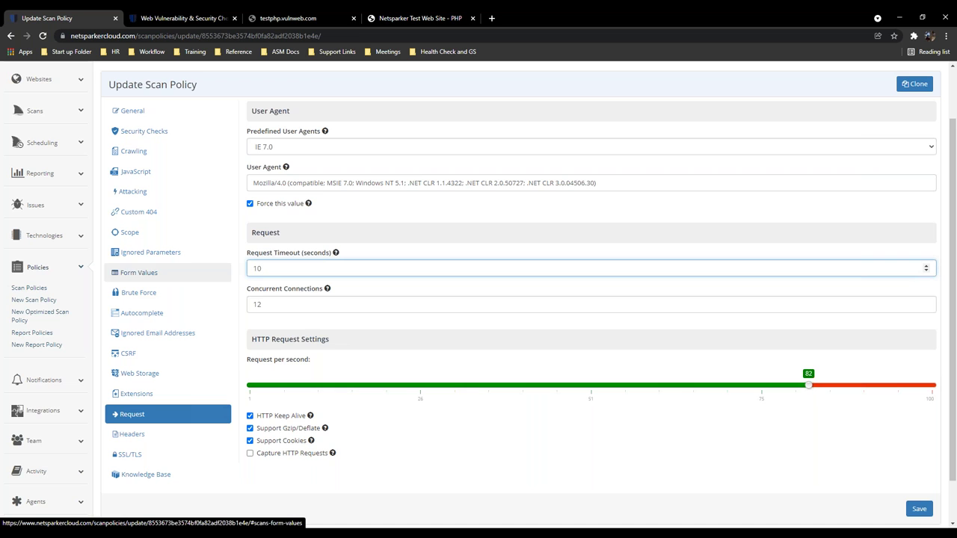
left_click(267, 305)
double_click(267, 305)
type("25")
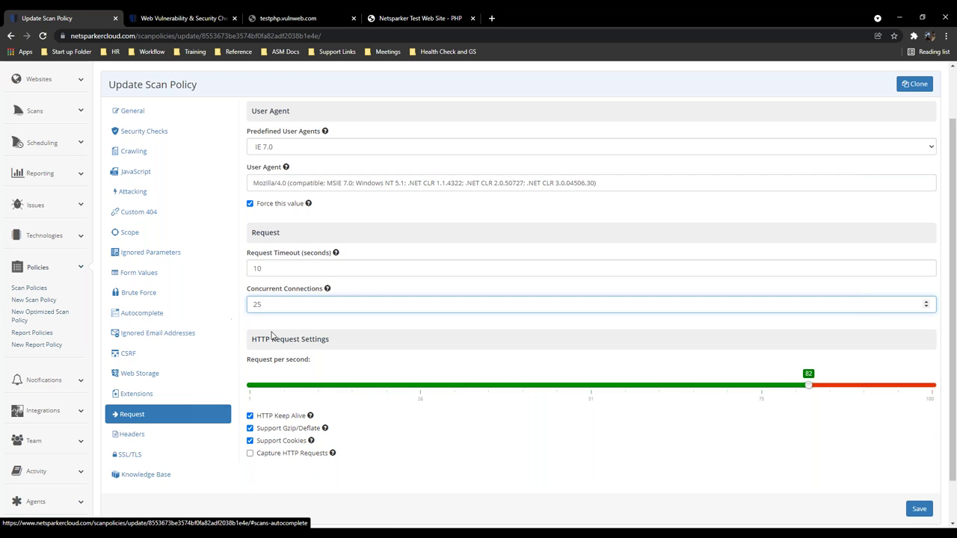
left_click(326, 361)
- Set 30 requests per second, 12 concurrent connections and 200-second timeout, leaving Capture HTTP Requests off
left_click_drag(808, 384, 902, 382)
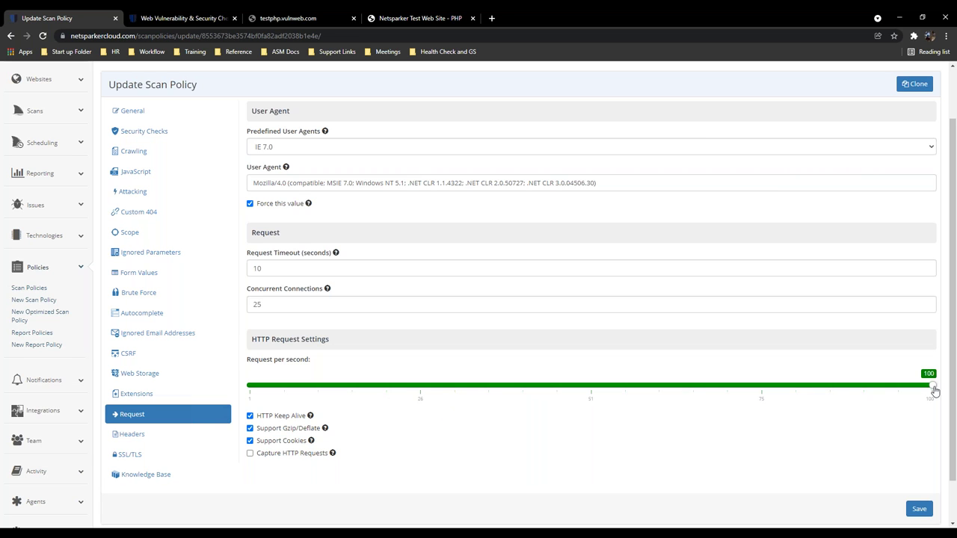
left_click_drag(901, 388, 450, 387)
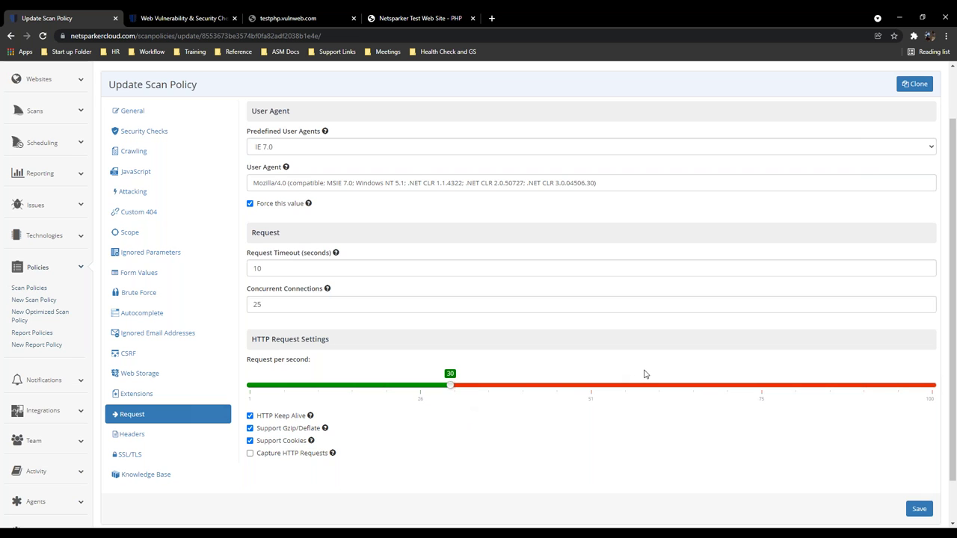
right_click(252, 304)
left_click(252, 304)
double_click(252, 304)
type("12")
key("shift+Tab")
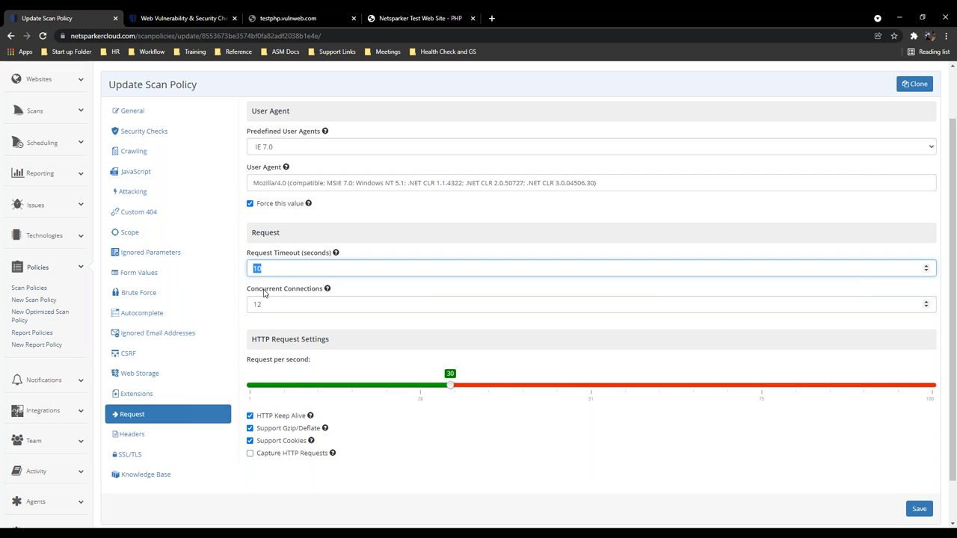
type("200")
left_click(363, 486)
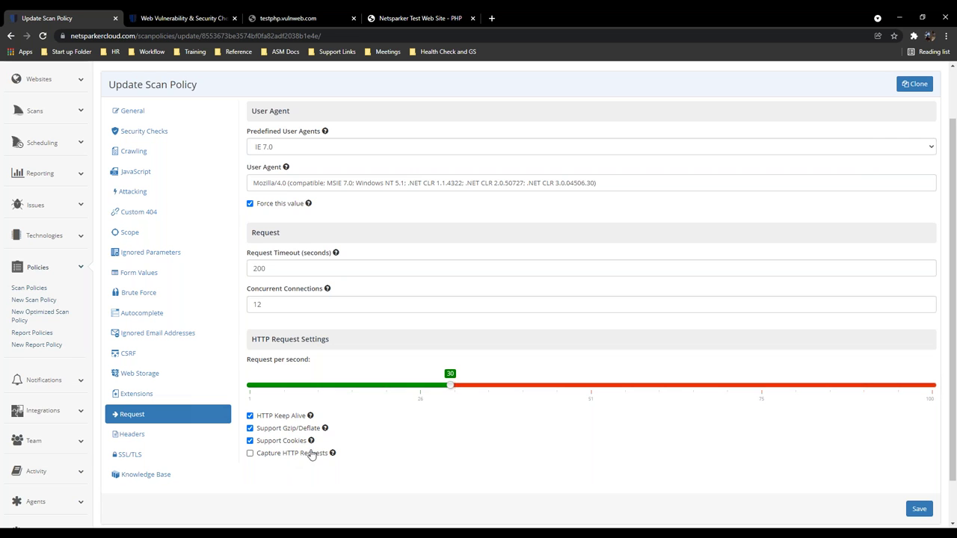
left_click(303, 457)
left_click(296, 454)
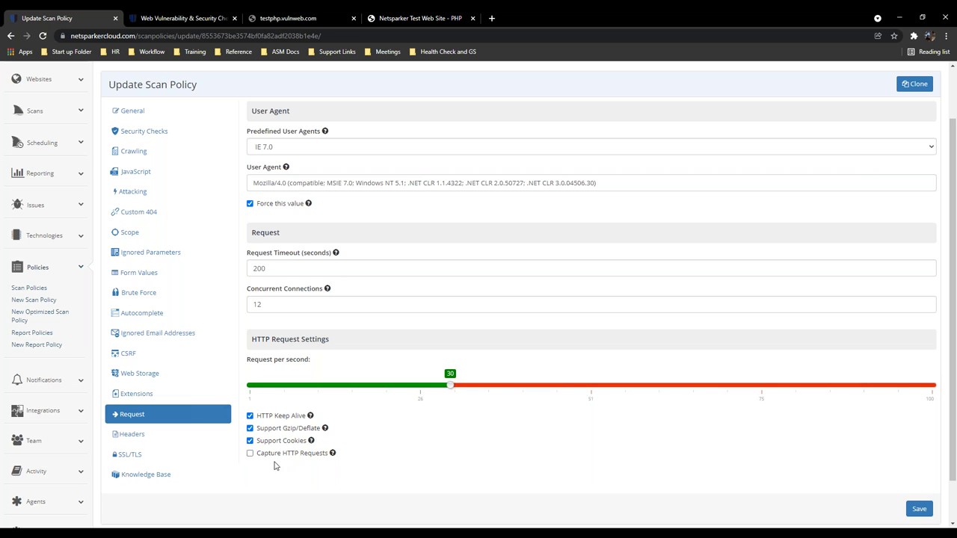
- Add a custom header row, then delete it so only the original four headers remain
left_click(165, 443)
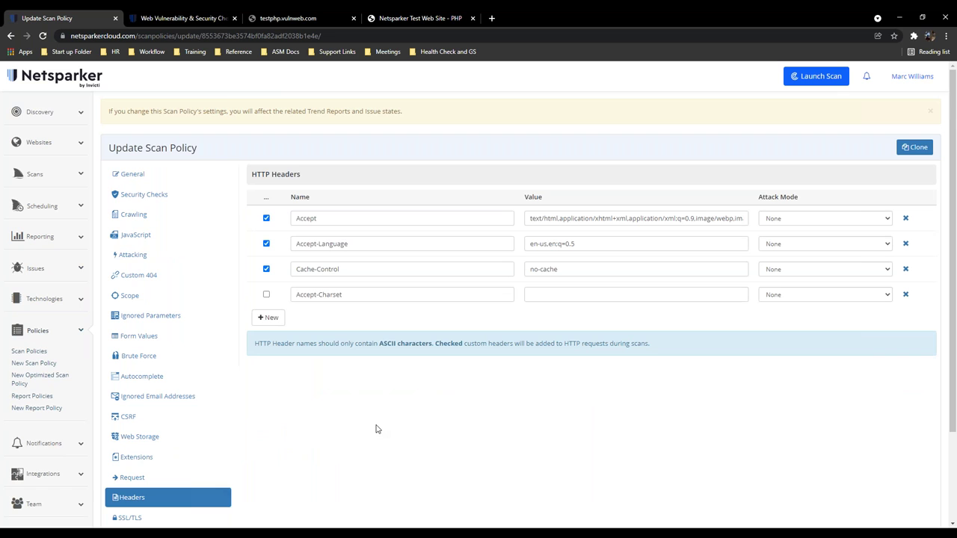
left_click(269, 318)
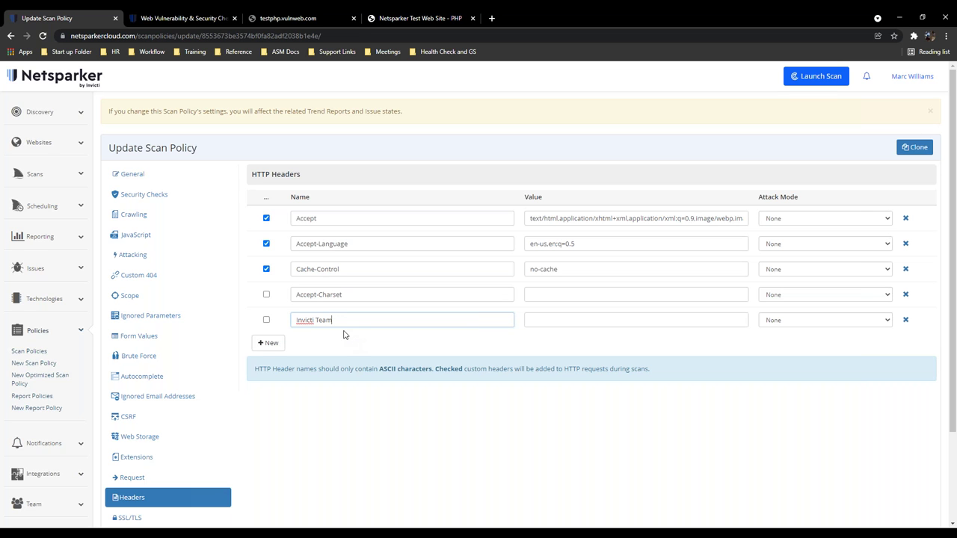
left_click_drag(338, 319, 273, 324)
left_click(905, 319)
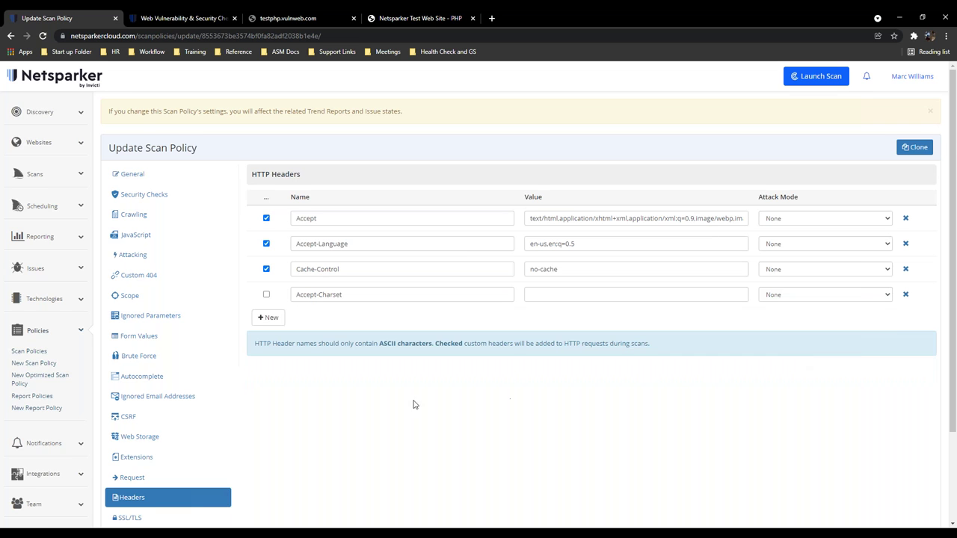
scroll(366, 395, "down", 2)
left_click(145, 422)
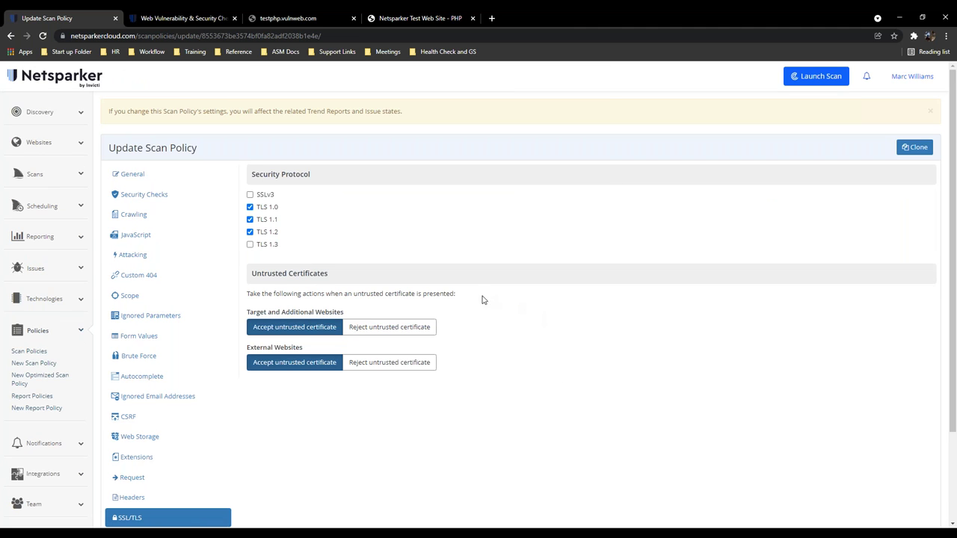
- Enable TLS 1.3 and SSLv3 alongside the other protocols and save the scan policy
left_click(269, 248)
double_click(273, 251)
left_click(266, 195)
scroll(554, 391, "down", 2)
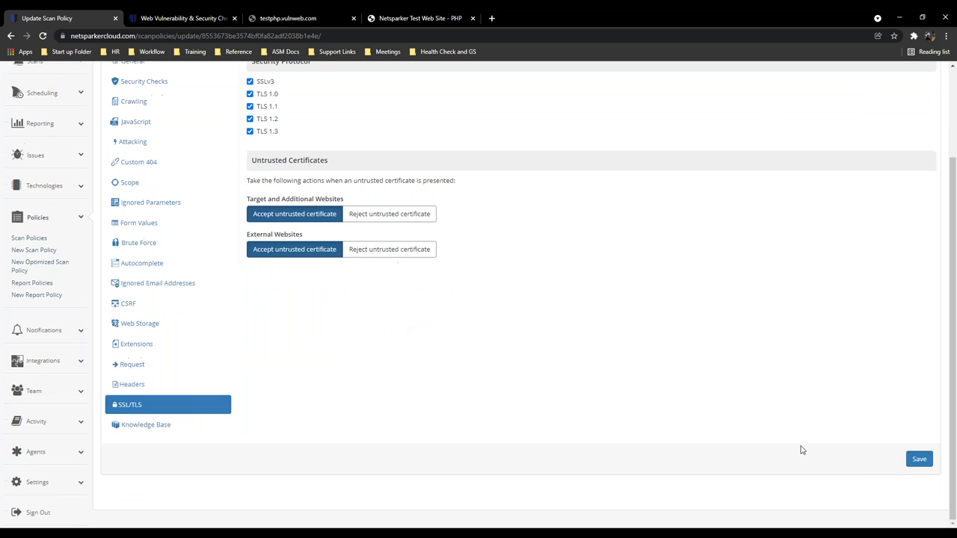
left_click(916, 459)
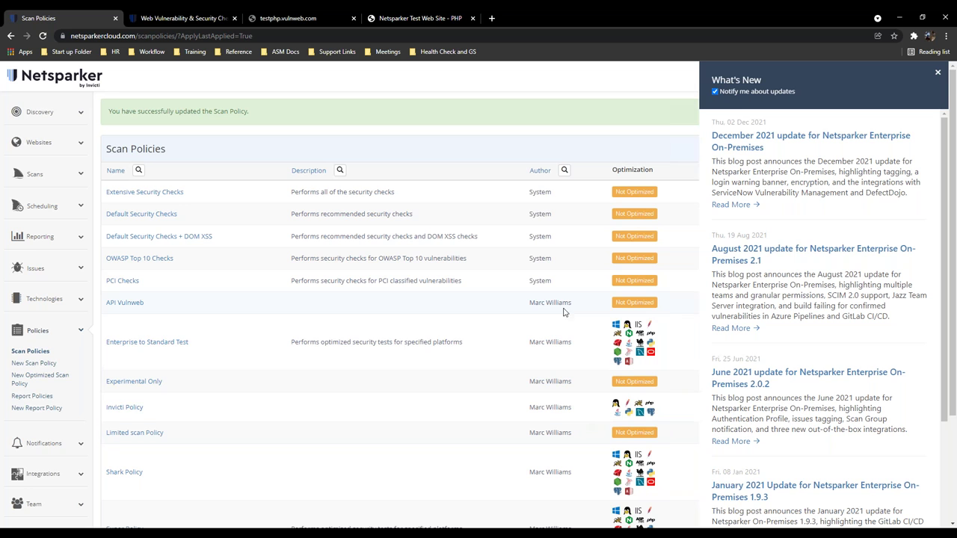
- Dismiss What's New, reopen Invicti Policy for editing, and bring up Scan Profiles' link options
left_click(936, 72)
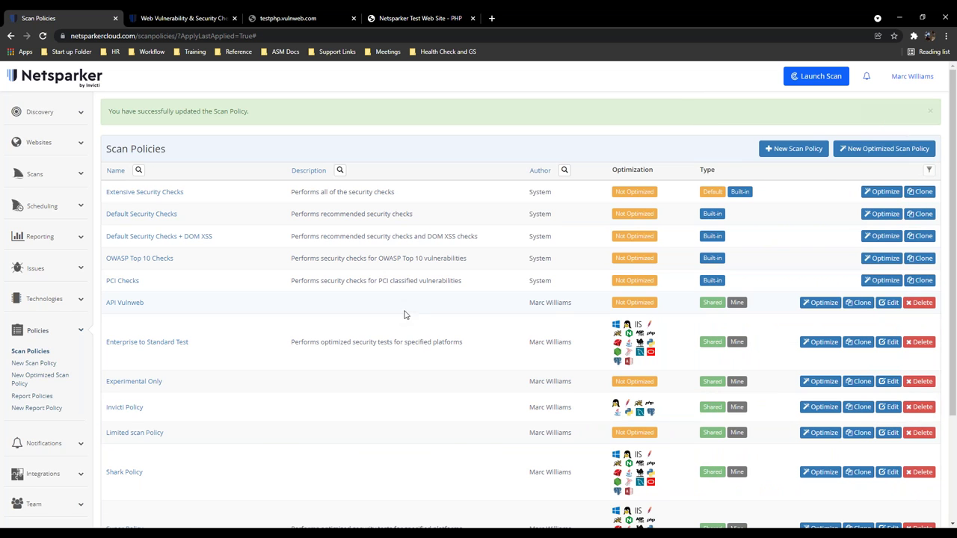
scroll(359, 321, "down", 3)
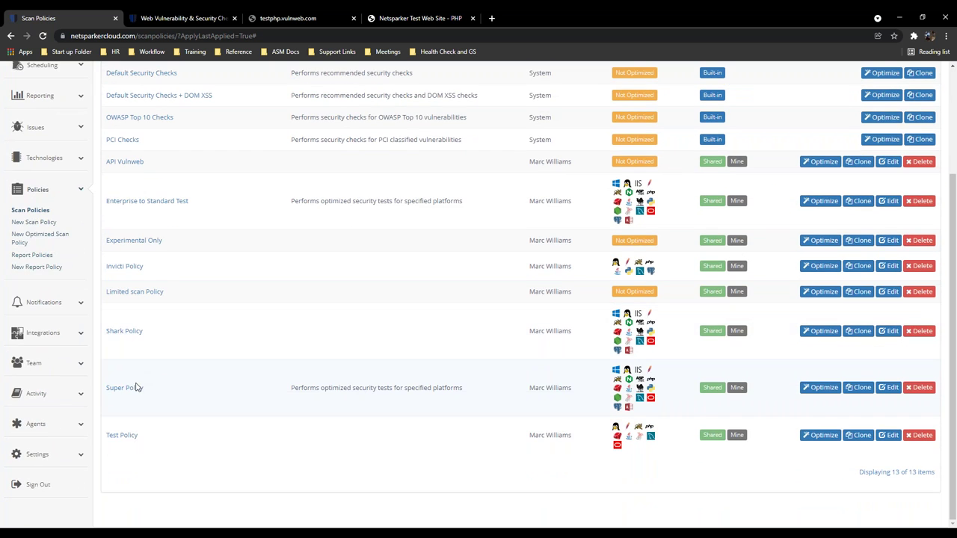
left_click(887, 269)
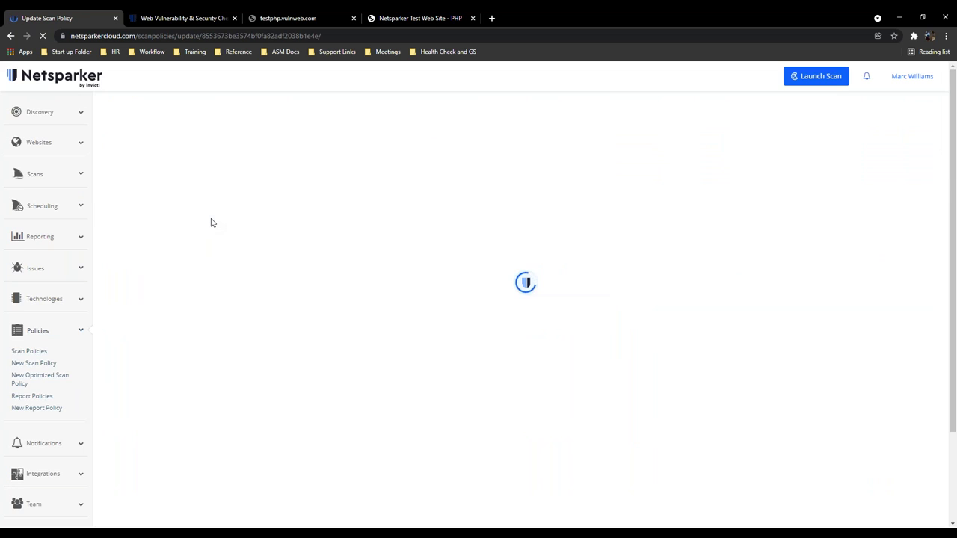
left_click(70, 173)
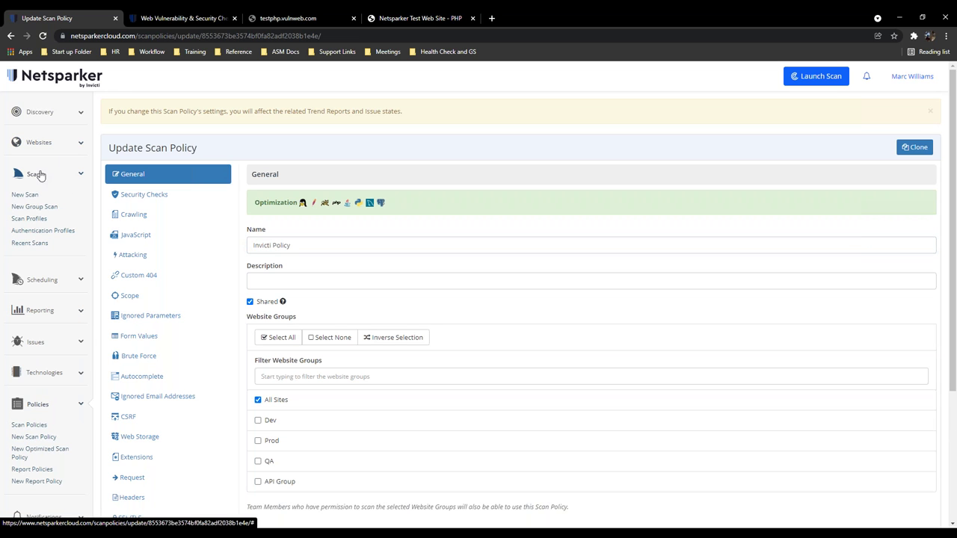
right_click(41, 221)
- Start a new testphp.vulnweb.com scan from Invicti Profile using the Invicti Policy (Shared) policy
left_click(71, 229)
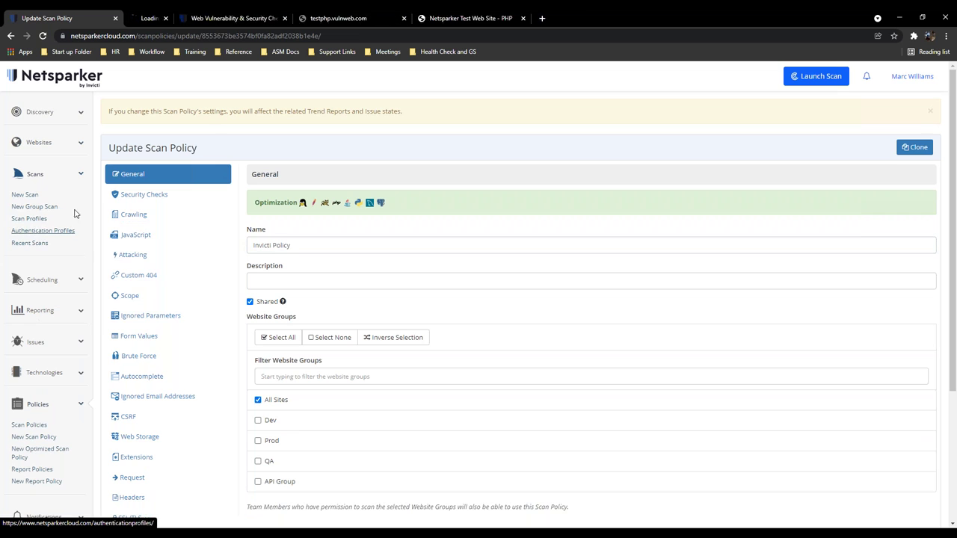
left_click(175, 22)
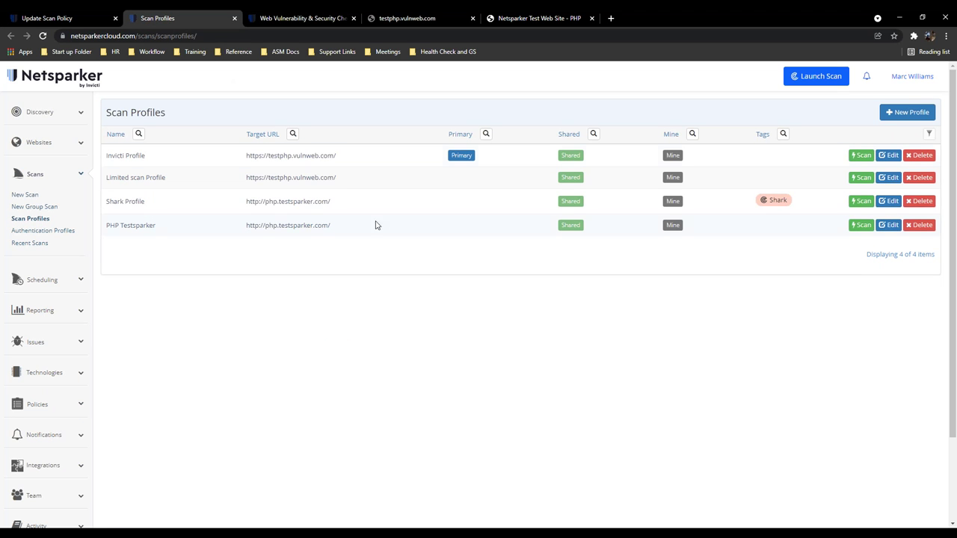
left_click(863, 156)
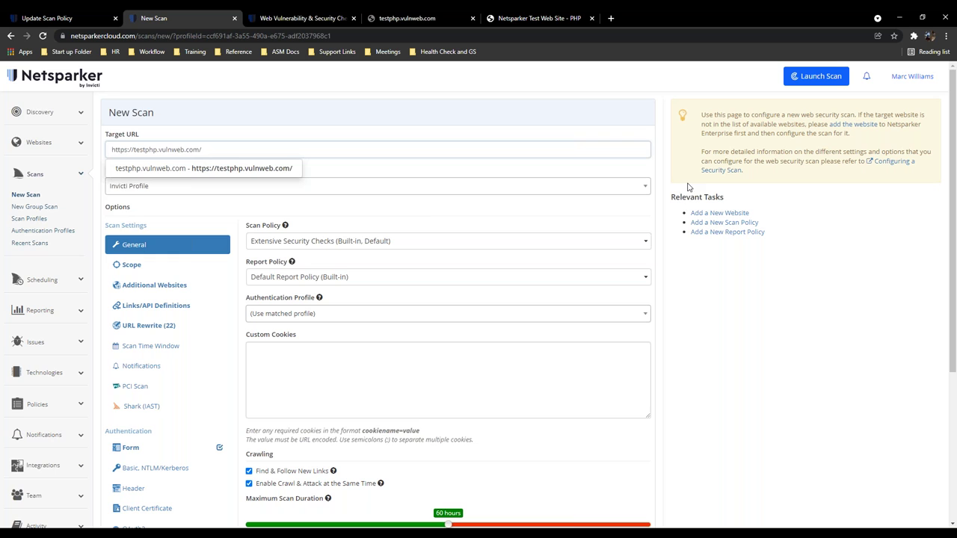
left_click(250, 209)
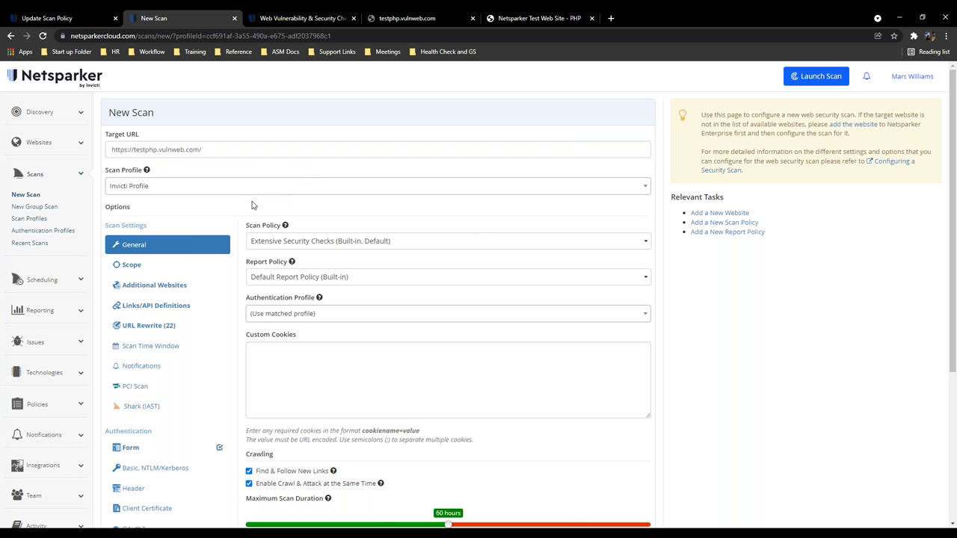
left_click(281, 241)
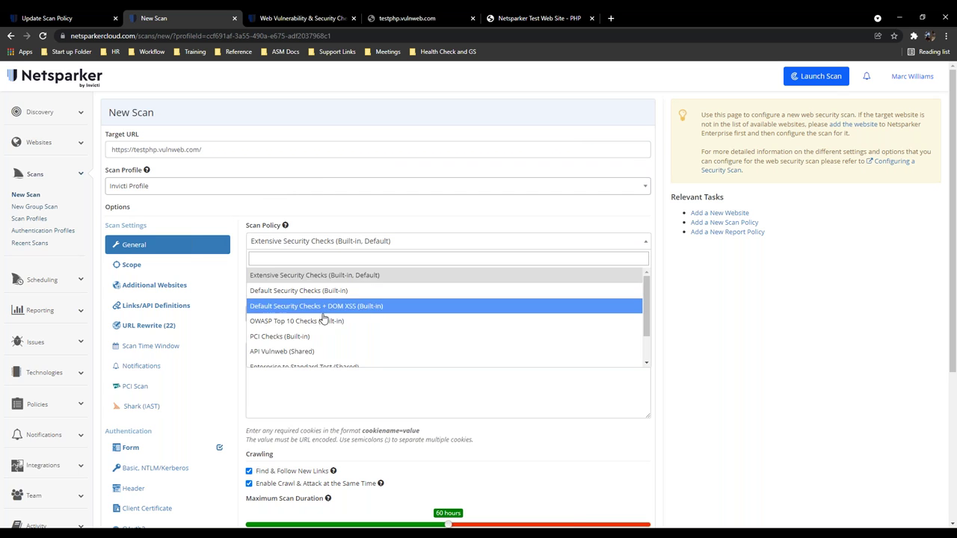
scroll(325, 327, "down", 1)
left_click(321, 359)
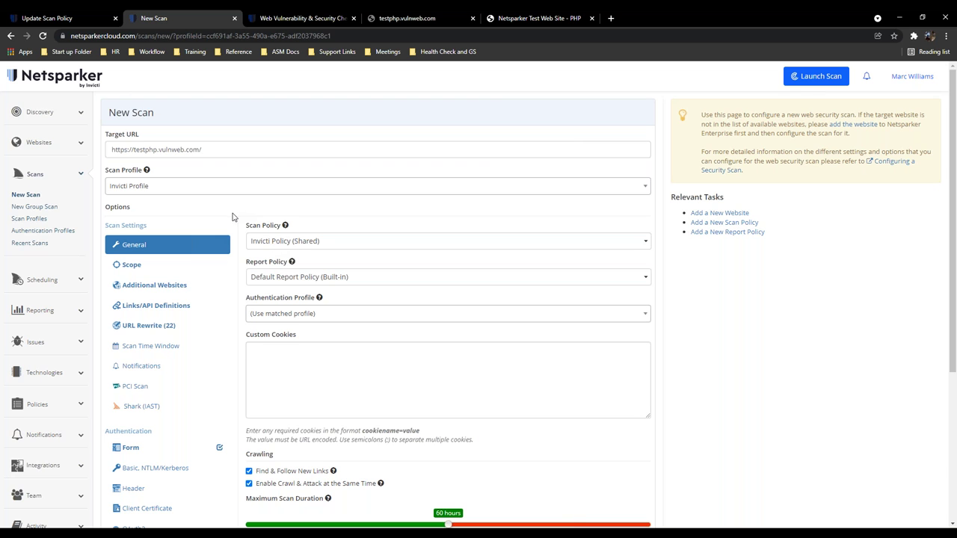
scroll(240, 216, "down", 5)
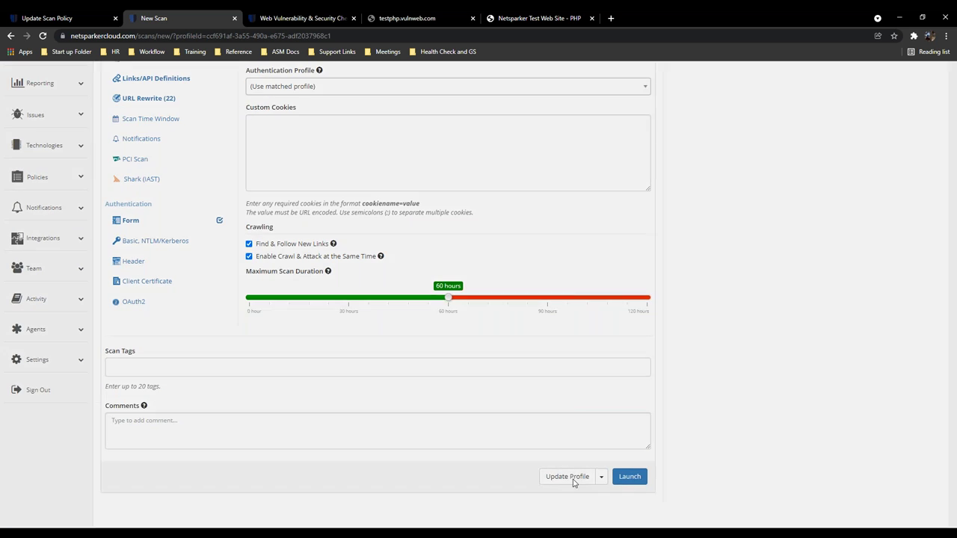
- Save Invicti Policy (Shared) back to the Invicti Profile, confirm the update, and launch the scan
left_click(568, 476)
left_click(519, 229)
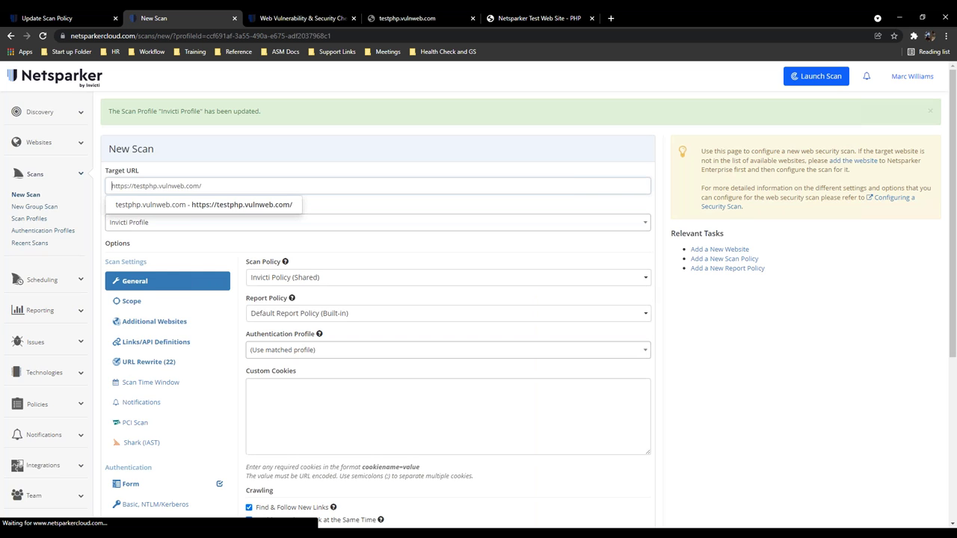
scroll(662, 294, "down", 4)
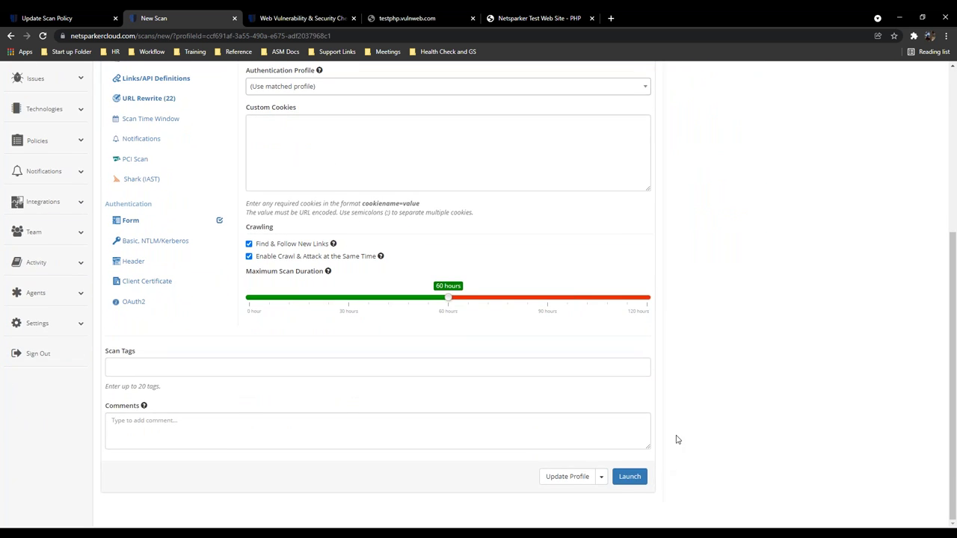
scroll(675, 440, "up", 5)
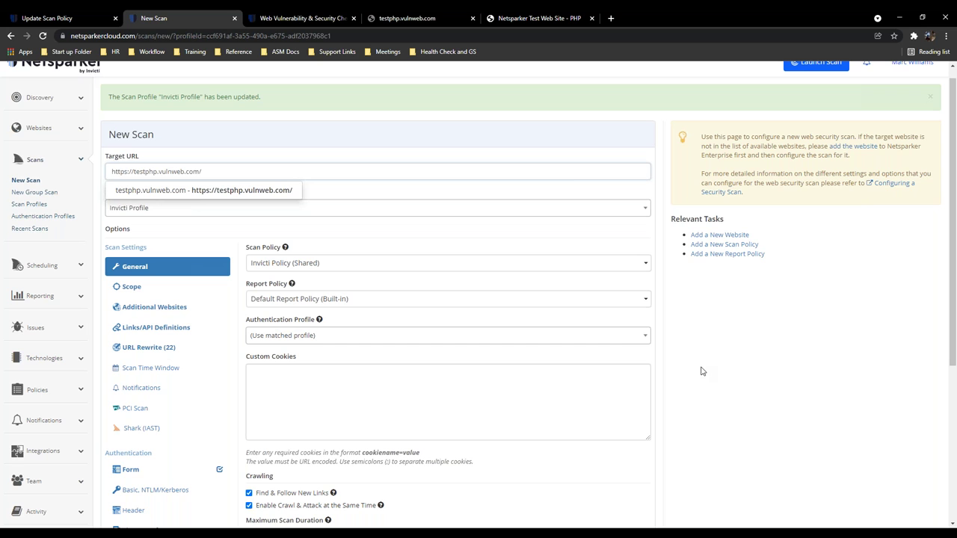
scroll(701, 372, "down", 2)
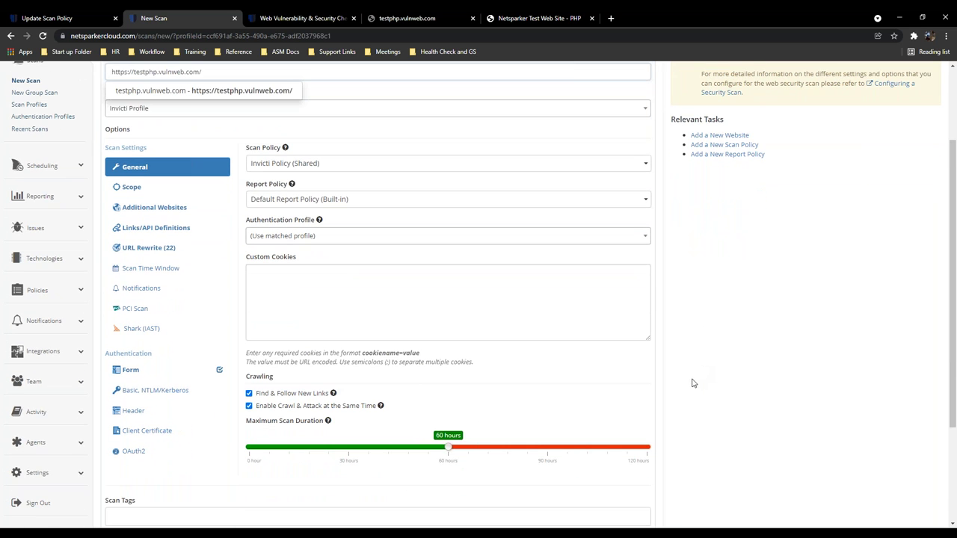
scroll(692, 383, "down", 3)
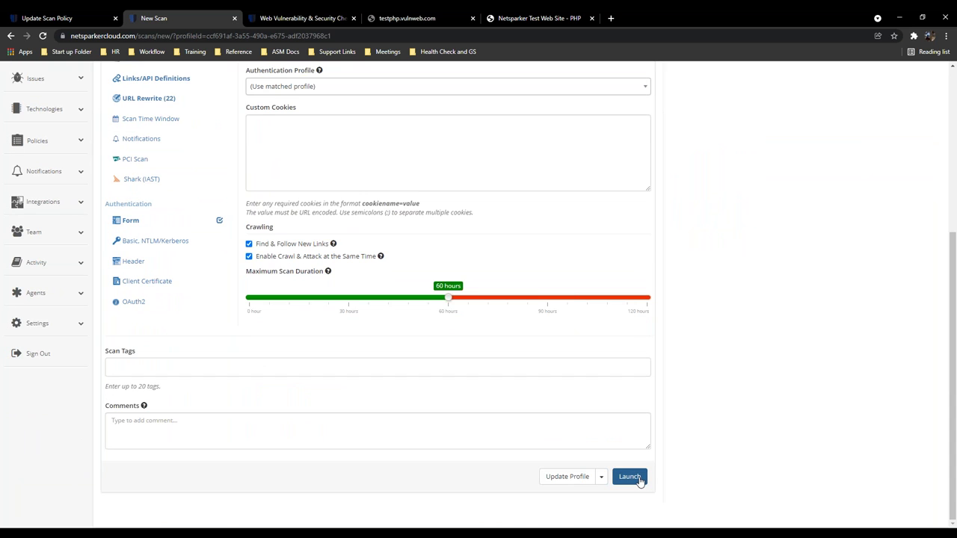
left_click(637, 478)
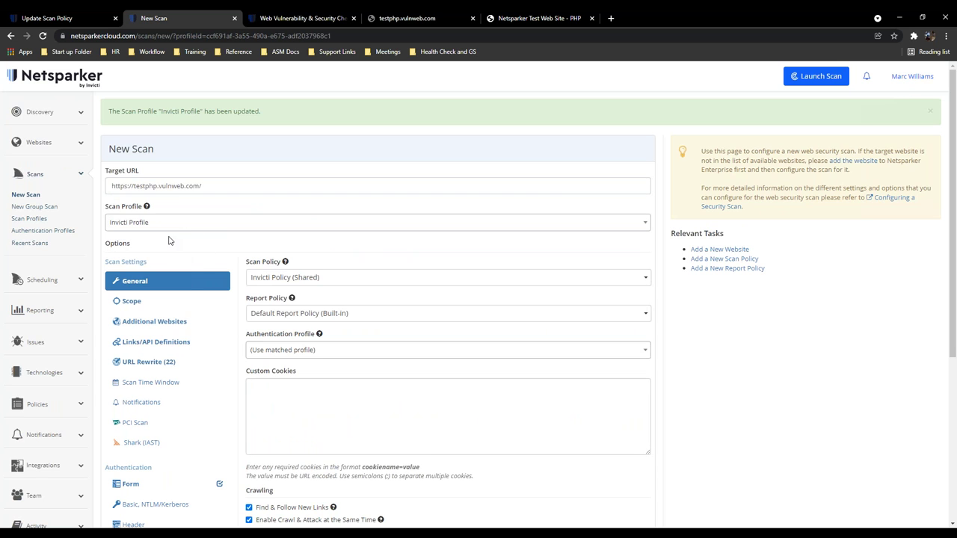
left_click(39, 245)
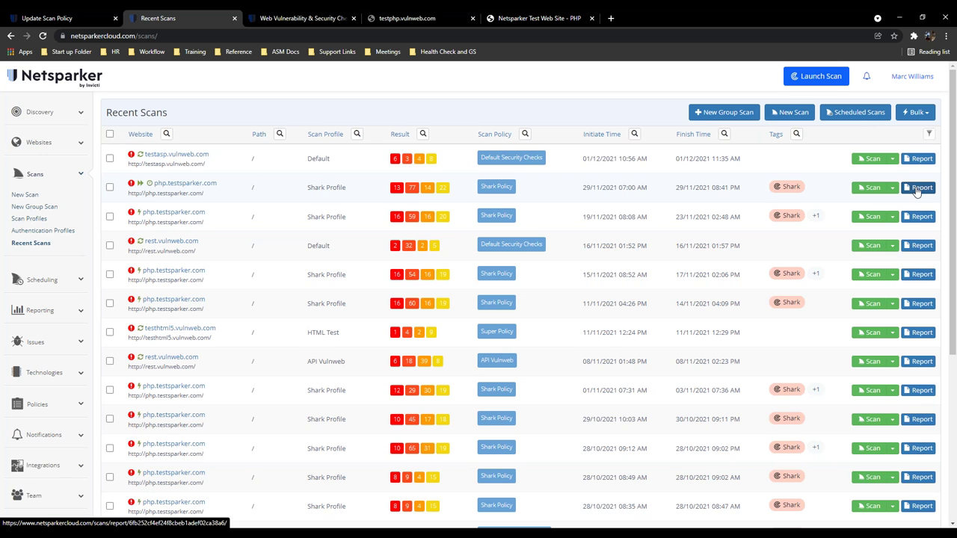
left_click(179, 187)
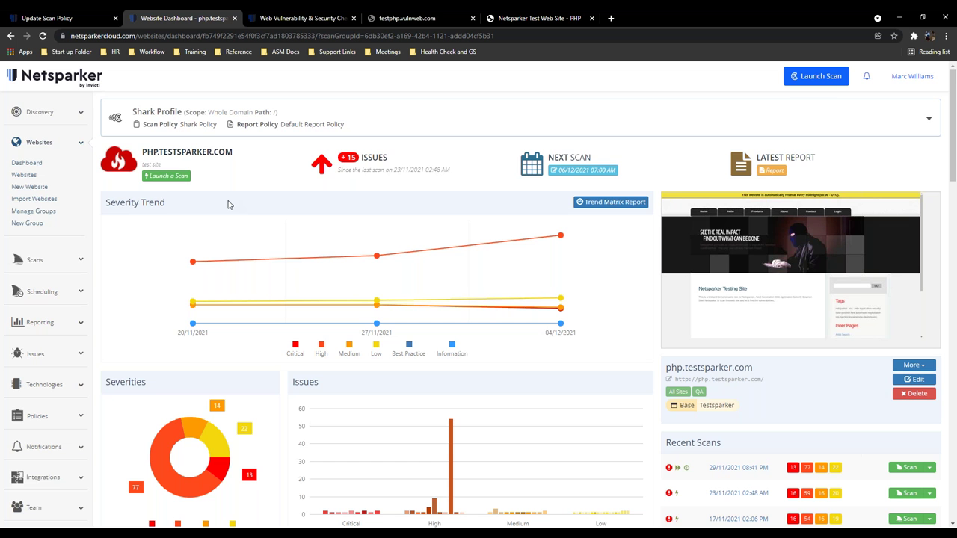
scroll(275, 191, "down", 8)
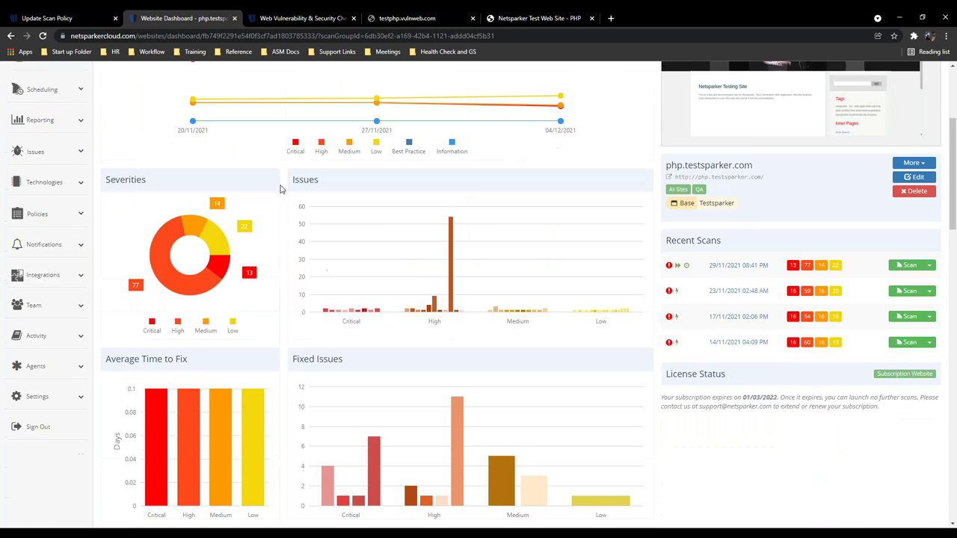
scroll(331, 175, "down", 8)
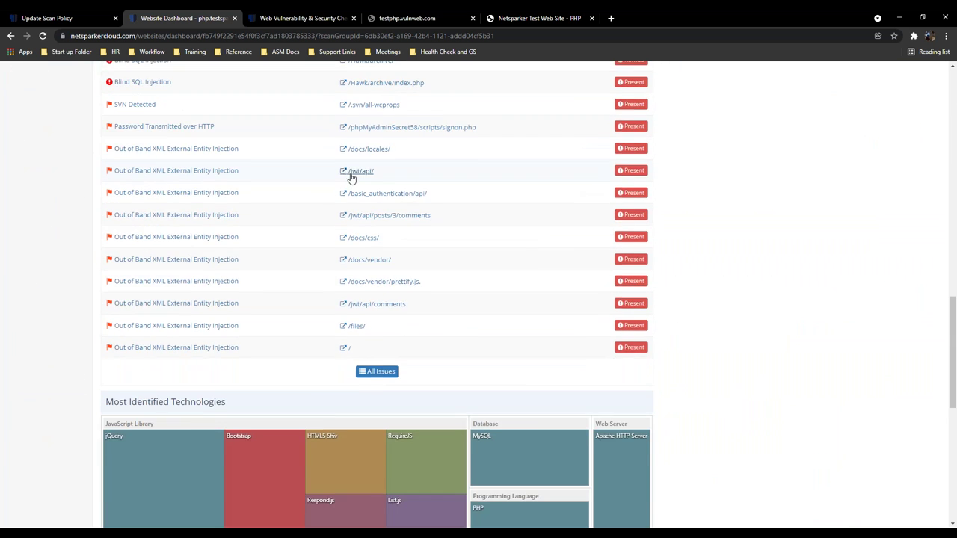
scroll(346, 185, "down", 2)
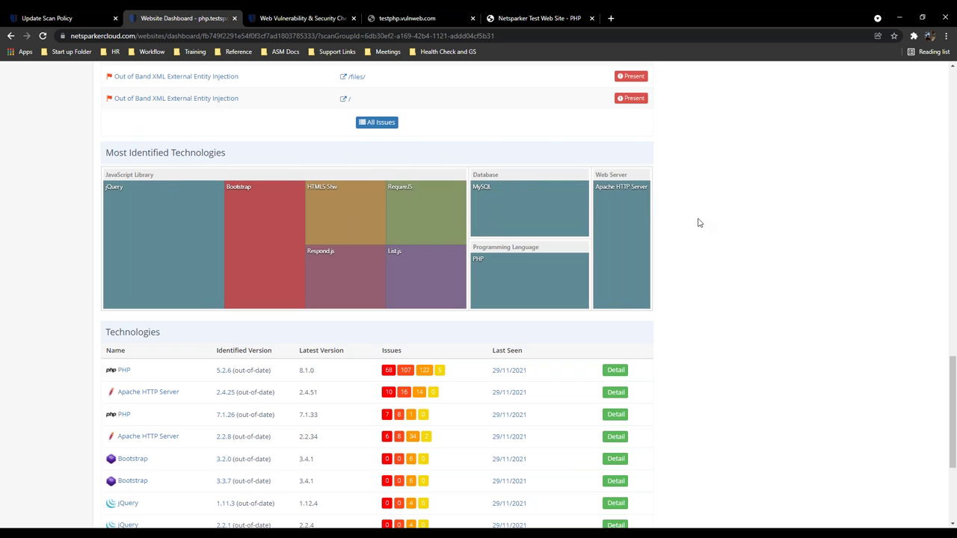
scroll(689, 213, "down", 3)
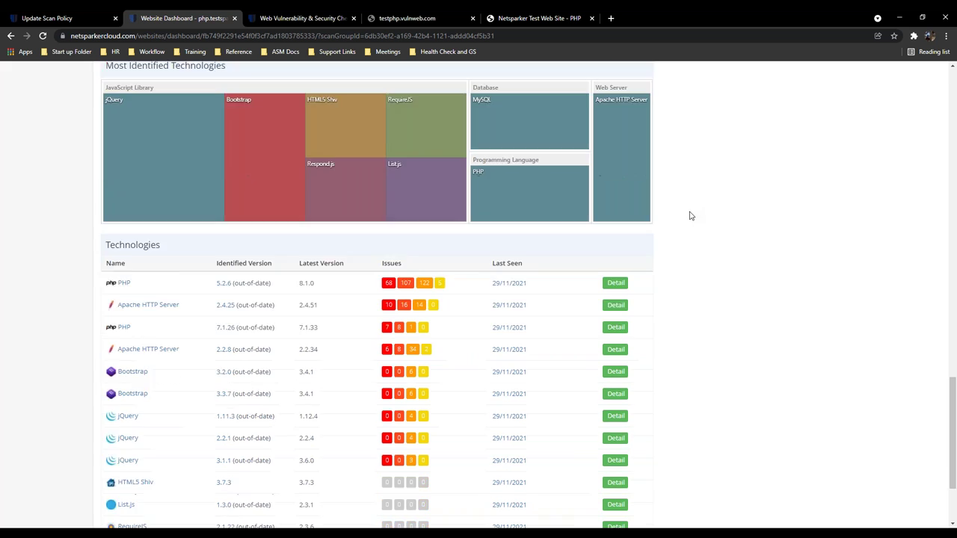
scroll(689, 224, "up", 7)
scroll(690, 230, "up", 15)
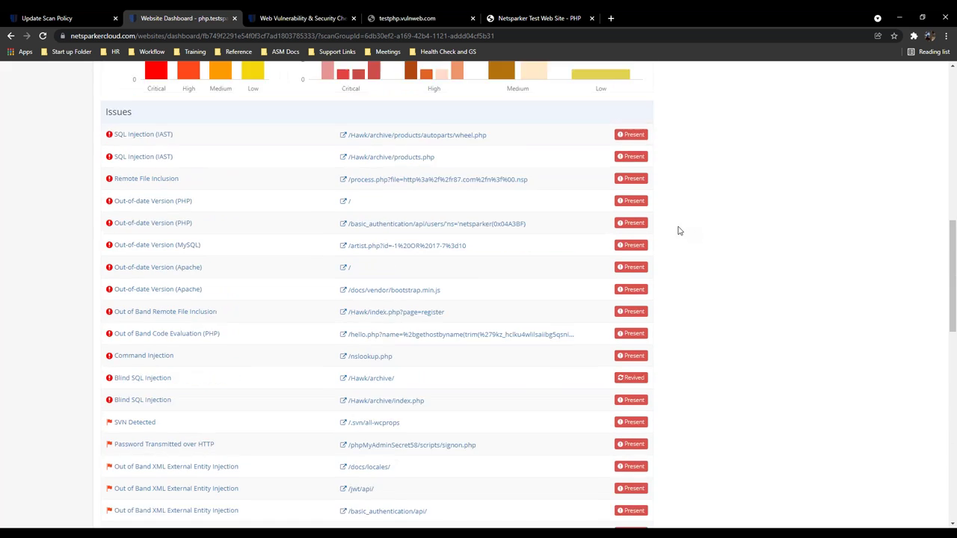
scroll(638, 226, "up", 2)
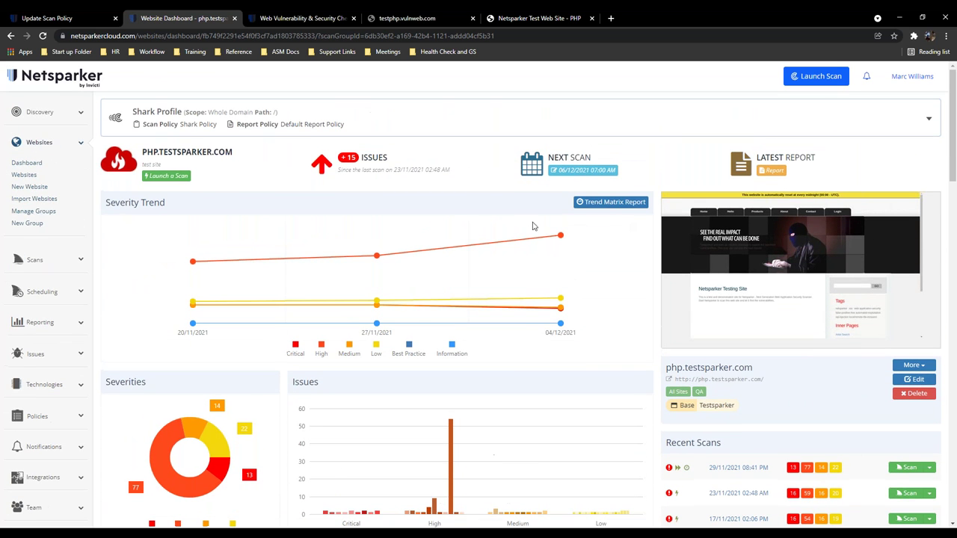
- Open the Trend Matrix Report for php.testsparker.com
left_click(614, 204)
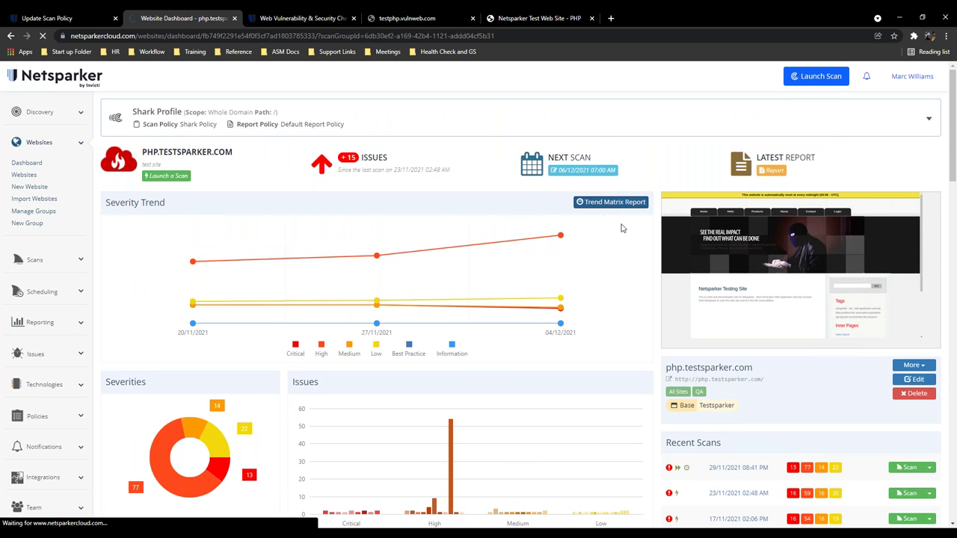
scroll(703, 262, "down", 2)
scroll(706, 280, "up", 2)
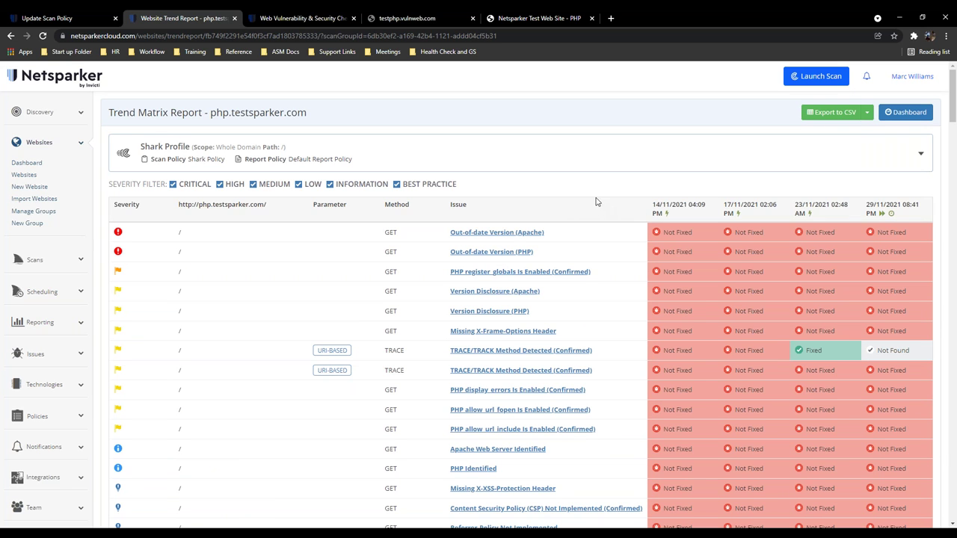
- Untick Best Practice, Low, High, Medium and Information so only Critical issues are listed
left_click(396, 184)
left_click(273, 185)
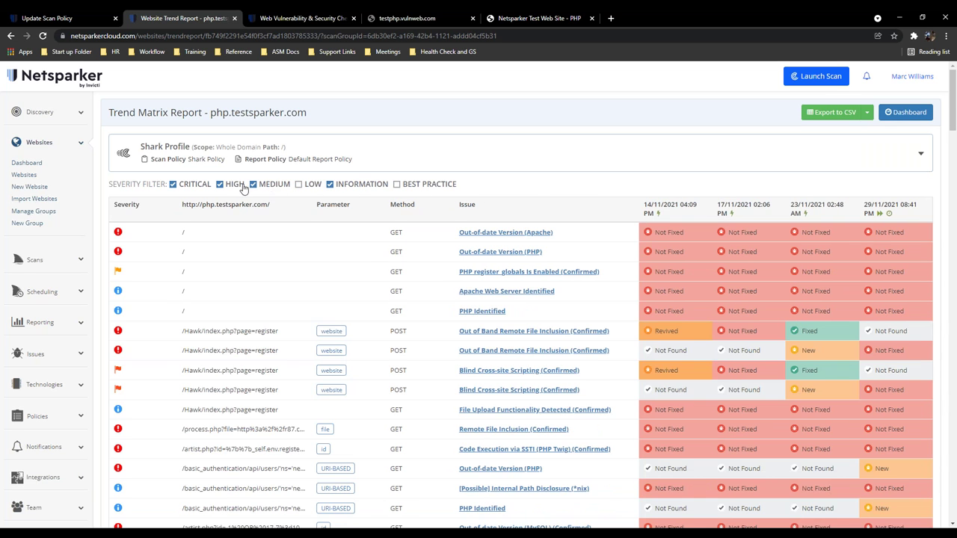
left_click(233, 184)
left_click(312, 184)
left_click(348, 185)
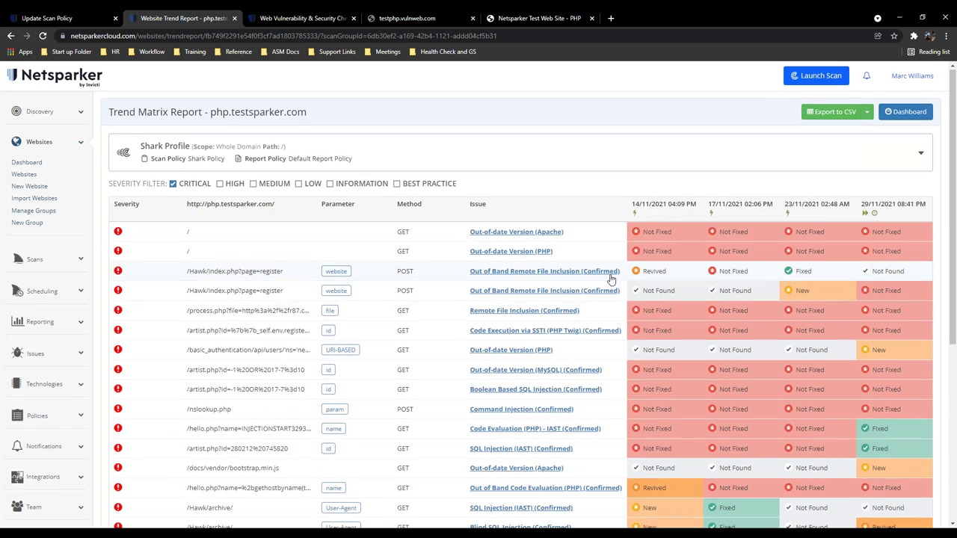
scroll(612, 276, "down", 4)
scroll(618, 284, "up", 4)
scroll(617, 282, "down", 4)
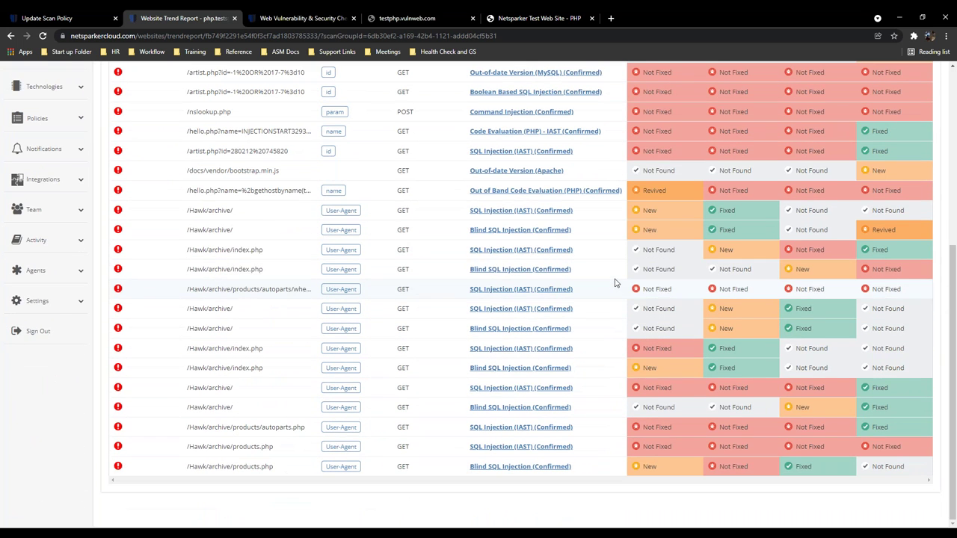
scroll(614, 282, "up", 4)
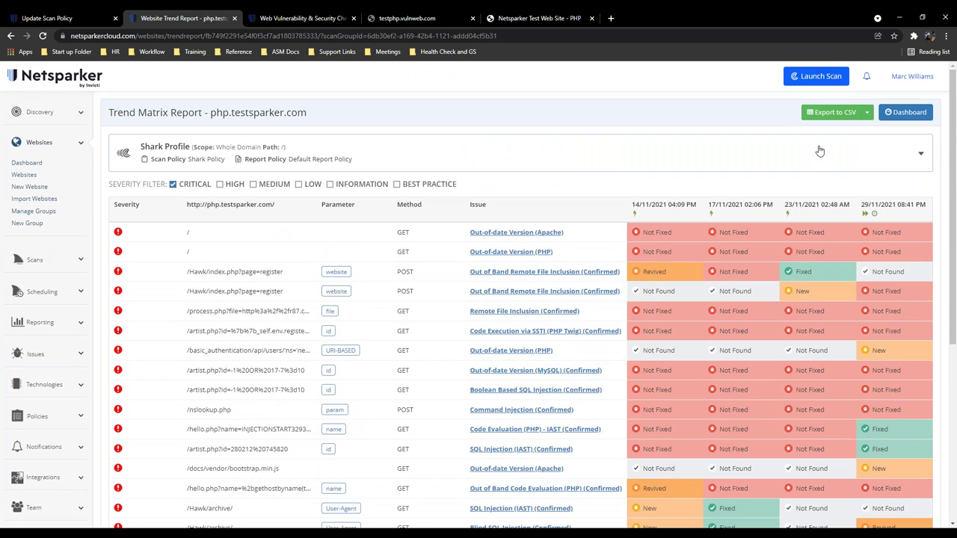
left_click(34, 259)
- Open the report of the 29/11/2021 php.testsparker.com scan from Recent Scans
left_click(30, 329)
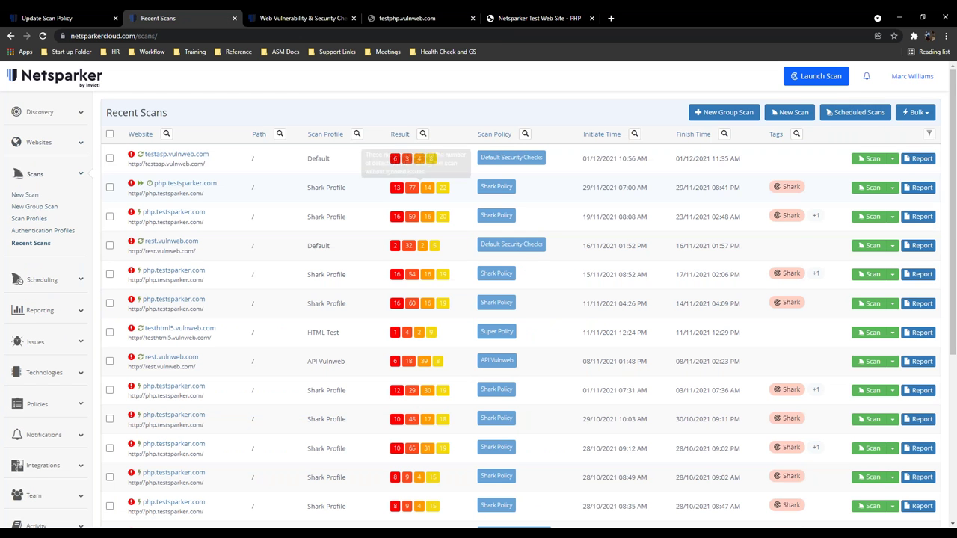
left_click(931, 191)
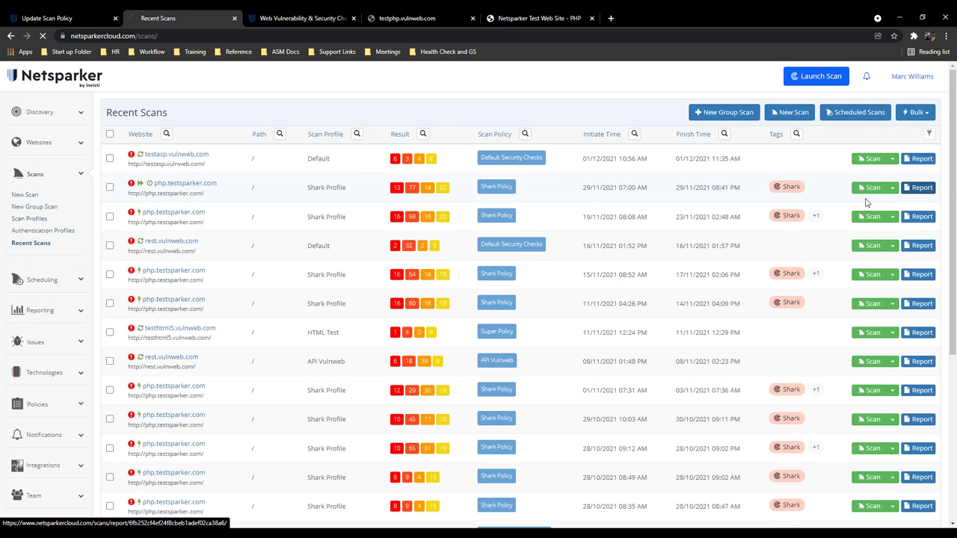
mouse_move(815, 215)
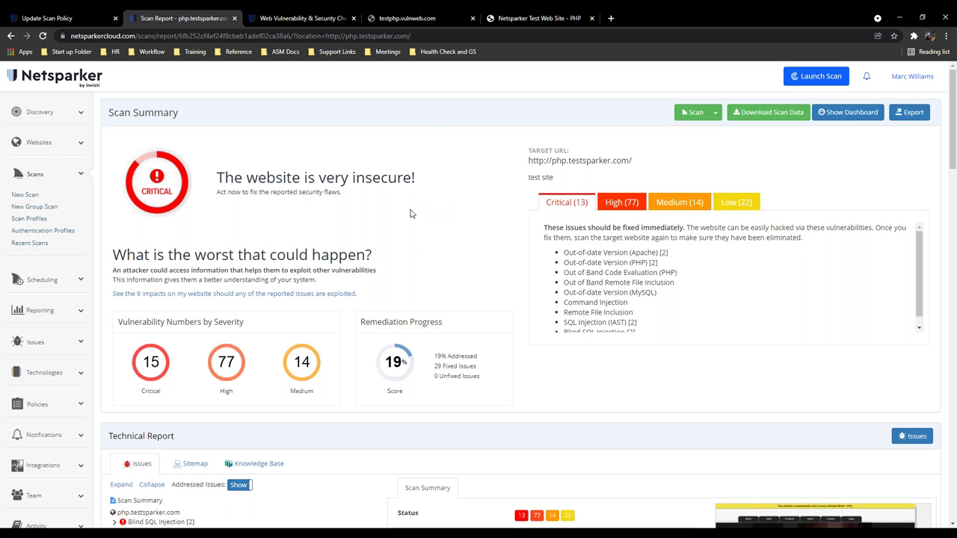
scroll(410, 214, "down", 1)
scroll(312, 244, "down", 3)
- Review the Blind SQL Injection at /Hawk/archive/ and mark it as Accepted Risk
left_click(113, 173)
left_click(161, 195)
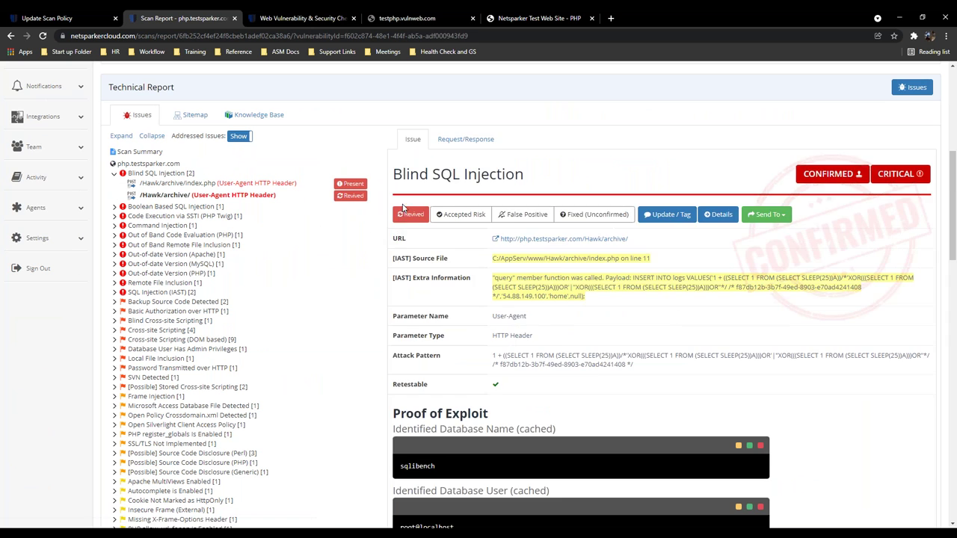
left_click(457, 140)
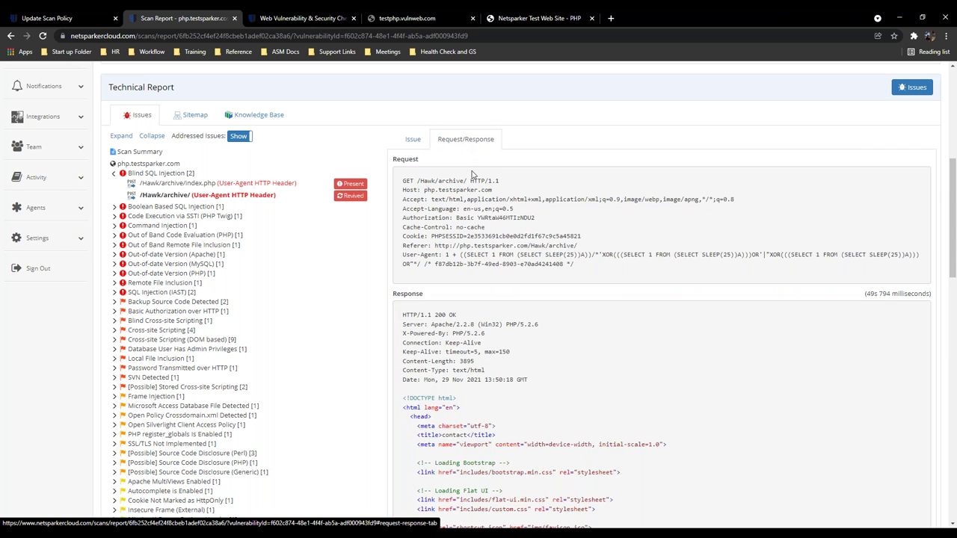
scroll(461, 142, "down", 5)
scroll(449, 299, "up", 8)
left_click(415, 342)
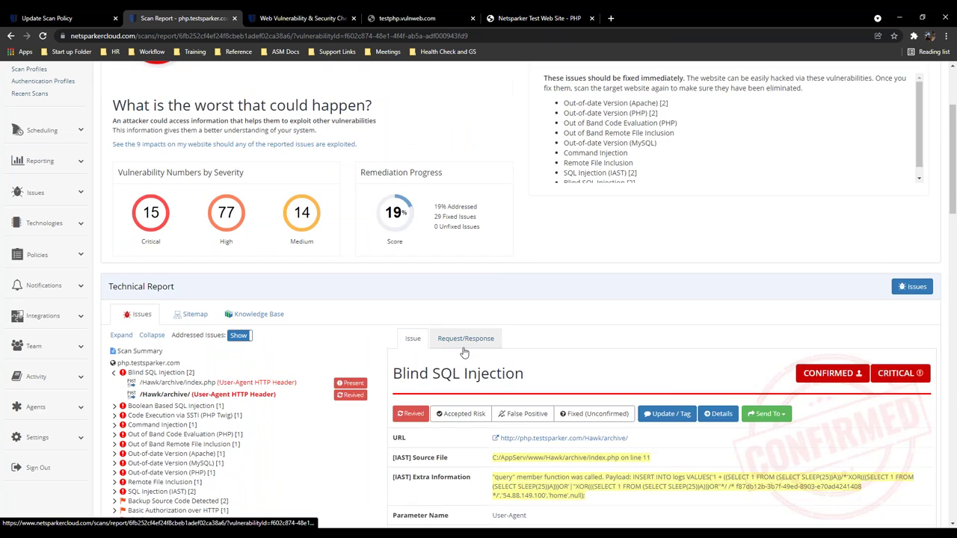
scroll(464, 351, "down", 3)
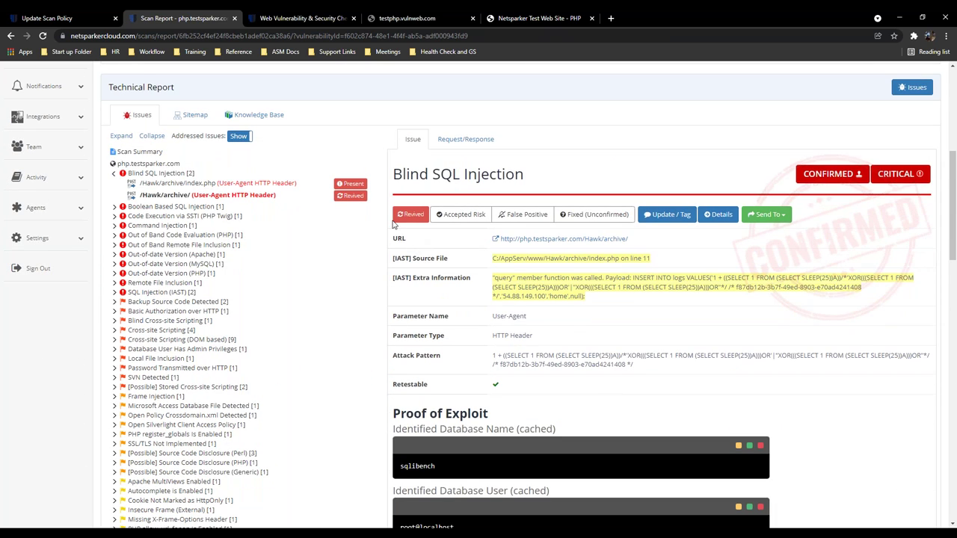
left_click(465, 216)
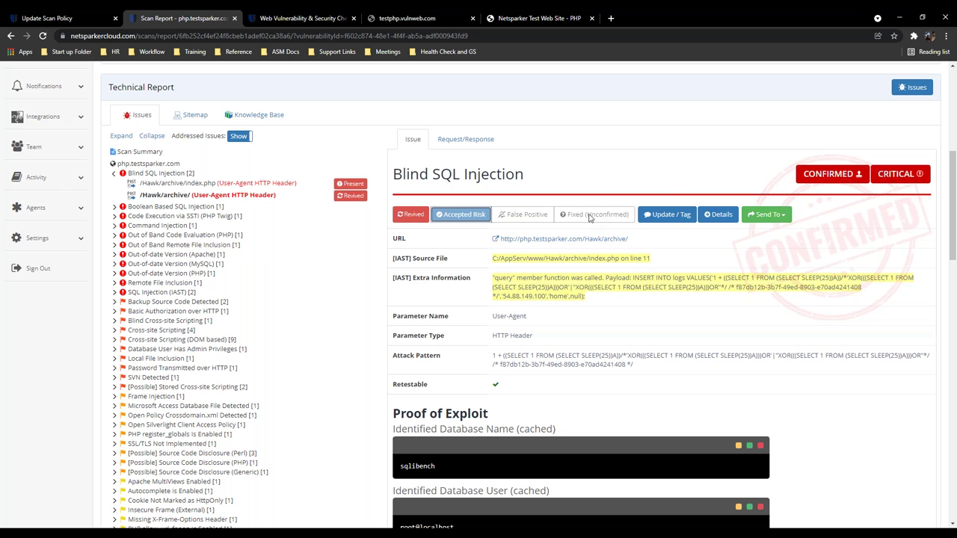
left_click(662, 217)
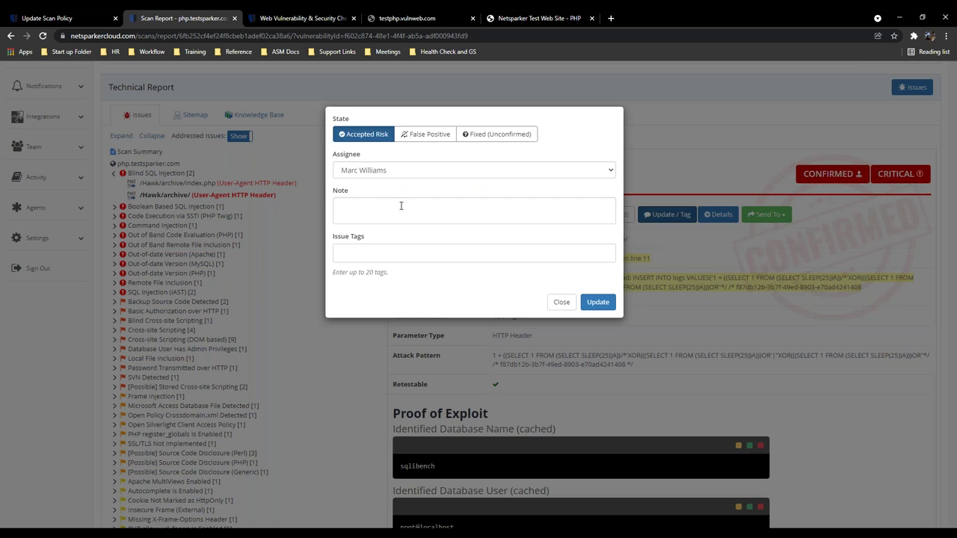
left_click(395, 171)
left_click(381, 275)
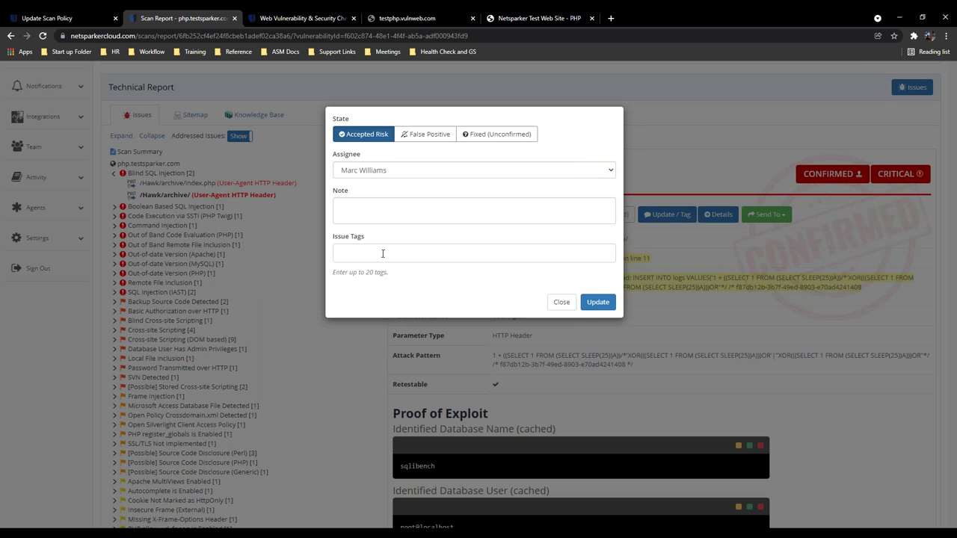
left_click(400, 216)
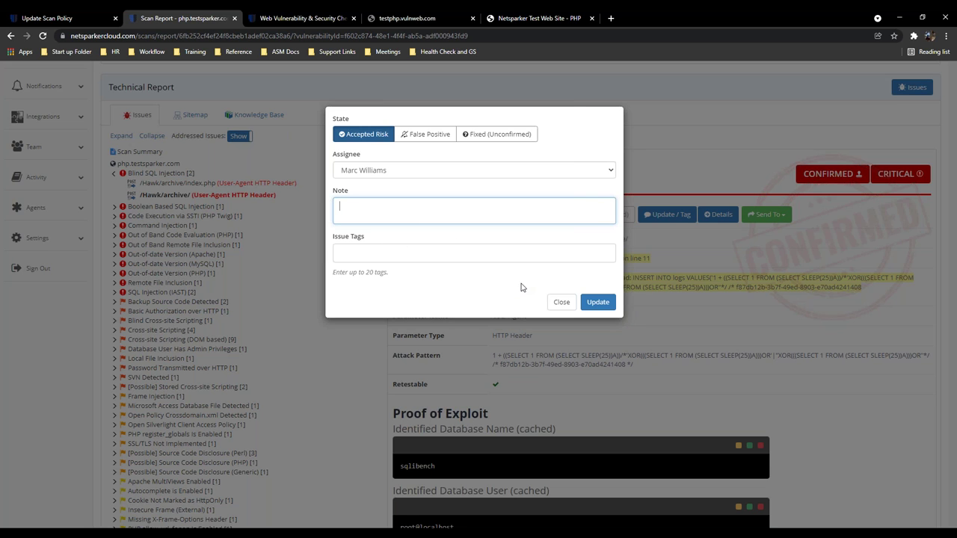
left_click(561, 302)
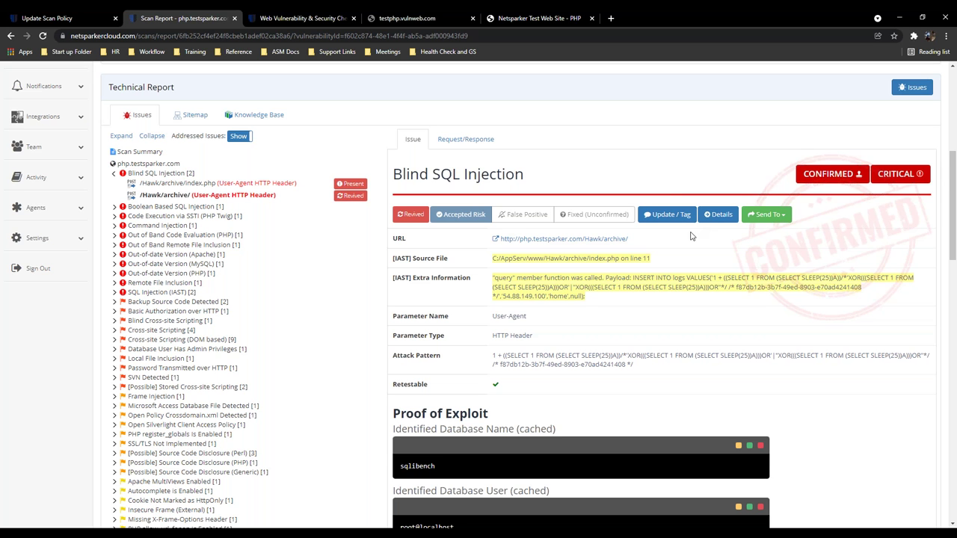
- Scroll through the confirmed Blind SQL Injection details and Proof of Exploit
scroll(743, 250, "down", 2)
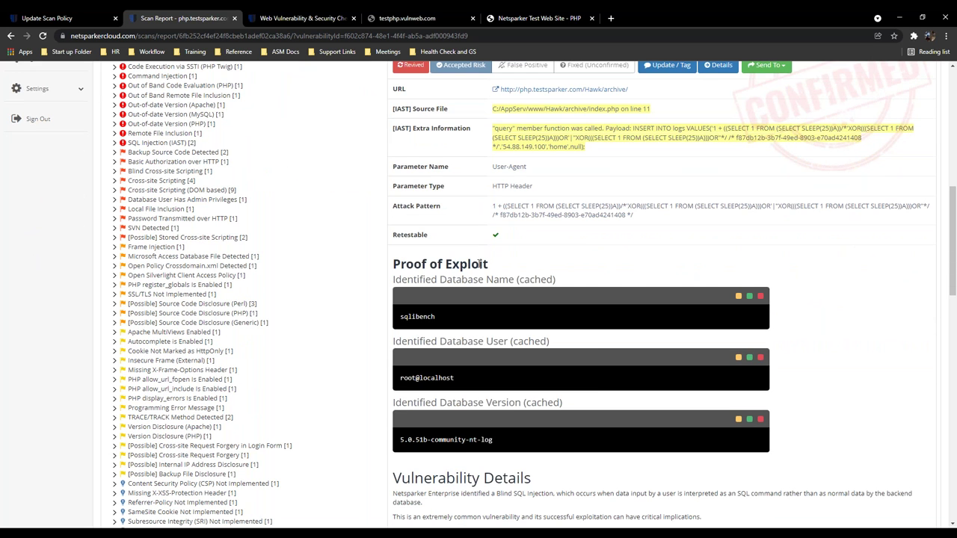
scroll(447, 322, "down", 5)
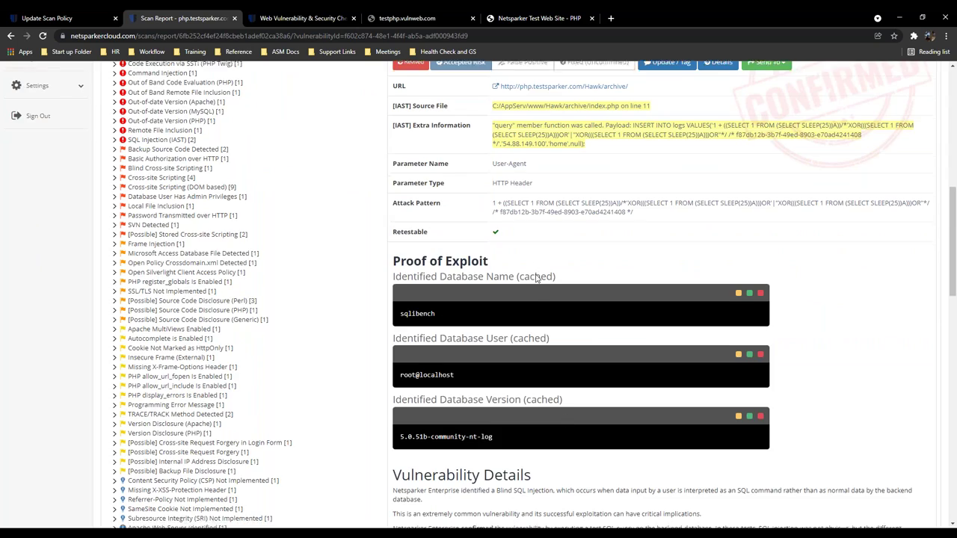
scroll(533, 267, "down", 1)
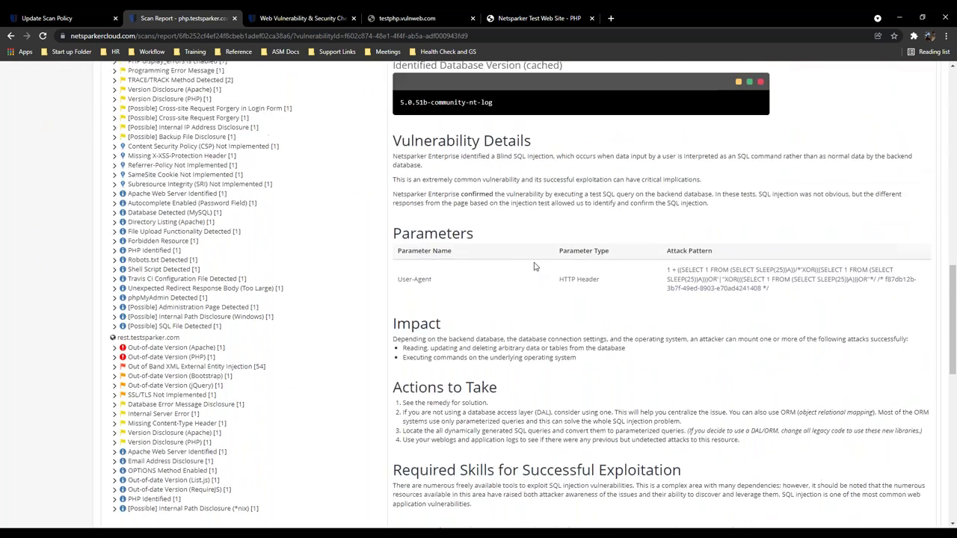
scroll(514, 308, "down", 4)
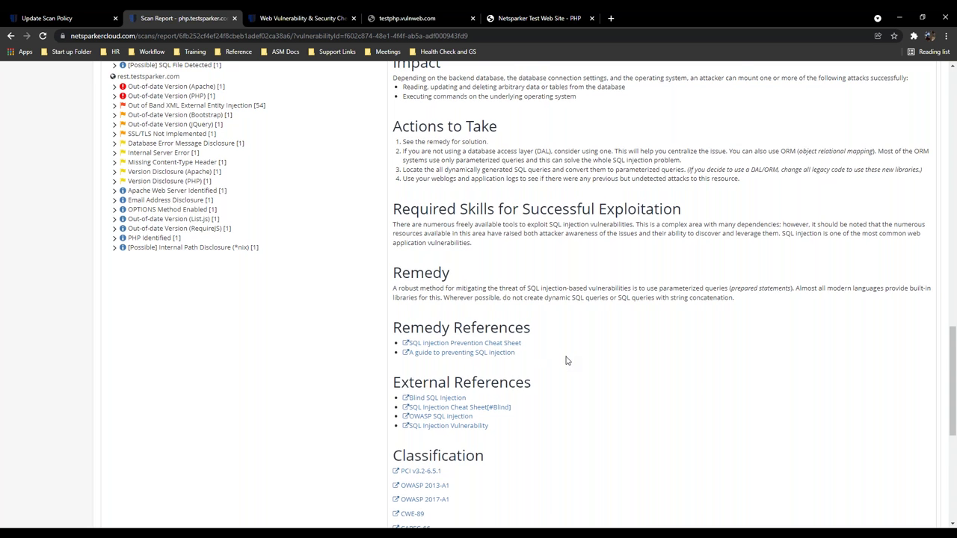
scroll(565, 361, "down", 3)
scroll(566, 363, "down", 1)
scroll(566, 363, "up", 6)
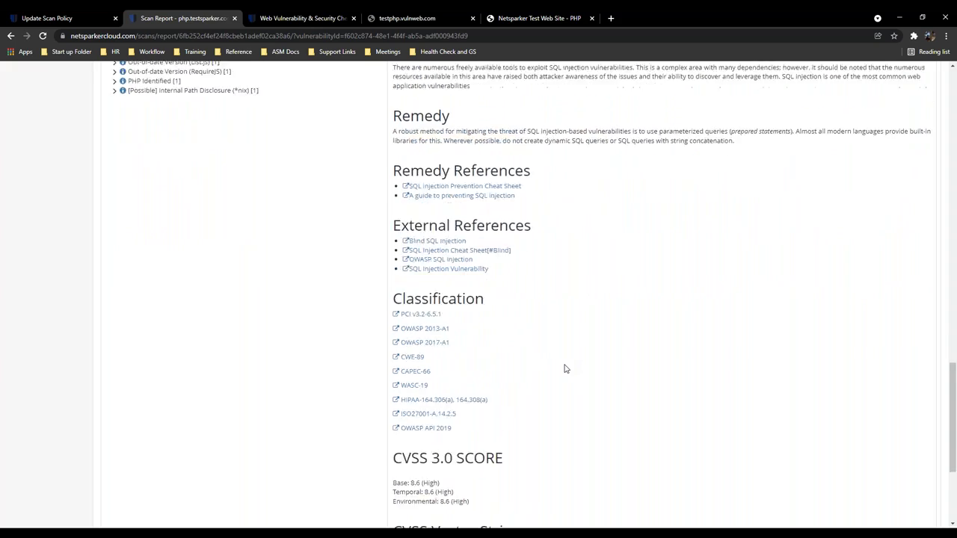
scroll(566, 368, "up", 20)
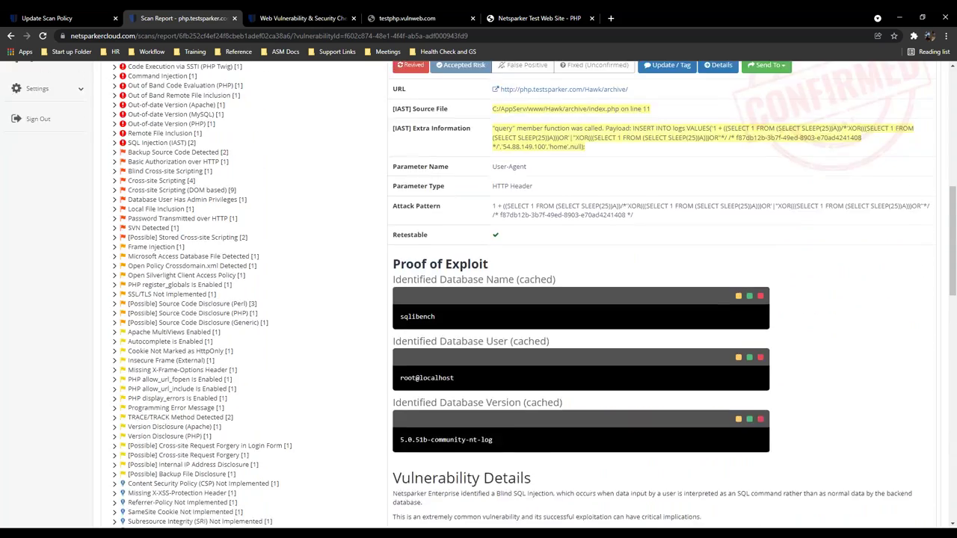
scroll(481, 330, "up", 4)
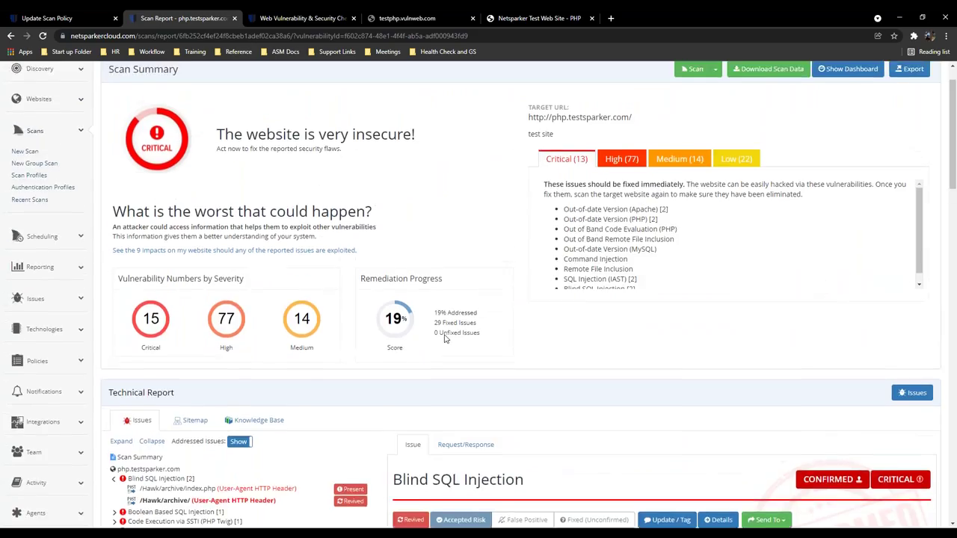
scroll(239, 407, "down", 1)
- Show the site map of scanned pages in the technical report
left_click(194, 414)
scroll(239, 407, "down", 8)
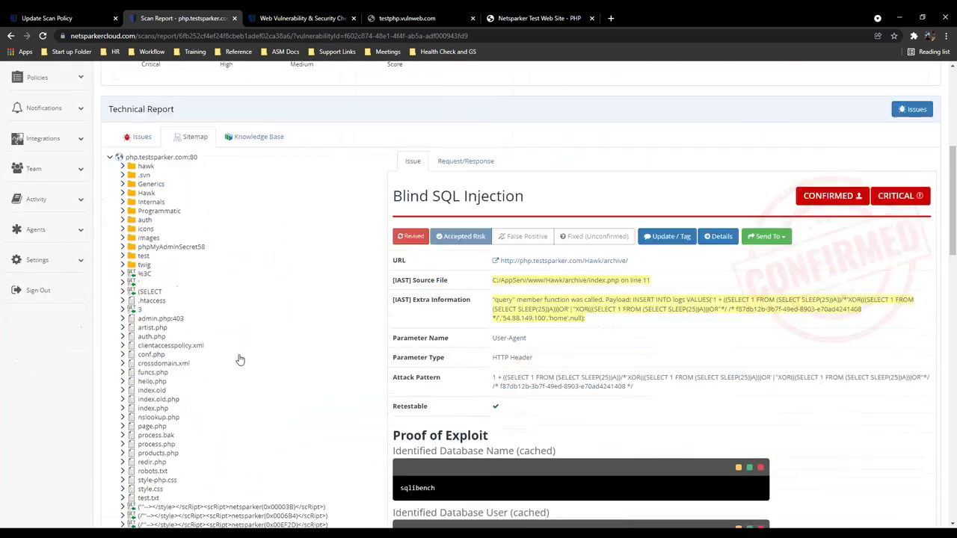
scroll(240, 352, "down", 4)
scroll(239, 353, "up", 15)
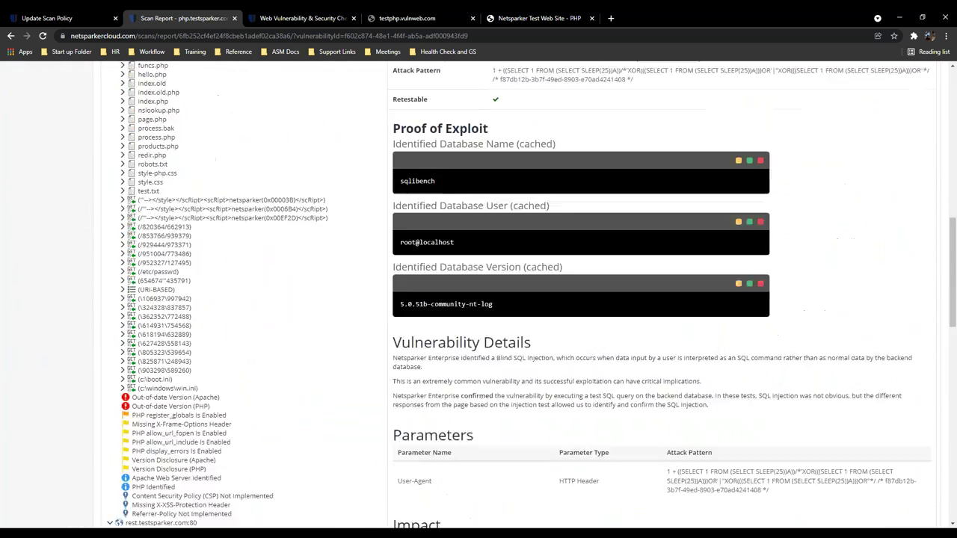
- Switch the technical report to the Knowledge Base list and look through it
left_click(254, 460)
scroll(317, 307, "down", 3)
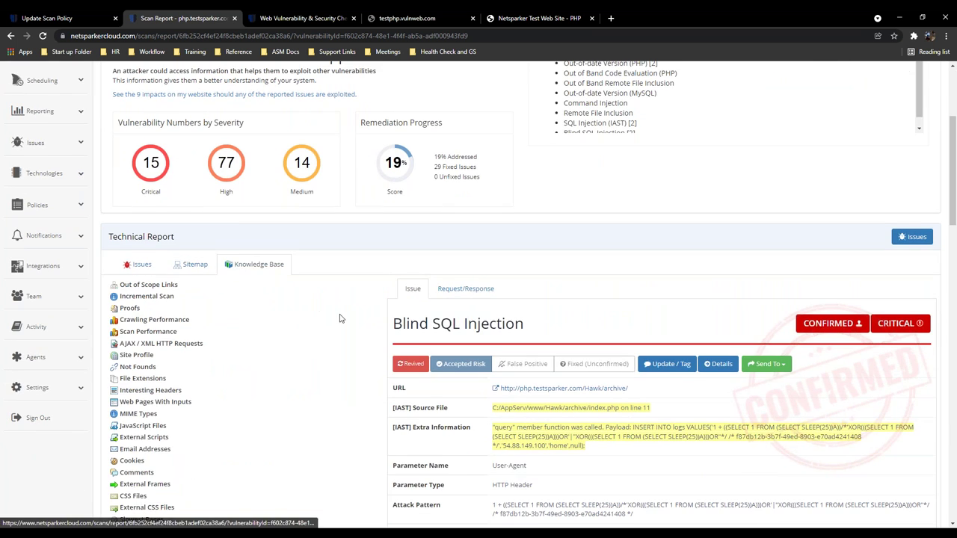
scroll(325, 308, "down", 2)
scroll(325, 307, "up", 3)
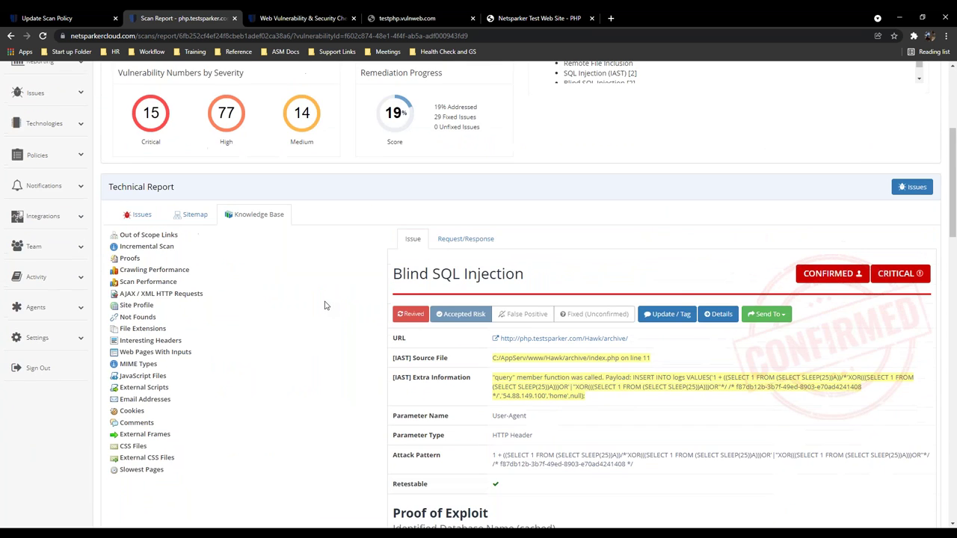
scroll(325, 305, "down", 1)
- View Out of Scope Links and compare them with the scan policy's Crawling settings
left_click(141, 234)
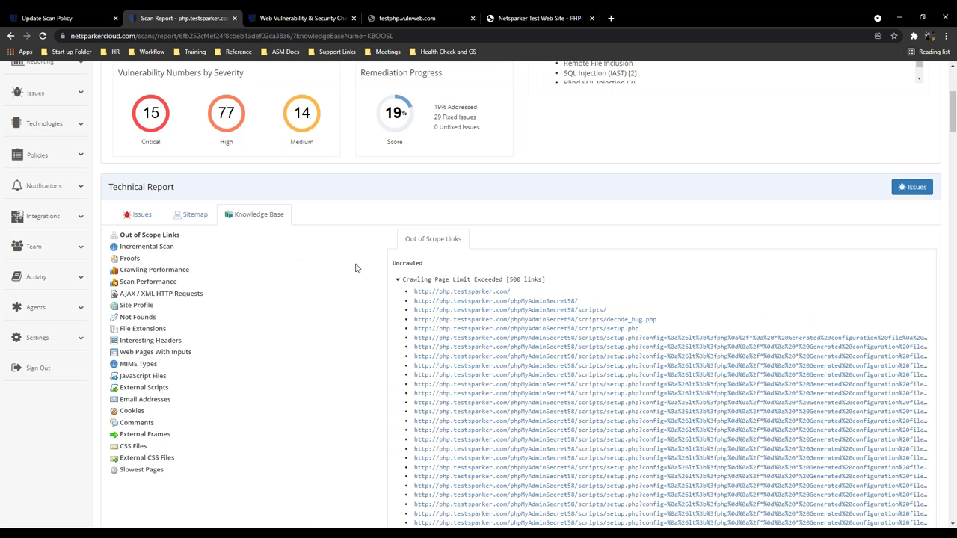
left_click(397, 280)
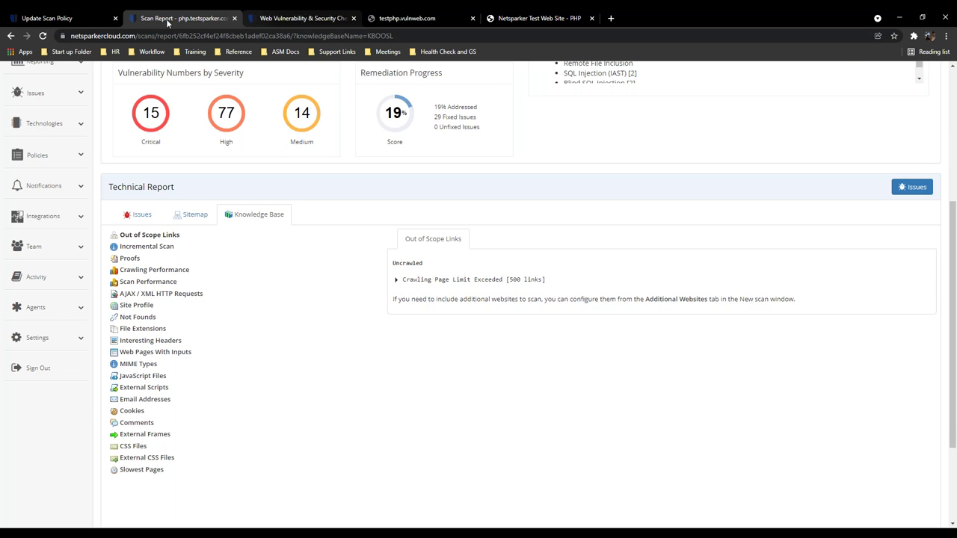
left_click(61, 19)
left_click(156, 216)
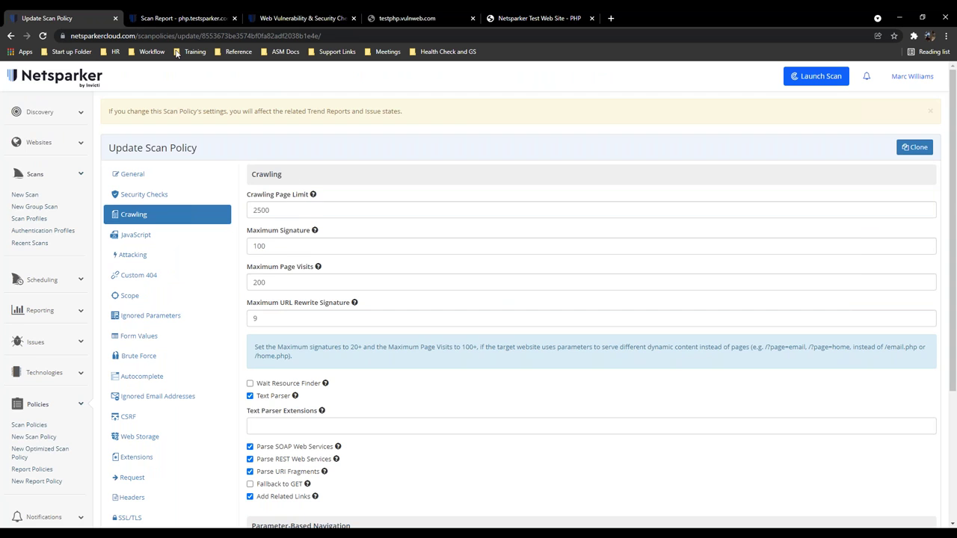
left_click(165, 17)
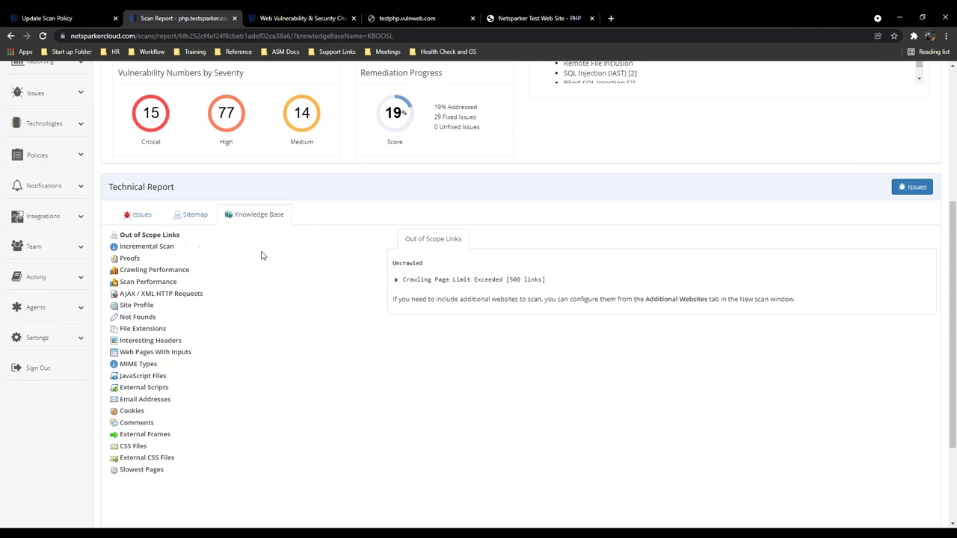
left_click(64, 18)
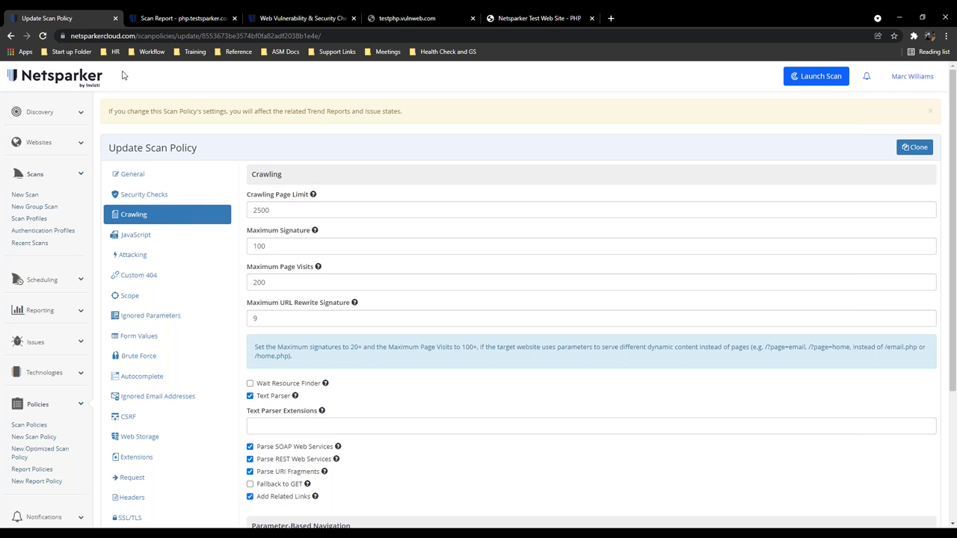
left_click(183, 18)
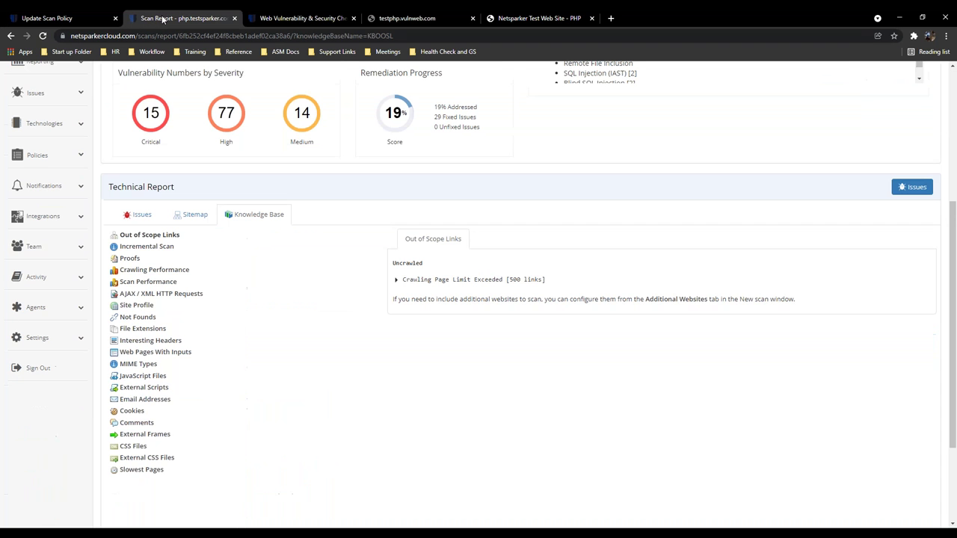
- Expand the Crawling Page Limit Exceeded [500 links] list of uncrawled URLs
left_click(397, 282)
scroll(447, 337, "down", 1)
scroll(447, 336, "down", 10)
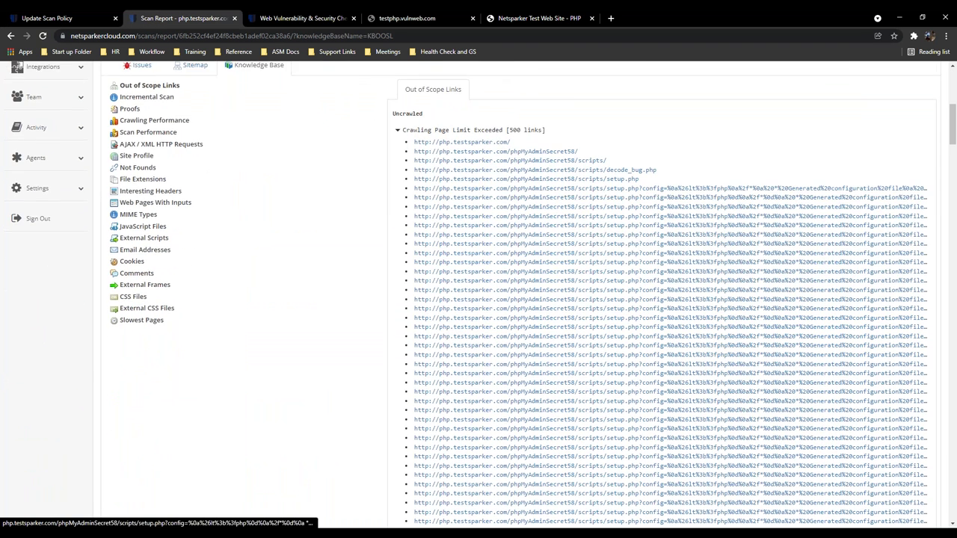
scroll(473, 319, "up", 12)
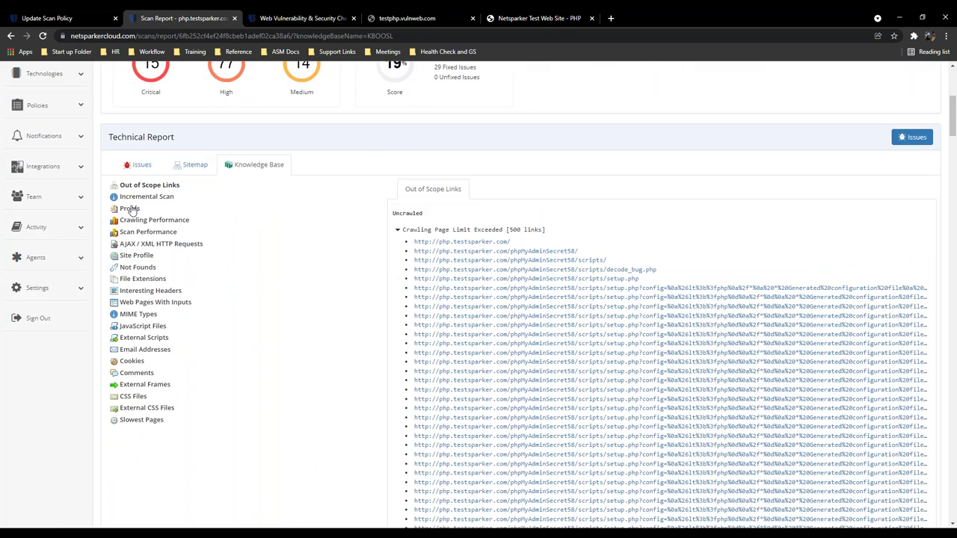
- Review Crawling Performance and Scan Performance, ending on the Web Pages With Inputs table
left_click(134, 221)
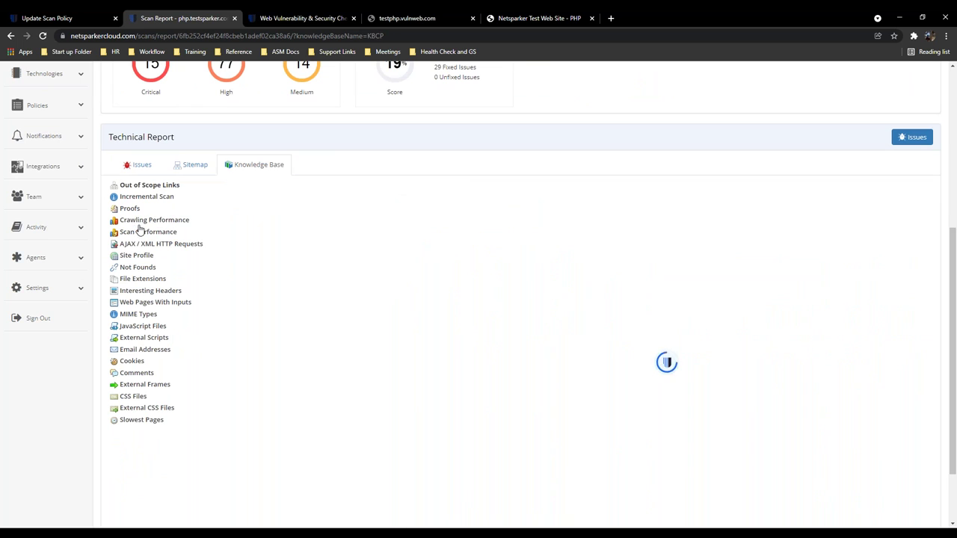
left_click(144, 233)
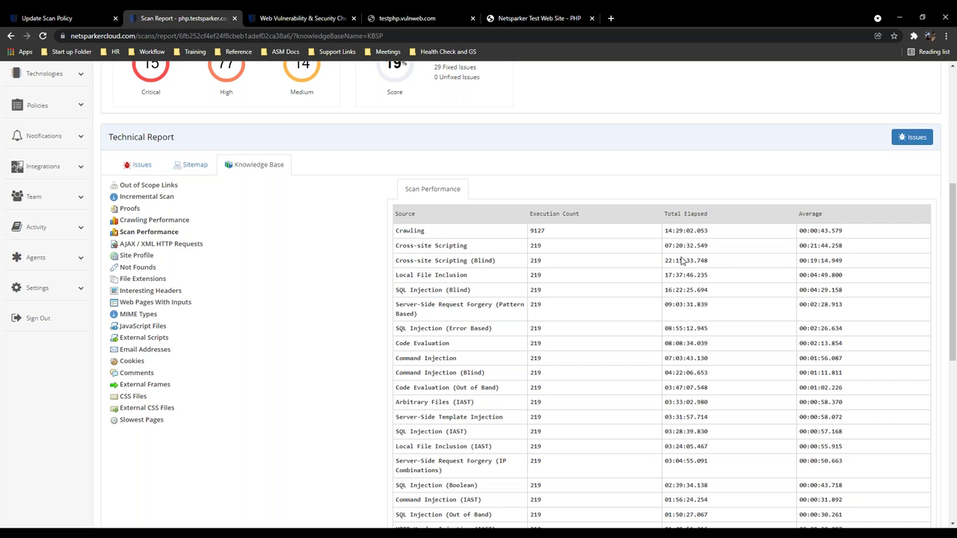
left_click(163, 302)
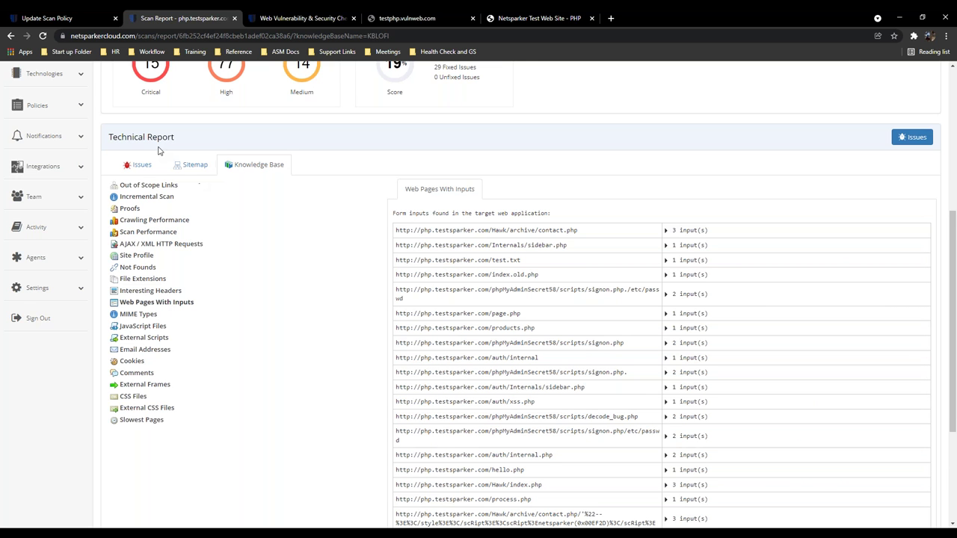
- Compare the scan policy's Form Values table against the Web Pages With Inputs report
left_click(60, 18)
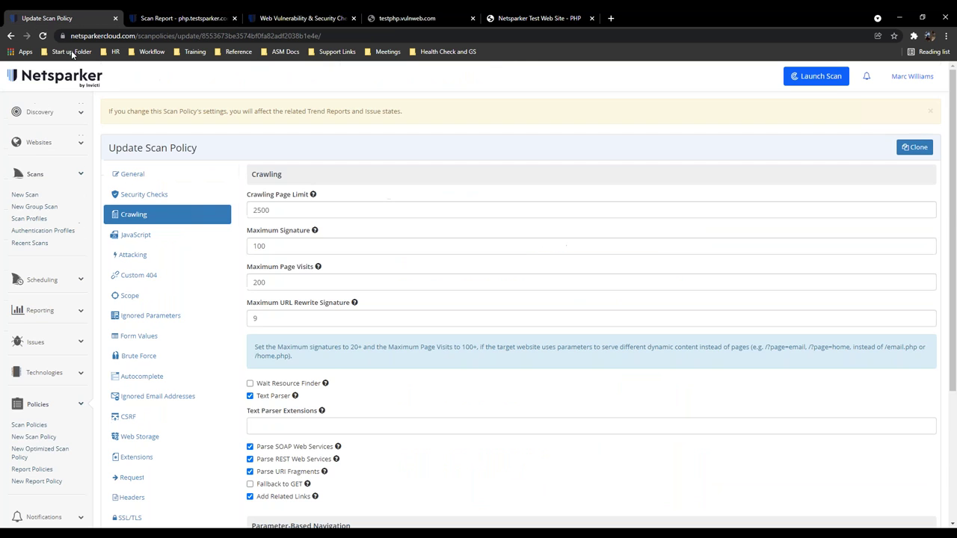
left_click(147, 336)
left_click(183, 18)
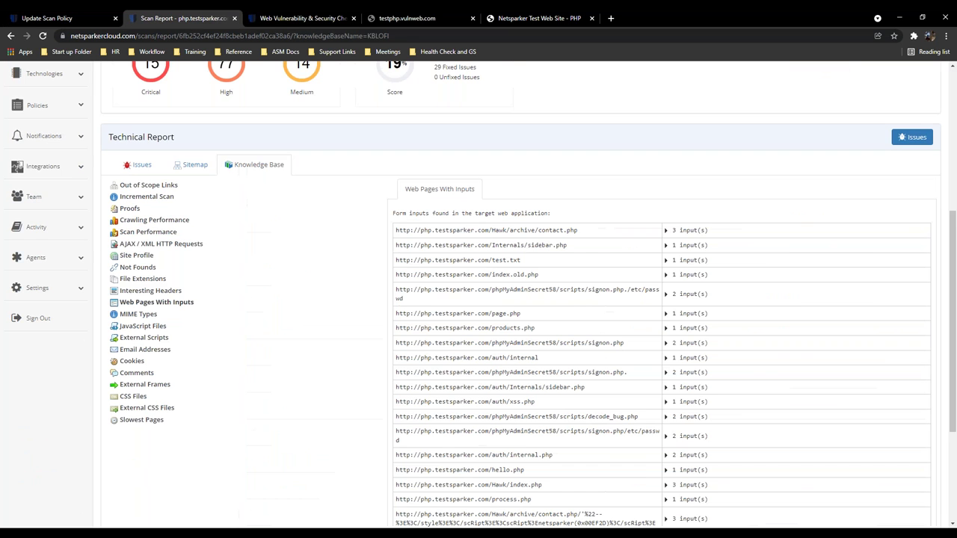
left_click_drag(402, 274, 535, 275)
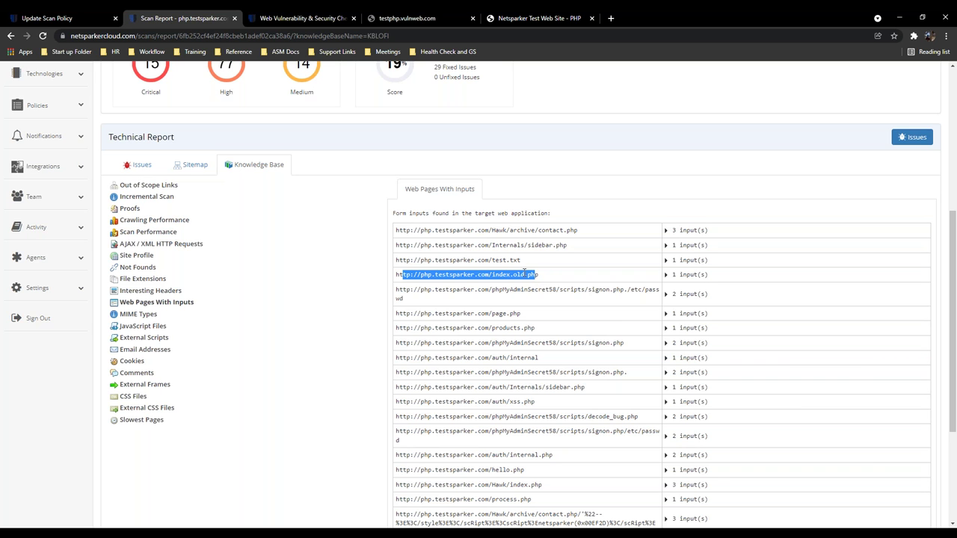
left_click(66, 17)
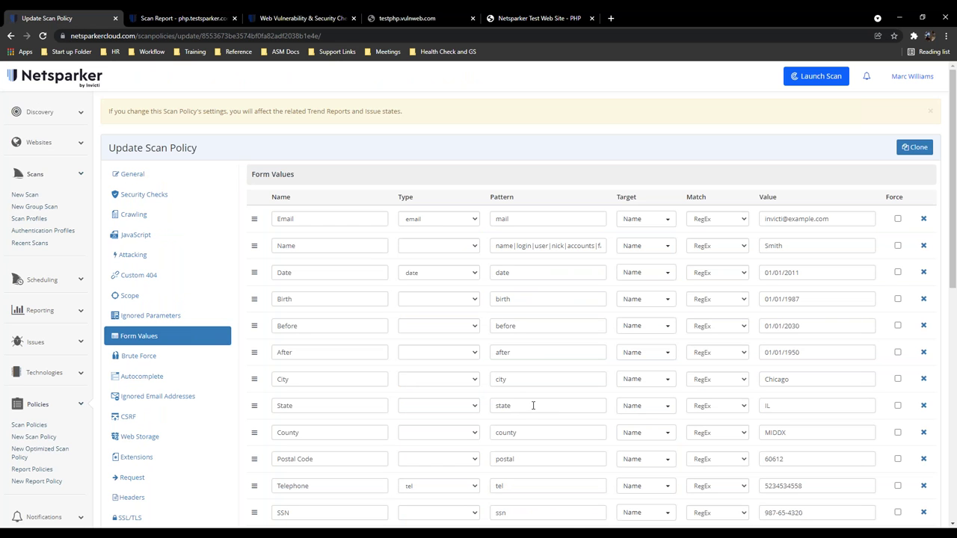
scroll(357, 312, "down", 5)
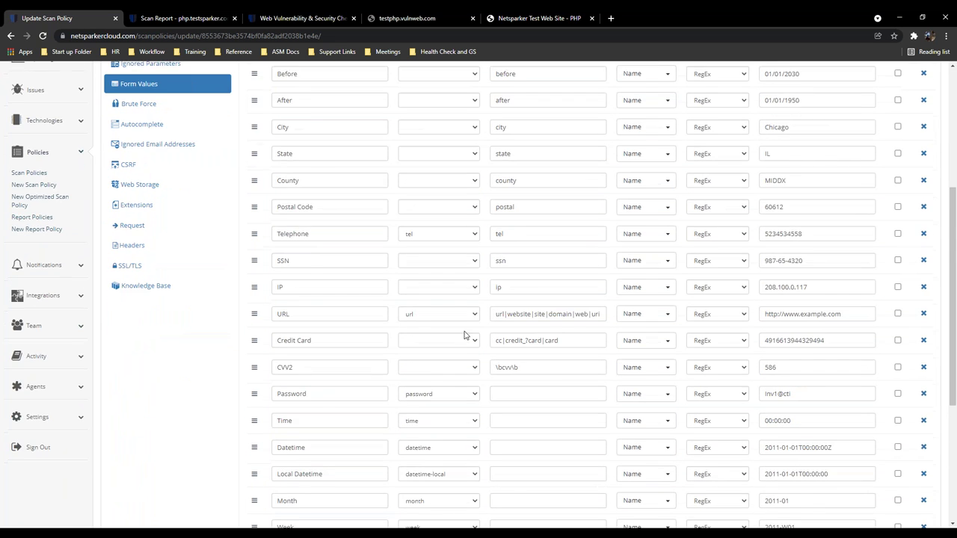
scroll(482, 359, "up", 5)
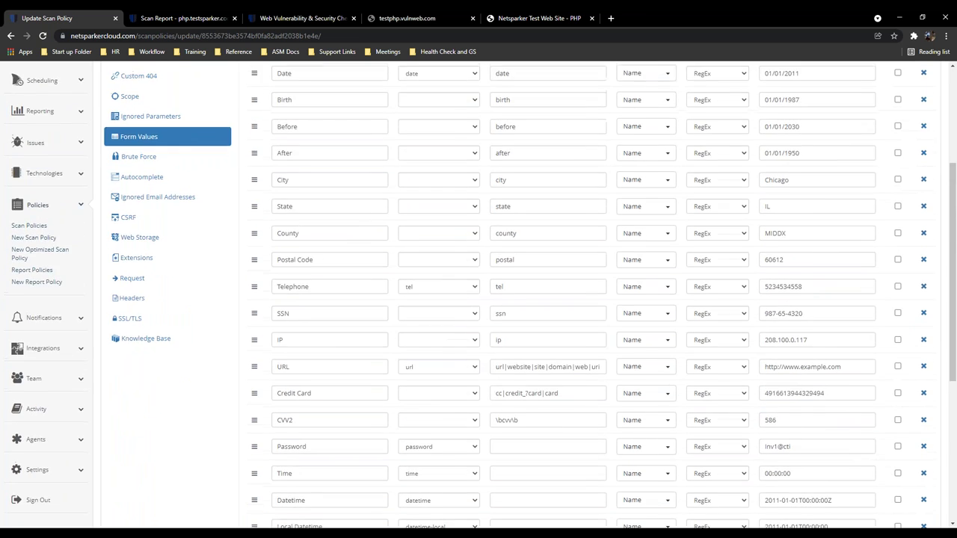
- View JavaScript Files, then Interesting Headers showing TCN: list and X-Ping: pong
left_click(185, 18)
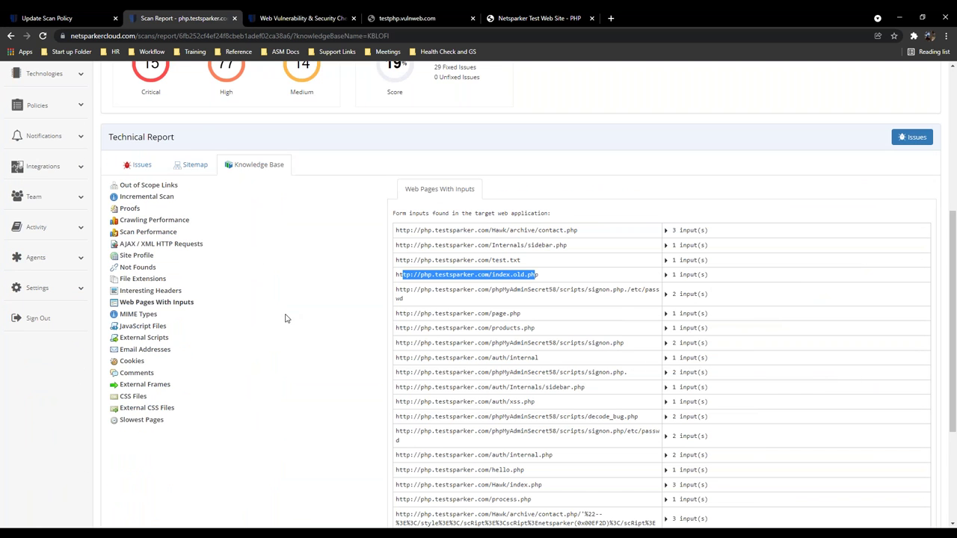
scroll(158, 271, "down", 1)
left_click(156, 276)
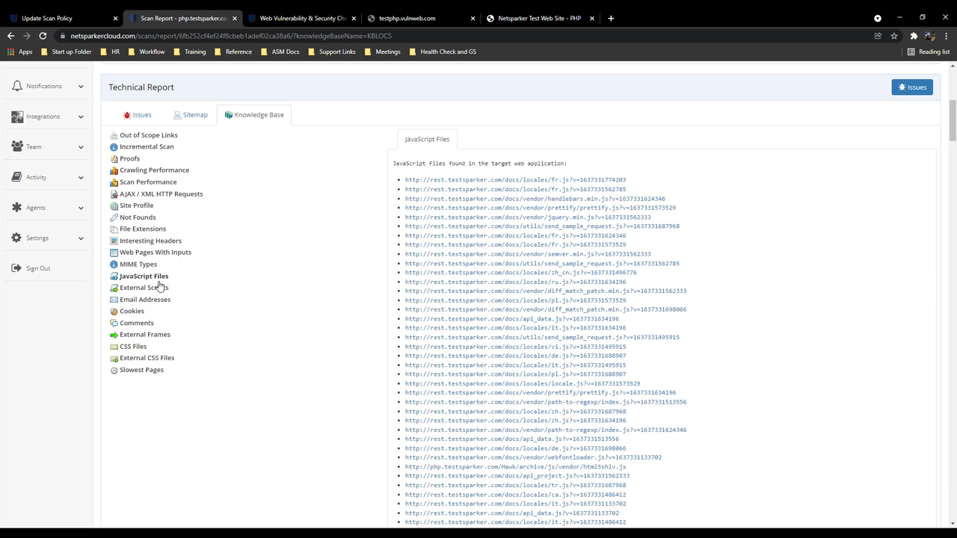
left_click(154, 242)
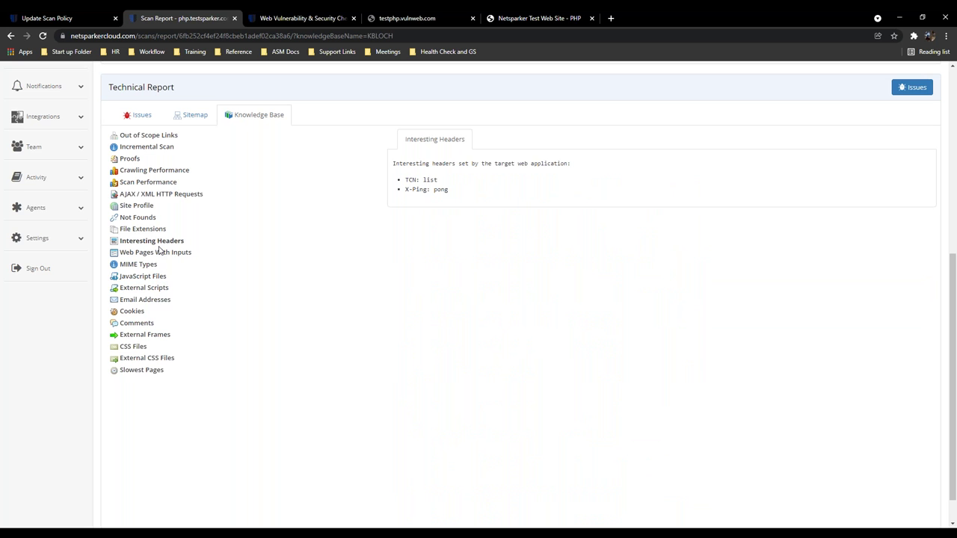
scroll(236, 334, "up", 1)
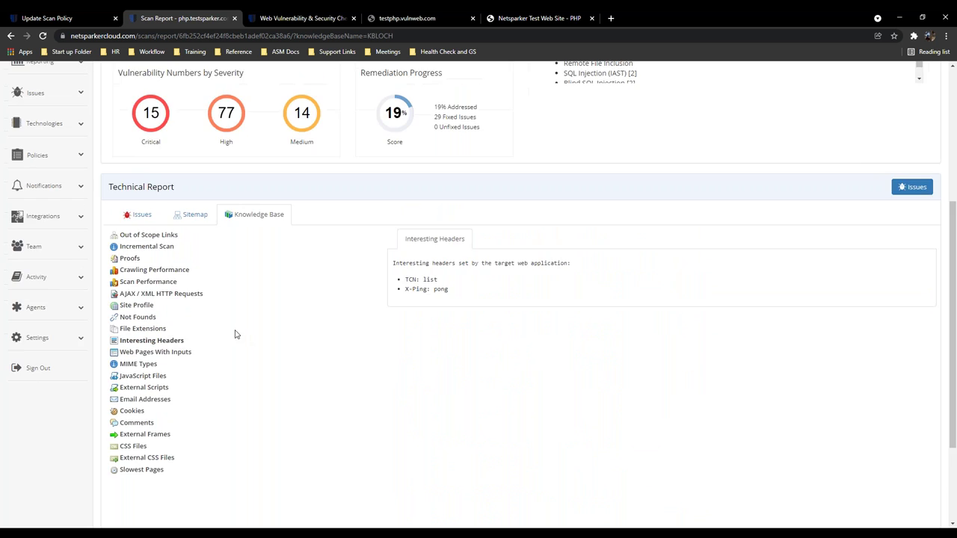
scroll(254, 344, "up", 3)
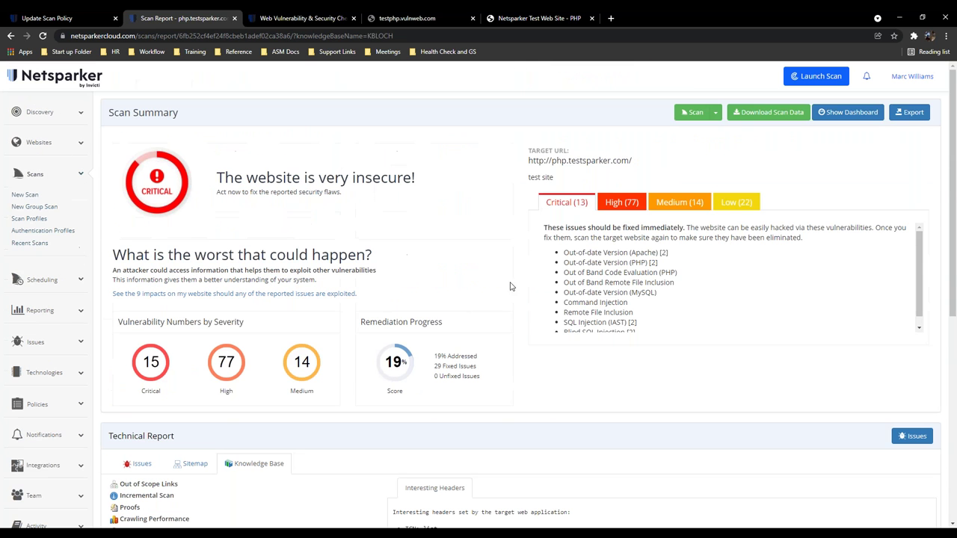
left_click(715, 114)
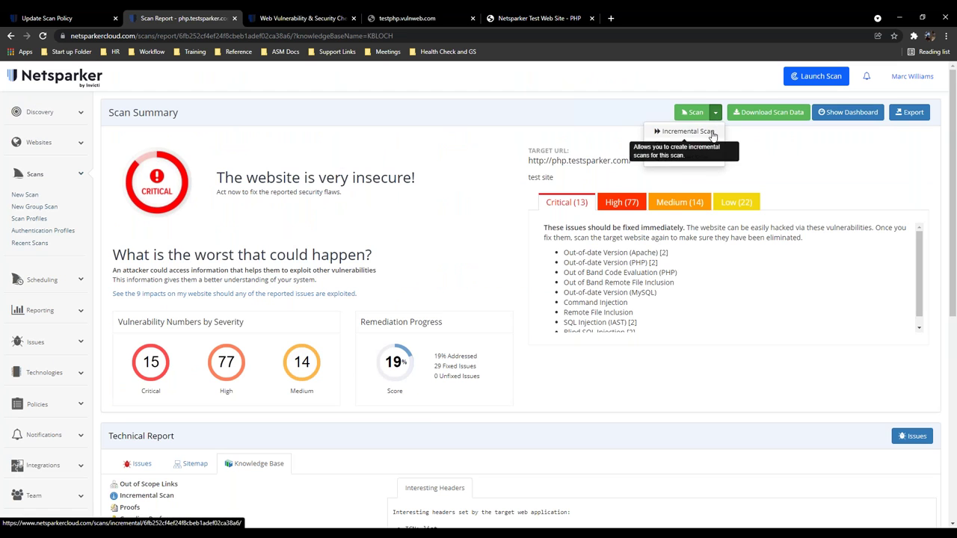
left_click(716, 112)
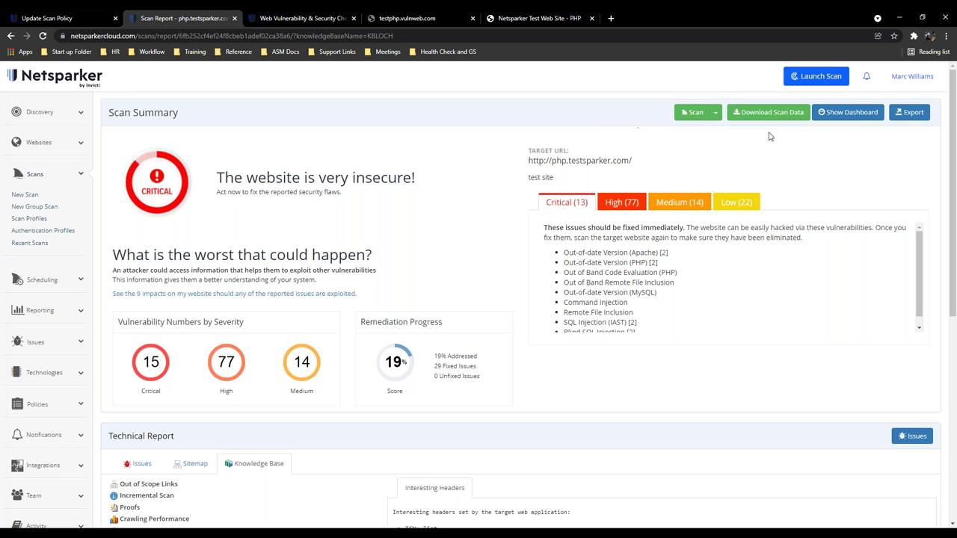
left_click(909, 112)
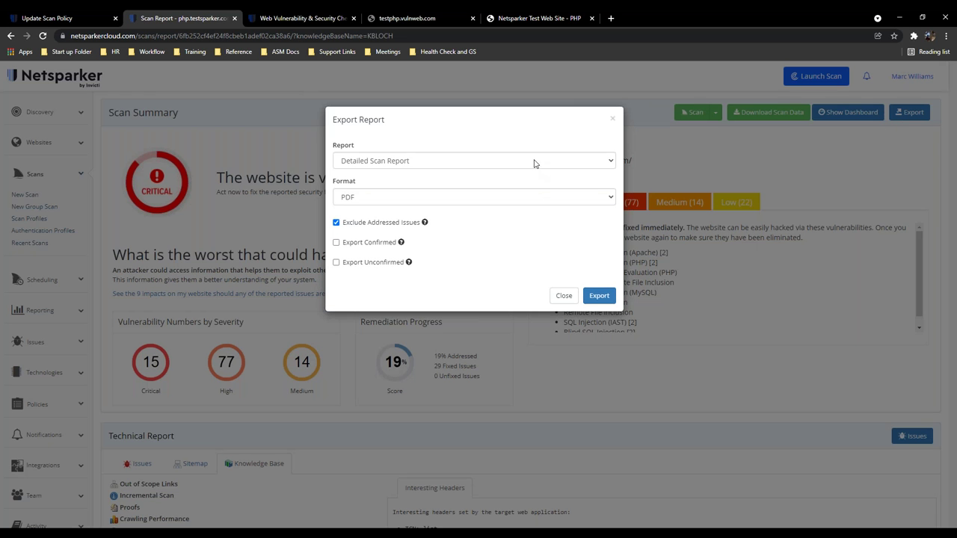
left_click(534, 162)
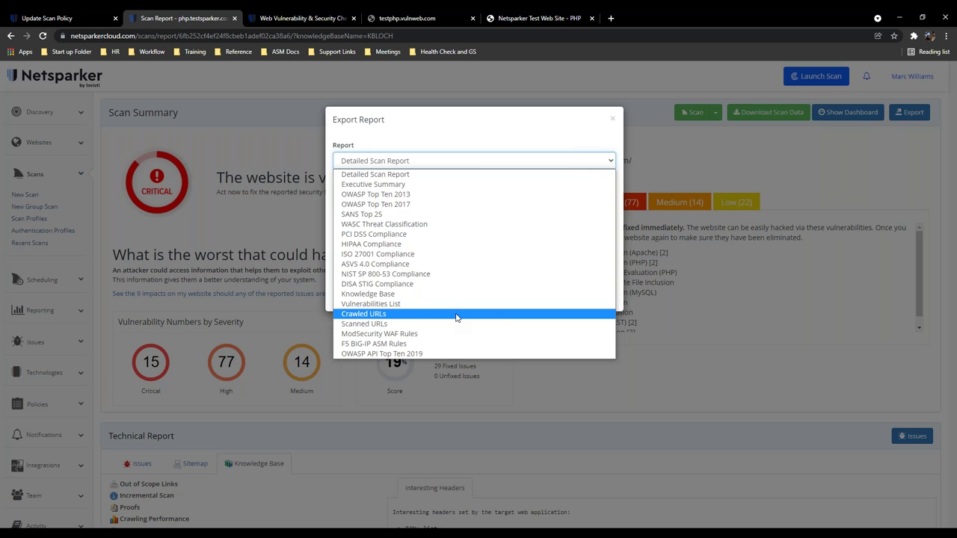
triple_click(607, 126)
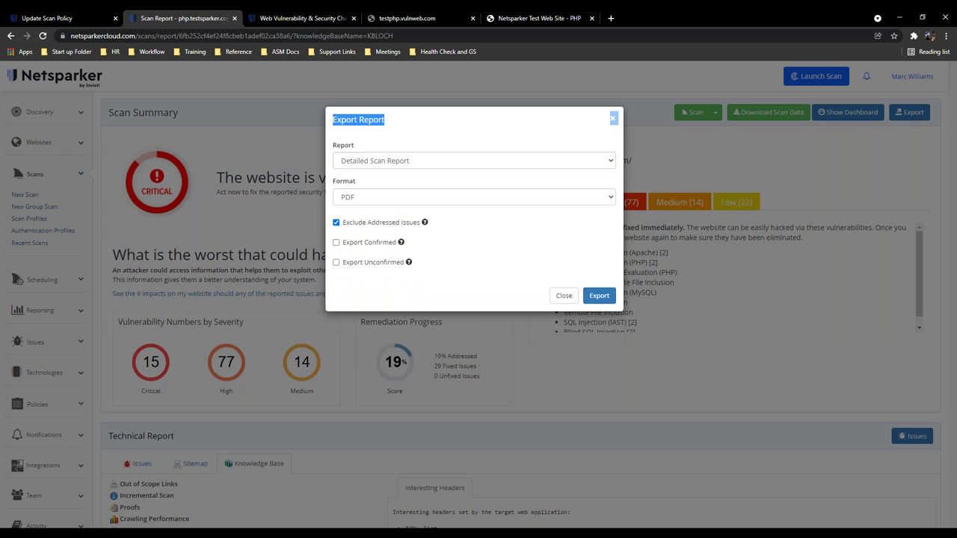
left_click(612, 121)
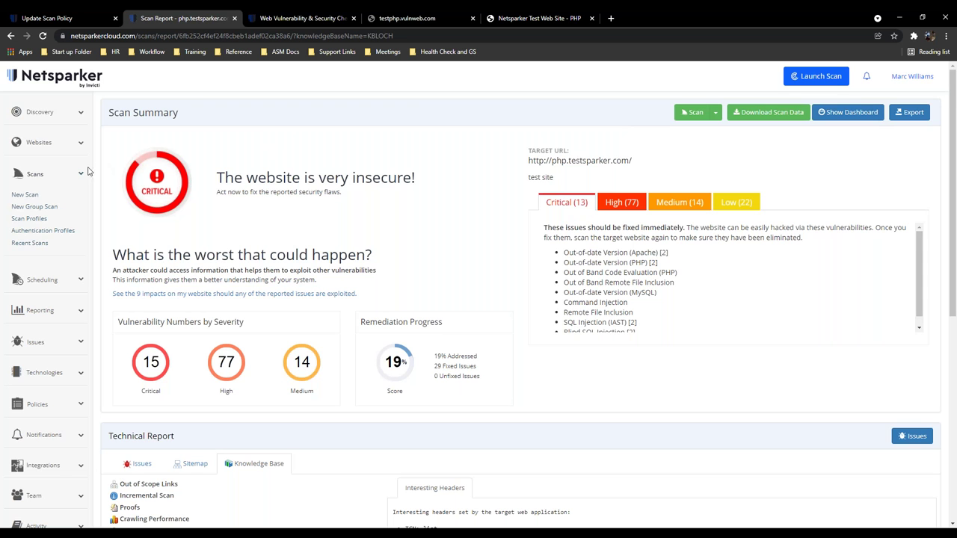
- Switch the report to the issue tree and open the To Do issues list
scroll(370, 243, "down", 1)
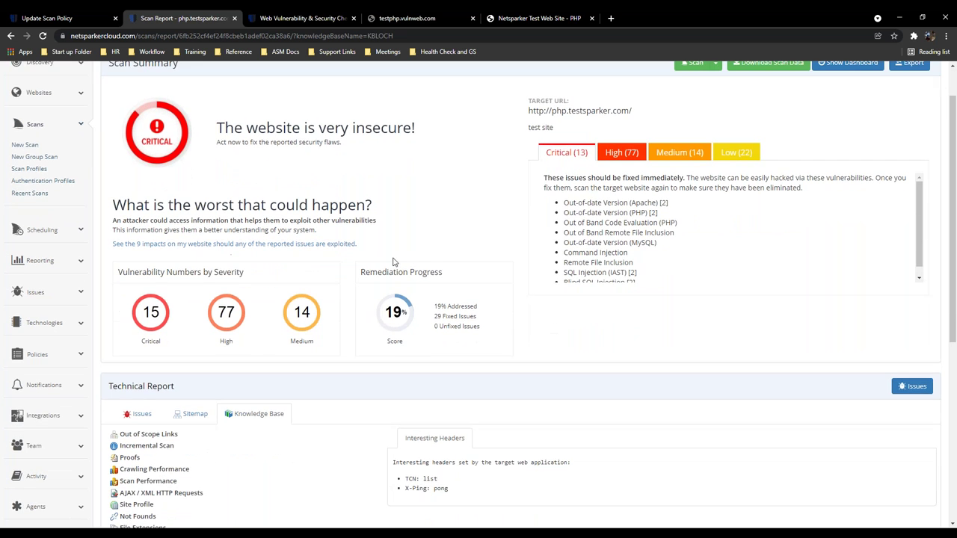
scroll(345, 323, "down", 3)
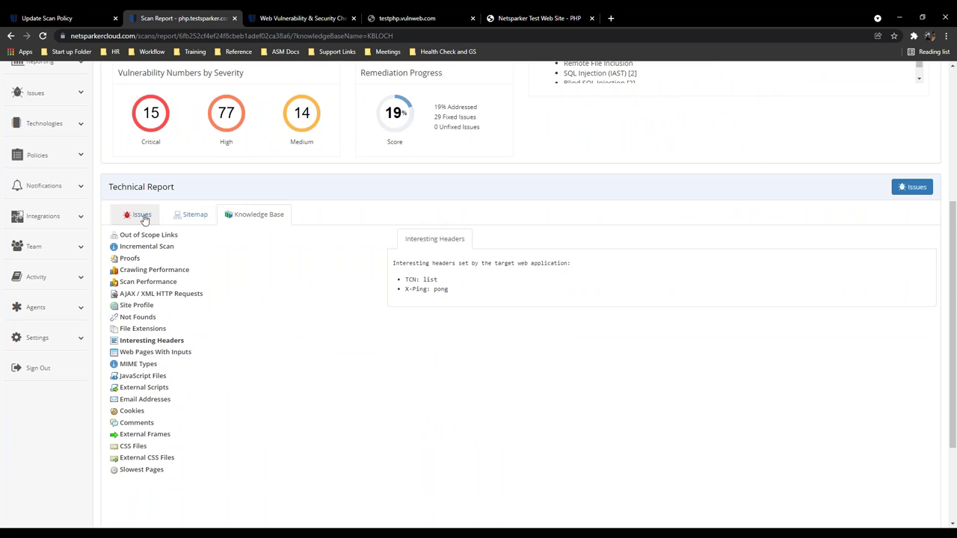
left_click(139, 214)
scroll(202, 231, "up", 2)
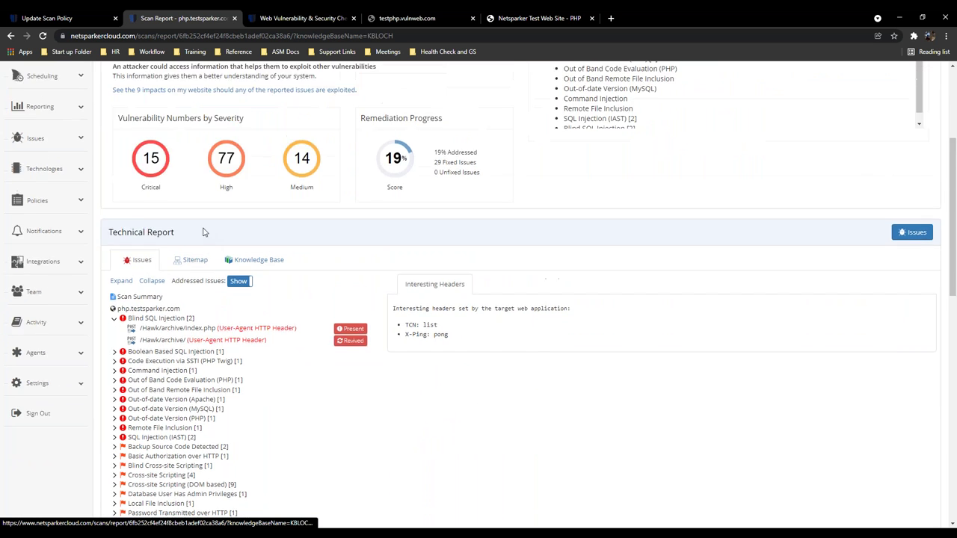
left_click(65, 198)
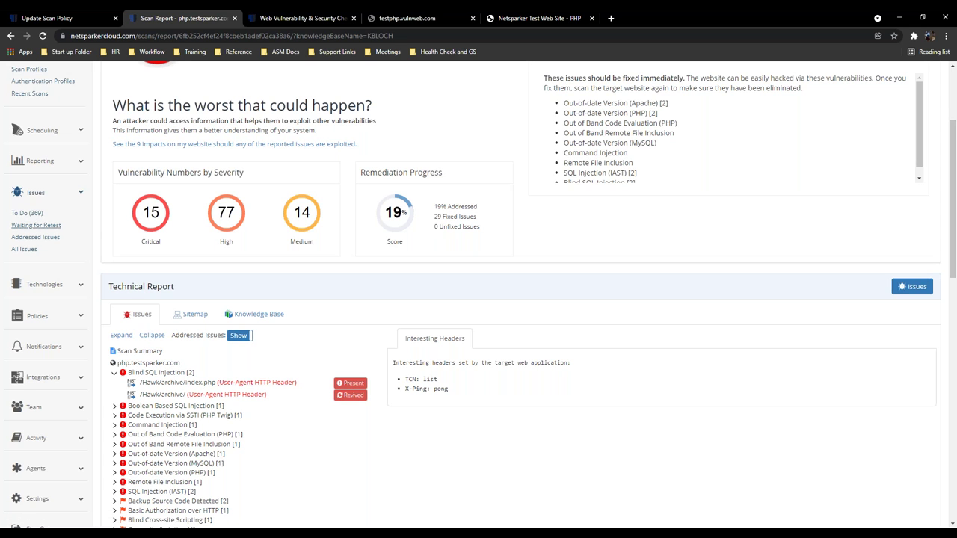
left_click(26, 215)
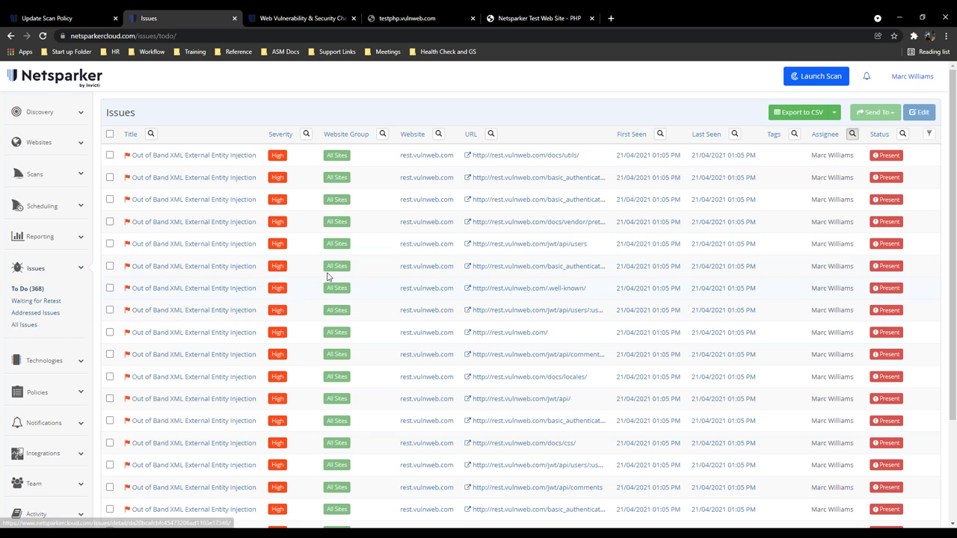
- Inspect the /jwt/api/users issue details and its Assignee options without changing anything
left_click(199, 247)
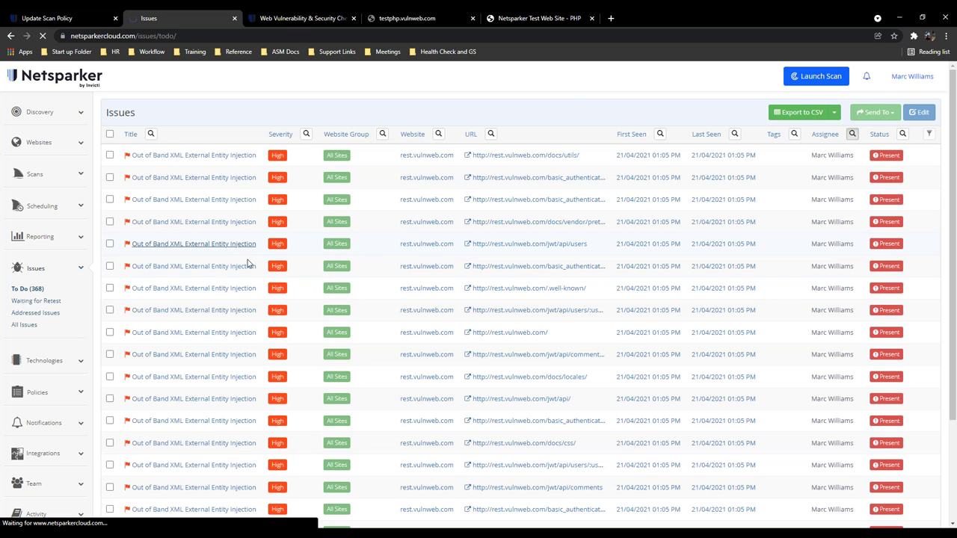
scroll(335, 283, "down", 3)
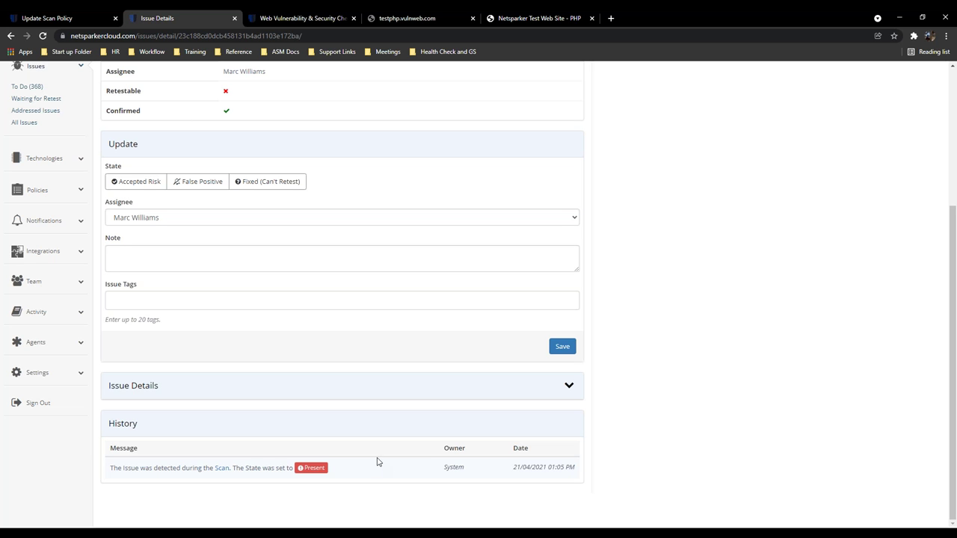
scroll(281, 286, "up", 1)
left_click(230, 322)
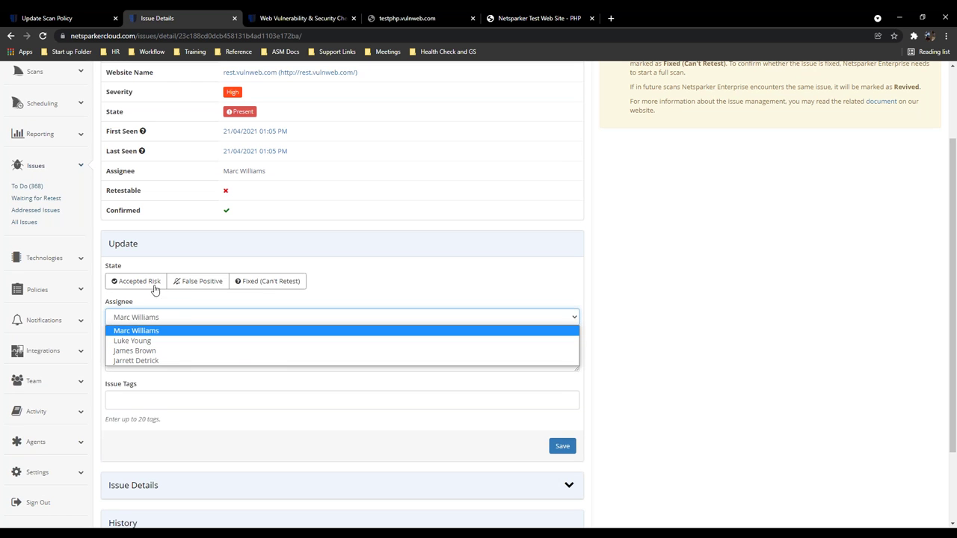
left_click(252, 397)
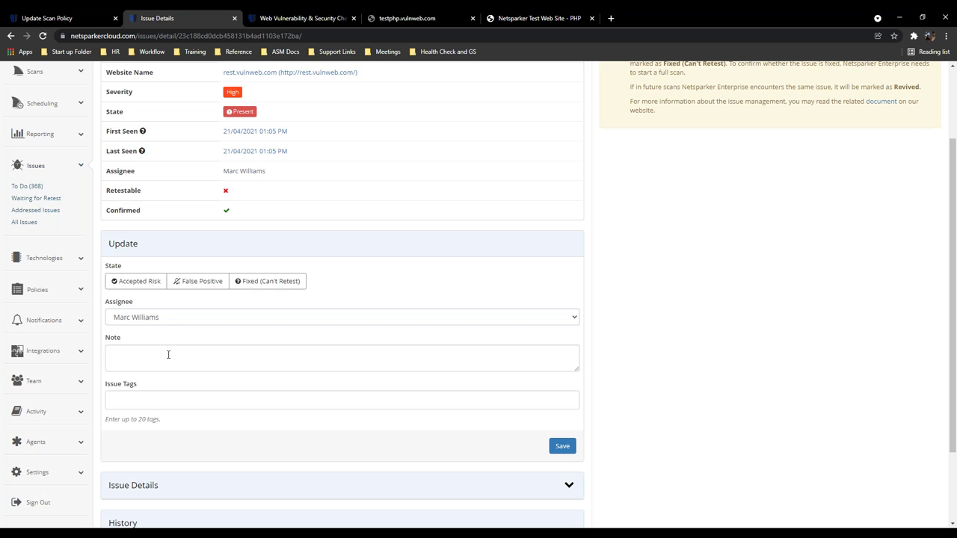
- Open the Technologies Dashboard for all websites
scroll(163, 345, "up", 3)
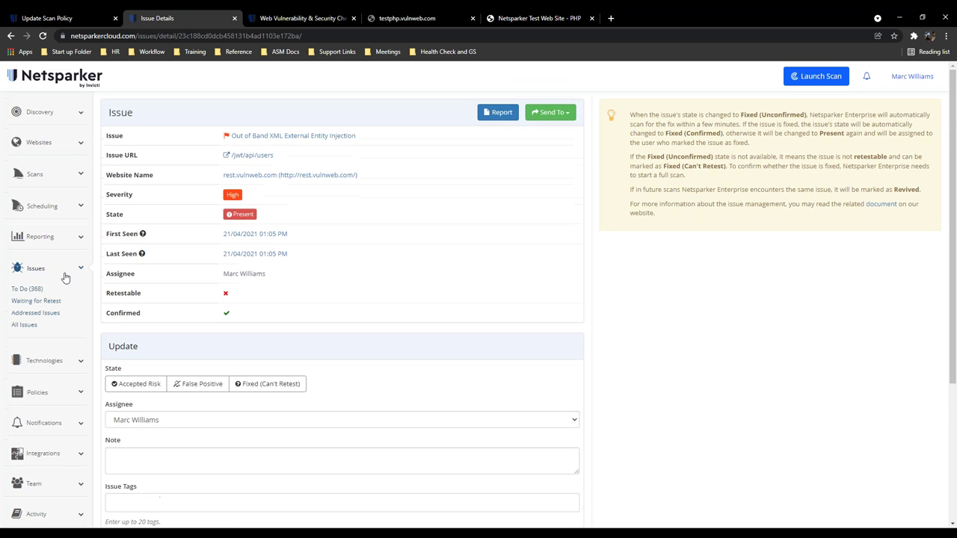
left_click(55, 364)
left_click(26, 382)
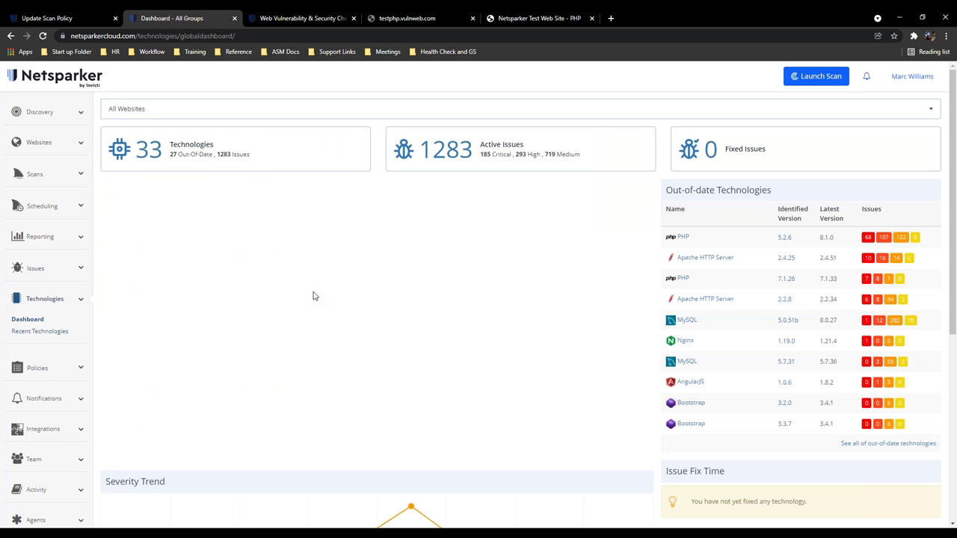
- Expand Notifications and open Manage Notifications to list the ten disabled rules
scroll(480, 335, "down", 2)
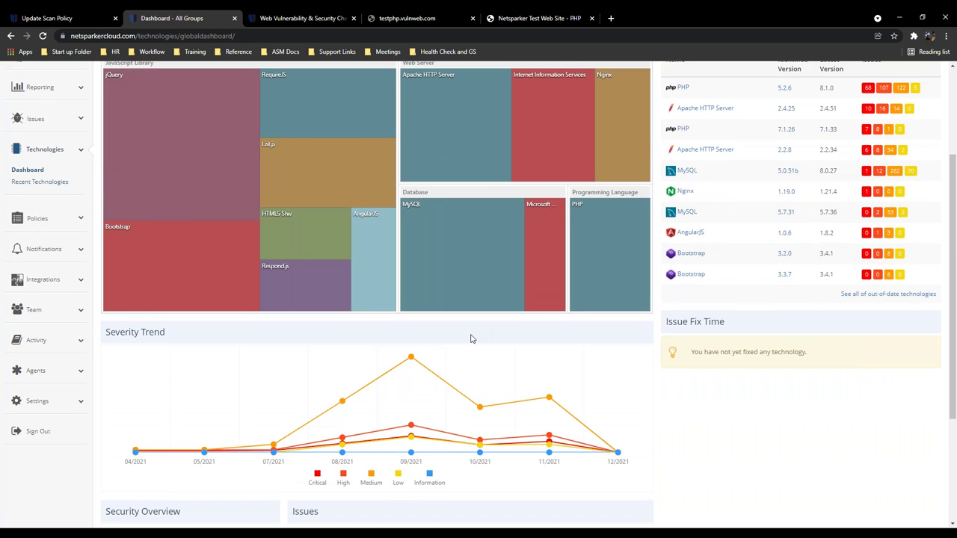
mouse_move(479, 296)
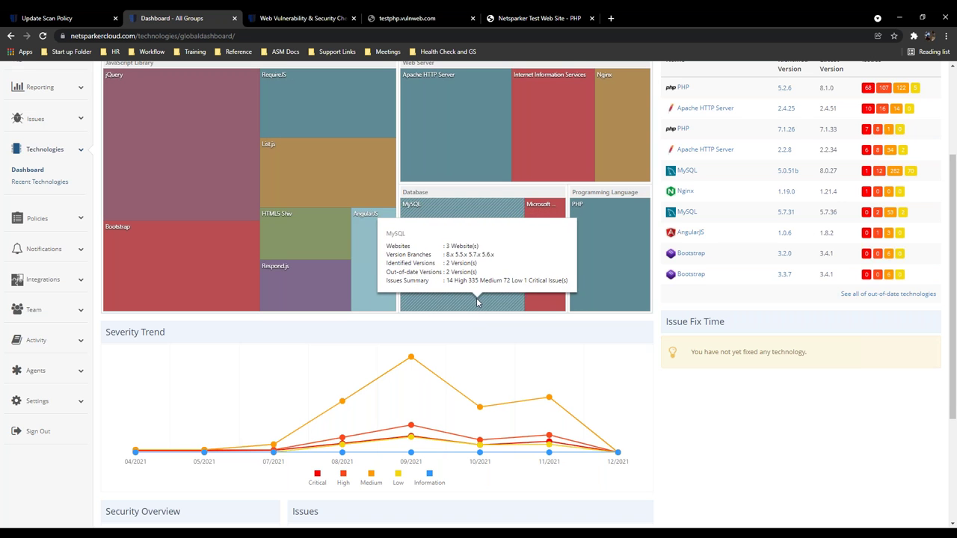
scroll(480, 297, "up", 2)
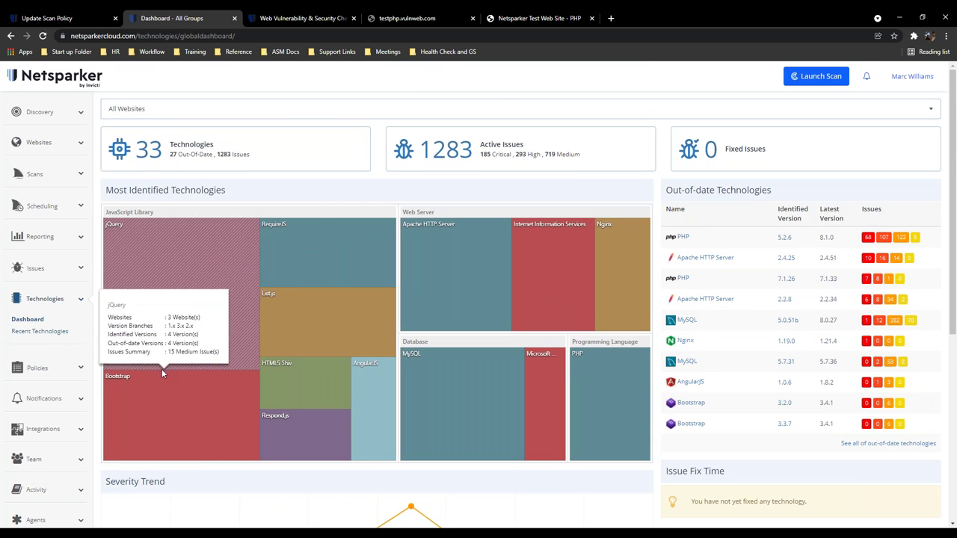
left_click(73, 399)
scroll(73, 399, "down", 1)
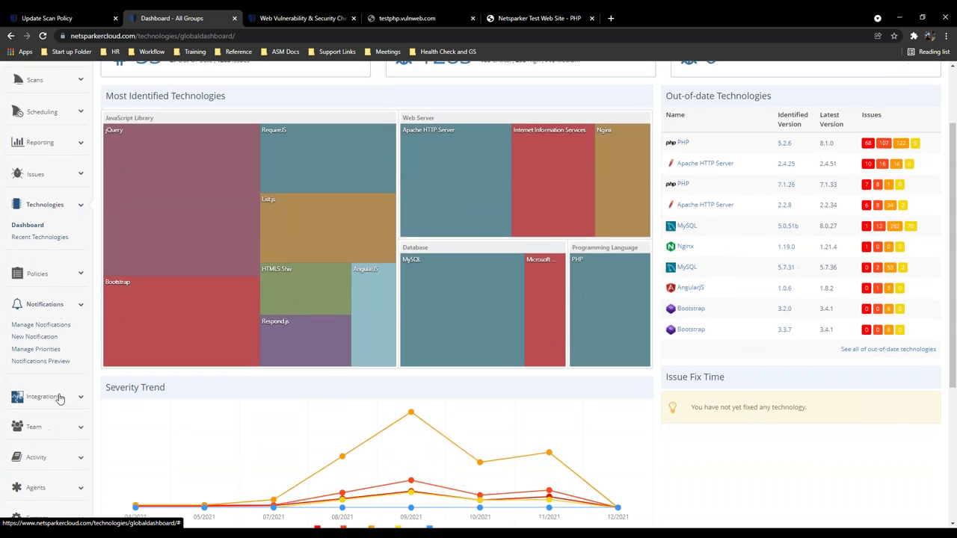
left_click(41, 321)
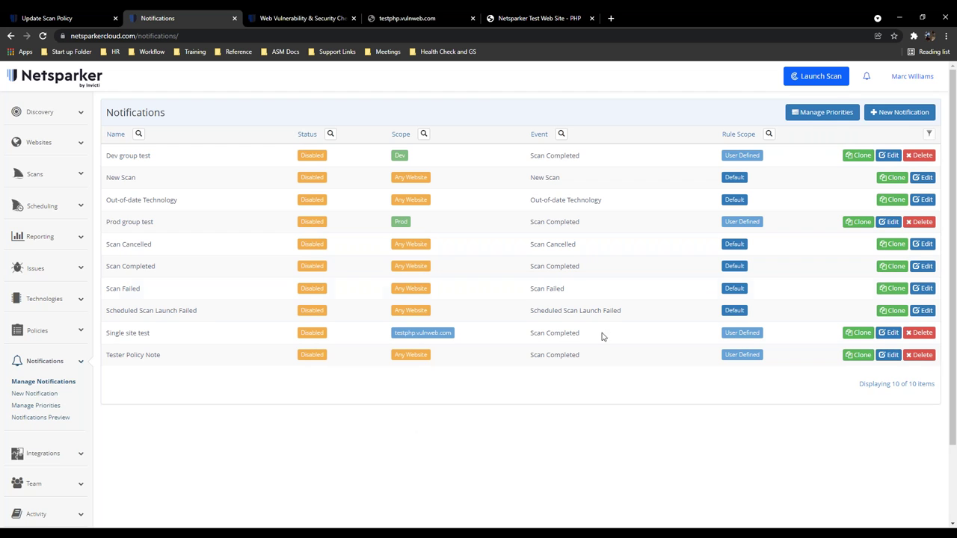
- Edit Single site test, keeping Scan Completed, single-website scope and scan group (Not Set)
left_click(852, 332)
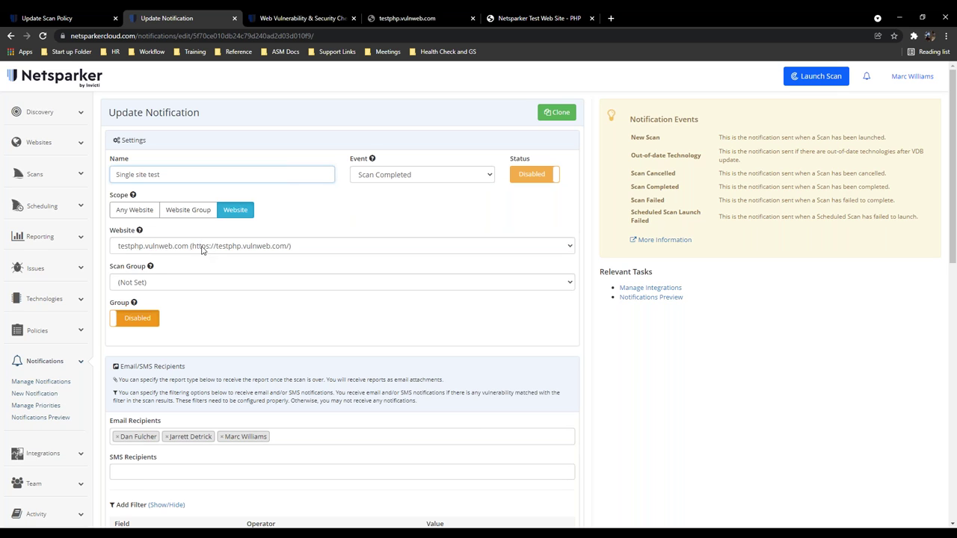
left_click(386, 177)
left_click(249, 239)
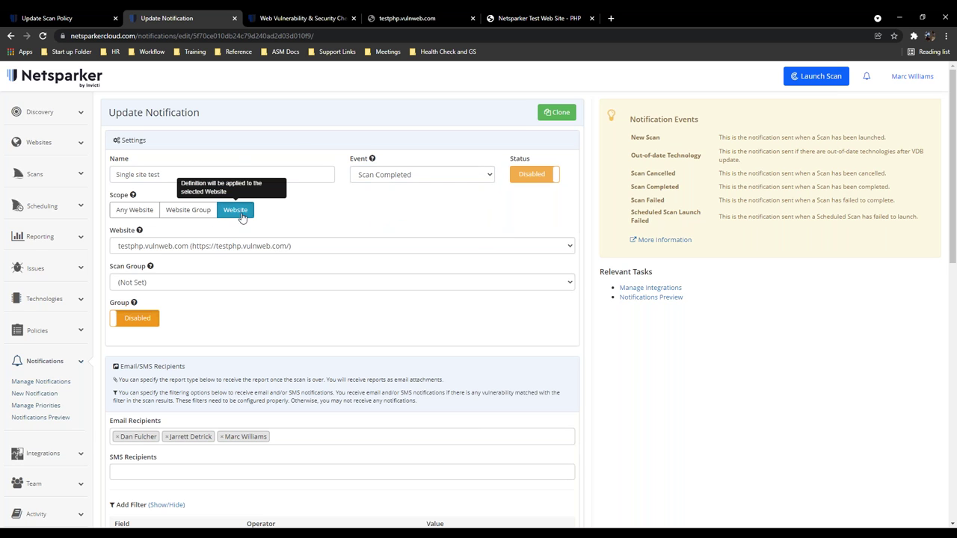
left_click(202, 215)
left_click(149, 215)
left_click(246, 213)
left_click(291, 281)
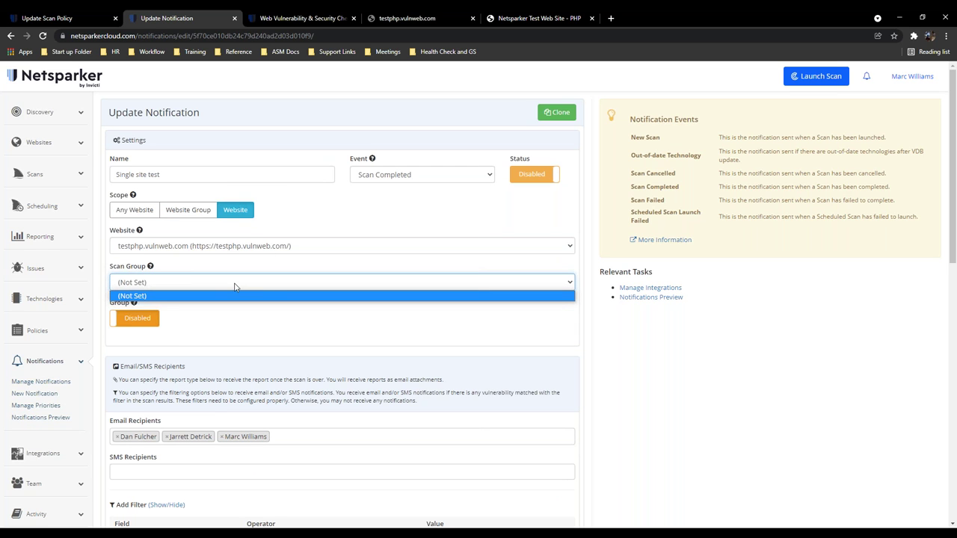
left_click(221, 264)
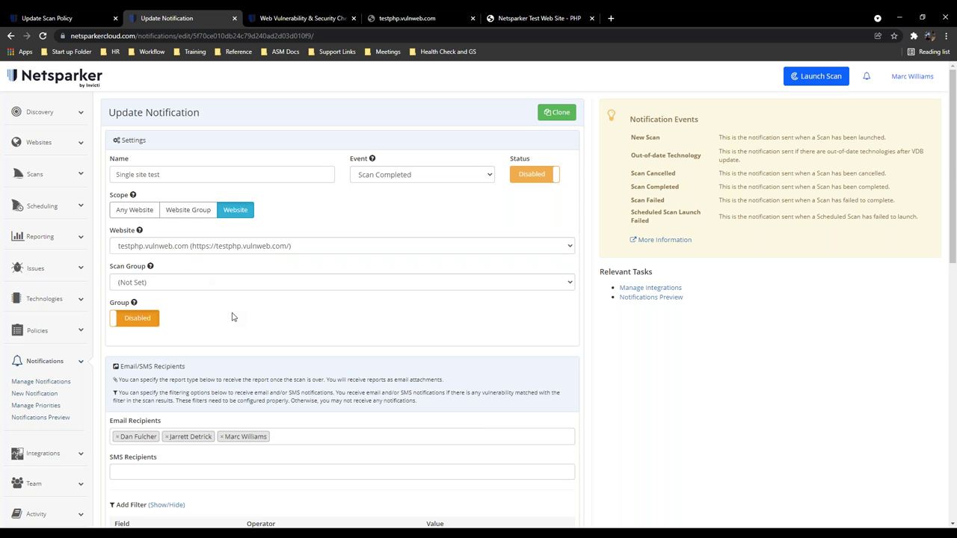
- Review SMS recipients, filters and integrations without changes, then save the rule
scroll(233, 317, "down", 3)
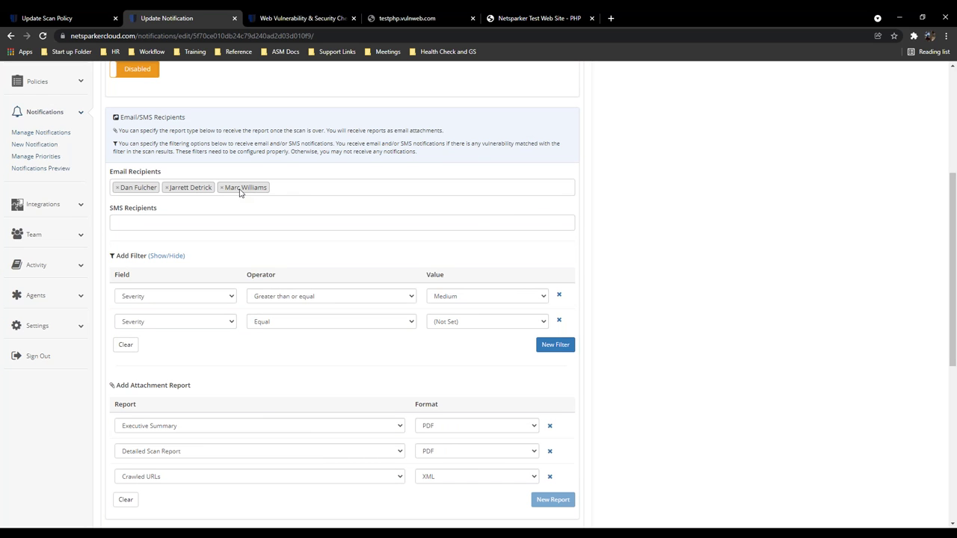
left_click(158, 222)
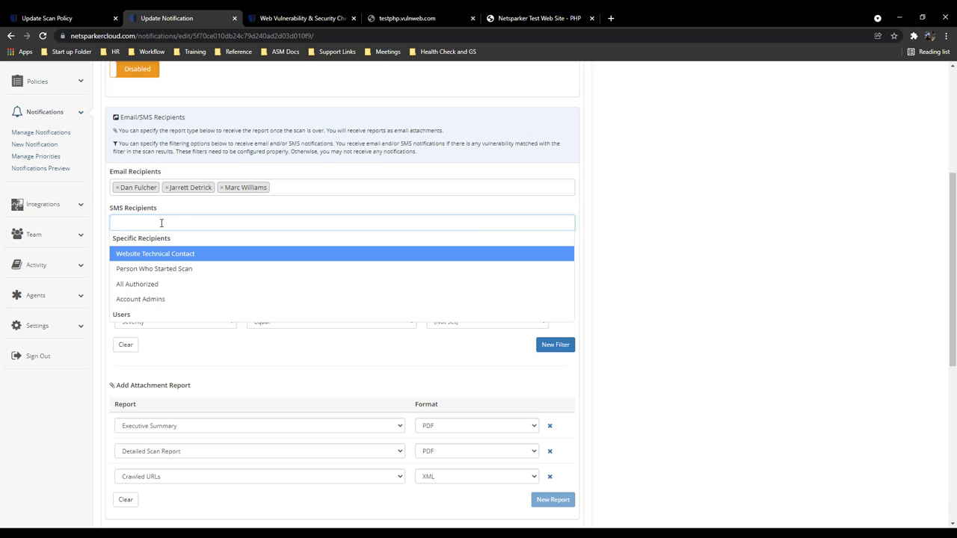
left_click(295, 209)
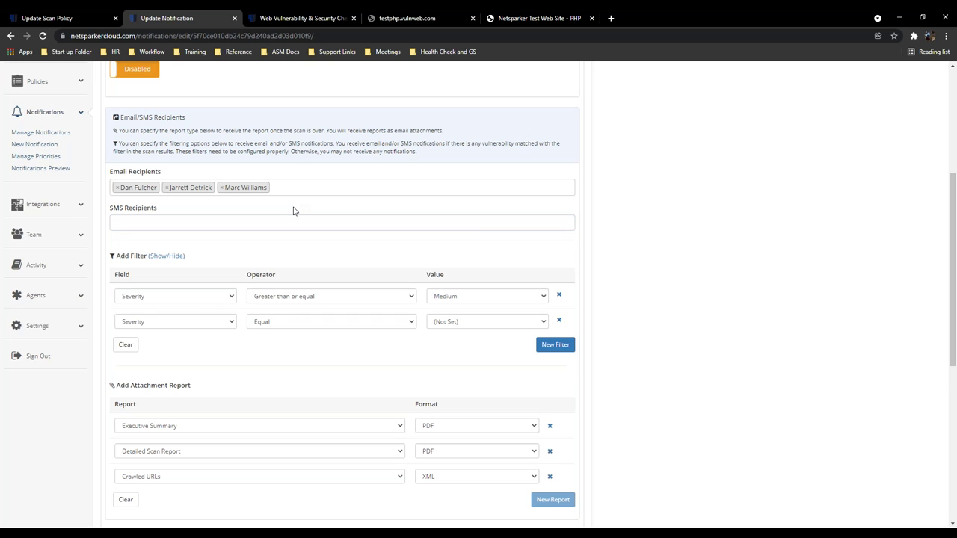
scroll(291, 214, "down", 1)
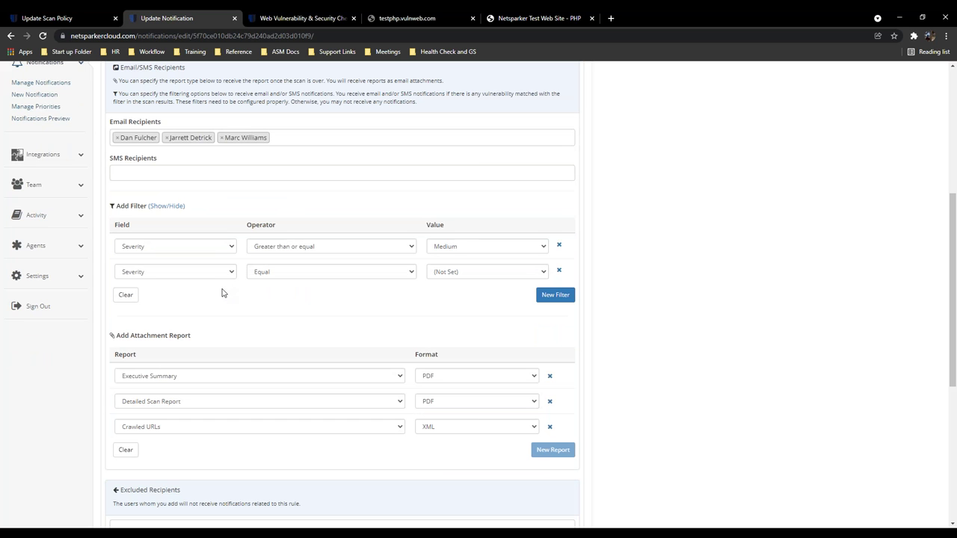
scroll(224, 270, "down", 1)
scroll(224, 270, "down", 3)
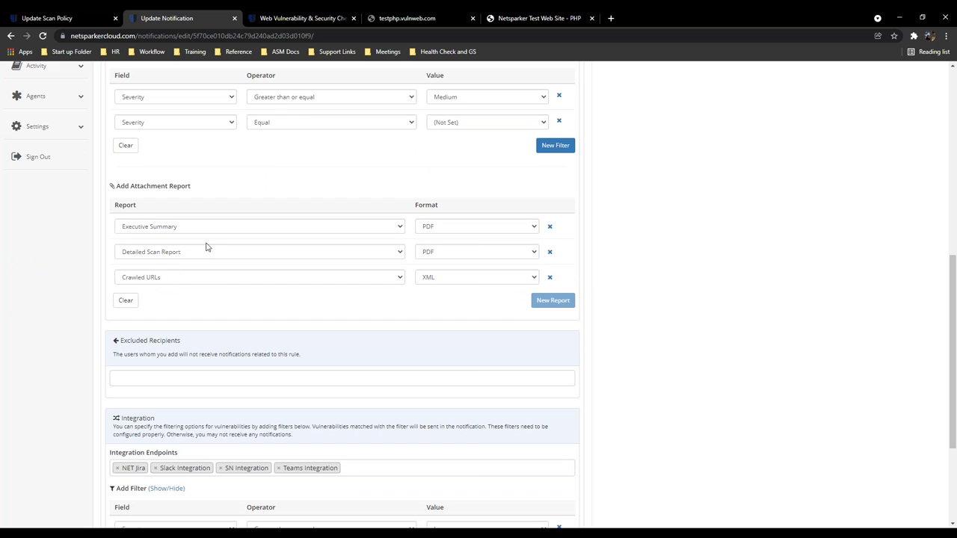
scroll(209, 257, "down", 3)
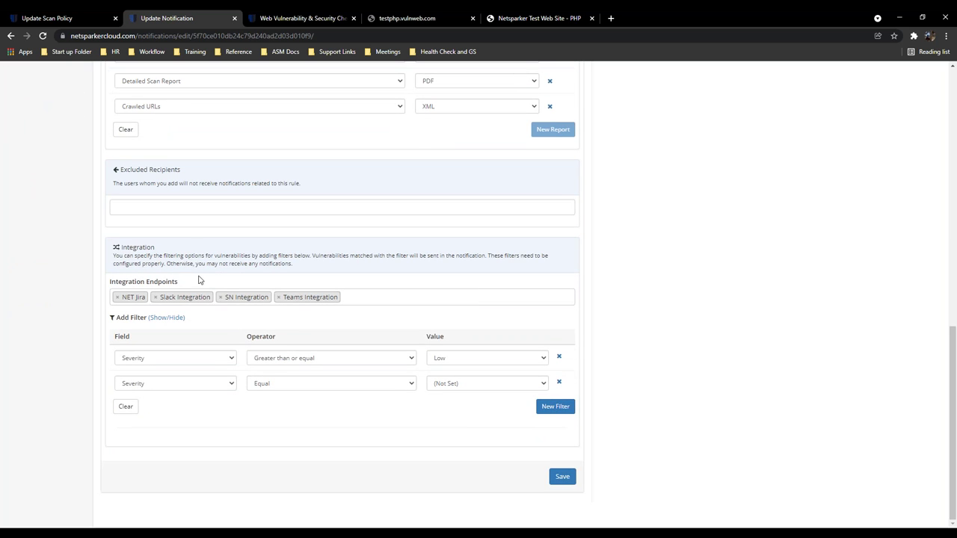
scroll(254, 274, "up", 15)
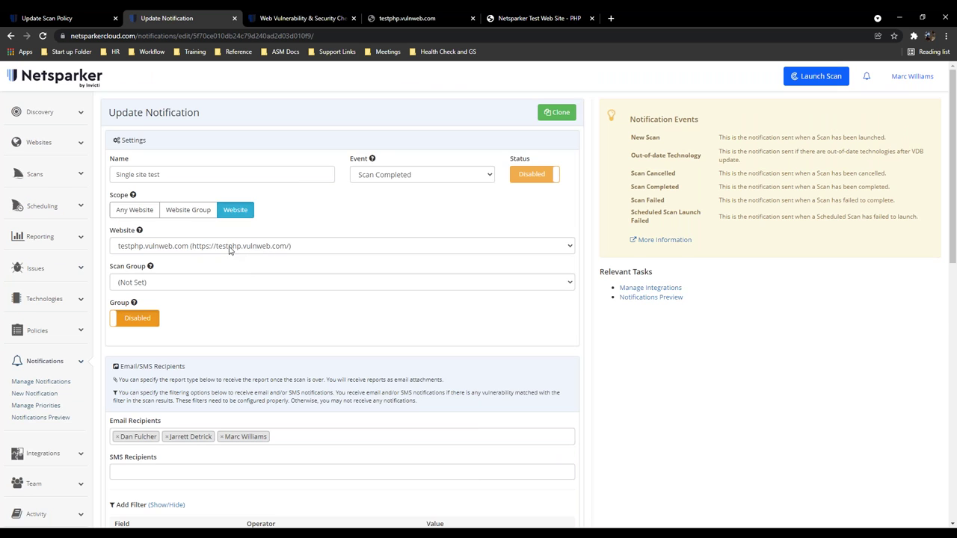
scroll(230, 250, "down", 2)
scroll(236, 289, "down", 2)
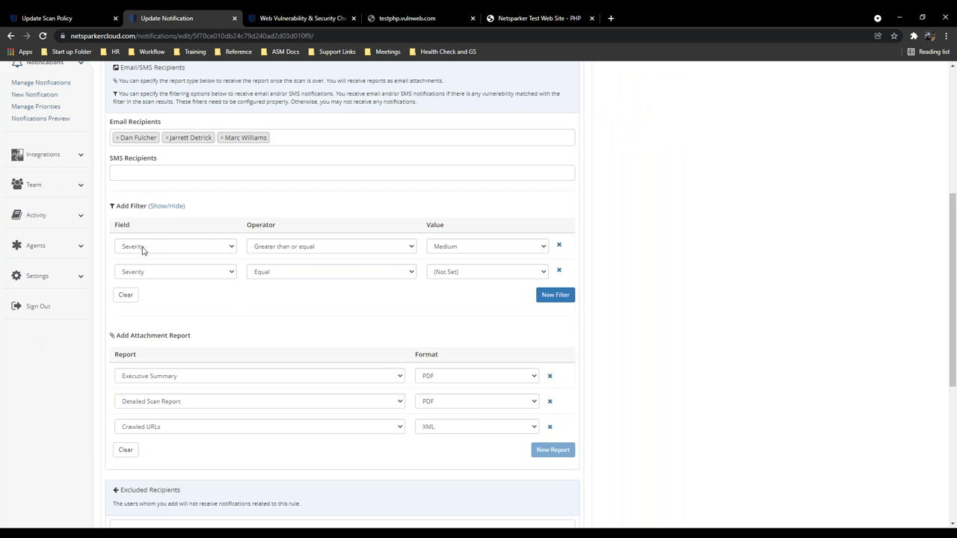
scroll(208, 247, "down", 1)
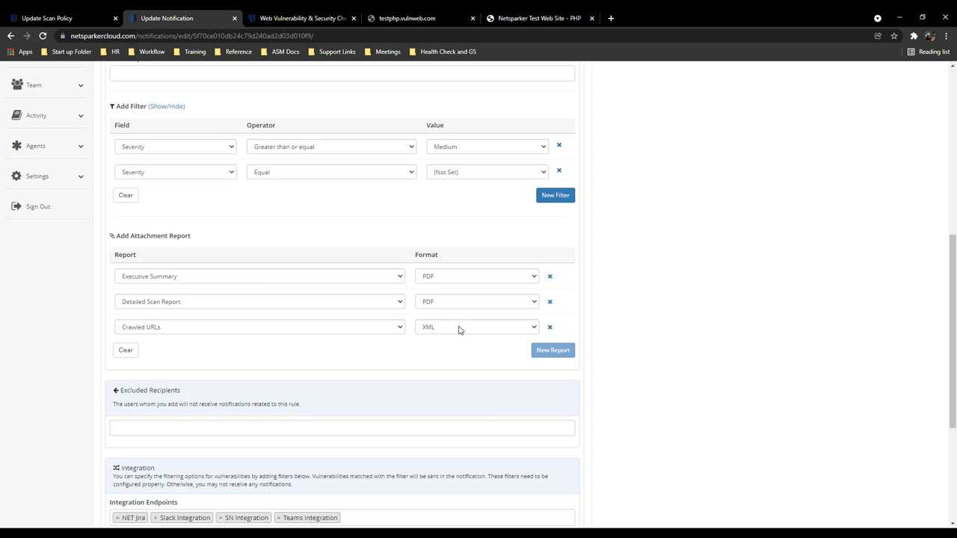
scroll(452, 336, "down", 2)
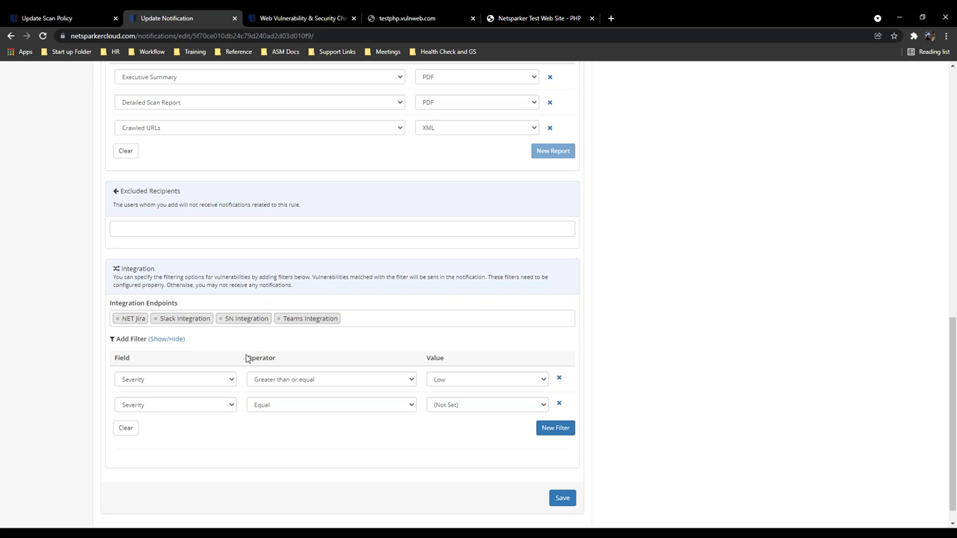
left_click(566, 501)
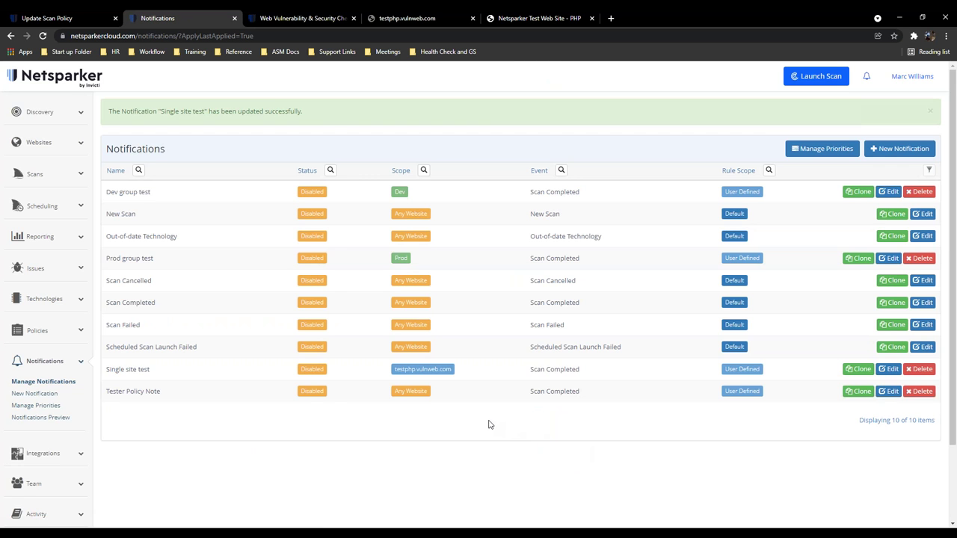
- Browse the full New Integration catalogue of available integrations
scroll(484, 423, "down", 1)
scroll(480, 422, "down", 1)
left_click(53, 360)
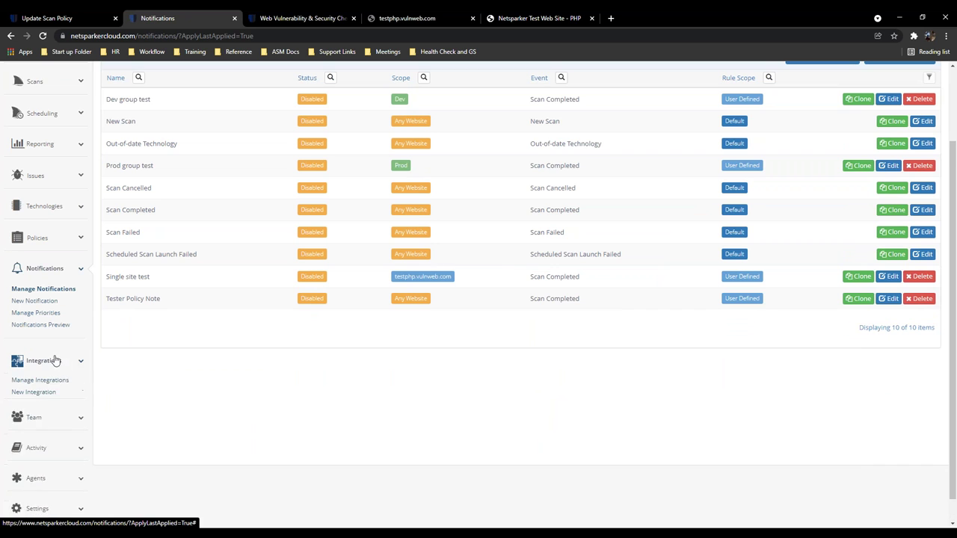
left_click(36, 393)
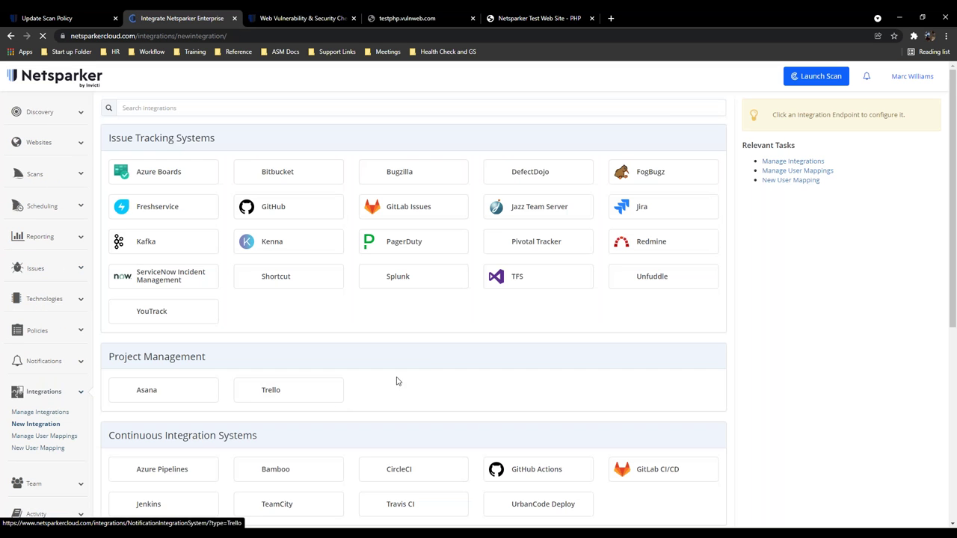
scroll(418, 350, "down", 1)
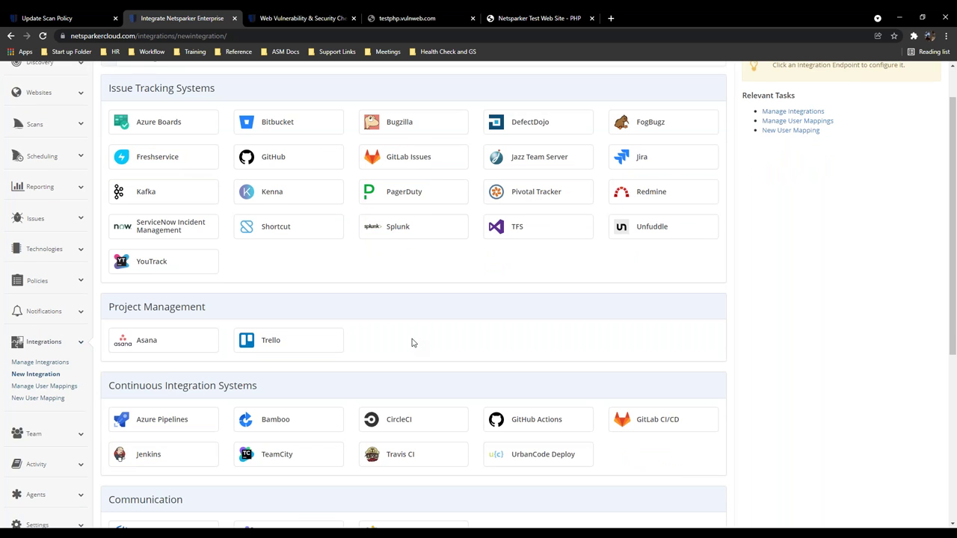
scroll(337, 213, "down", 1)
scroll(395, 226, "down", 1)
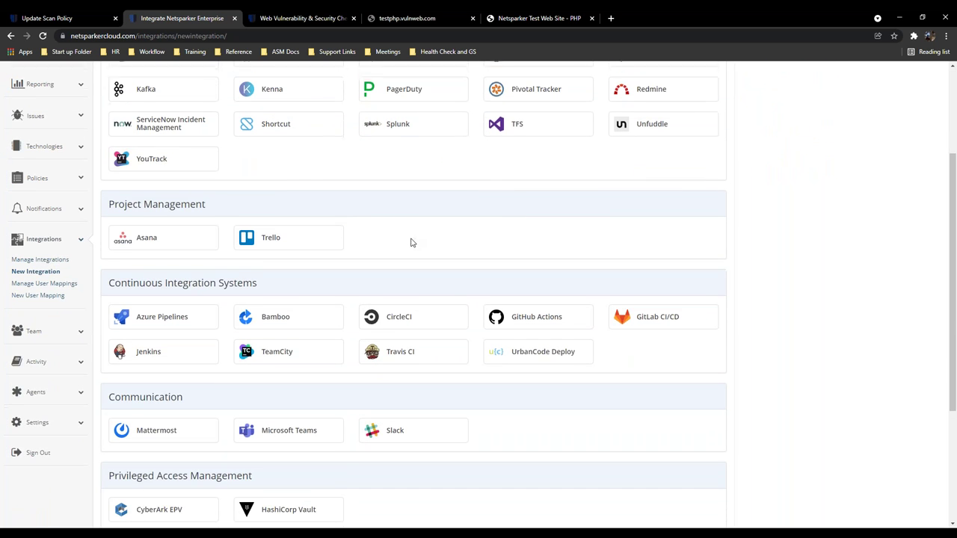
scroll(410, 242, "down", 1)
scroll(427, 256, "down", 2)
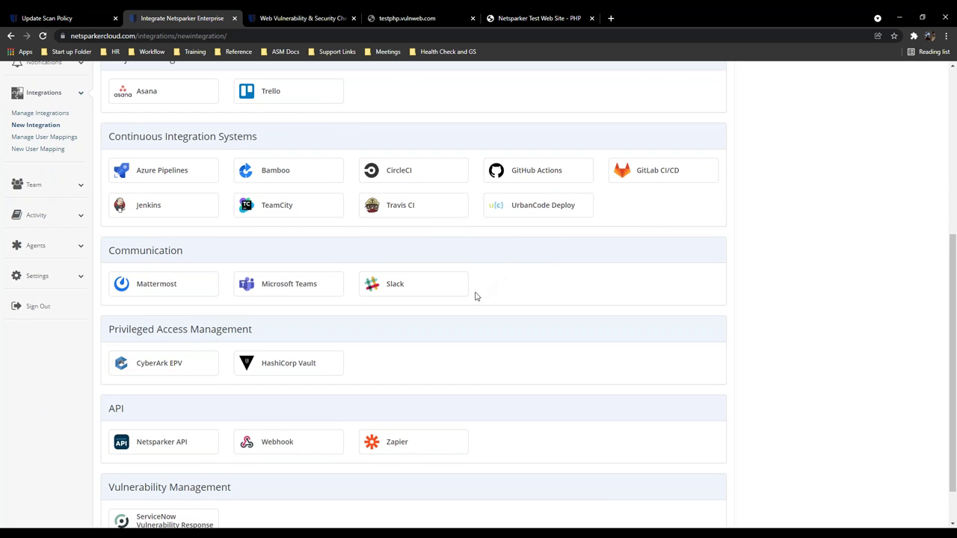
scroll(476, 293, "down", 1)
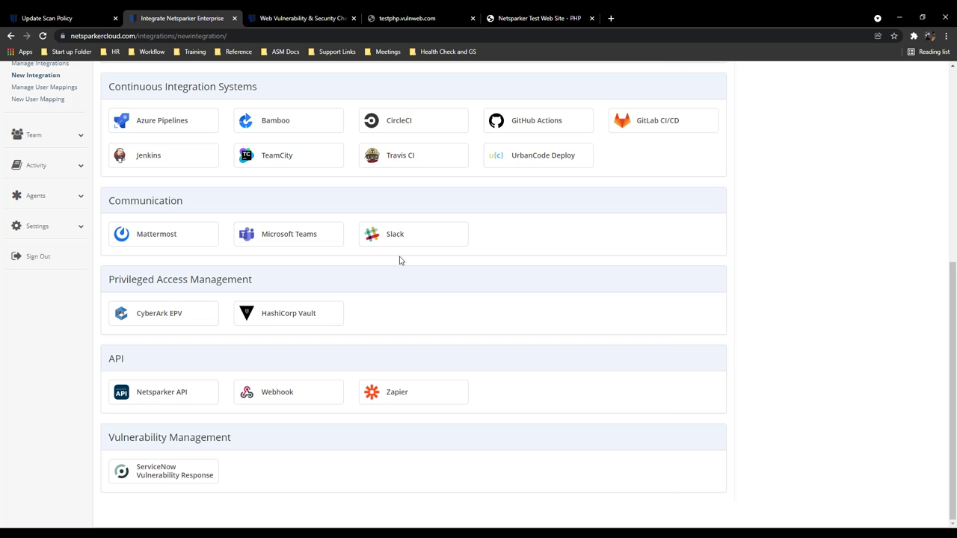
- Load the Scans > Scan Profiles list in the Update Scan Policy tab
left_click(84, 13)
scroll(52, 150, "up", 1)
left_click(35, 218)
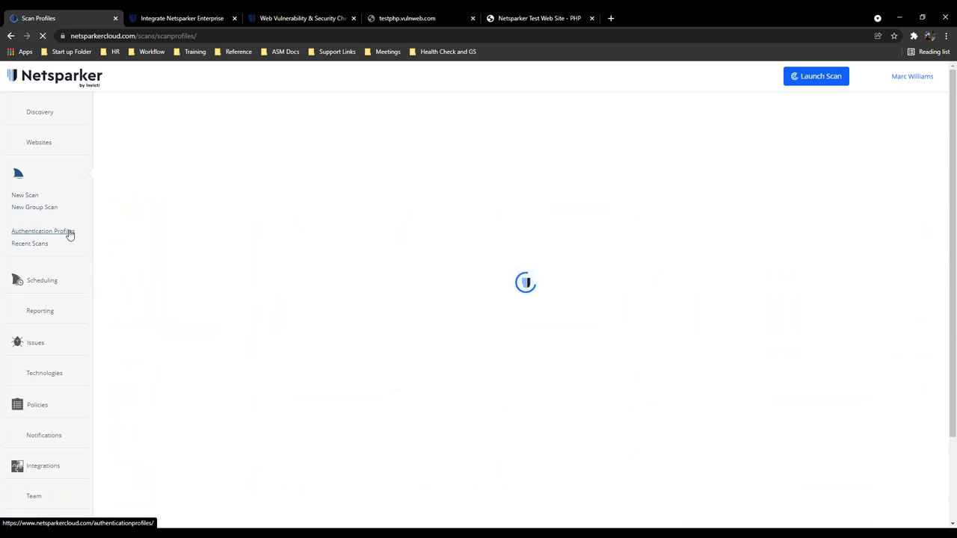
- Start a new scan from the Invicti Profile with Form authentication and a second persona
left_click(861, 156)
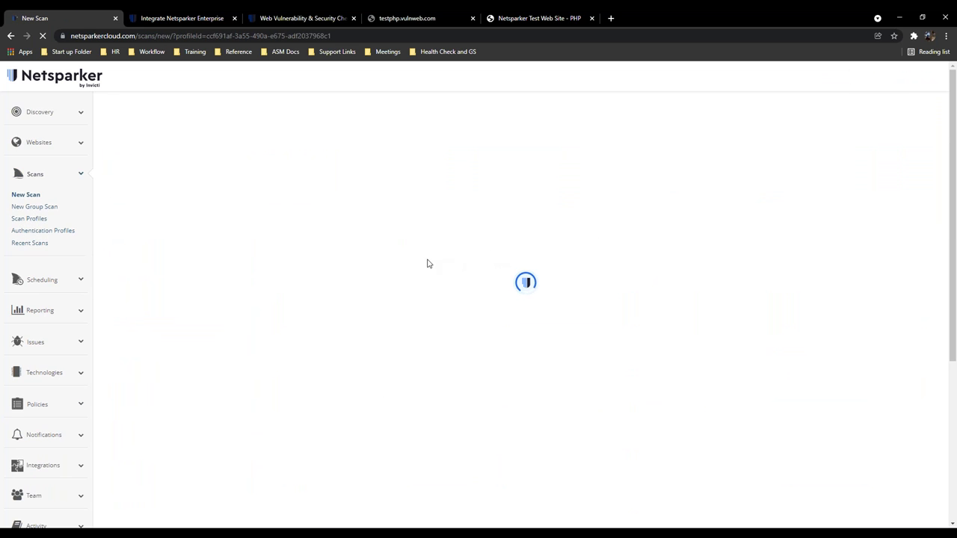
scroll(168, 339, "down", 1)
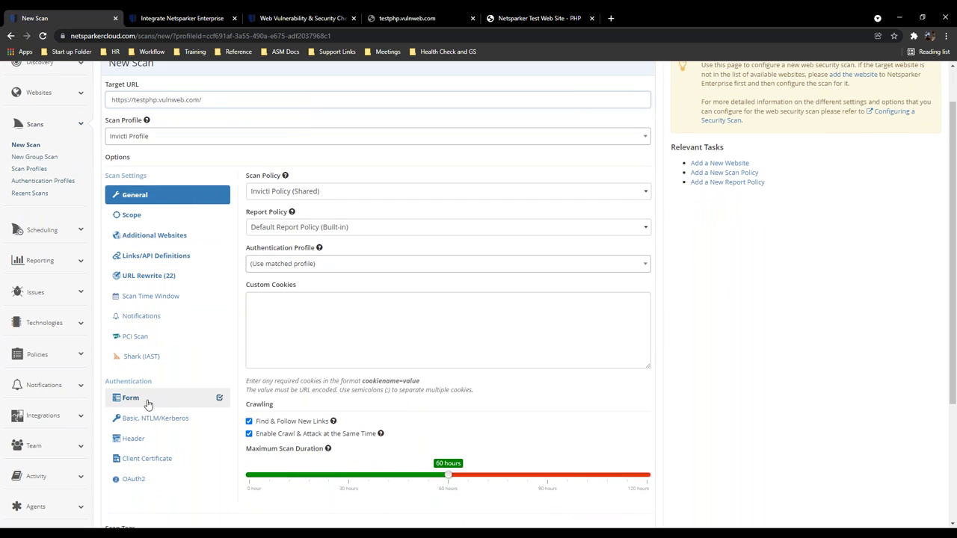
left_click(147, 400)
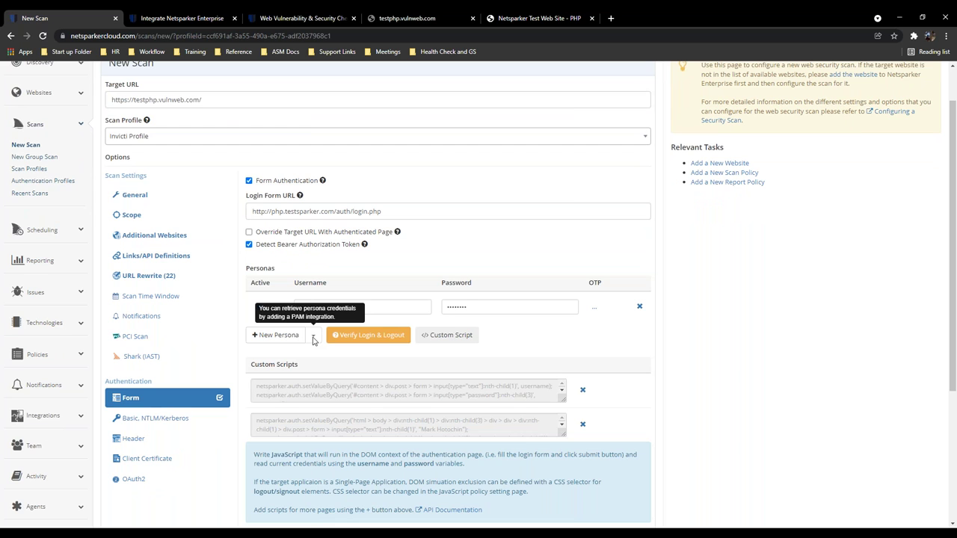
left_click(277, 337)
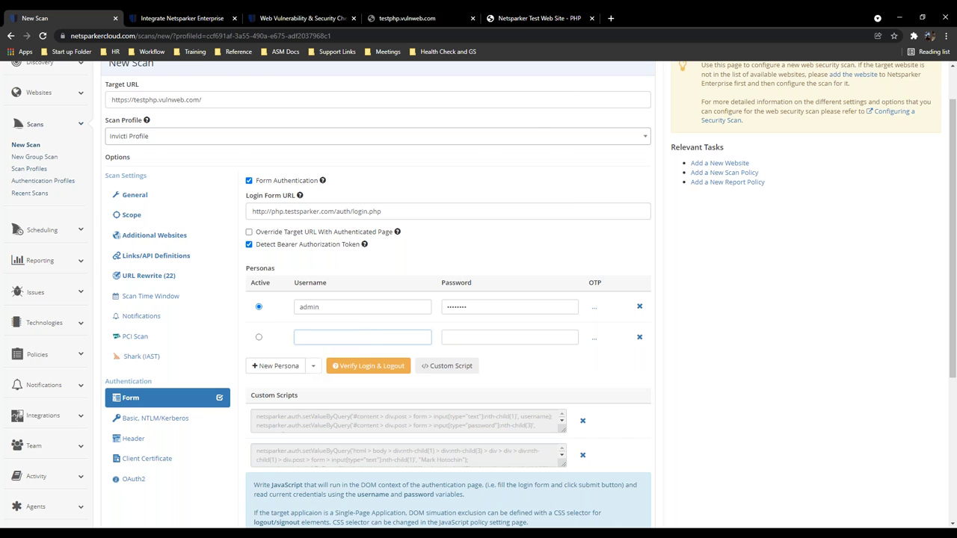
- Glance at the integrations tab, then return to the New Scan form
left_click(182, 18)
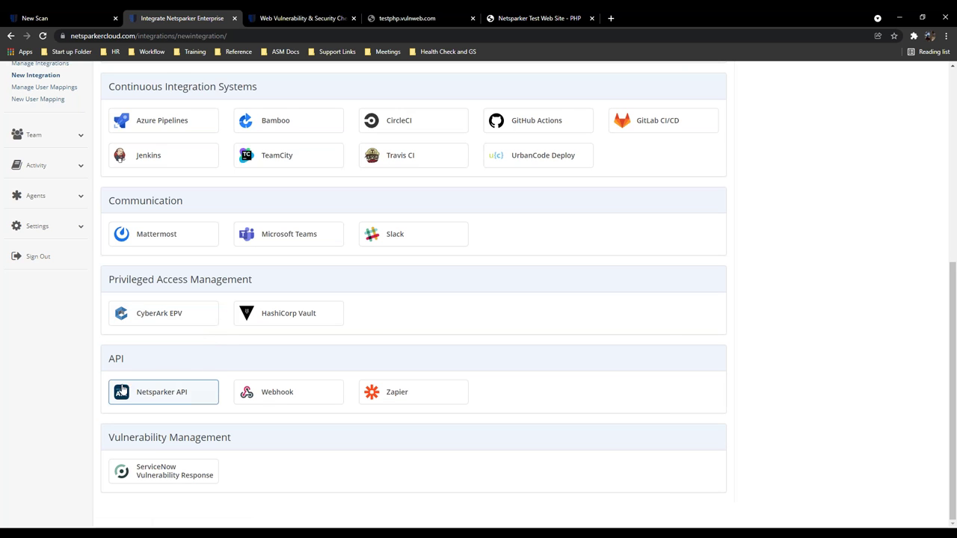
left_click(34, 18)
scroll(902, 76, "up", 1)
- Open the API Documentation from the account's API Settings page
left_click(908, 77)
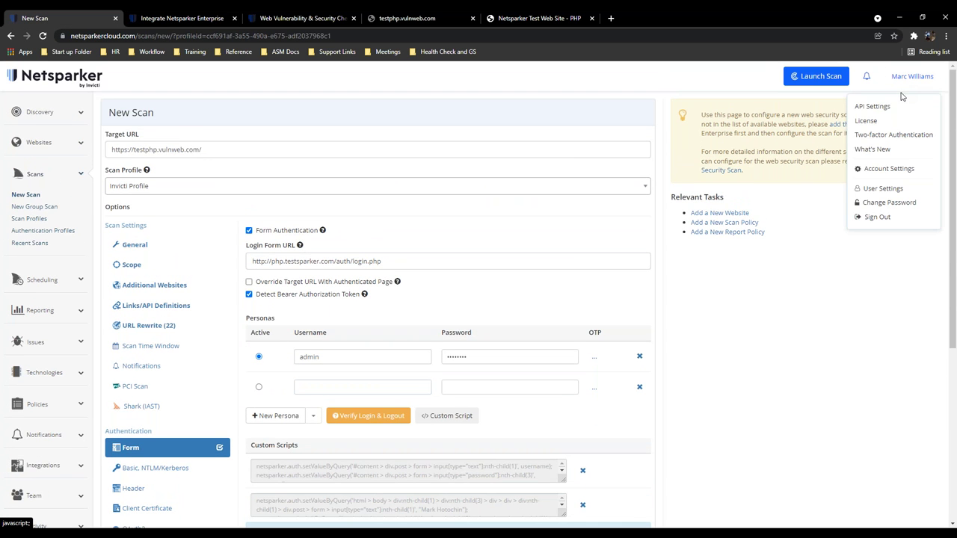
left_click(889, 107)
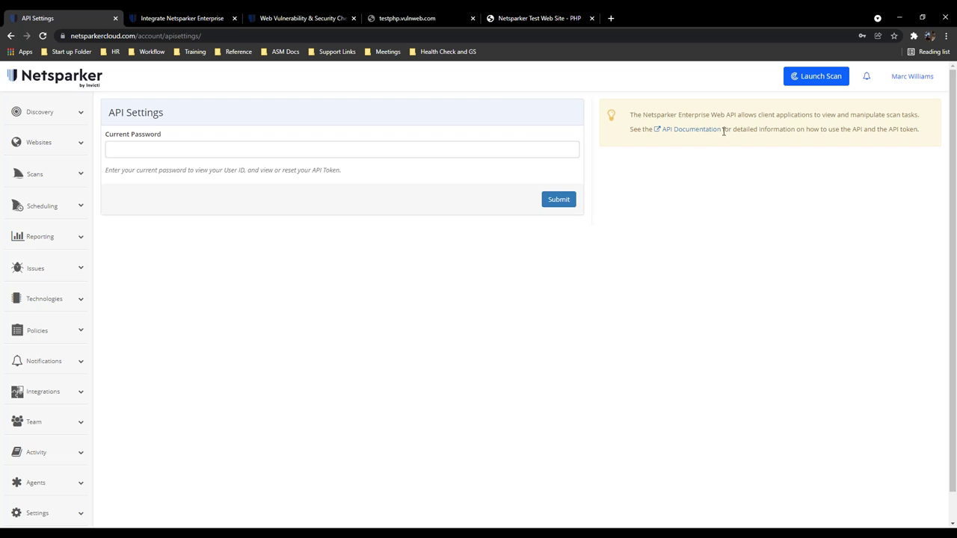
left_click(719, 131)
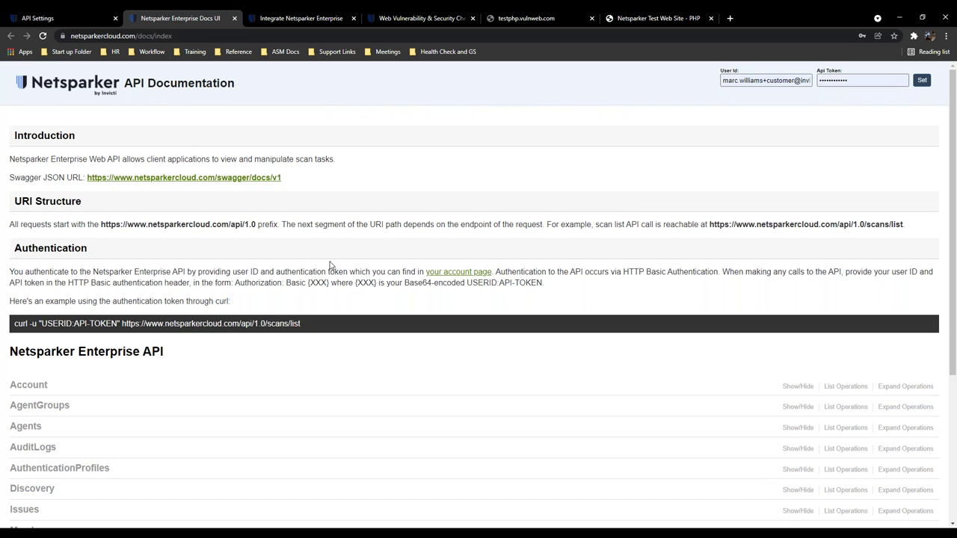
- Expand the Members and Notifications API endpoints, then go back to the integrations page
scroll(374, 276, "down", 3)
scroll(761, 353, "down", 1)
left_click(835, 314)
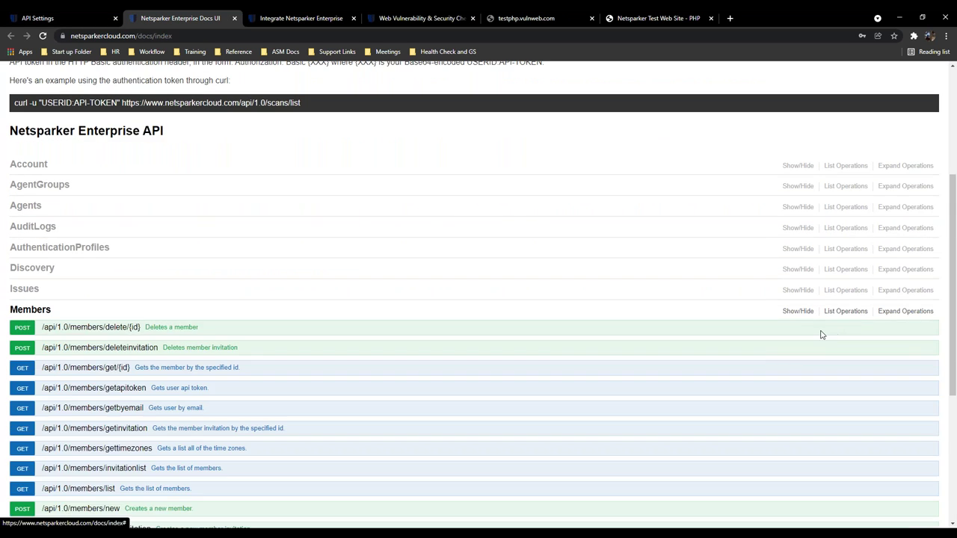
scroll(786, 323, "down", 2)
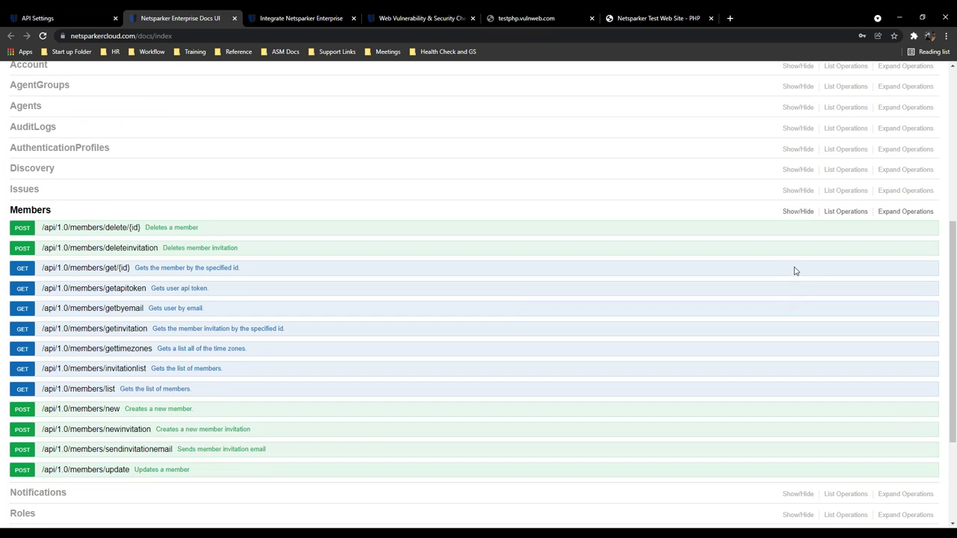
scroll(806, 269, "down", 1)
left_click(852, 395)
scroll(769, 346, "down", 2)
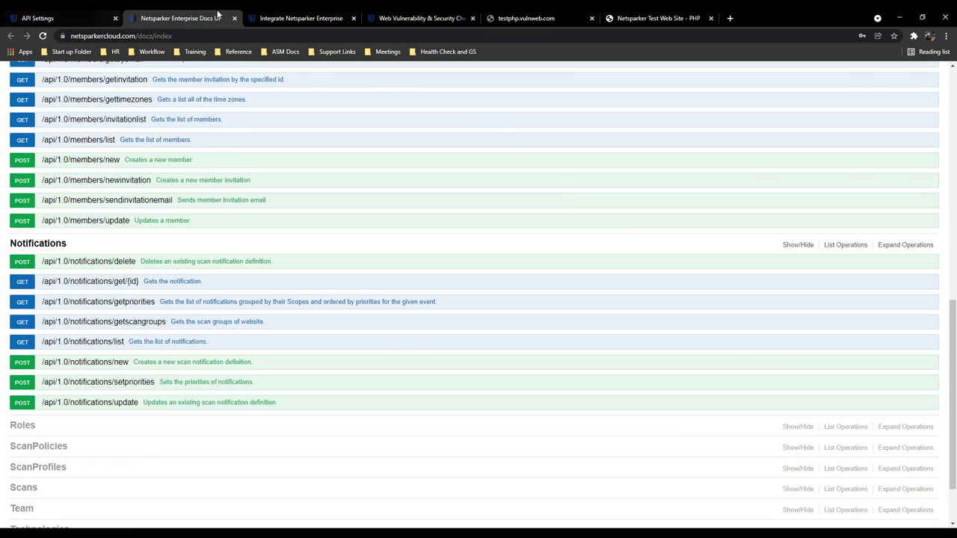
left_click(299, 18)
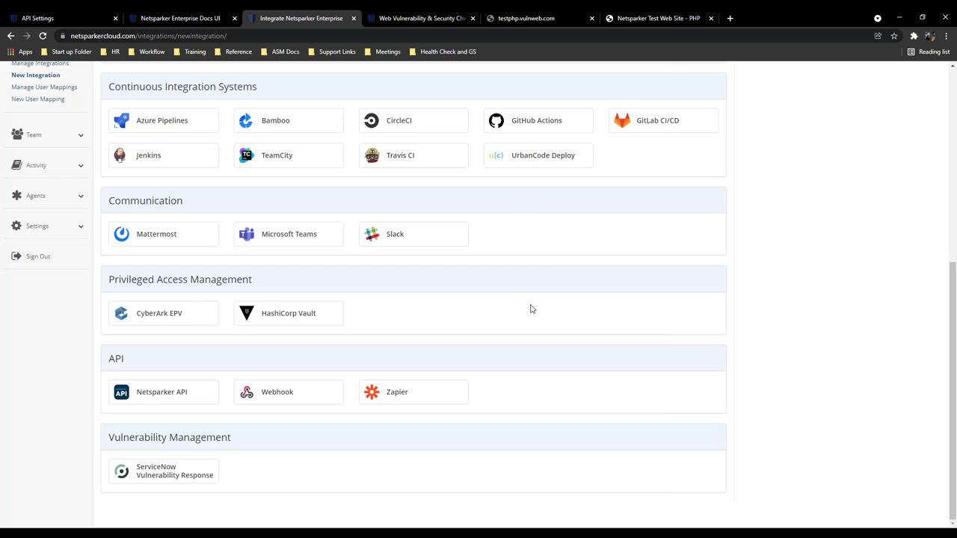
- Go through Team > Agents > Manage Agents to open the Configure New Agent page
scroll(531, 306, "up", 1)
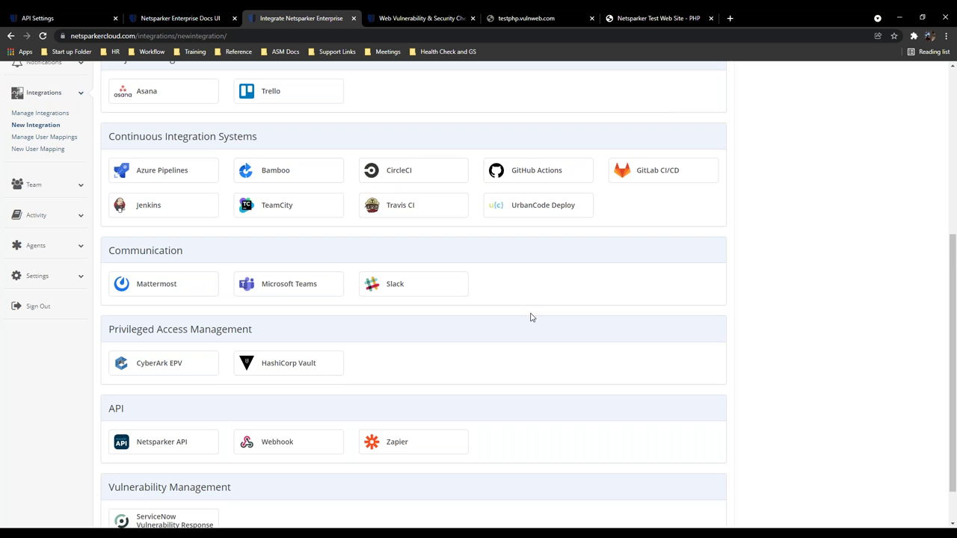
scroll(516, 310, "down", 1)
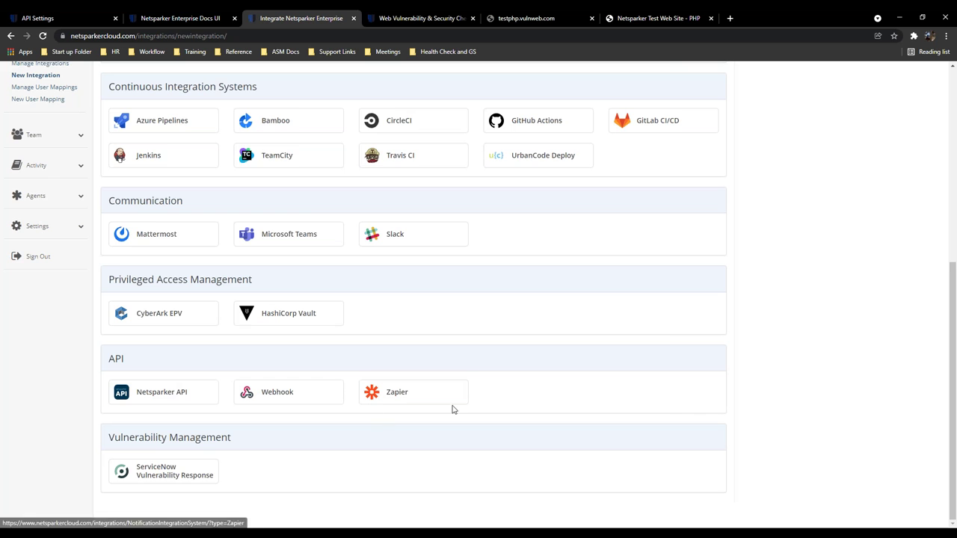
scroll(485, 399, "up", 3)
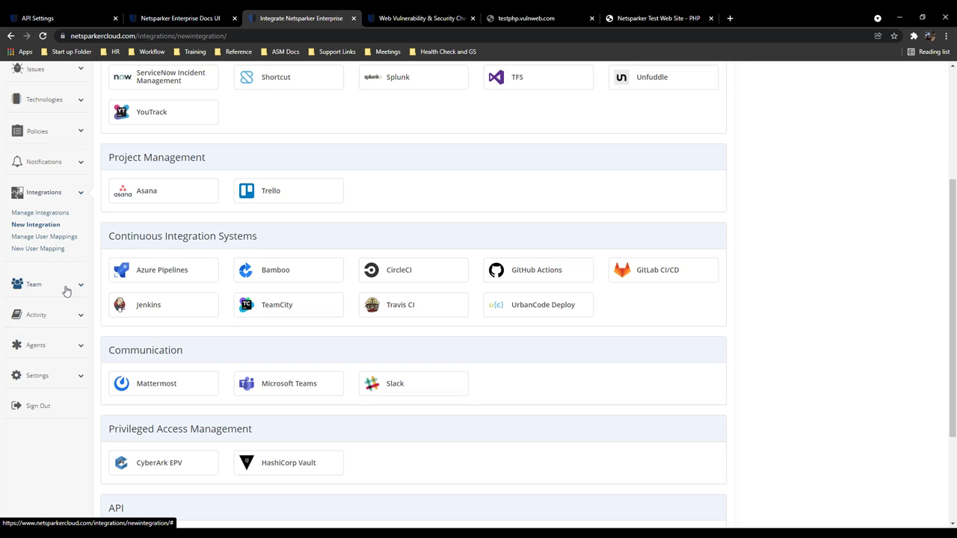
left_click(66, 291)
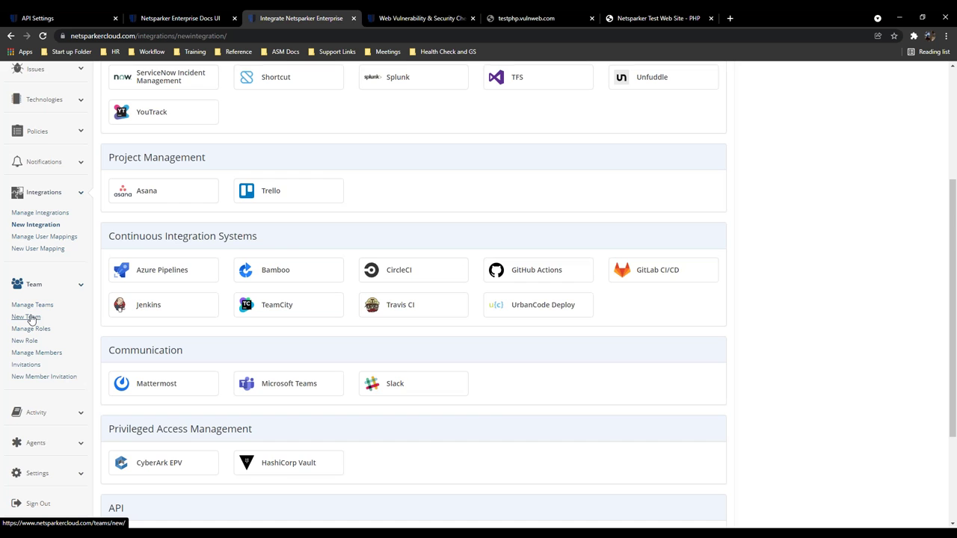
scroll(31, 319, "down", 2)
left_click(63, 296)
left_click(43, 318)
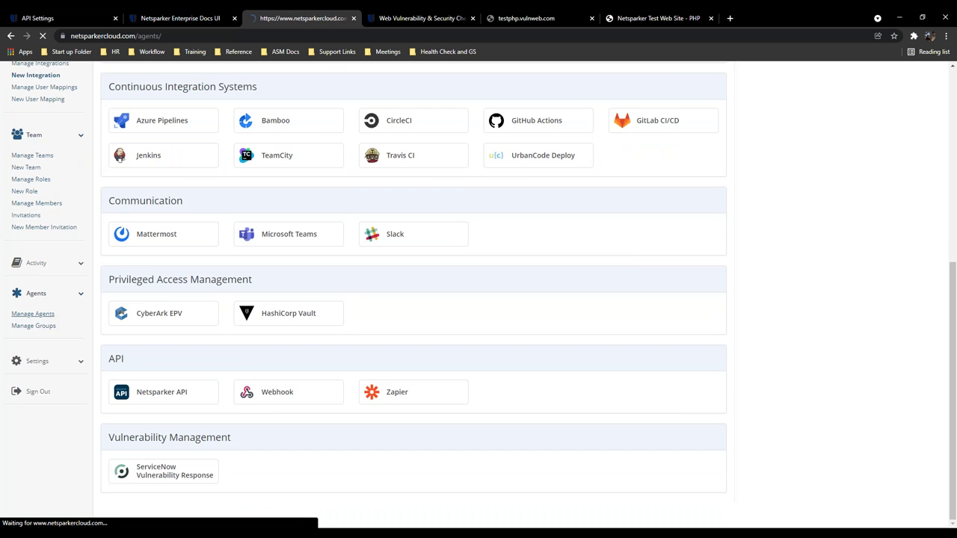
left_click(924, 112)
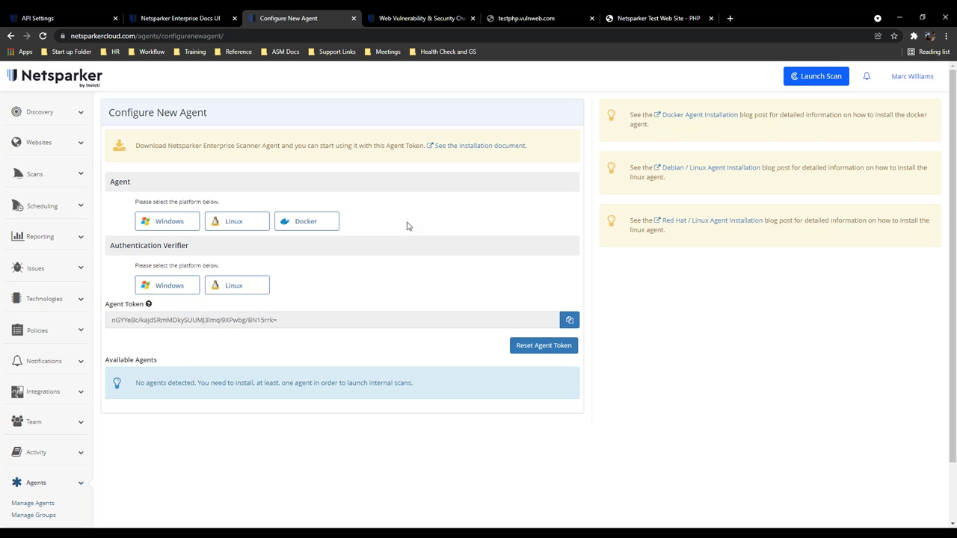
- Look over the Configure New Agent page, then switch to the All Groups dashboard
scroll(407, 226, "down", 2)
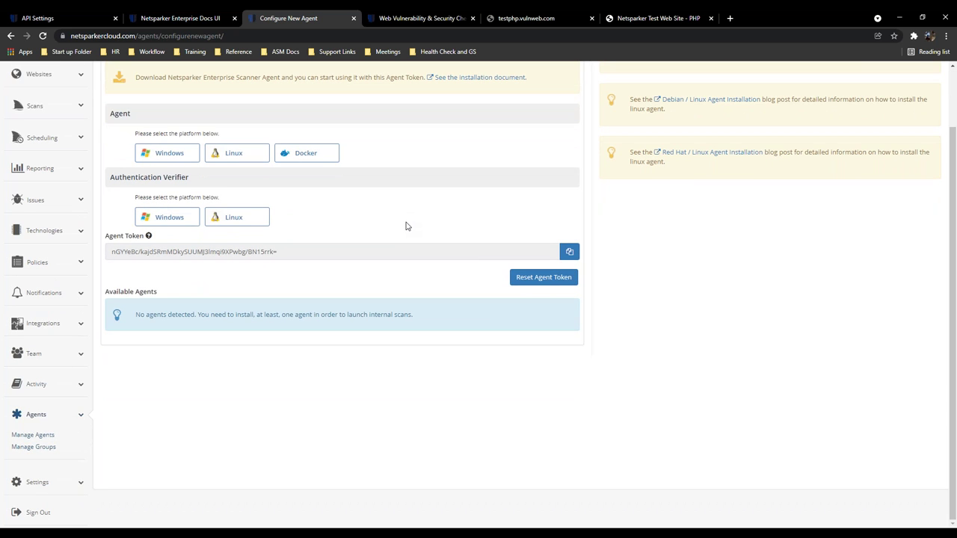
scroll(408, 226, "up", 2)
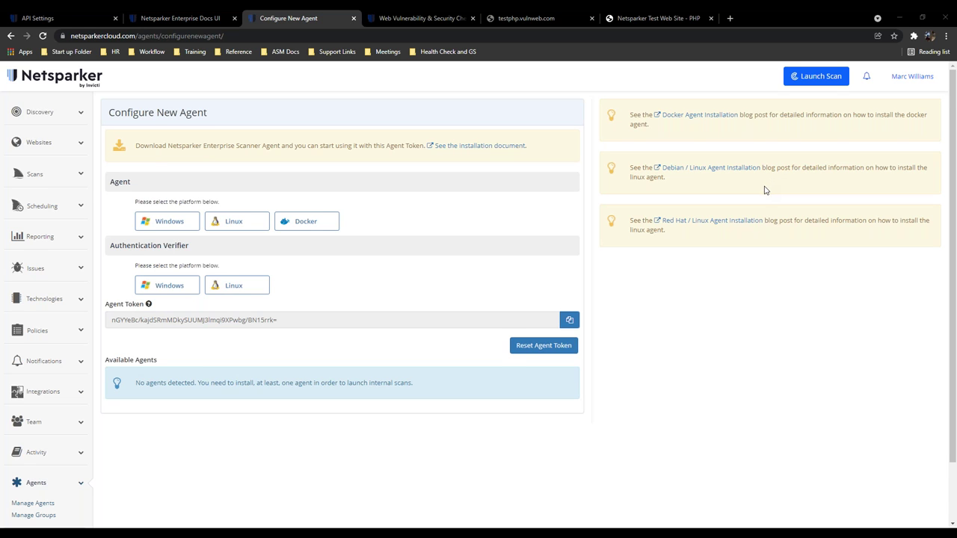
scroll(764, 190, "down", 1)
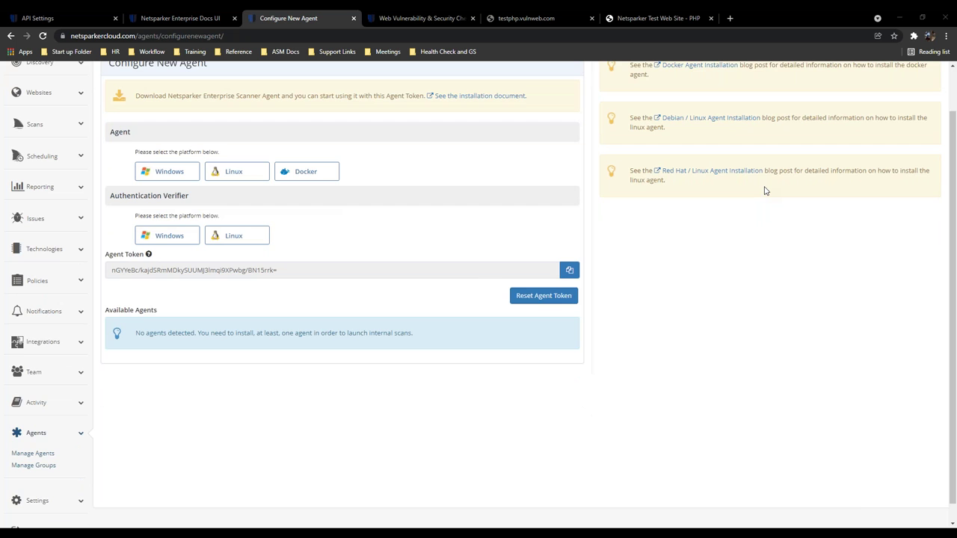
scroll(764, 191, "up", 1)
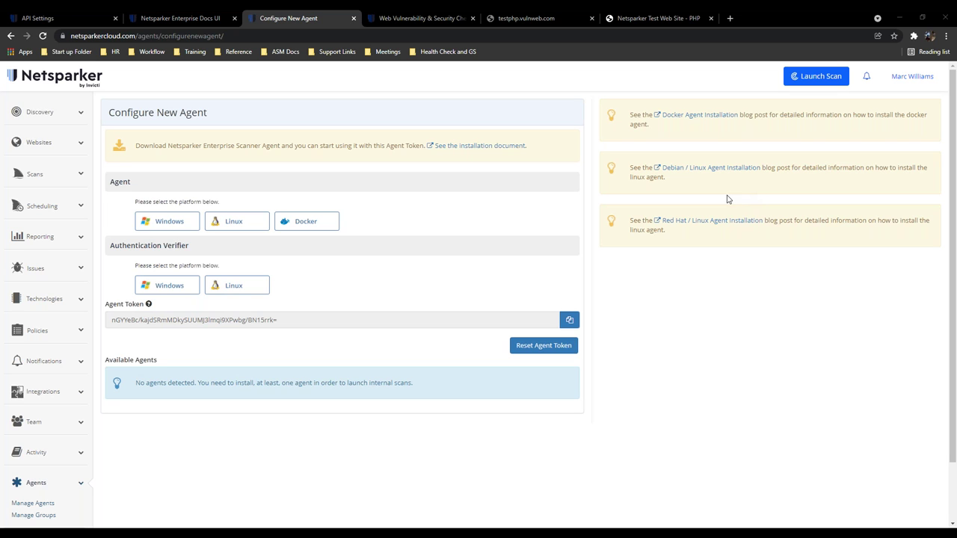
left_click(82, 75)
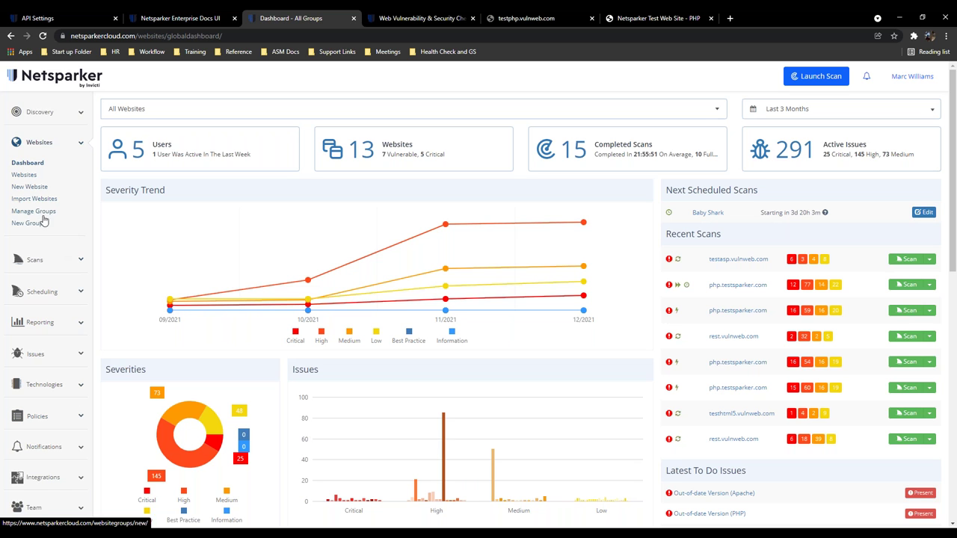
left_click(35, 261)
left_click(34, 304)
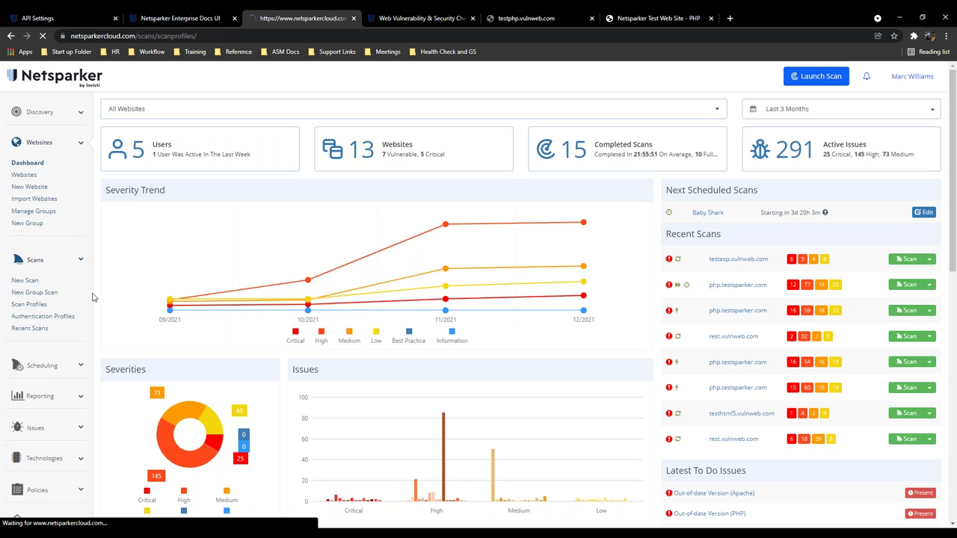
left_click(858, 155)
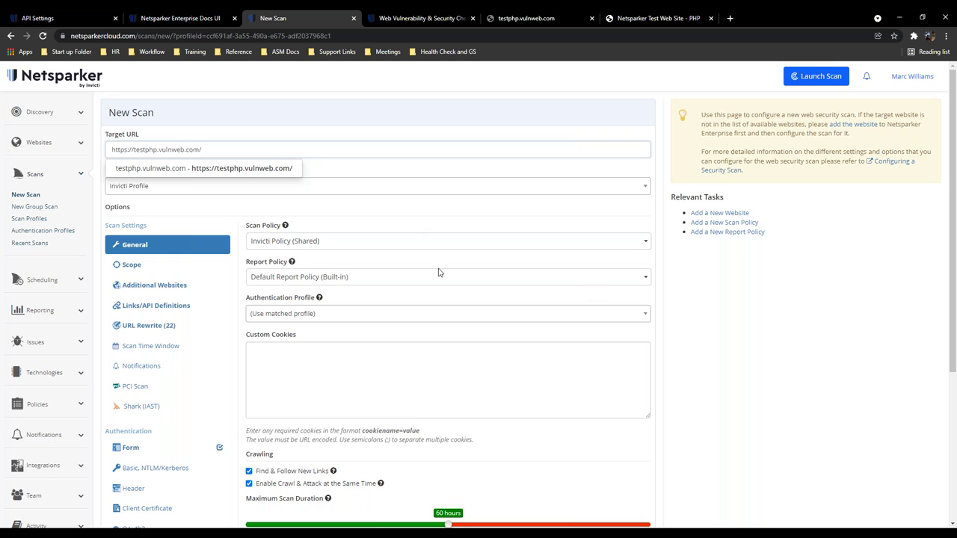
left_click(396, 227)
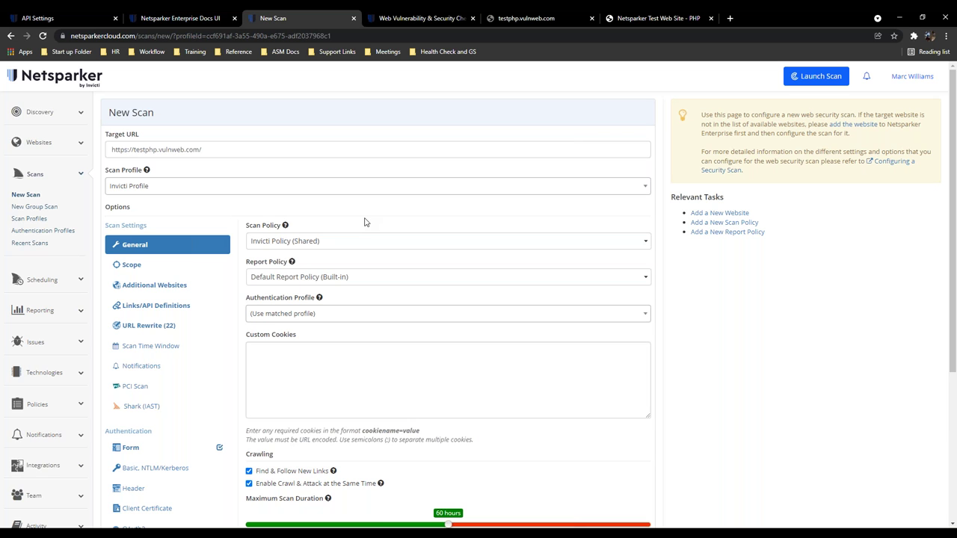
scroll(364, 222, "down", 2)
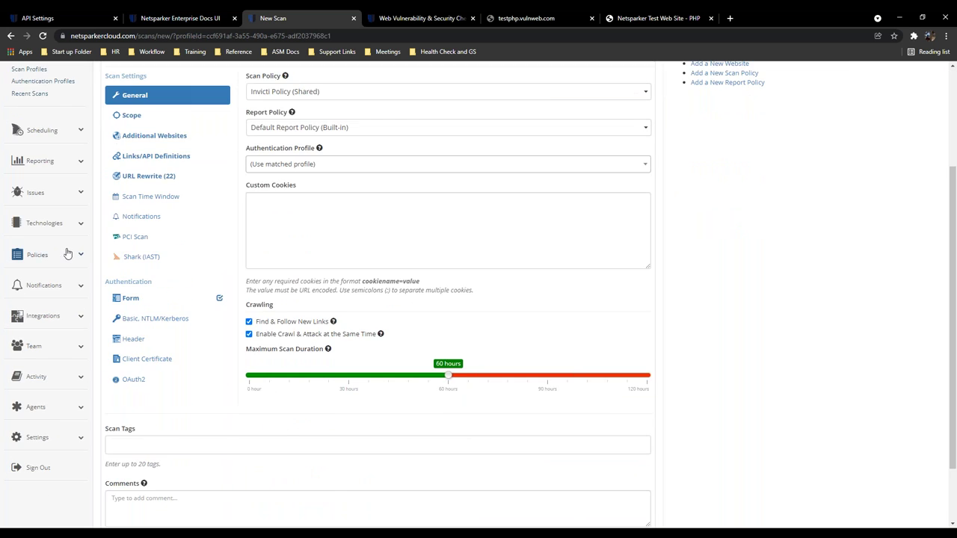
left_click(73, 255)
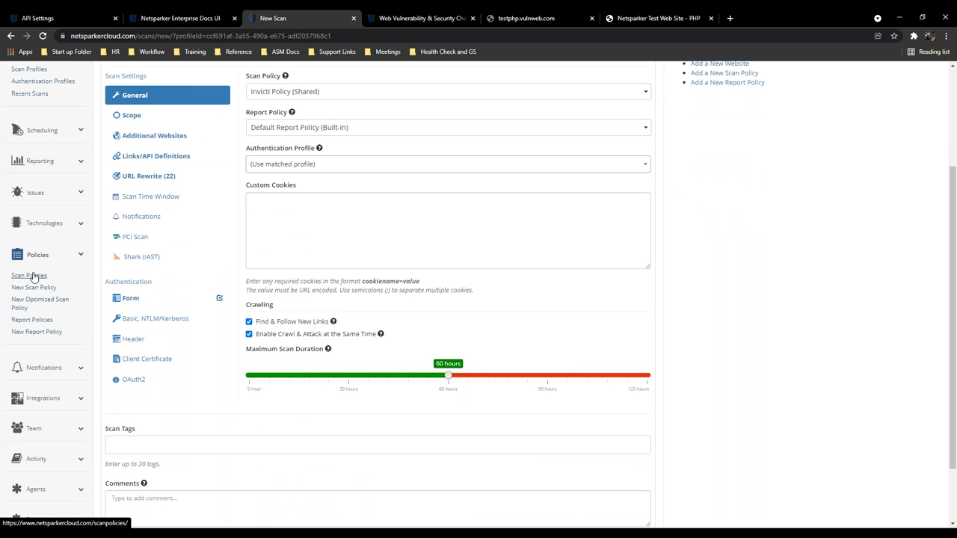
- Edit the Invicti Policy and review its ASP.NET, Java, Struts and PHP ignored parameters
left_click(34, 275)
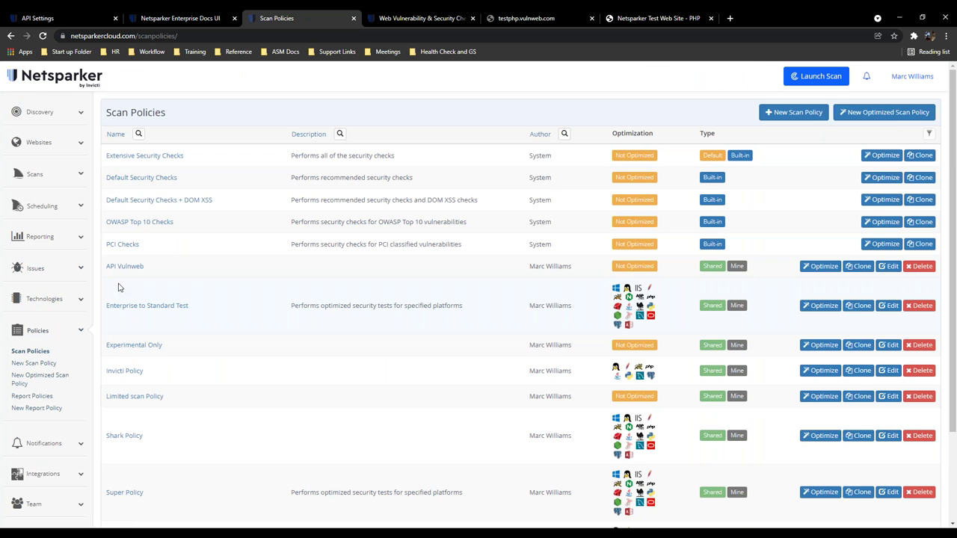
left_click(887, 370)
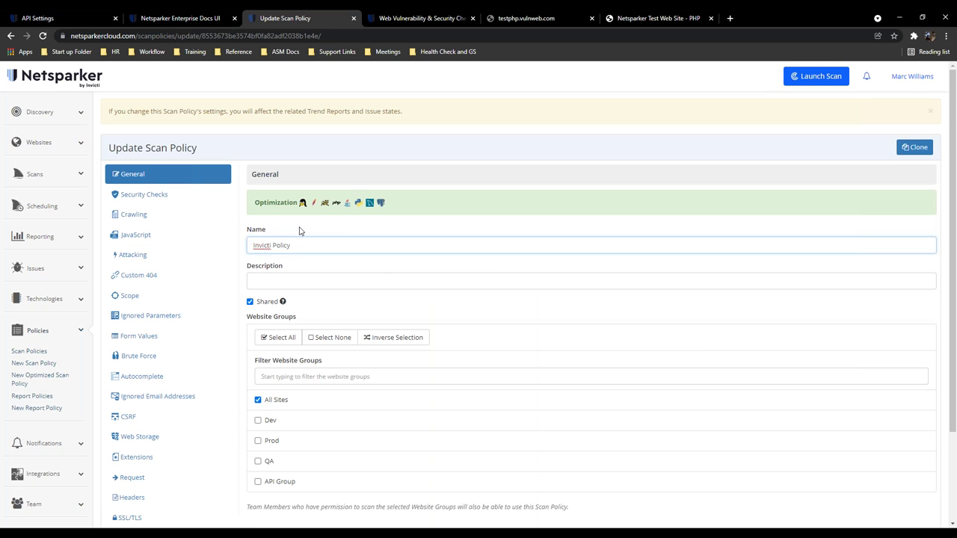
scroll(194, 262, "down", 1)
left_click(185, 267)
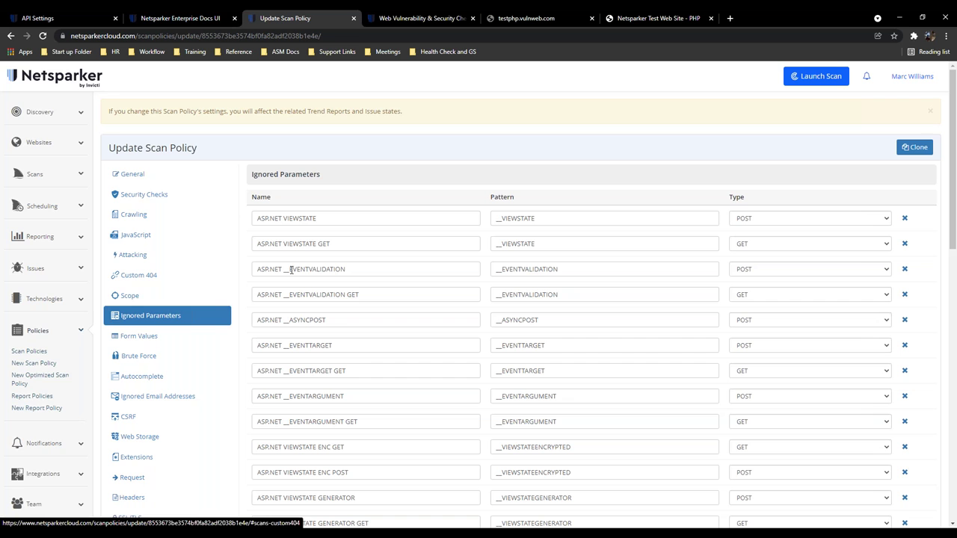
scroll(538, 298, "down", 1)
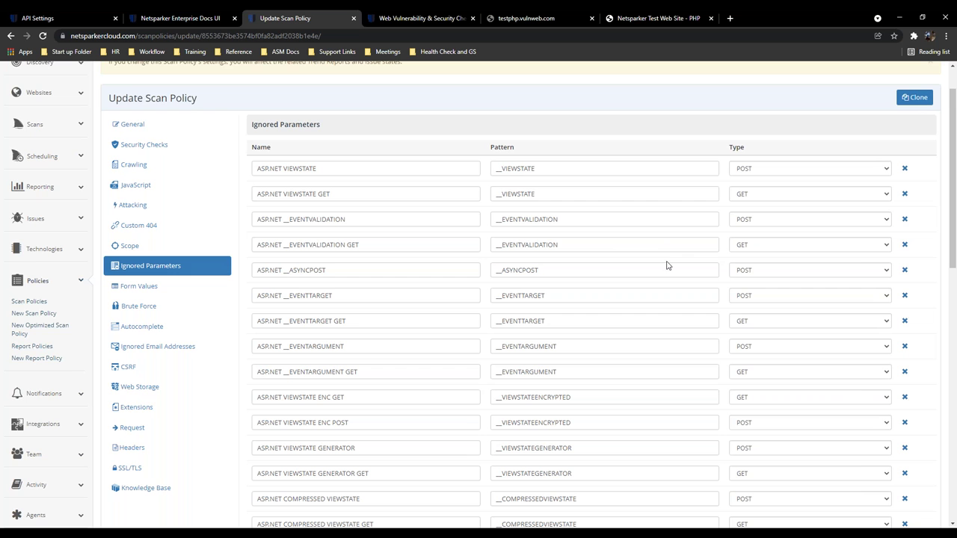
scroll(670, 273, "down", 7)
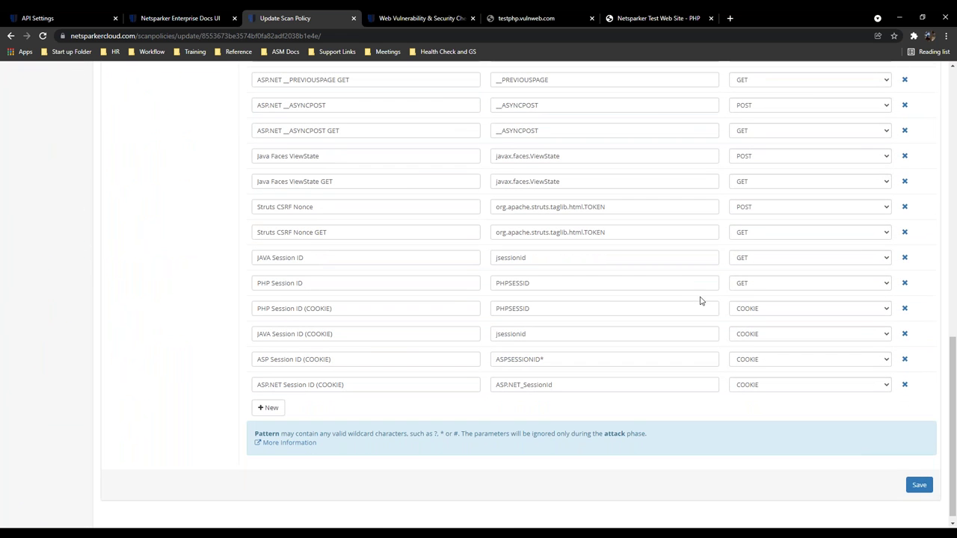
scroll(700, 301, "up", 10)
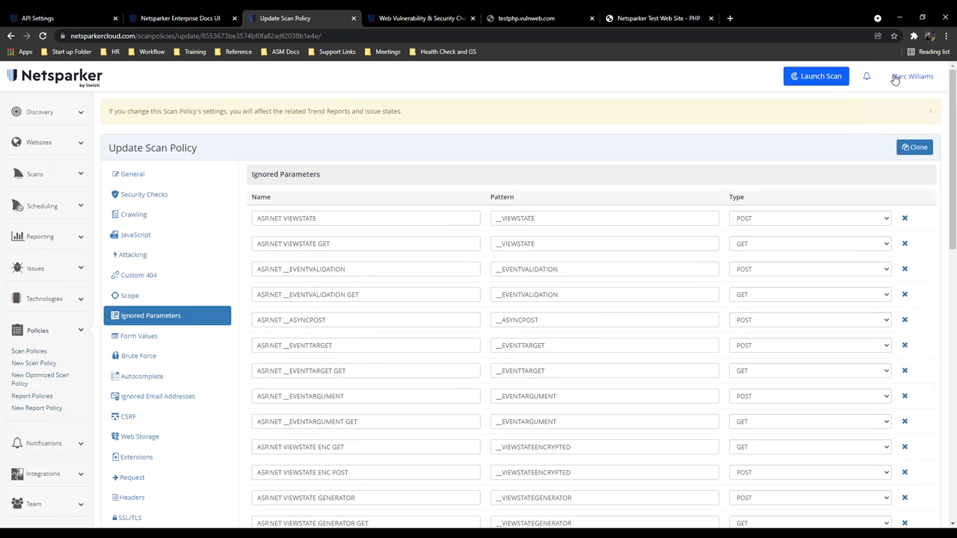
left_click(896, 77)
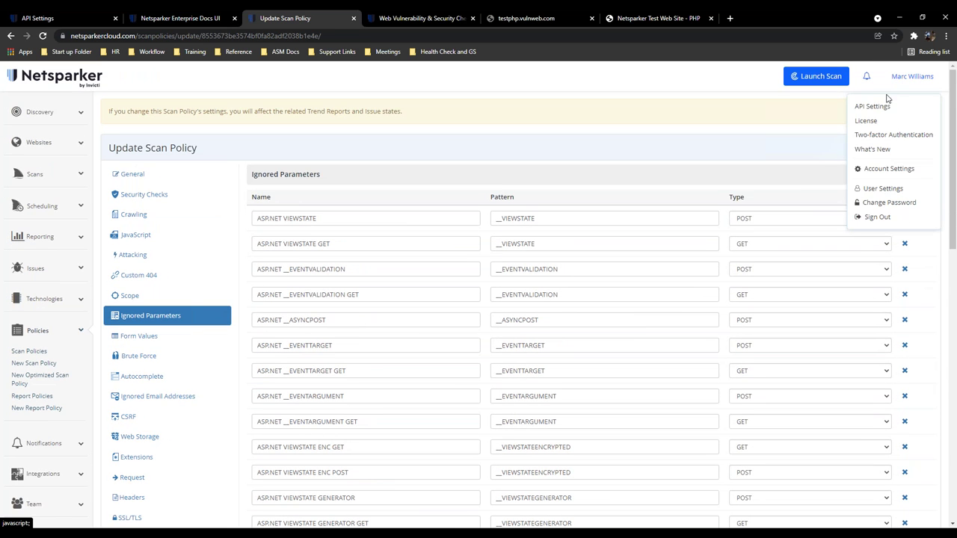
- In General Settings, review the custom header text and leave the login warning banner unset
left_click(896, 168)
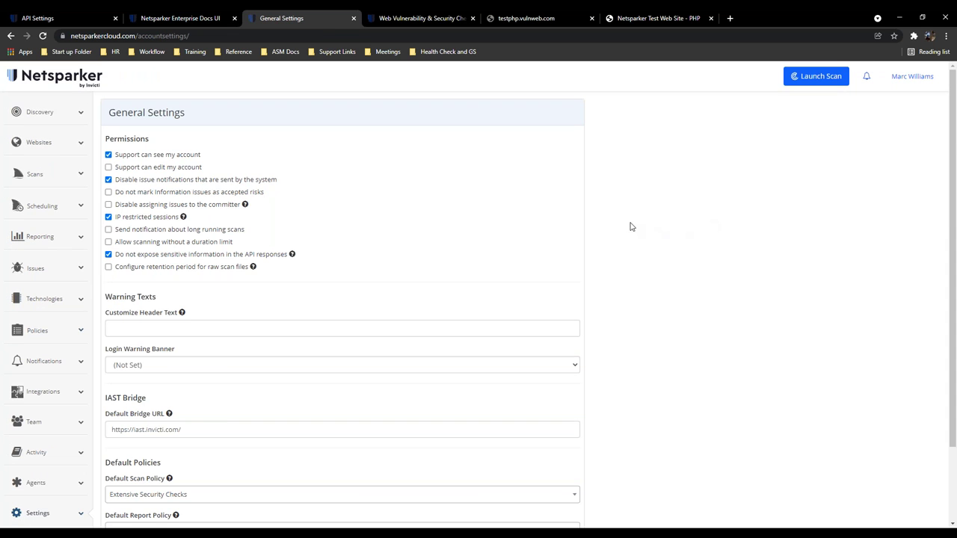
scroll(479, 254, "down", 2)
left_click(200, 239)
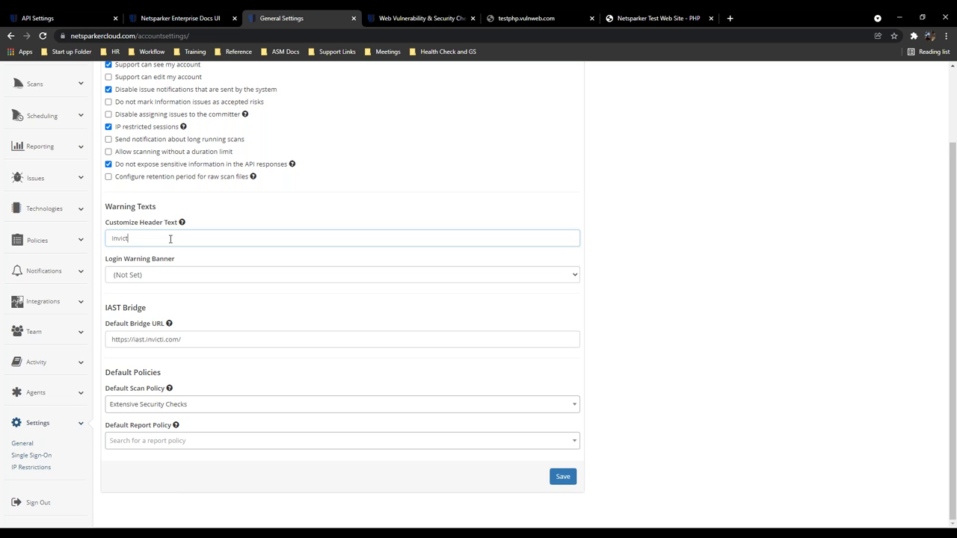
left_click(207, 276)
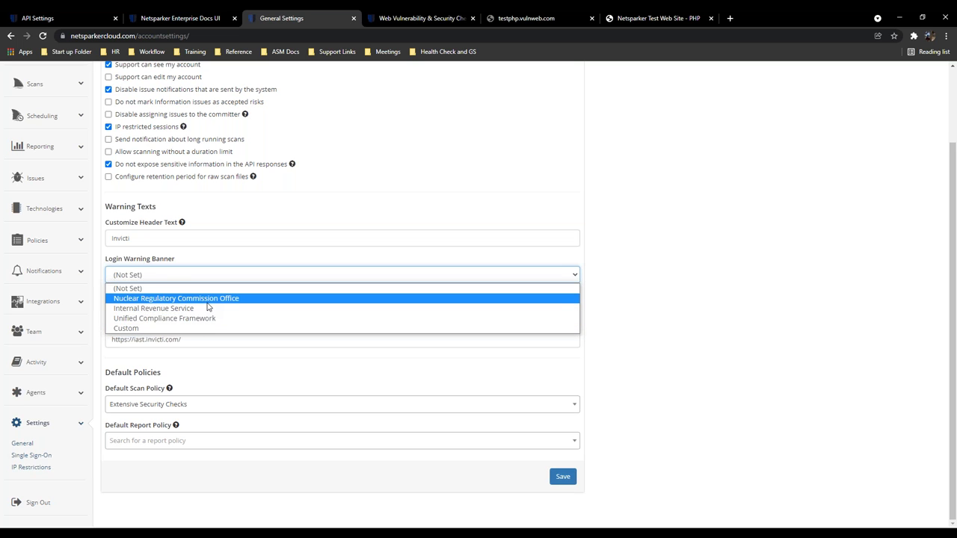
left_click(635, 327)
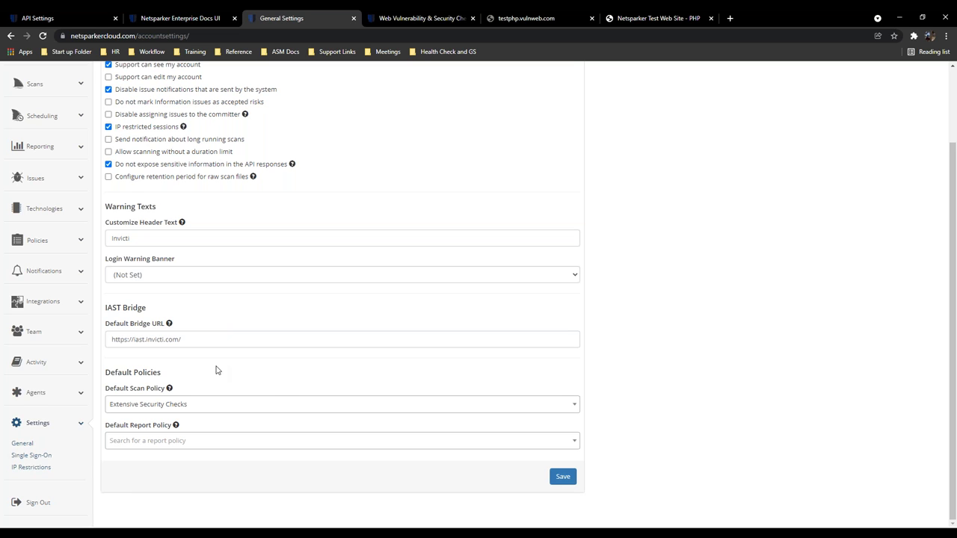
- Make Invicti Policy (Shared) the default scan policy and save the general settings
left_click(274, 408)
scroll(269, 362, "down", 2)
scroll(262, 363, "up", 1)
scroll(258, 365, "down", 2)
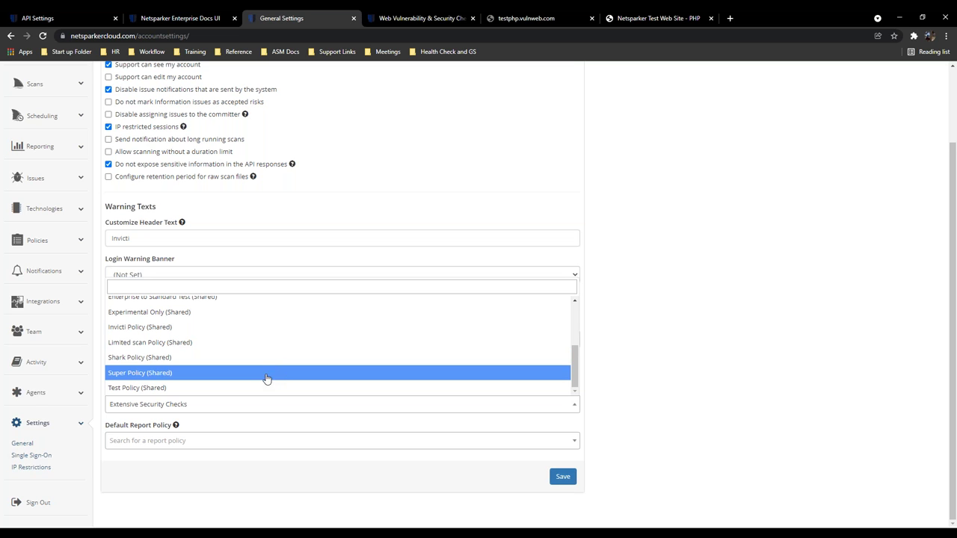
left_click(281, 328)
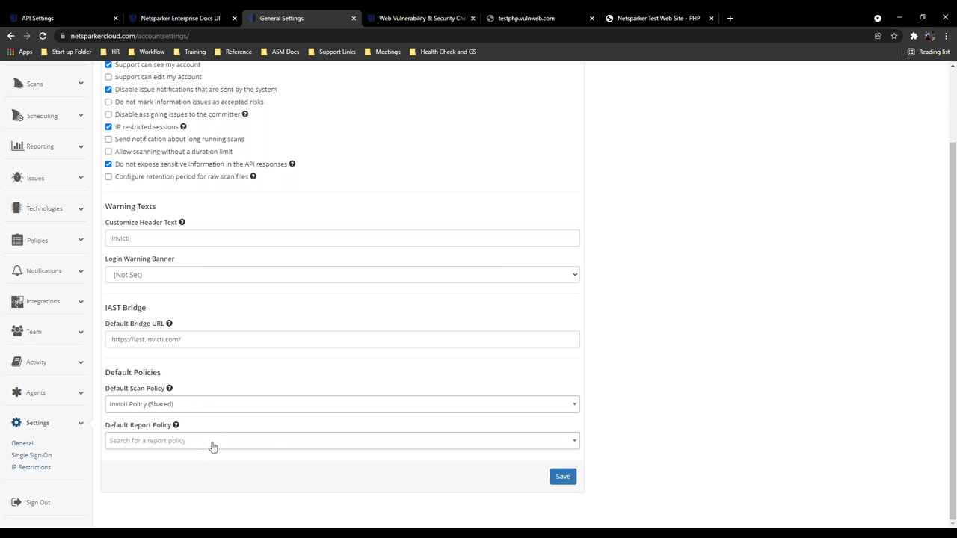
left_click(559, 483)
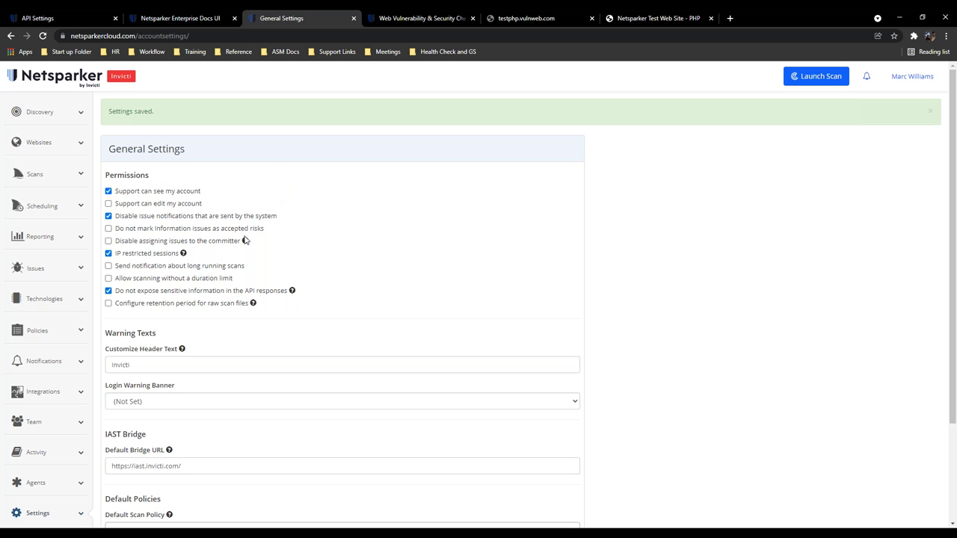
left_click(60, 176)
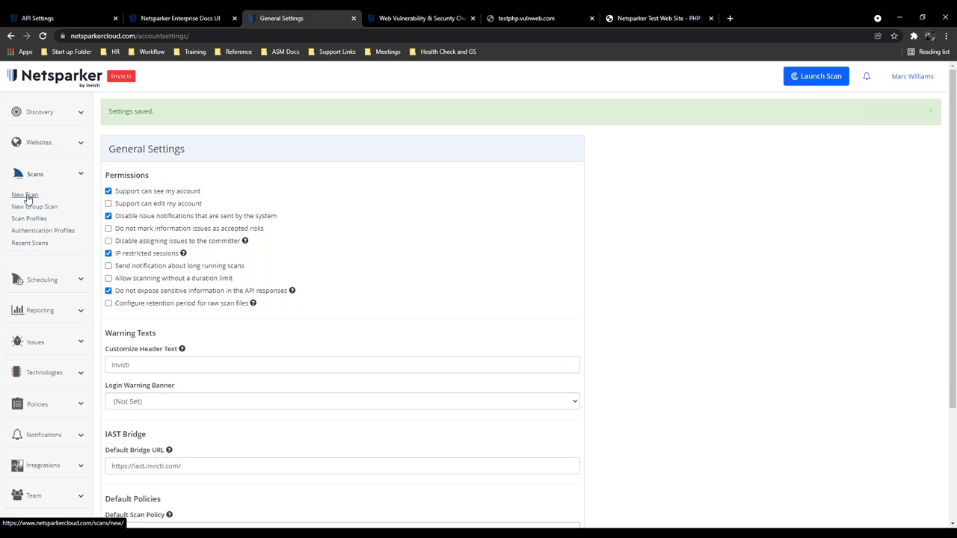
- Open the Websites list and preview a new scan for testaspnet.vulnweb.com
left_click(41, 145)
left_click(35, 177)
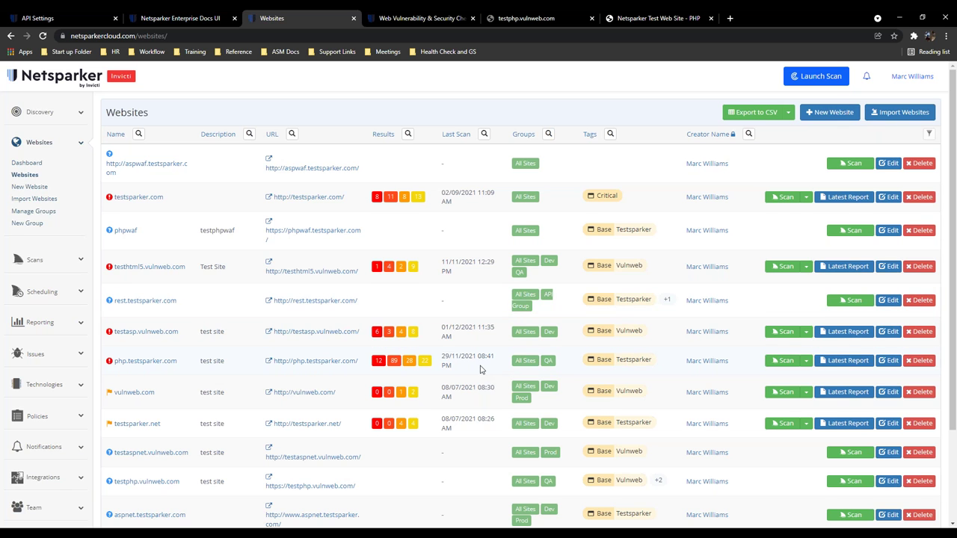
scroll(482, 370, "down", 2)
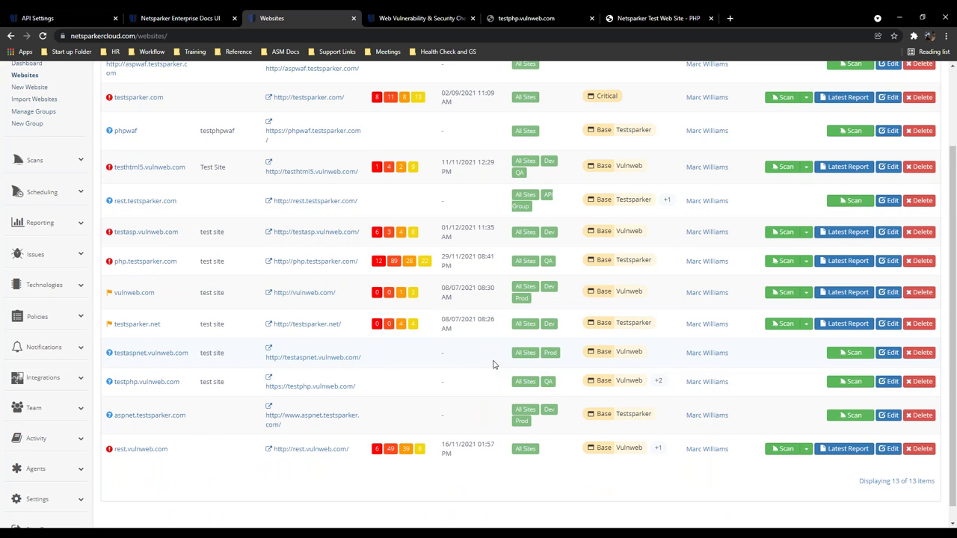
left_click(849, 352)
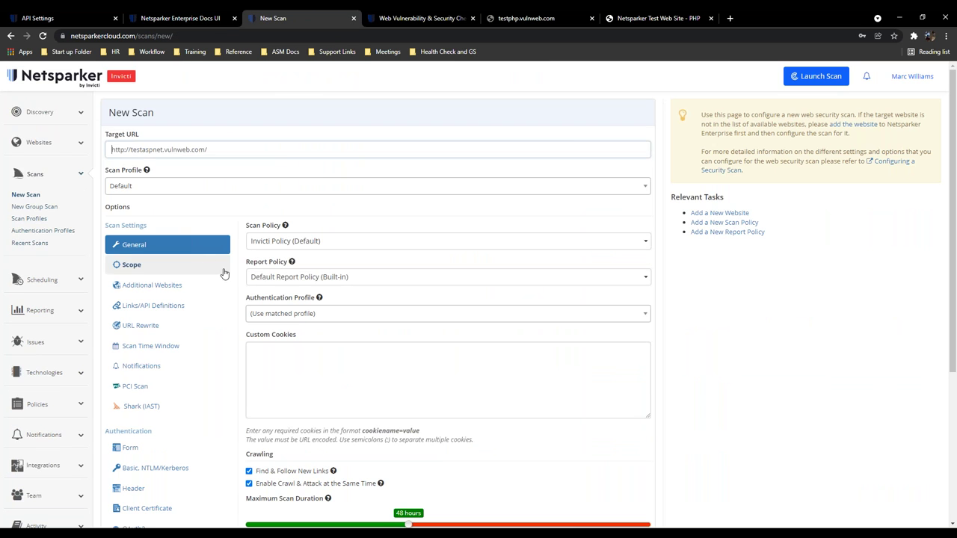
- Return to the Websites list of all 13 sites and reload it
left_click(43, 144)
left_click(32, 178)
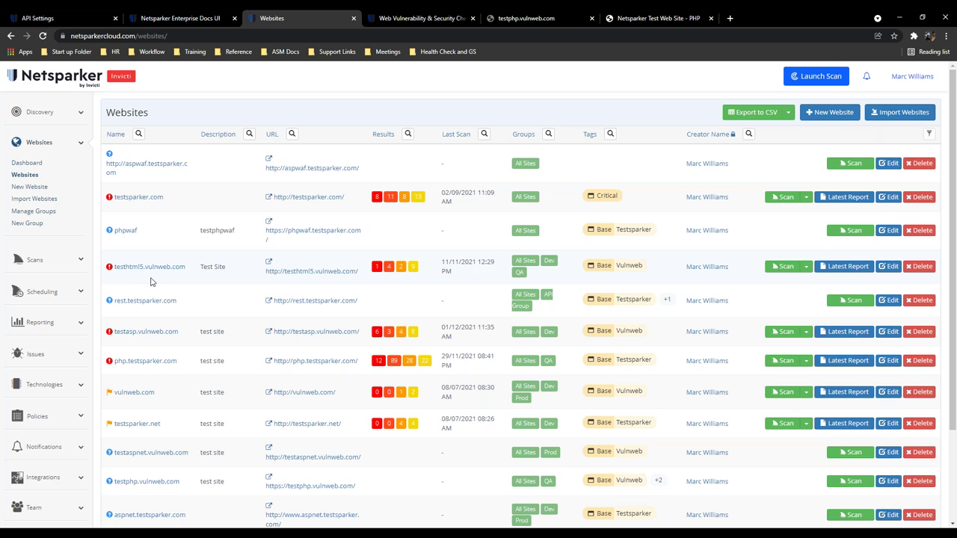
left_click(75, 259)
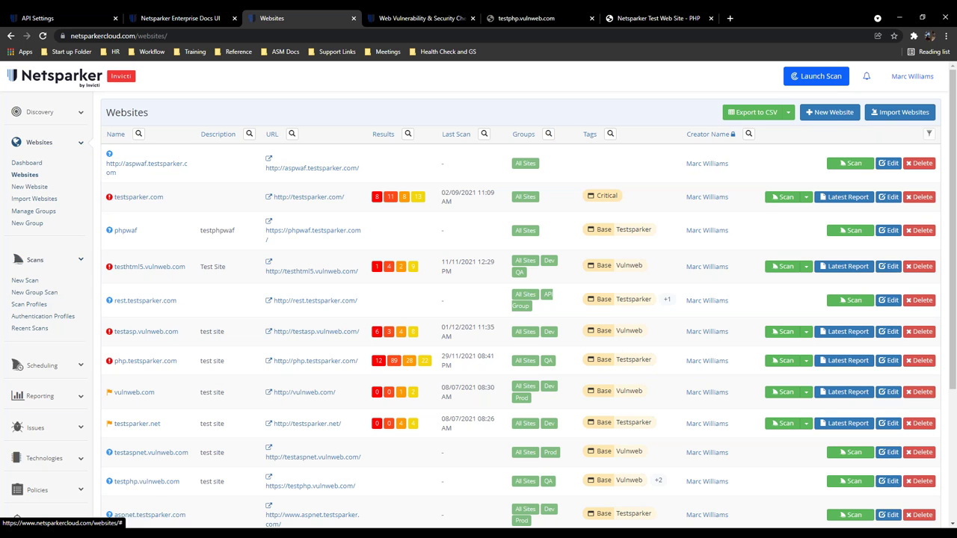
left_click(27, 176)
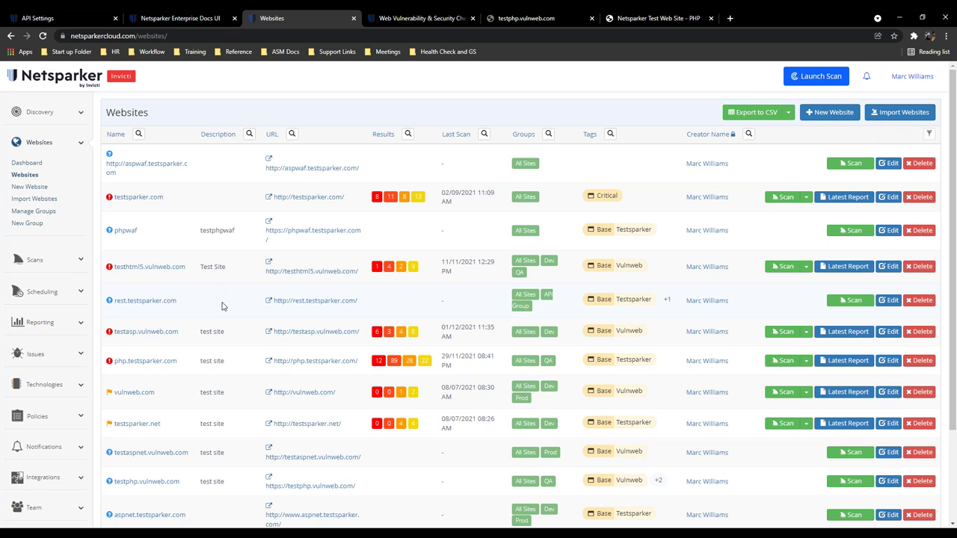
left_click(75, 259)
- Set up a new Invicti Profile scan for testphp.vulnweb.com with about 36 hours maximum duration
left_click(34, 302)
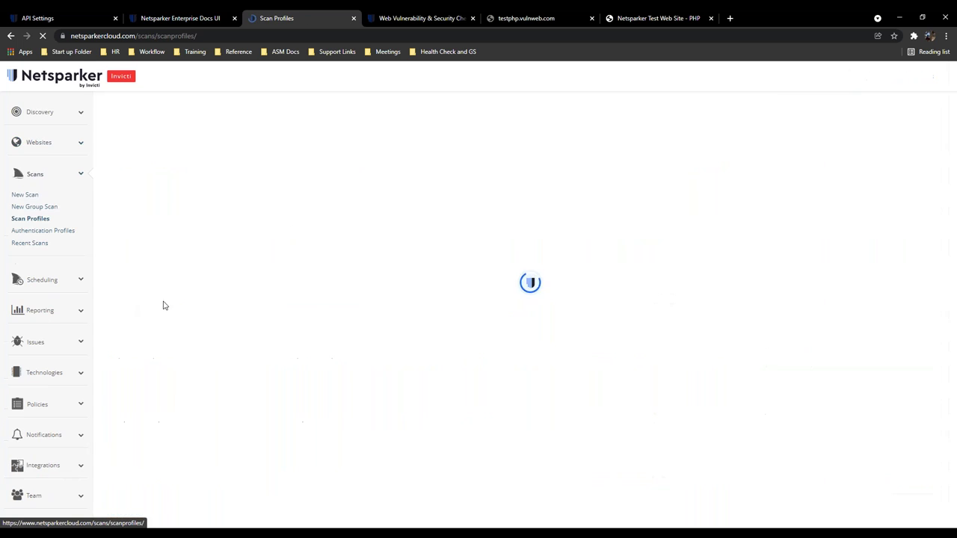
left_click(859, 155)
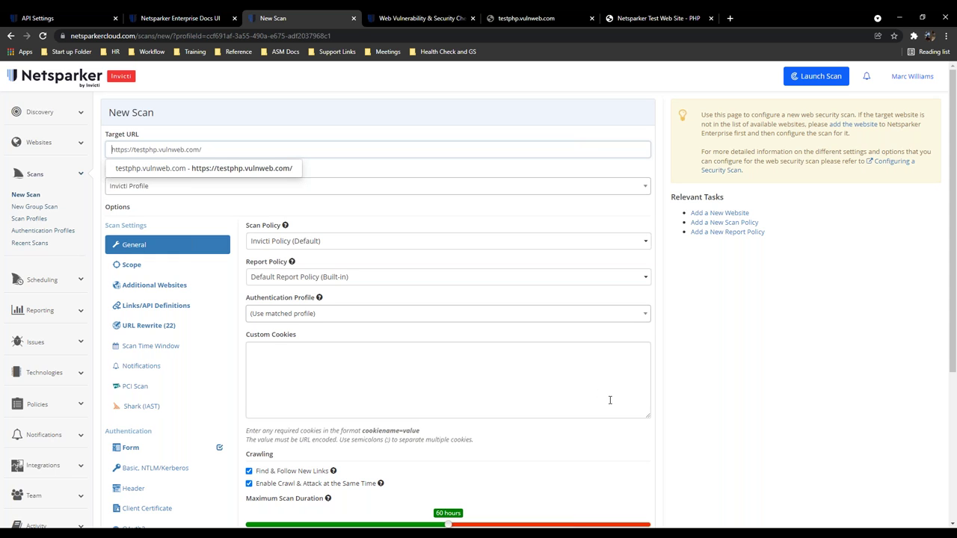
left_click(423, 339)
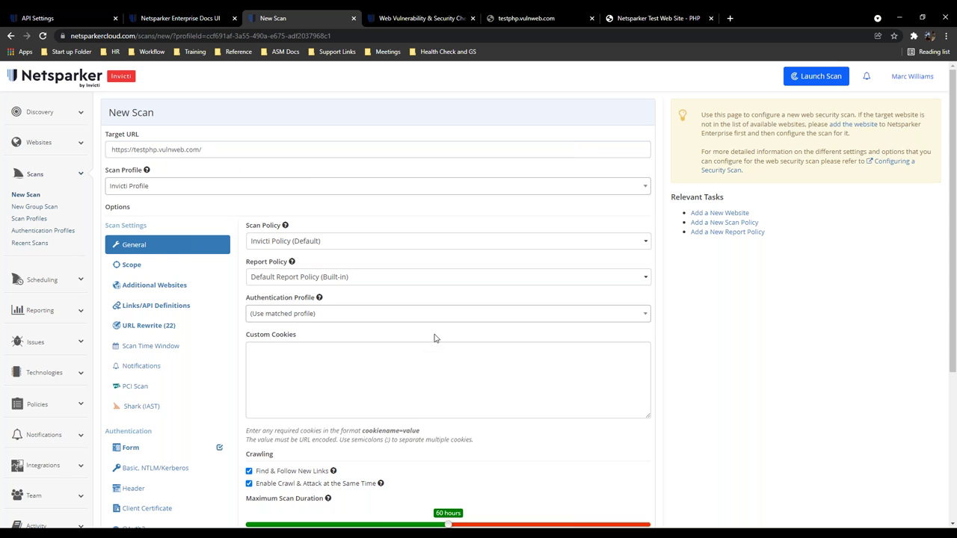
scroll(511, 344, "down", 1)
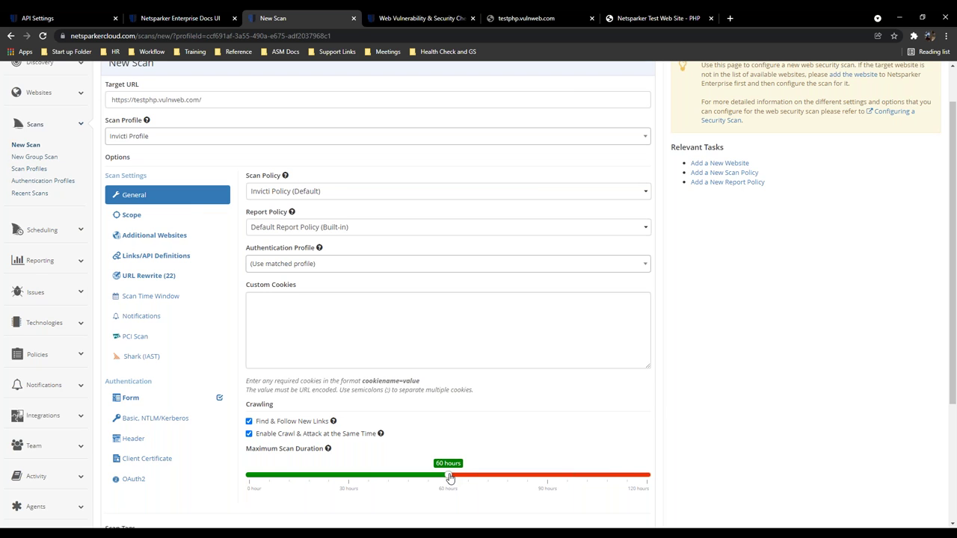
left_click_drag(449, 479, 330, 478)
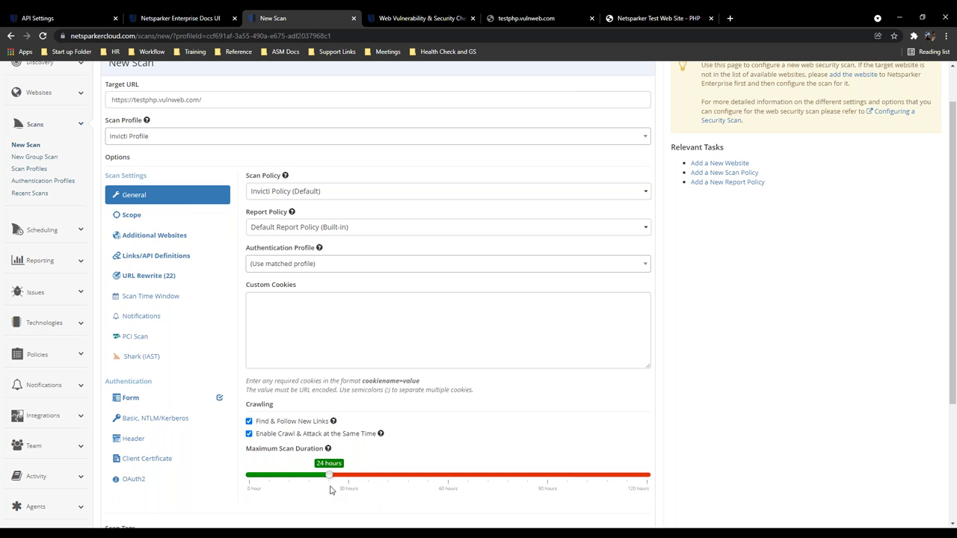
left_click_drag(330, 476, 373, 482)
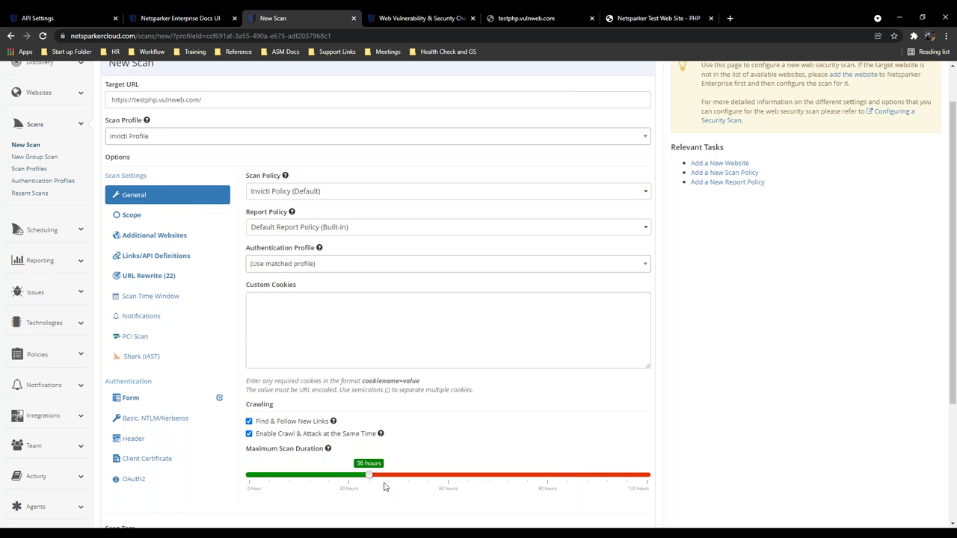
left_click(36, 195)
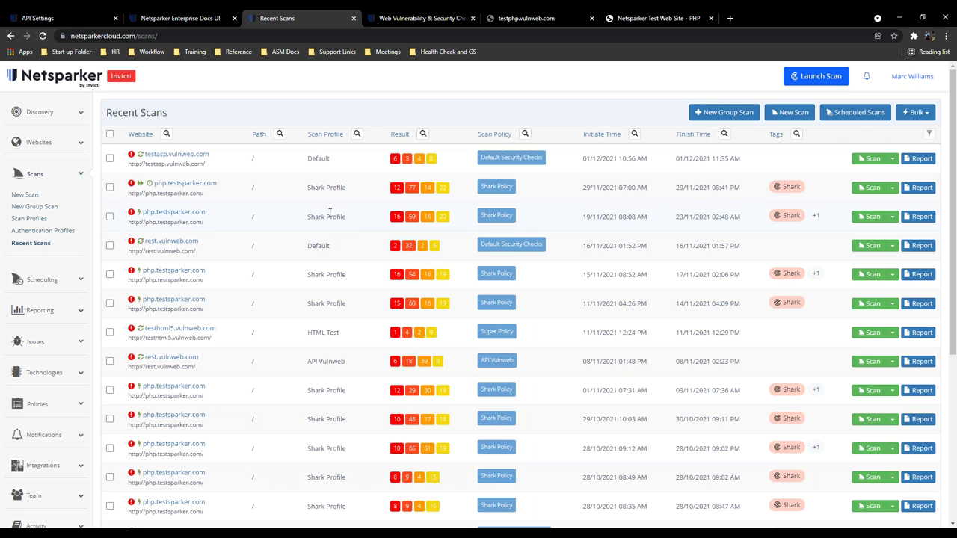
- Show the php.testsparker.com report's Incremental Scan knowledge base, expanding and collapsing the 404 unchanged links
left_click(921, 193)
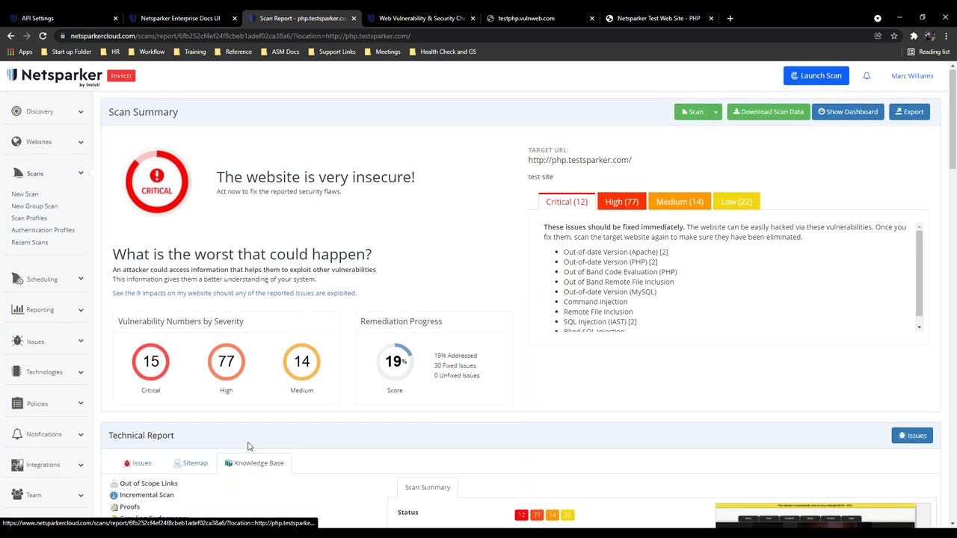
scroll(247, 464, "down", 3)
left_click(129, 297)
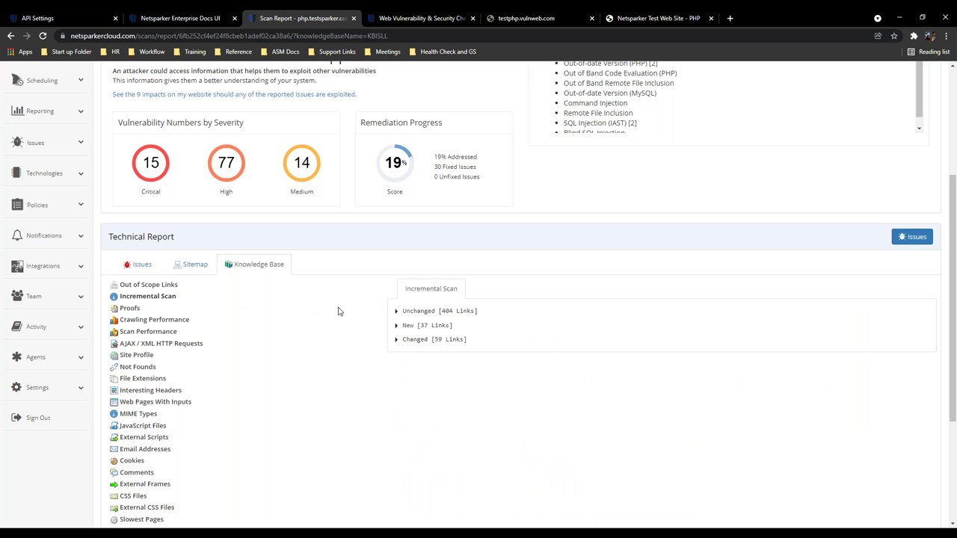
left_click(397, 312)
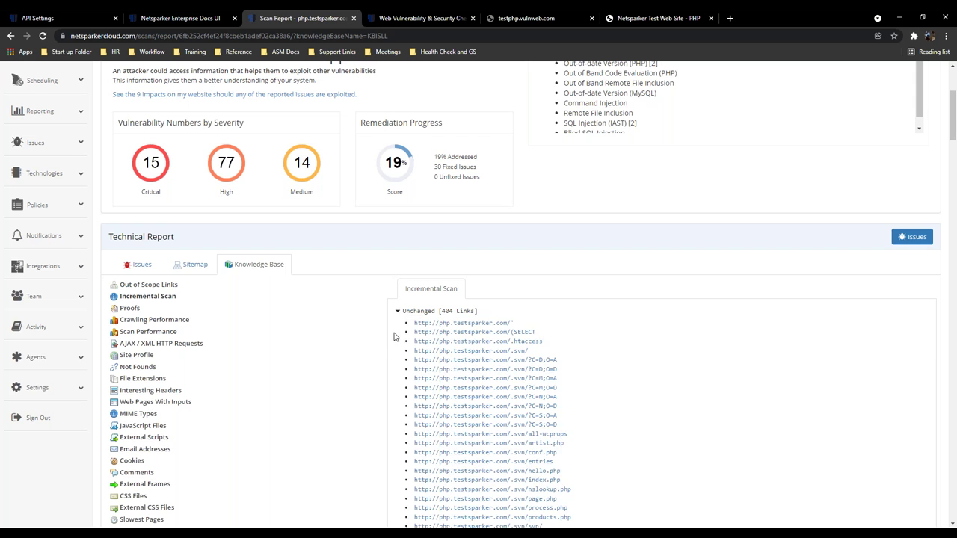
scroll(398, 299, "down", 2)
scroll(399, 239, "up", 1)
left_click(396, 211)
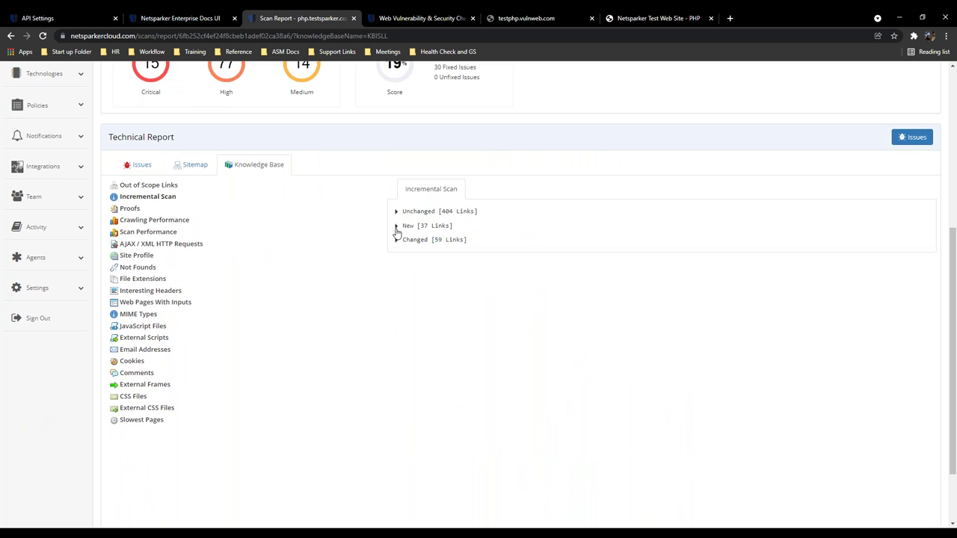